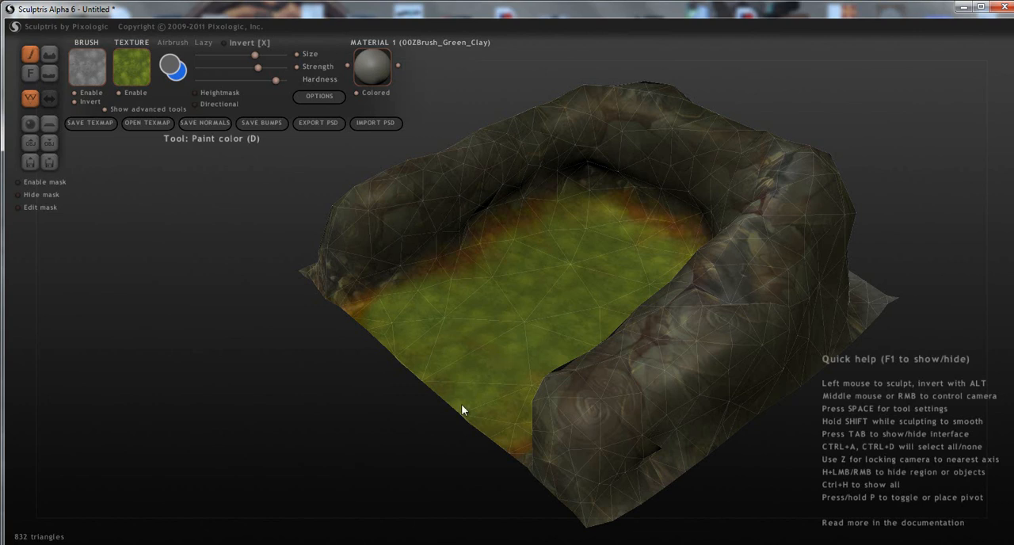
Examine the finished terrain's grass floor and the painted transition to the surrounding rock up close.
mouse_move(656, 187)
right_down()
mouse_move(730, 231)
mouse_move(784, 211)
mouse_move(704, 267)
mouse_move(692, 296)
mouse_move(515, 353)
right_up()
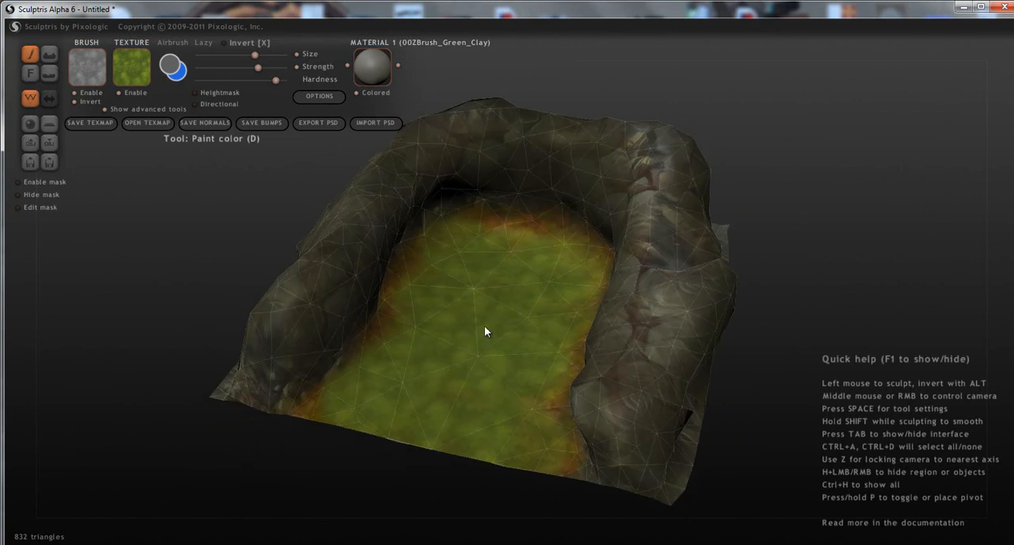
scroll(561, 269, up, 10)
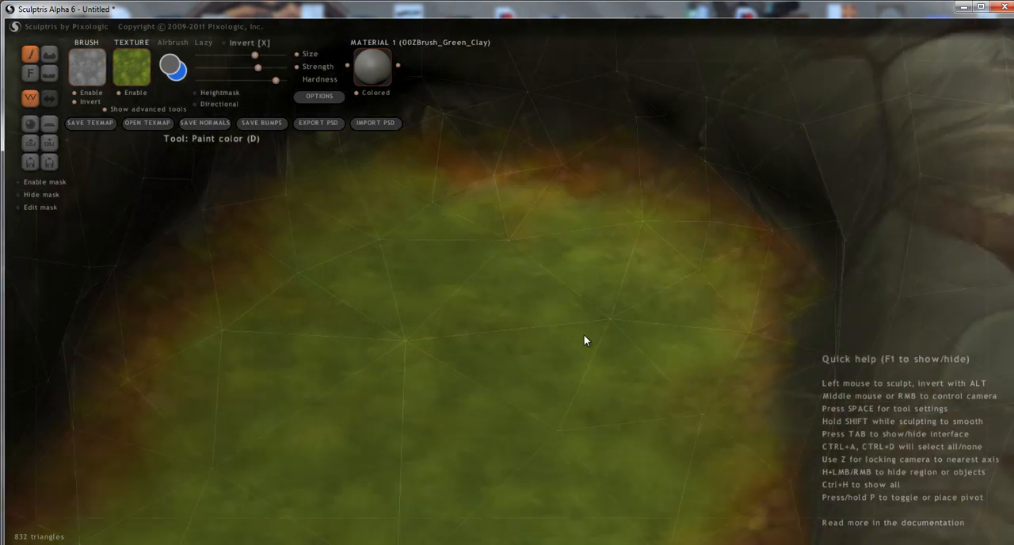
mouse_move(584, 339)
right_down()
mouse_move(588, 214)
mouse_move(536, 270)
mouse_move(534, 254)
mouse_move(725, 264)
mouse_move(681, 277)
right_up()
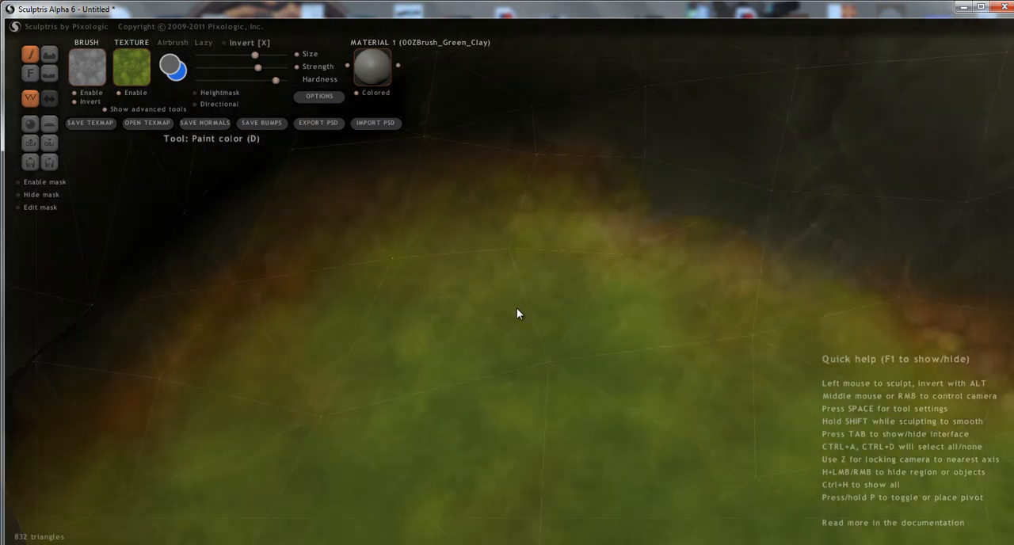
scroll(567, 309, down, 2)
scroll(647, 347, down, 3)
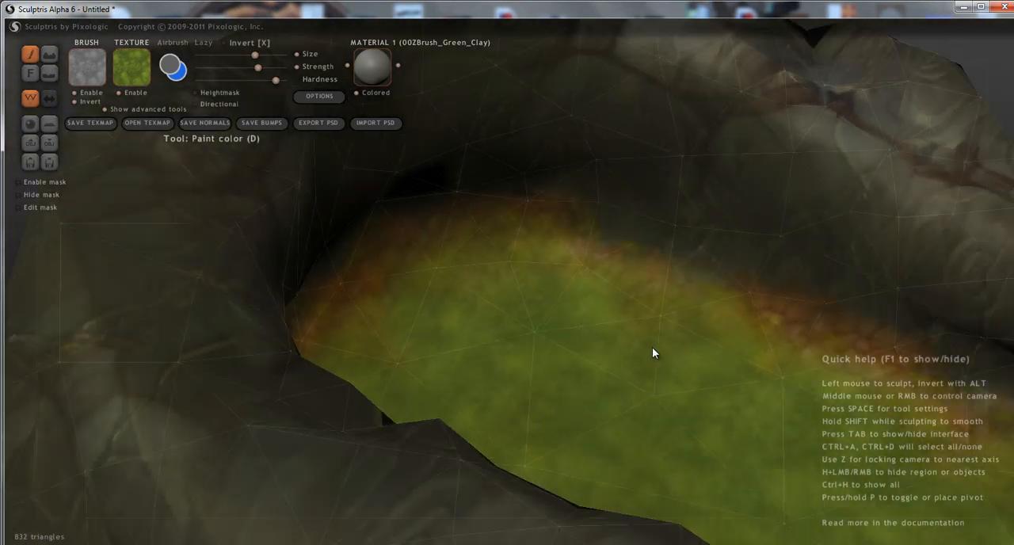
alt+right_drag(666, 340, 425, 318)
scroll(526, 334, up, 3)
mouse_move(526, 334)
alt+right_down()
mouse_move(808, 408)
mouse_move(629, 350)
mouse_move(446, 337)
alt+right_up()
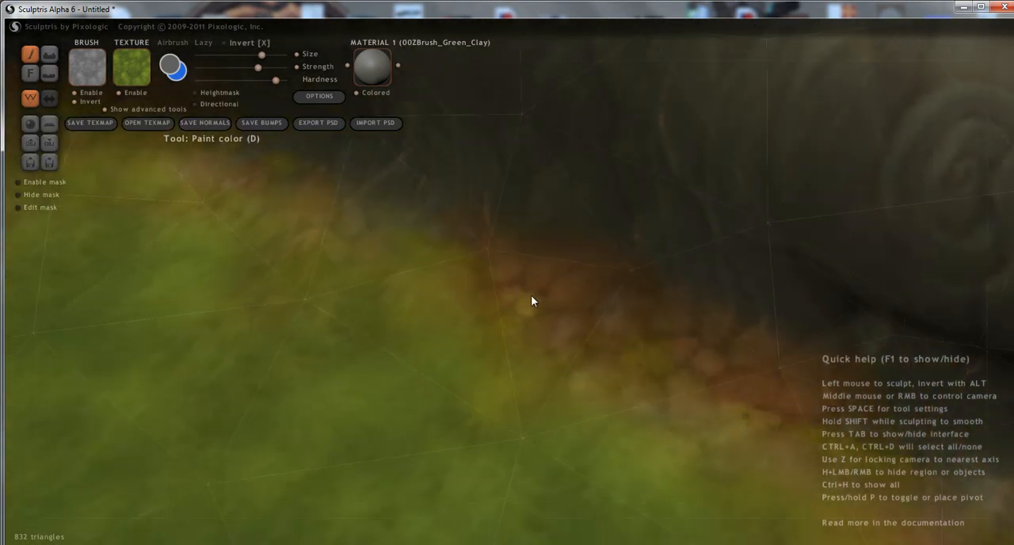
mouse_move(538, 307)
right_down()
mouse_move(509, 339)
mouse_move(570, 380)
mouse_move(364, 303)
mouse_move(374, 318)
mouse_move(415, 321)
mouse_move(445, 358)
mouse_move(536, 224)
mouse_move(549, 280)
mouse_move(383, 305)
mouse_move(375, 296)
mouse_move(625, 384)
mouse_move(559, 324)
mouse_move(683, 301)
mouse_move(750, 308)
mouse_move(693, 312)
right_up()
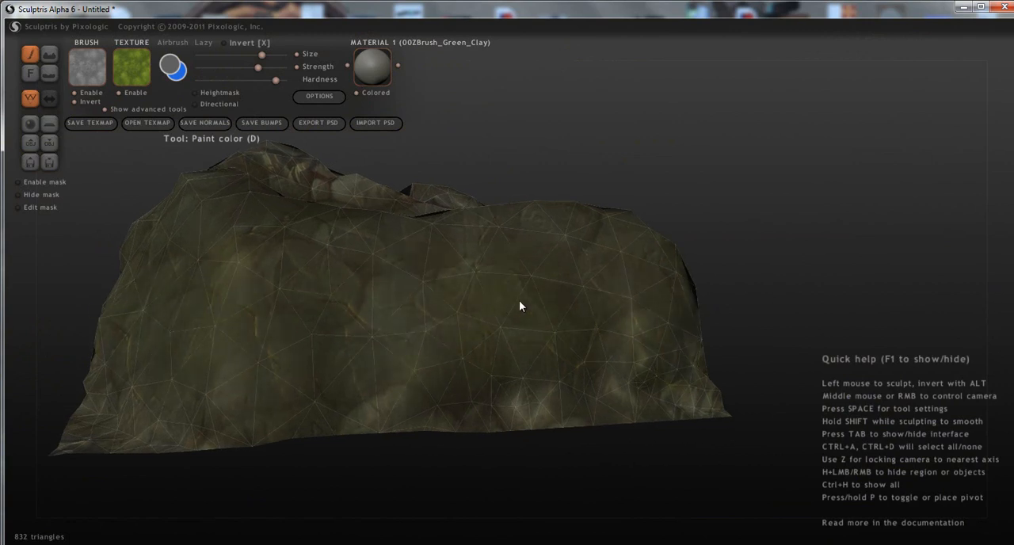
Examine the finished terrain's outer rock walls and overall enclosed shape from all around.
mouse_move(277, 308)
right_down()
mouse_move(401, 322)
mouse_move(599, 299)
mouse_move(708, 328)
mouse_move(319, 380)
mouse_move(335, 372)
mouse_move(283, 362)
mouse_move(735, 381)
mouse_move(520, 326)
mouse_move(455, 431)
mouse_move(257, 422)
mouse_move(541, 414)
mouse_move(530, 427)
mouse_move(542, 343)
right_up()
mouse_move(176, 496)
mouse_down()
mouse_move(456, 449)
mouse_move(574, 385)
mouse_move(588, 357)
mouse_move(590, 364)
mouse_up()
right_drag(590, 364, 649, 443)
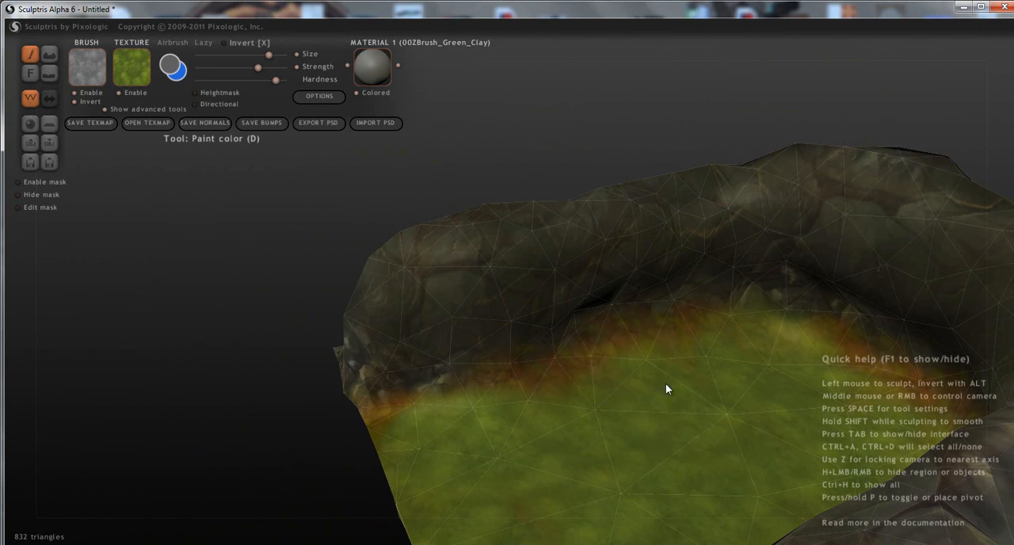
right_drag(748, 359, 905, 335)
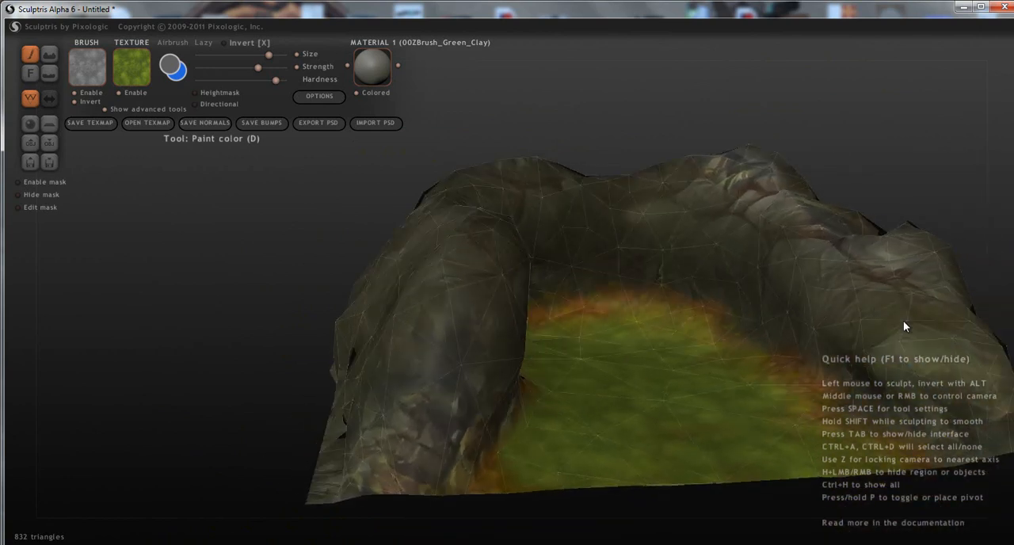
right_drag(821, 278, 604, 251)
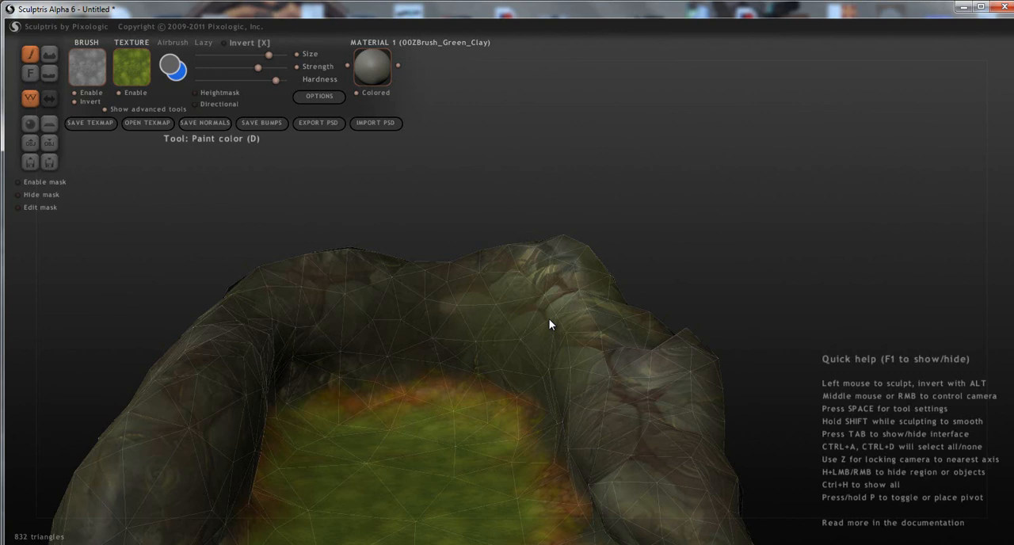
middle_drag(548, 318, 559, 253)
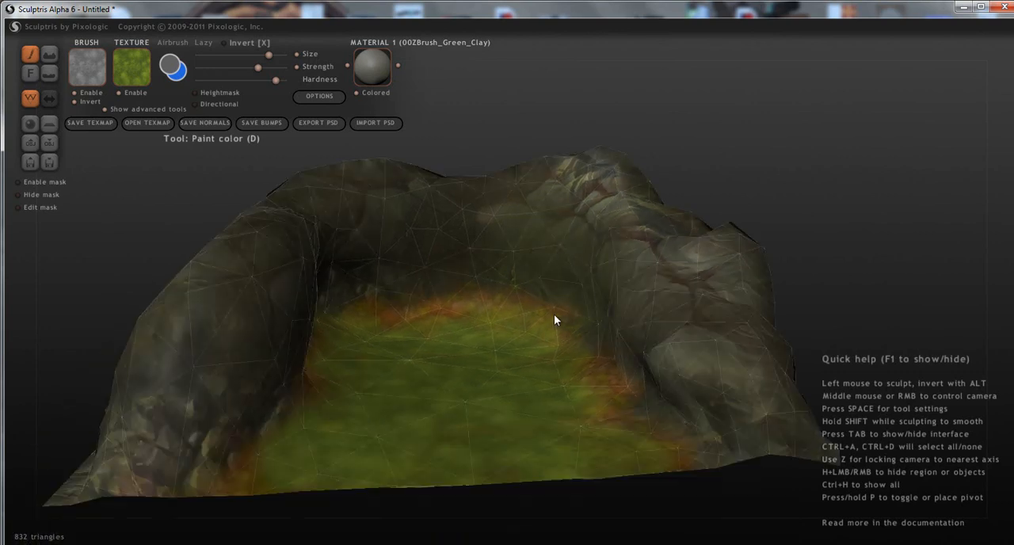
middle_drag(552, 341, 327, 337)
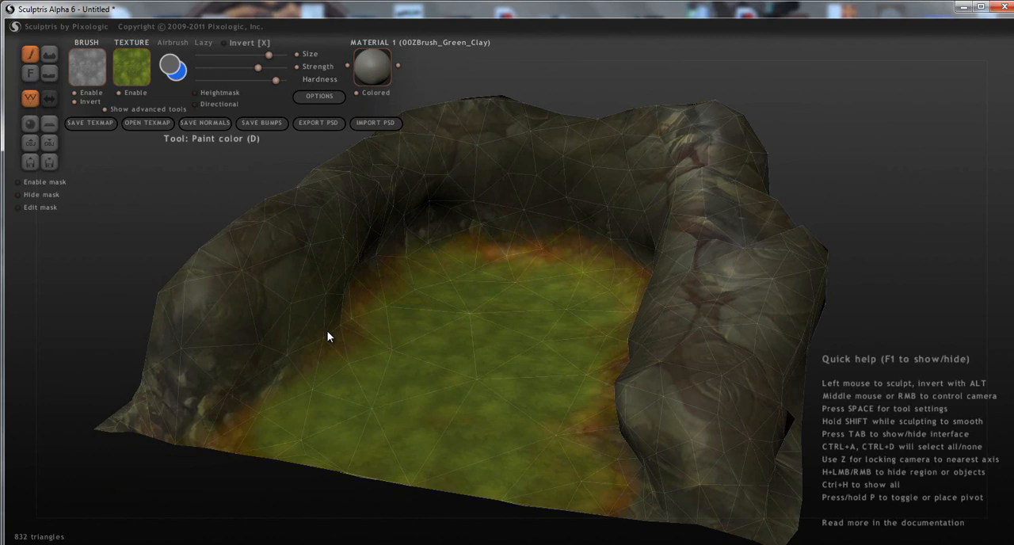
middle_drag(486, 324, 529, 353)
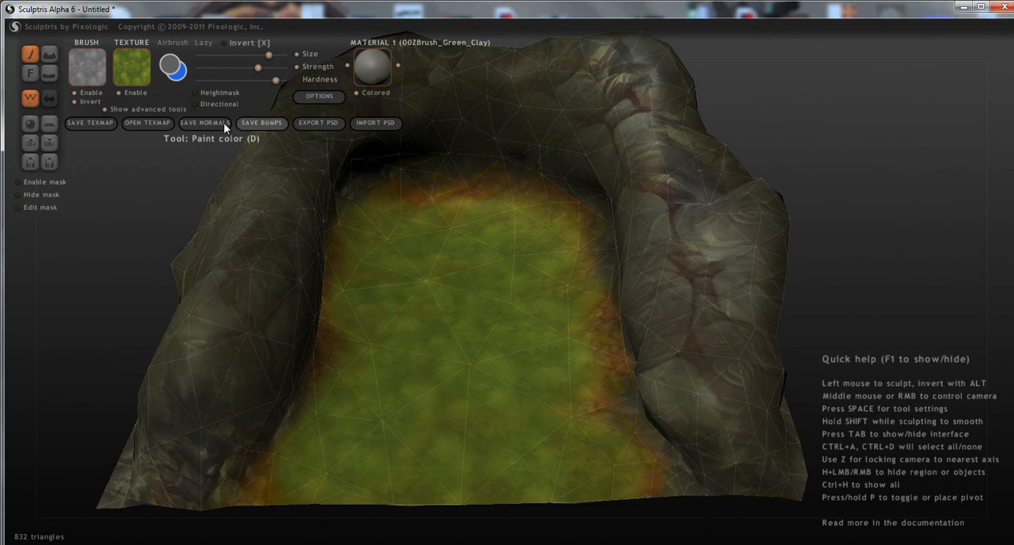
mouse_move(790, 344)
middle_down()
mouse_move(671, 369)
mouse_move(495, 327)
mouse_move(681, 335)
mouse_move(333, 202)
middle_up()
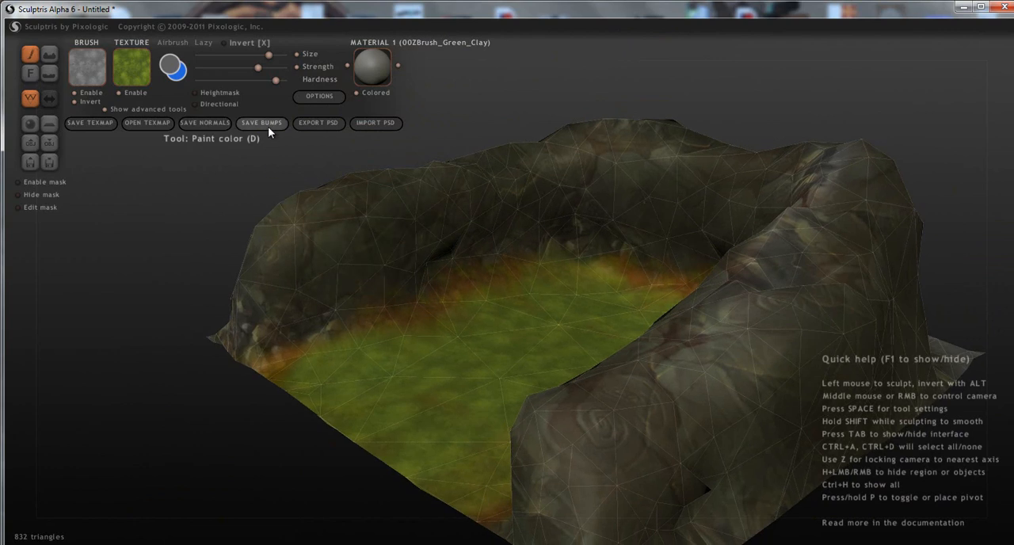
middle_drag(422, 240, 284, 195)
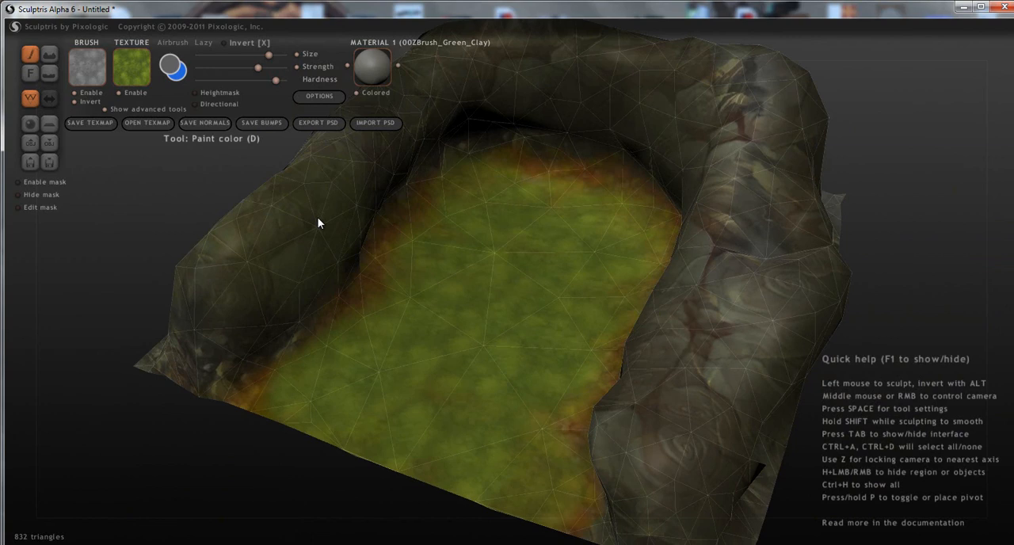
middle_drag(363, 240, 528, 319)
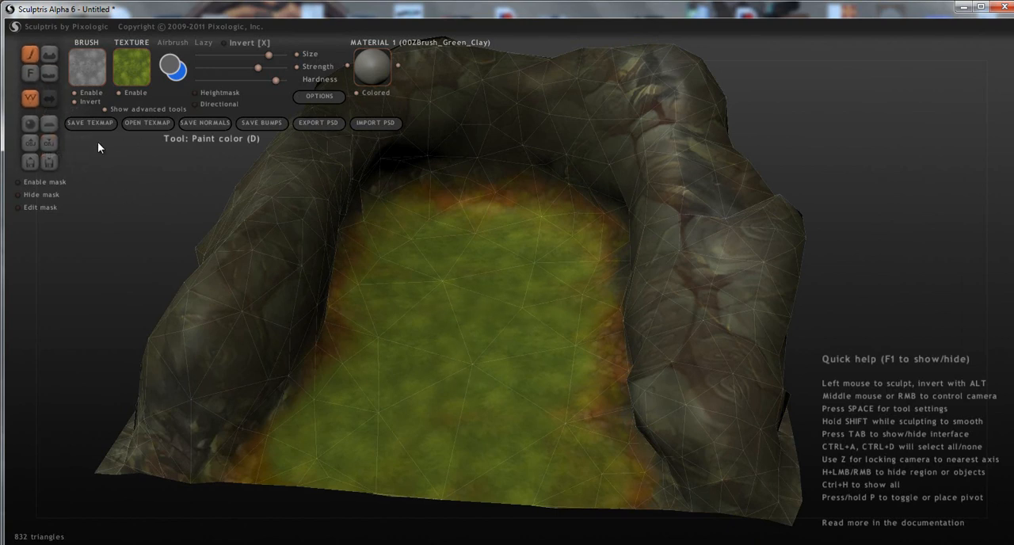
Create a new plane scene, discarding the changes to the current terrain.
click(49, 126)
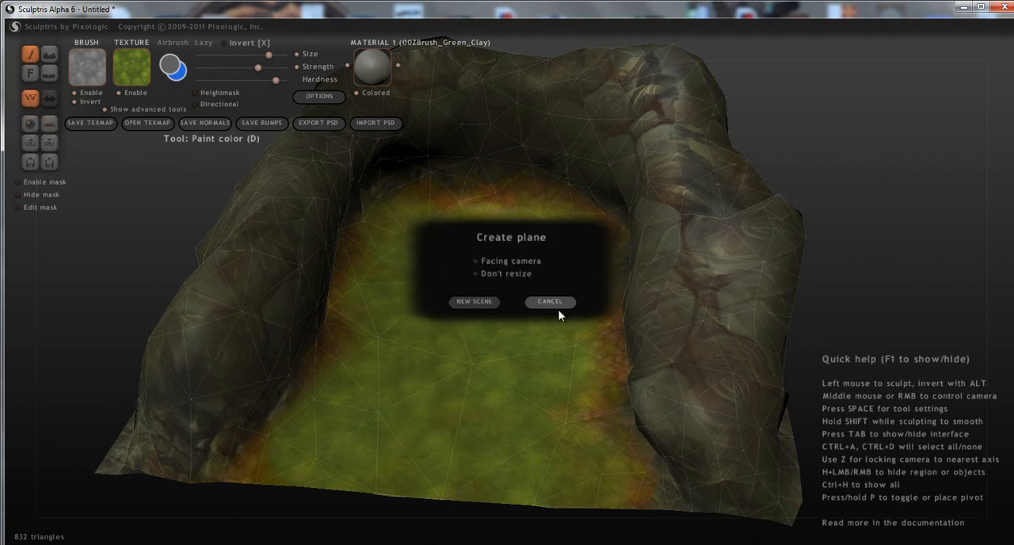
click(457, 299)
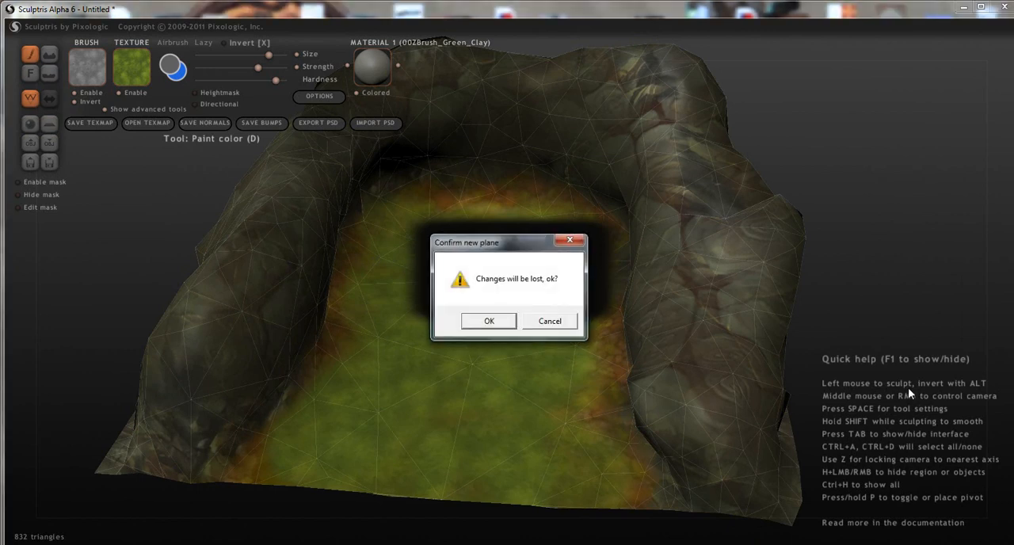
click(488, 320)
mouse_move(652, 367)
right_down()
mouse_move(712, 328)
mouse_move(701, 317)
mouse_move(690, 357)
mouse_move(491, 358)
mouse_move(603, 346)
mouse_move(610, 367)
mouse_move(566, 372)
right_up()
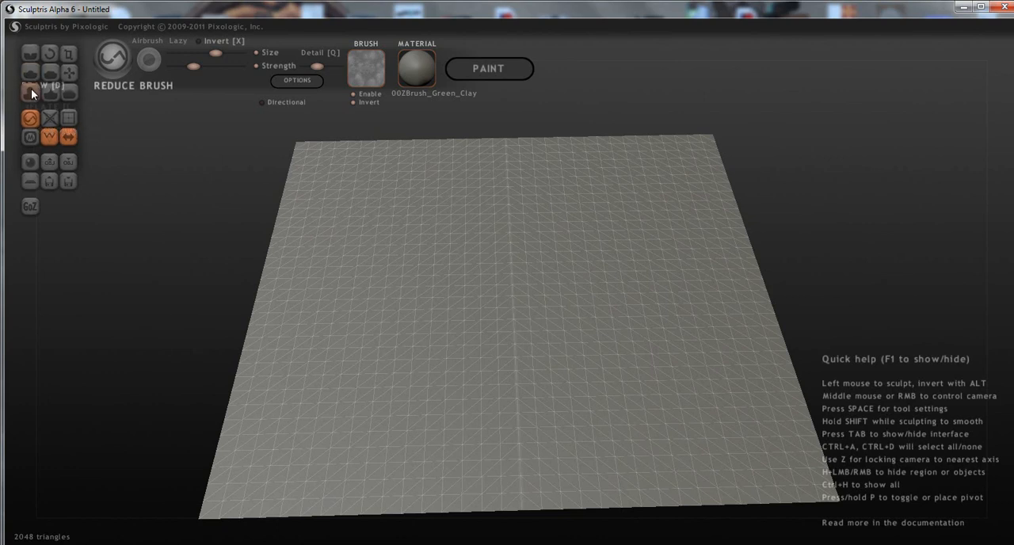
Select the Draw brush and disable its brush texture, undoing a trial stroke on the plane.
click(32, 75)
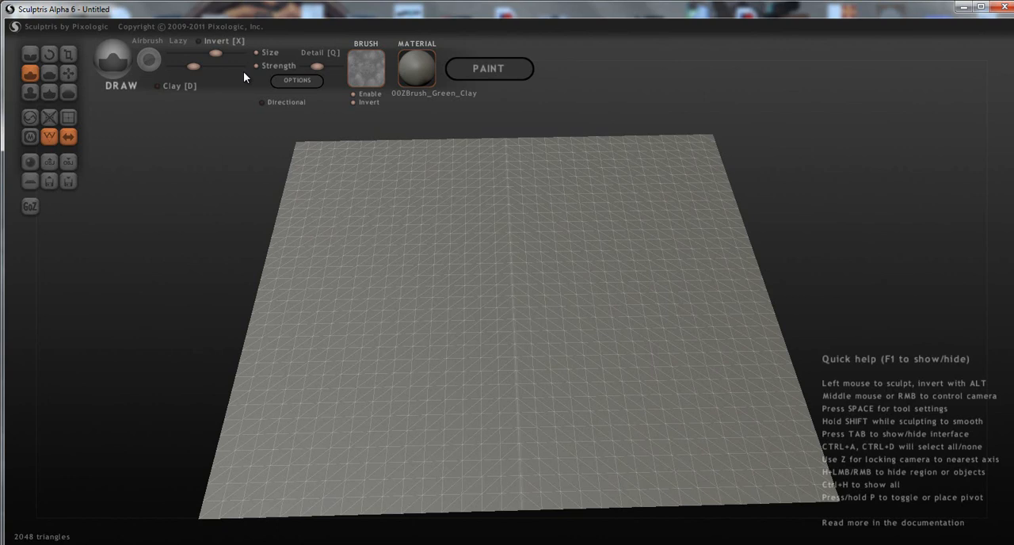
mouse_move(546, 393)
mouse_down()
mouse_move(461, 379)
mouse_move(485, 288)
mouse_move(409, 285)
mouse_move(397, 353)
mouse_up()
key(ctrl+z)
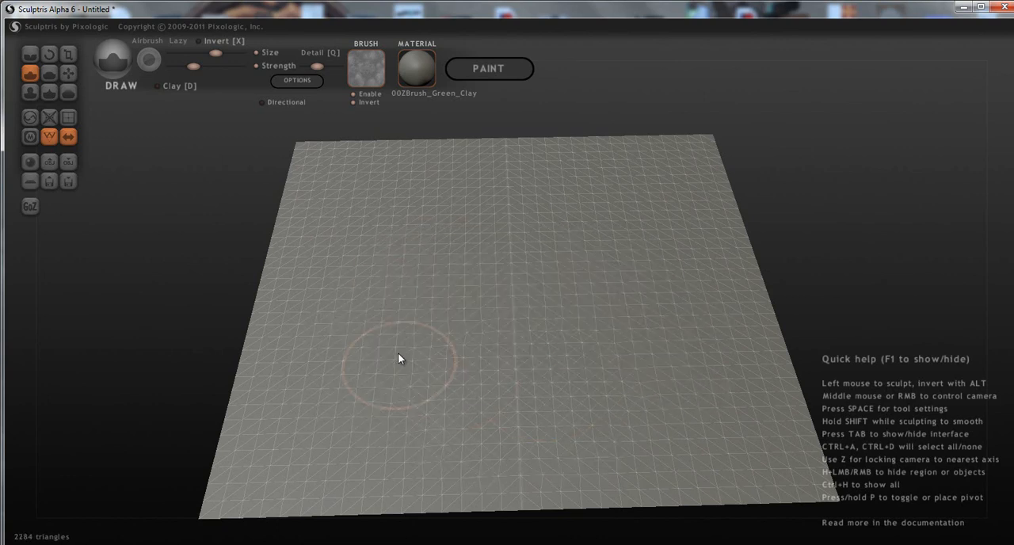
click(354, 94)
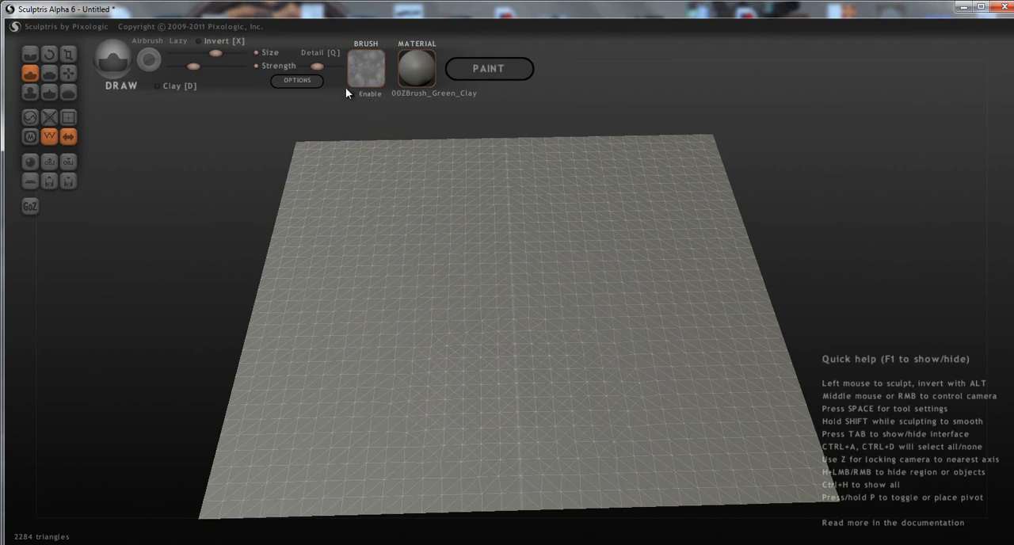
Increase the Draw brush's strength and lower its detail, undoing the trial ridges along the plane's sides.
mouse_move(264, 474)
mouse_down()
mouse_move(294, 257)
mouse_move(286, 396)
mouse_move(262, 229)
mouse_up()
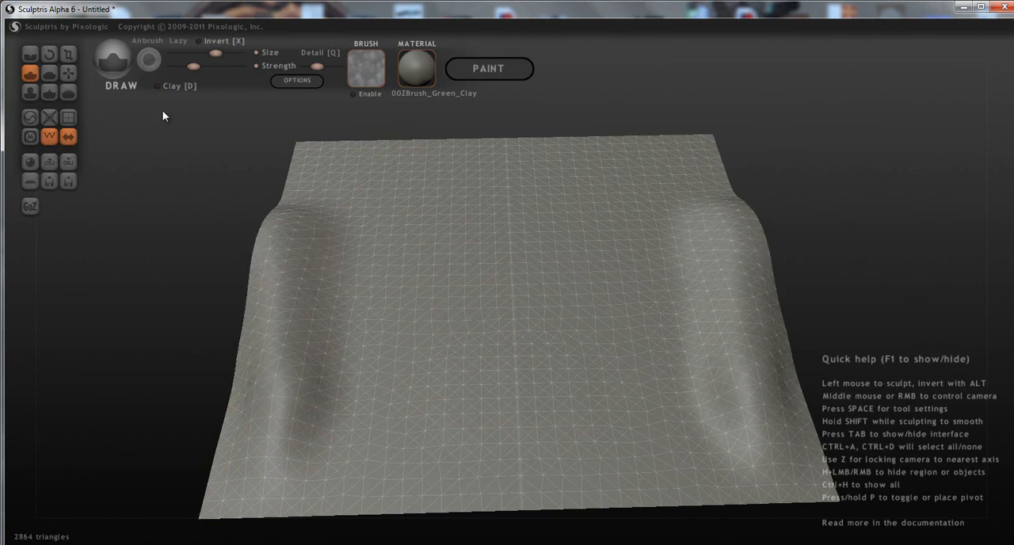
click(212, 68)
drag(317, 68, 305, 68)
key(ctrl+z)
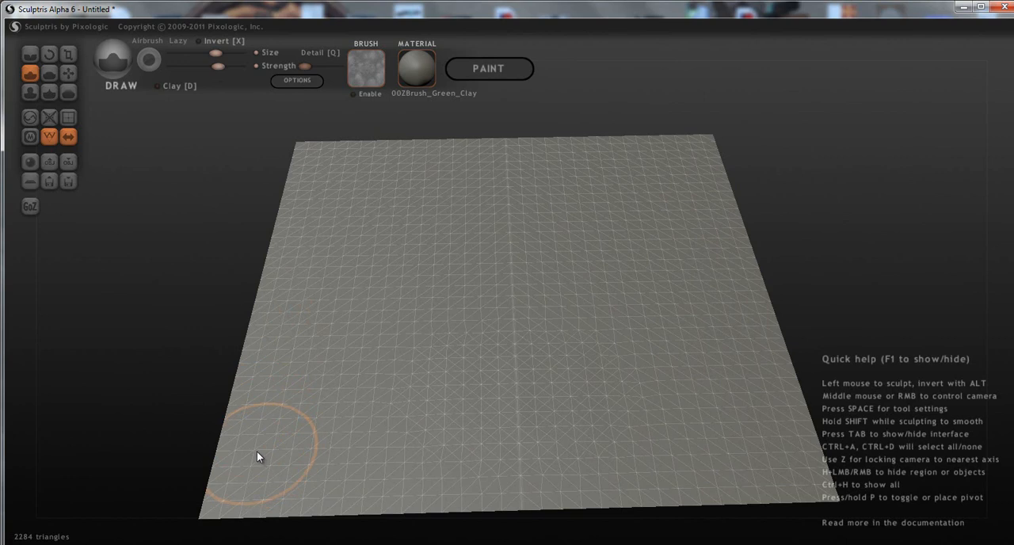
Raise a mirrored U-shaped wall along both sides and the back of the plane with the Draw brush.
mouse_move(240, 509)
mouse_down()
mouse_move(278, 359)
mouse_move(275, 231)
mouse_move(291, 203)
mouse_move(298, 323)
mouse_move(320, 411)
mouse_move(324, 249)
mouse_move(363, 202)
mouse_move(436, 148)
mouse_move(528, 140)
mouse_move(460, 134)
mouse_move(449, 143)
mouse_up()
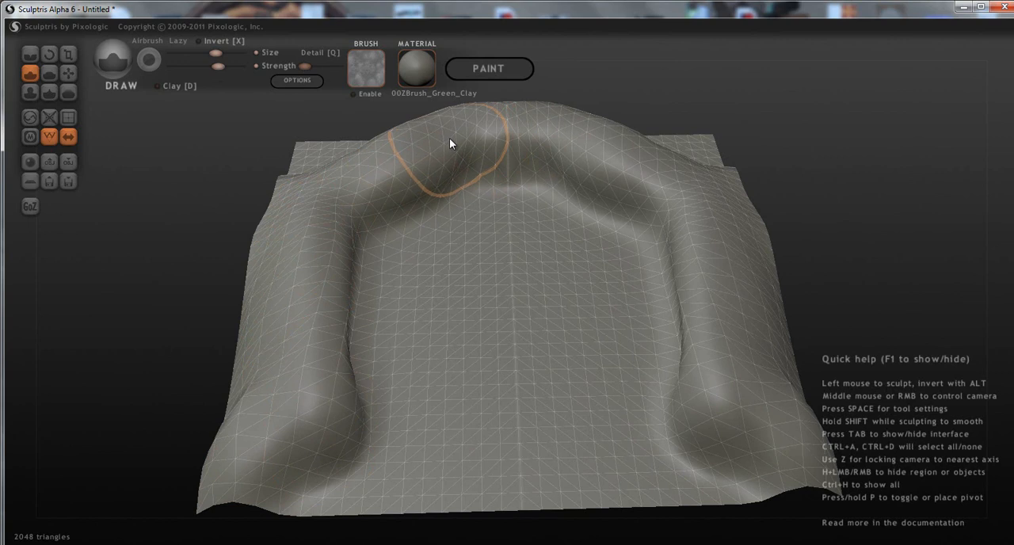
mouse_move(500, 320)
middle_down()
mouse_move(630, 331)
mouse_move(586, 394)
middle_up()
mouse_move(293, 497)
mouse_down()
mouse_move(293, 466)
mouse_move(344, 484)
mouse_move(324, 443)
mouse_move(276, 403)
mouse_move(335, 410)
mouse_move(373, 468)
mouse_move(342, 472)
mouse_up()
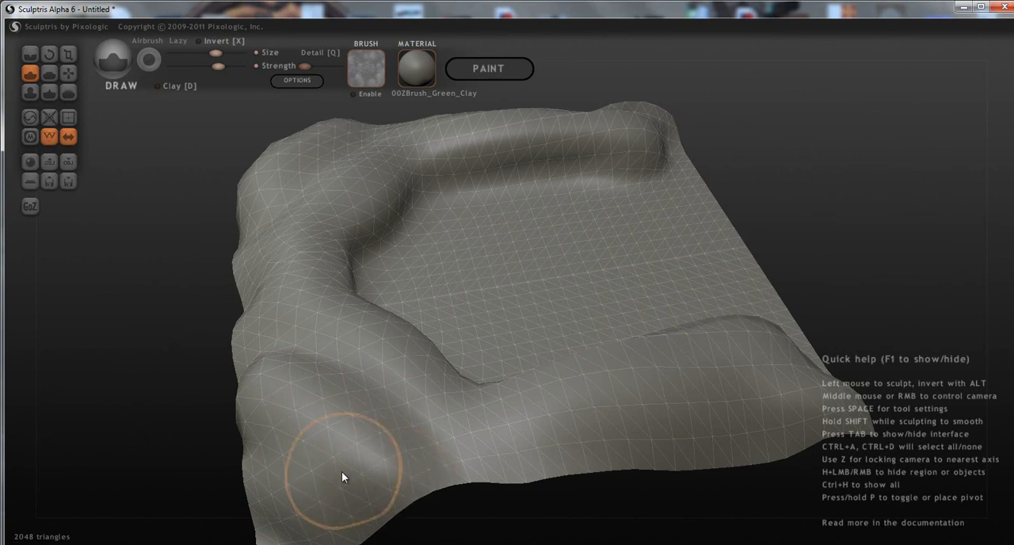
Build up the raised walls with further Draw strokes, undoing the last bulge over the floor.
mouse_move(338, 473)
middle_down()
mouse_move(349, 435)
mouse_move(548, 483)
mouse_move(455, 473)
middle_up()
mouse_move(454, 473)
mouse_down()
mouse_move(364, 402)
mouse_move(448, 433)
mouse_move(590, 401)
mouse_move(738, 316)
mouse_move(792, 216)
mouse_move(748, 278)
mouse_up()
middle_drag(513, 381, 236, 323)
middle_drag(442, 334, 655, 347)
mouse_move(599, 155)
mouse_down()
mouse_move(407, 139)
mouse_move(670, 145)
mouse_move(821, 207)
mouse_move(583, 149)
mouse_move(376, 126)
mouse_up()
mouse_move(567, 198)
middle_down()
mouse_move(580, 201)
mouse_move(475, 177)
mouse_move(607, 244)
mouse_move(558, 289)
middle_up()
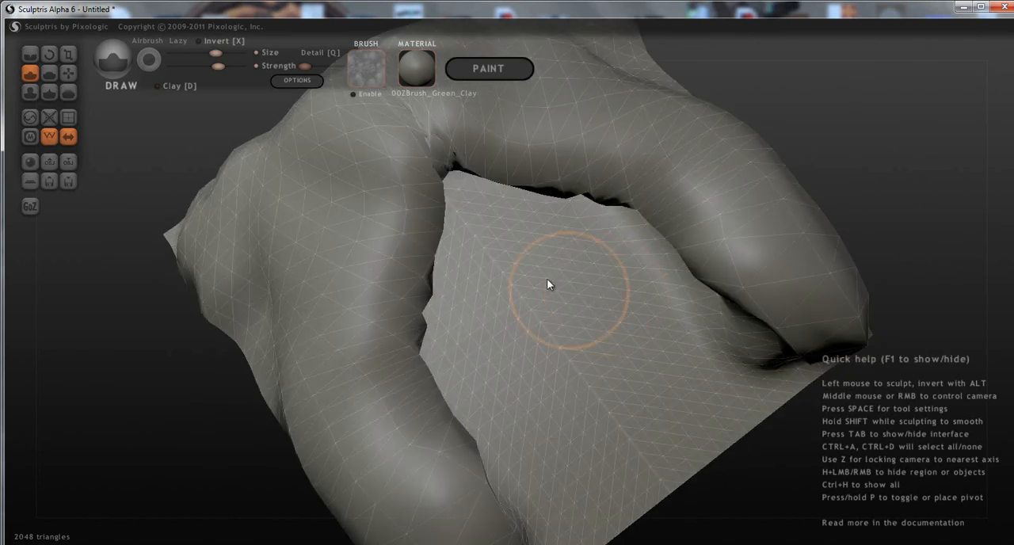
key(ctrl+z)
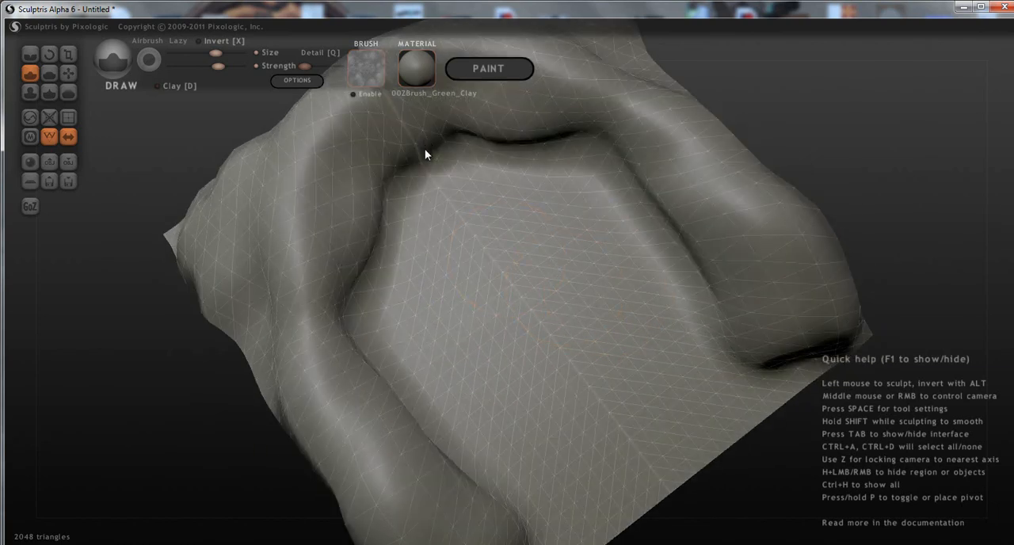
Switch to the Grab tool and turn off its global mode.
middle_drag(429, 247, 412, 190)
scroll(410, 195, down, 2)
alt+middle_drag(465, 285, 496, 450)
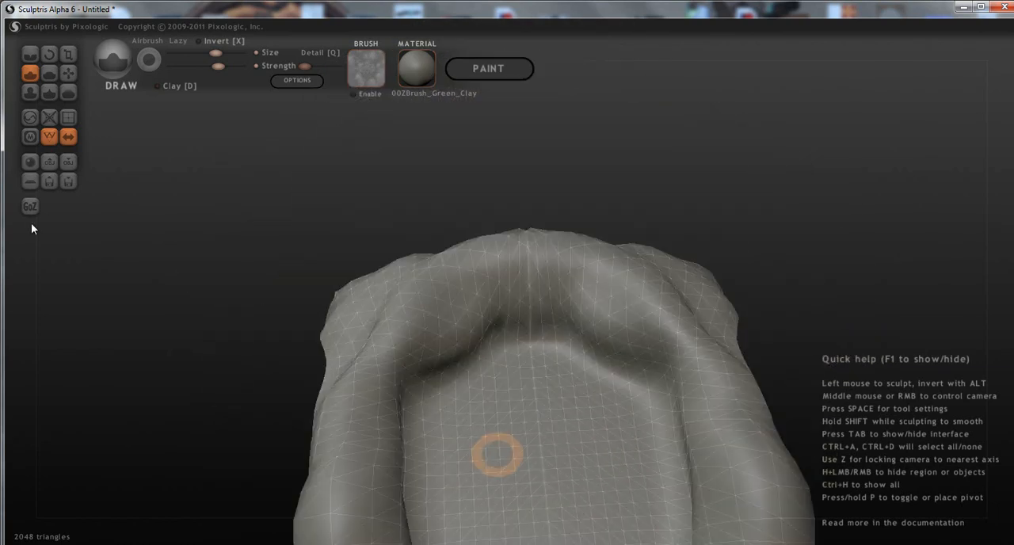
mouse_move(500, 359)
alt+middle_down()
mouse_move(409, 228)
mouse_move(498, 190)
alt+middle_up()
middle_drag(486, 227, 312, 217)
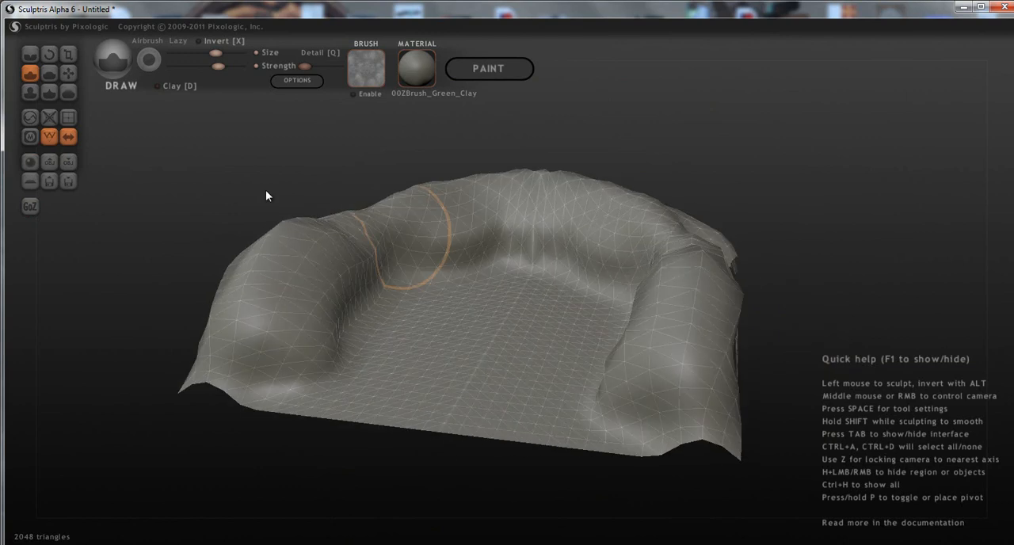
click(73, 72)
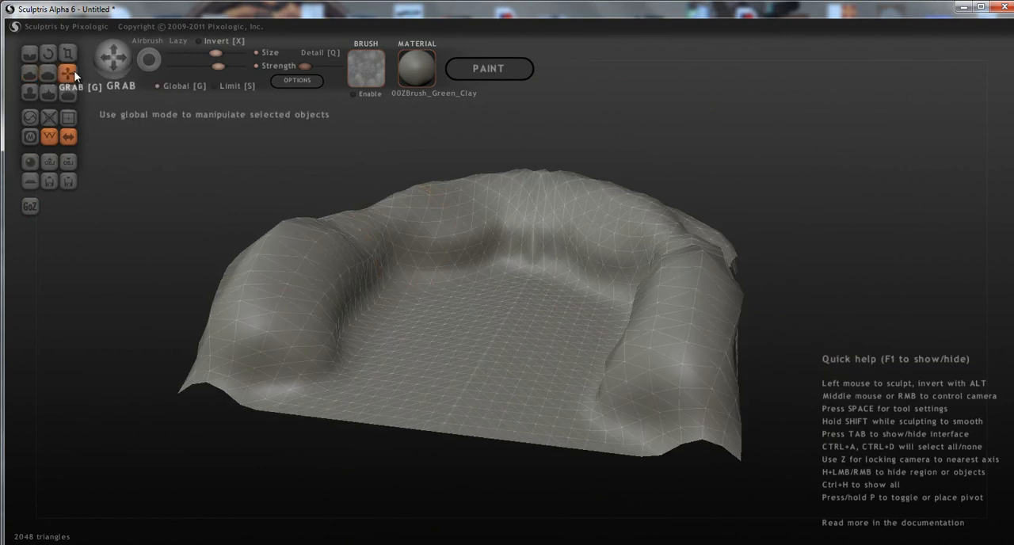
middle_drag(507, 294, 403, 211)
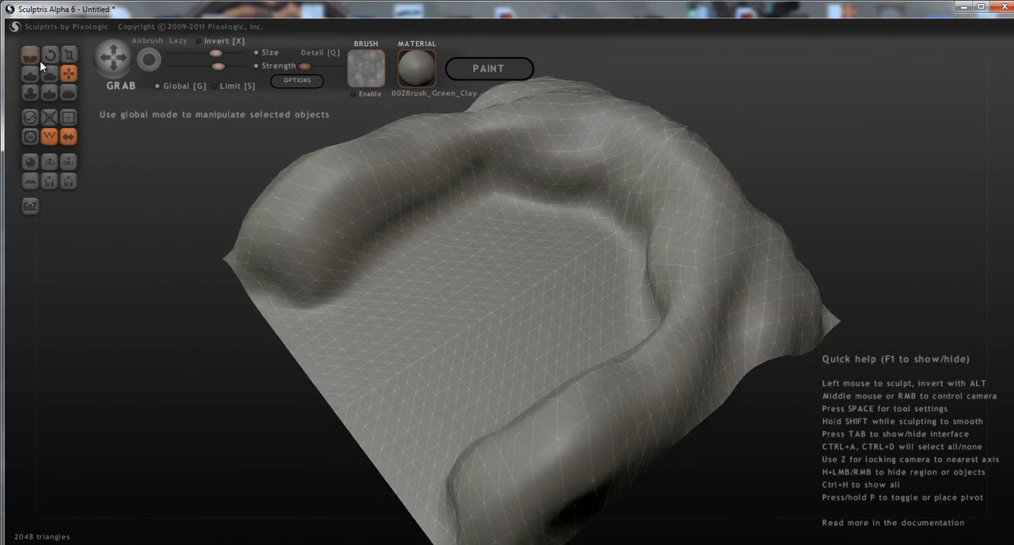
key(g)
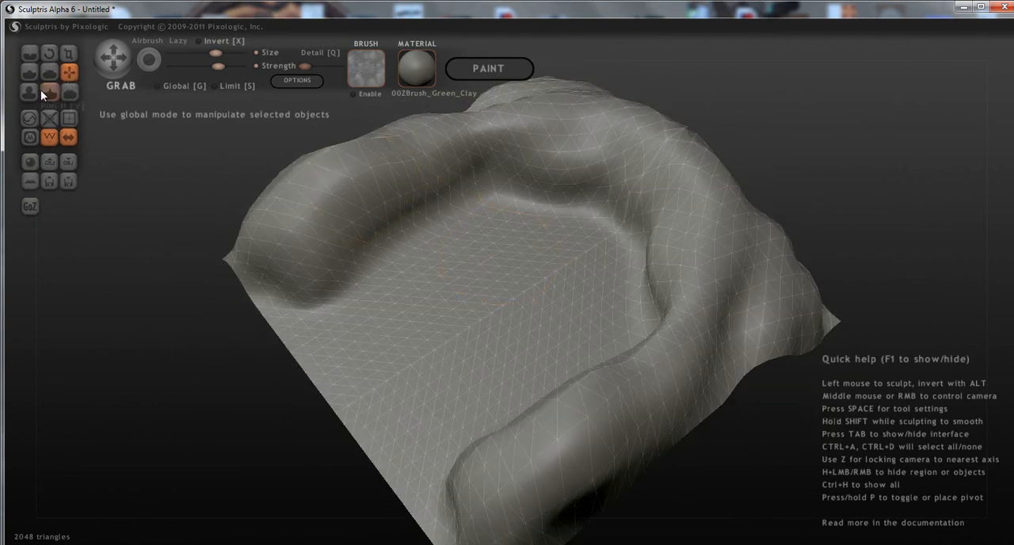
Try to pull a side wall with the Grab tool and undo the change.
middle_drag(414, 251, 443, 254)
drag(334, 227, 364, 222)
key(ctrl+z)
click(63, 78)
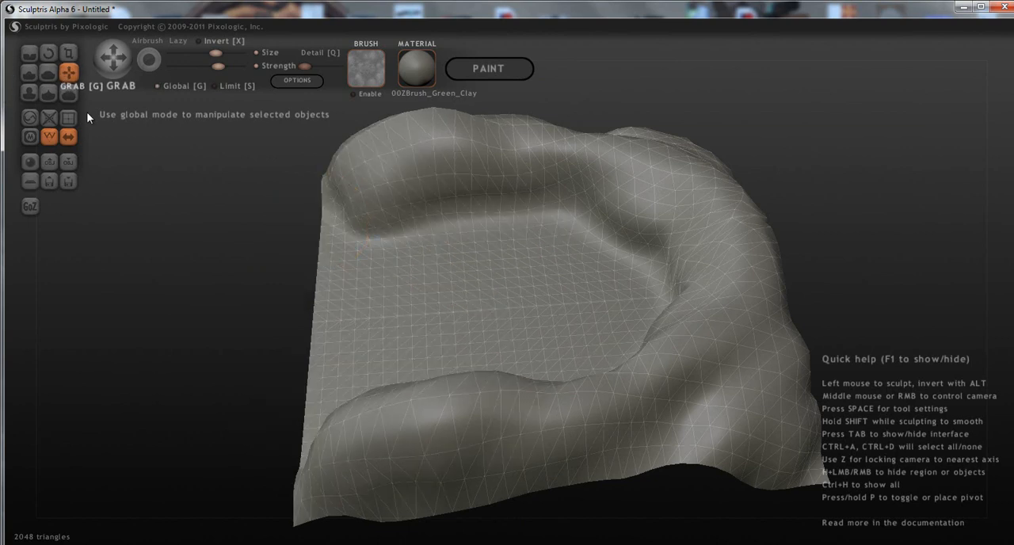
Reshape the raised walls around the plane with the Grab tool in non-global mode.
drag(531, 283, 356, 335)
middle_drag(356, 335, 510, 212)
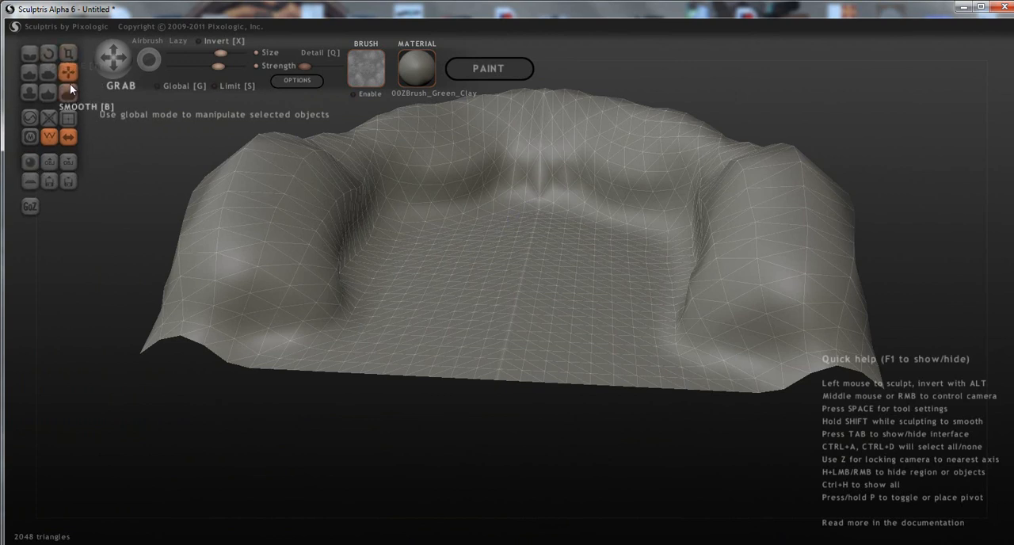
mouse_move(477, 224)
right_down()
mouse_move(560, 275)
mouse_move(351, 263)
mouse_move(464, 224)
right_up()
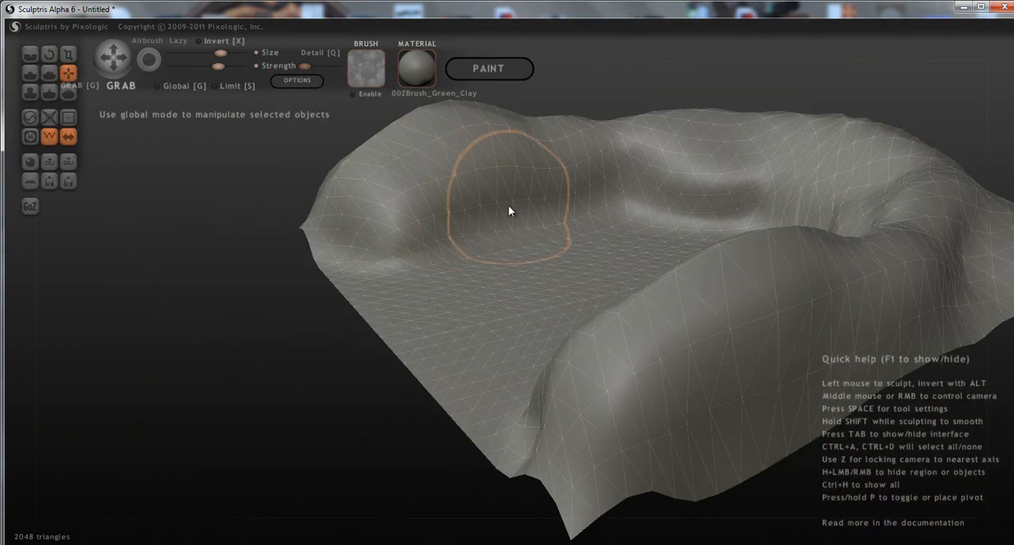
mouse_move(533, 198)
right_down()
mouse_move(267, 195)
mouse_move(312, 183)
mouse_move(659, 216)
mouse_move(474, 230)
mouse_move(381, 205)
right_up()
mouse_move(215, 297)
right_down()
mouse_move(468, 270)
mouse_move(618, 281)
mouse_move(569, 290)
right_up()
scroll(569, 291, down, 3)
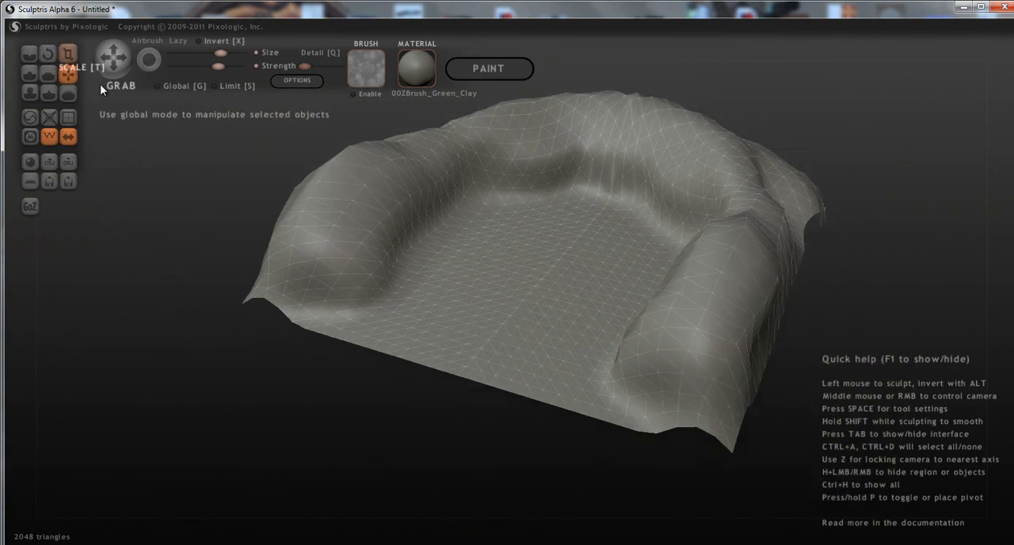
Try a Crease stroke where the walls meet the floor and undo it.
right_drag(451, 255, 471, 273)
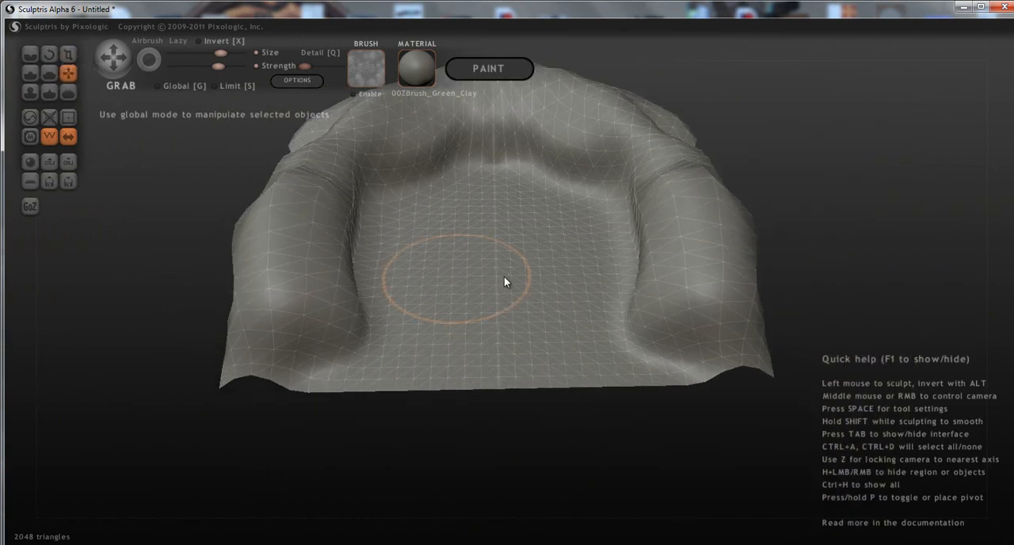
scroll(459, 280, up, 6)
scroll(543, 303, down, 5)
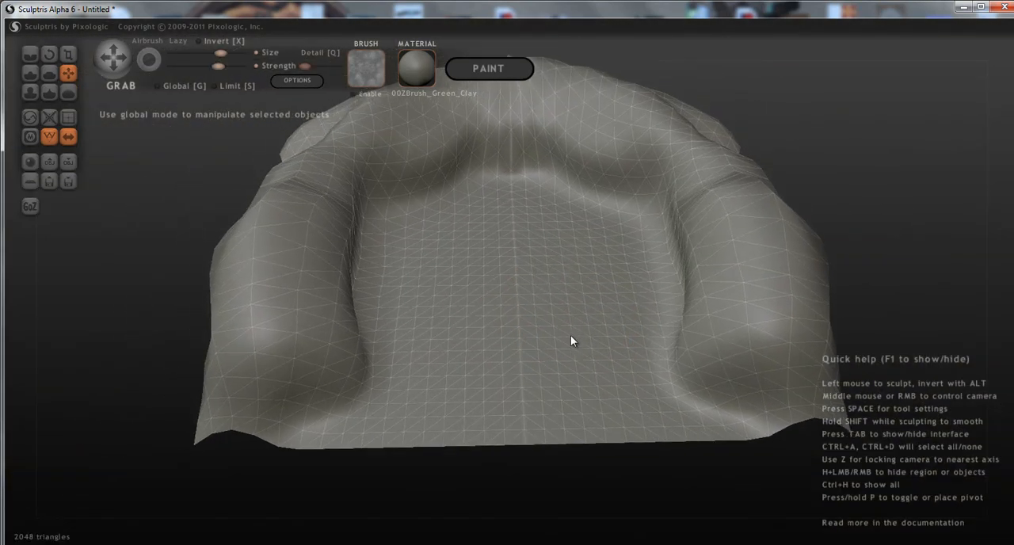
alt+right_drag(570, 335, 574, 339)
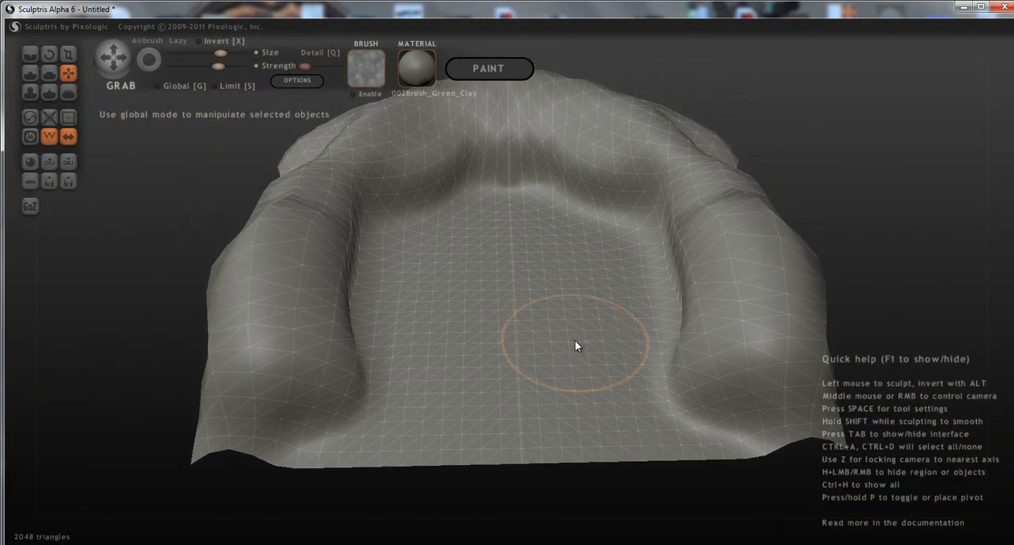
click(26, 61)
mouse_move(548, 217)
mouse_down()
mouse_move(442, 214)
mouse_move(393, 230)
mouse_move(355, 269)
mouse_up()
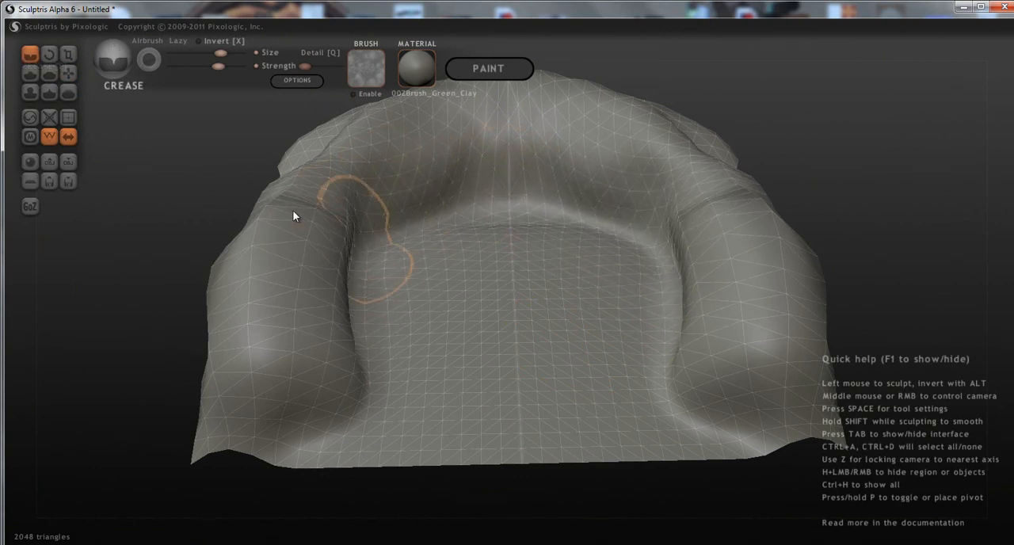
key(ctrl+z)
Lower the Crease brush strength and crease the edge between the back wall and the floor.
middle_drag(369, 206, 384, 166)
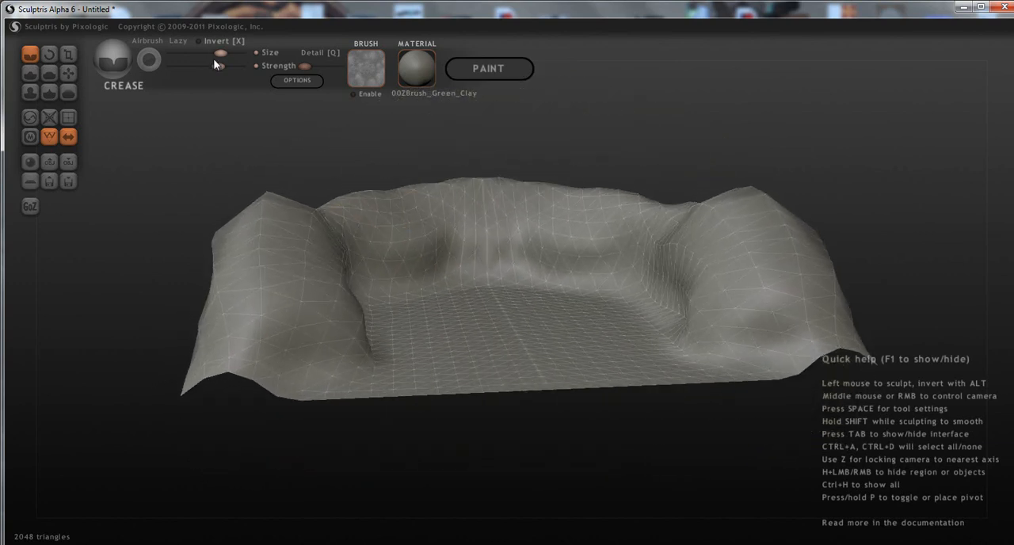
drag(218, 66, 202, 67)
middle_drag(500, 221, 409, 256)
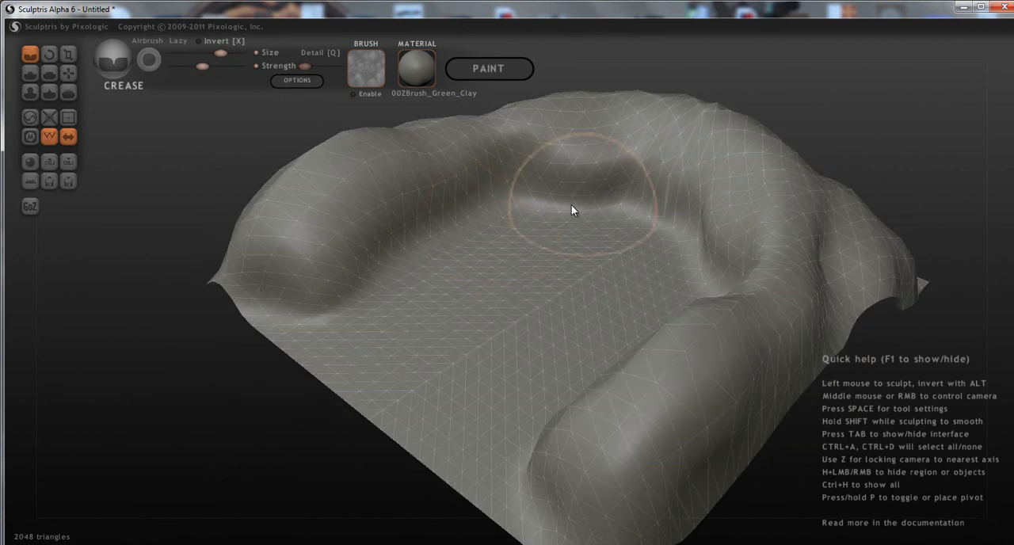
mouse_move(441, 222)
mouse_down()
mouse_move(381, 271)
mouse_move(318, 298)
mouse_move(249, 304)
mouse_move(400, 278)
mouse_move(468, 235)
mouse_move(530, 214)
mouse_move(685, 228)
mouse_up()
right_drag(550, 301, 760, 287)
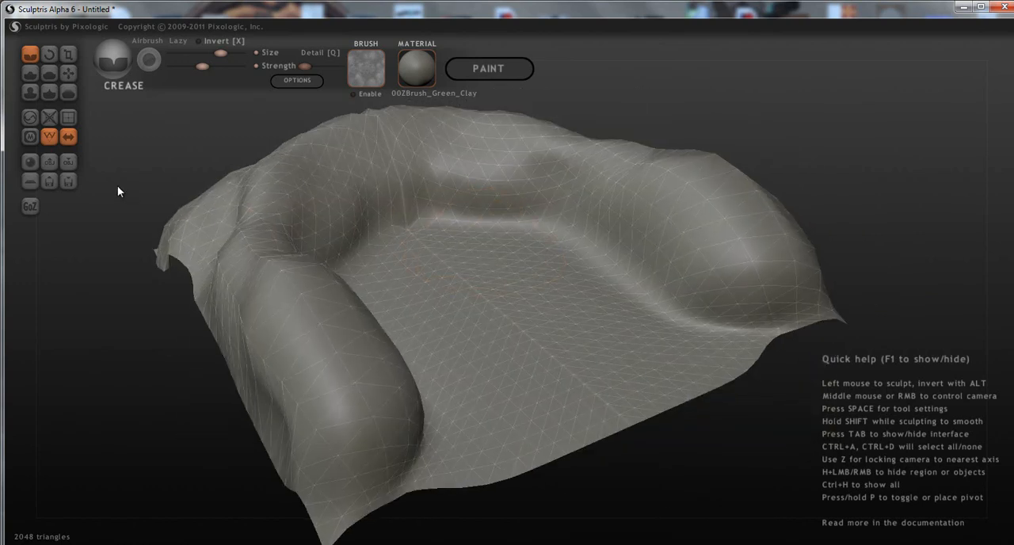
Turn off symmetry for the mesh and switch to the Draw tool with a higher strength.
click(69, 137)
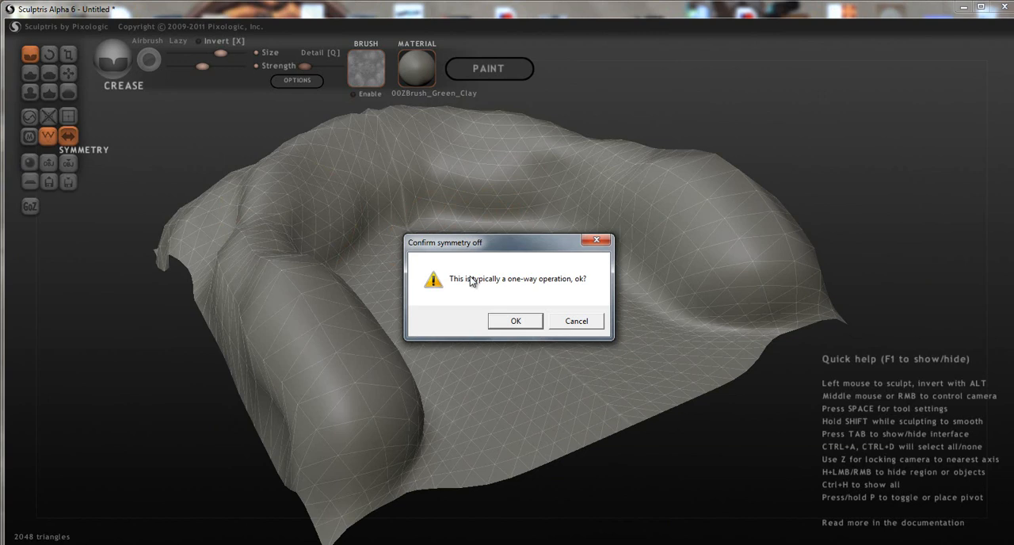
click(515, 323)
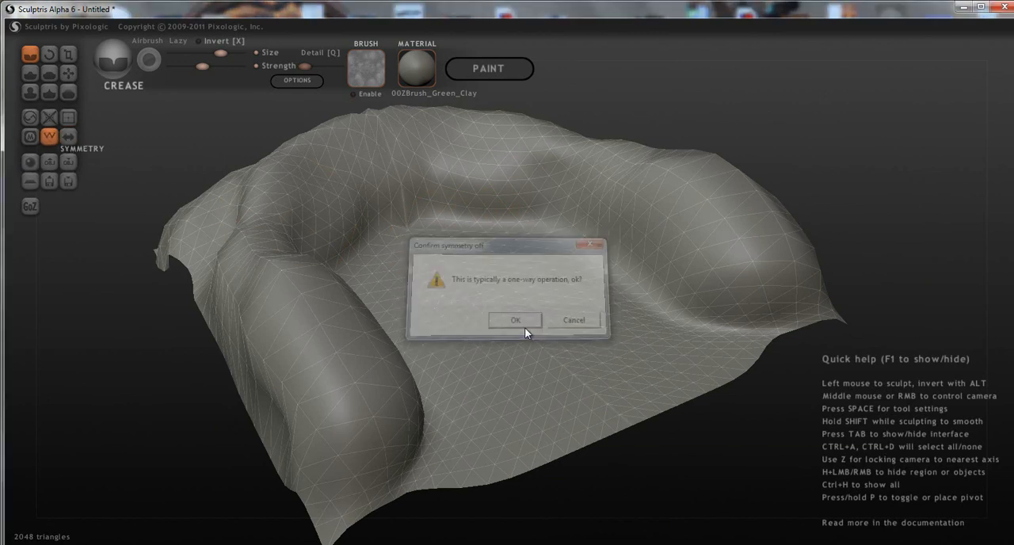
click(30, 74)
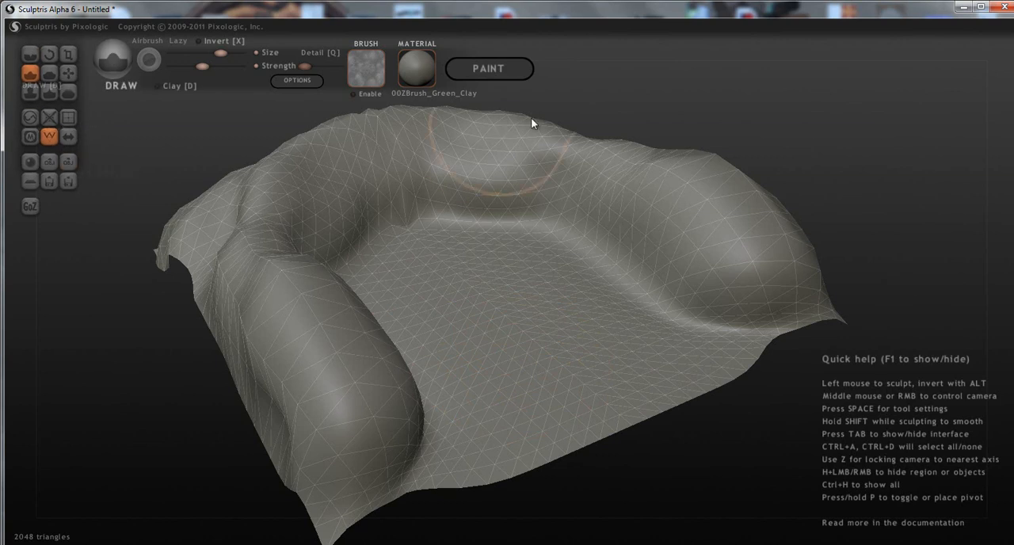
click(222, 67)
Build up the side walls and back wall asymmetrically with Draw strokes, undoing one stroke near the front end of a side wall.
mouse_move(643, 216)
mouse_down()
mouse_move(715, 224)
mouse_move(616, 164)
mouse_move(714, 215)
mouse_move(790, 319)
mouse_move(810, 318)
mouse_move(792, 333)
mouse_up()
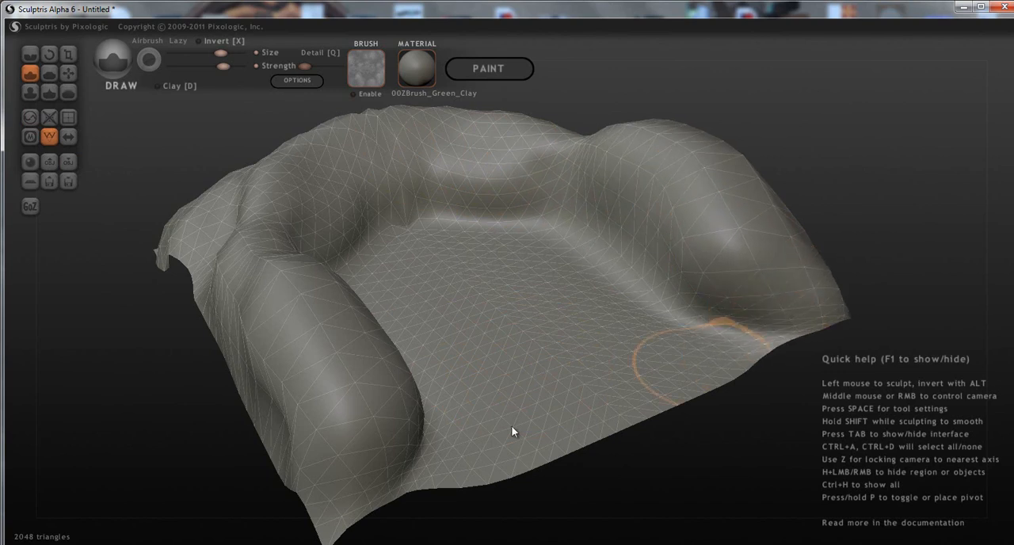
mouse_move(391, 487)
mouse_down()
mouse_move(369, 491)
mouse_move(390, 481)
mouse_up()
mouse_move(790, 318)
mouse_down()
mouse_move(679, 341)
mouse_move(726, 342)
mouse_move(787, 319)
mouse_move(678, 327)
mouse_move(753, 351)
mouse_move(731, 324)
mouse_move(717, 340)
mouse_move(734, 335)
mouse_up()
key(ctrl+z)
mouse_move(519, 178)
mouse_down()
mouse_move(416, 136)
mouse_move(301, 198)
mouse_move(277, 233)
mouse_move(182, 213)
mouse_up()
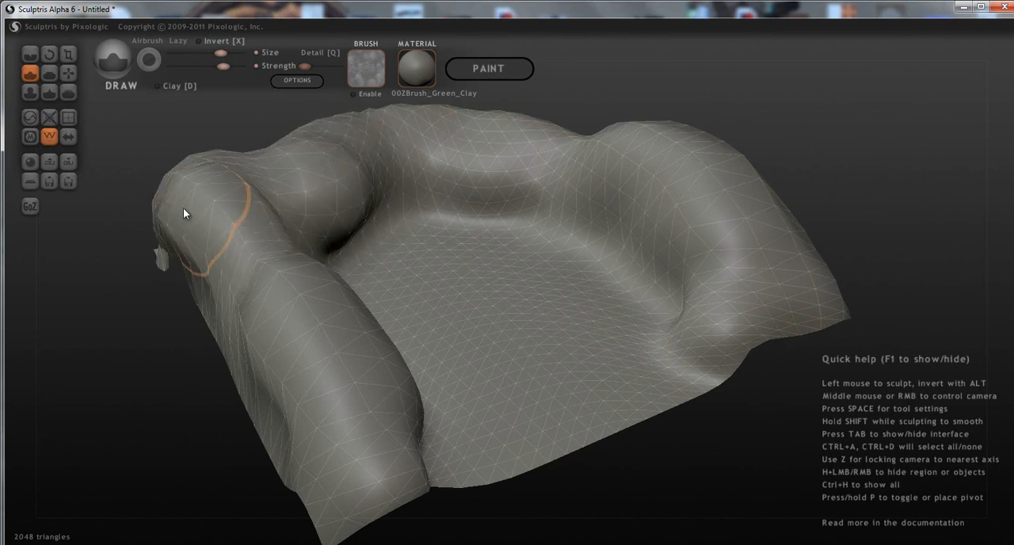
right_drag(312, 296, 149, 306)
right_drag(249, 312, 273, 292)
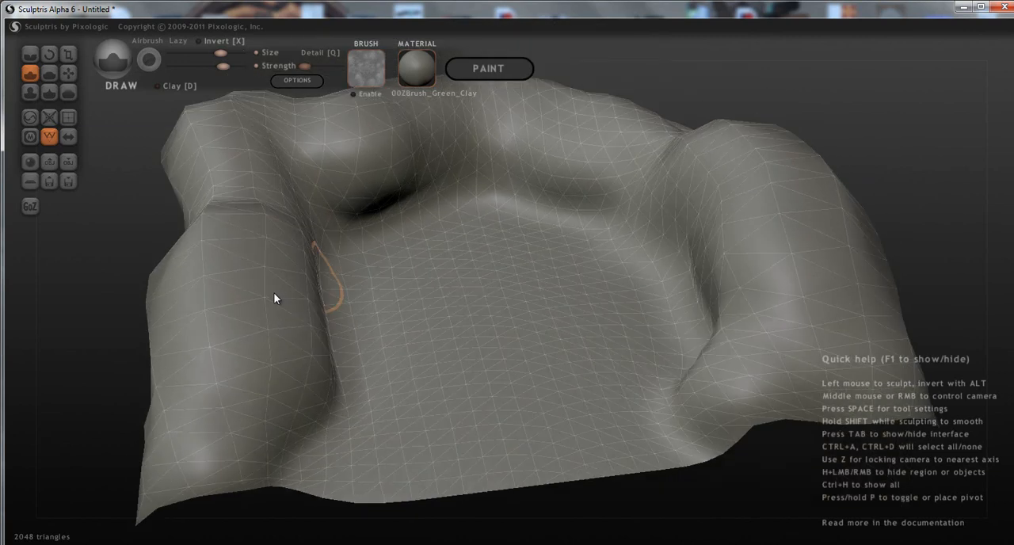
Try large Draw bulges along the side and back walls and undo the strokes.
mouse_move(282, 301)
mouse_down()
mouse_move(270, 182)
mouse_move(390, 195)
mouse_move(439, 144)
mouse_move(544, 145)
mouse_move(565, 127)
mouse_move(510, 131)
mouse_up()
key(ctrl+z)
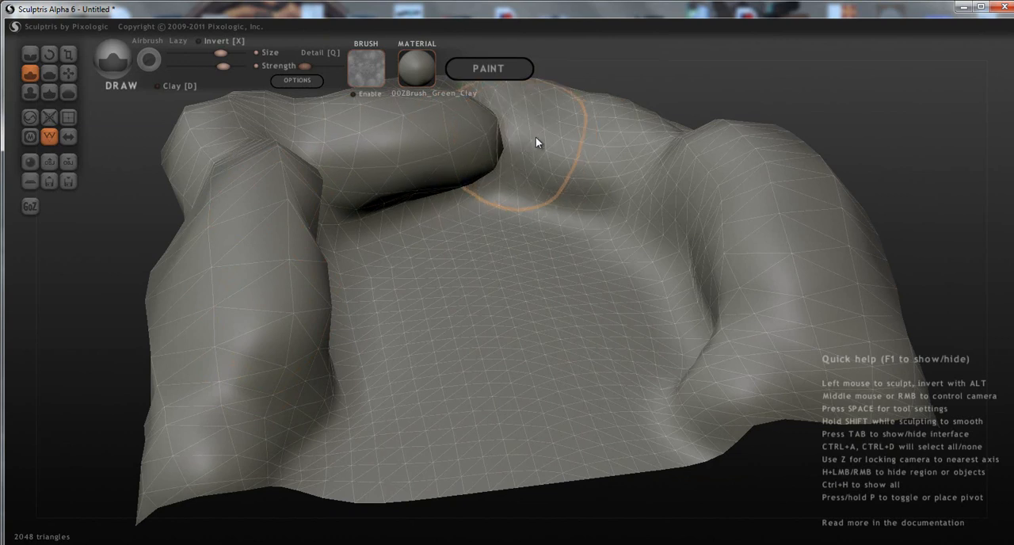
mouse_move(465, 179)
middle_down()
mouse_move(459, 198)
mouse_move(509, 159)
middle_up()
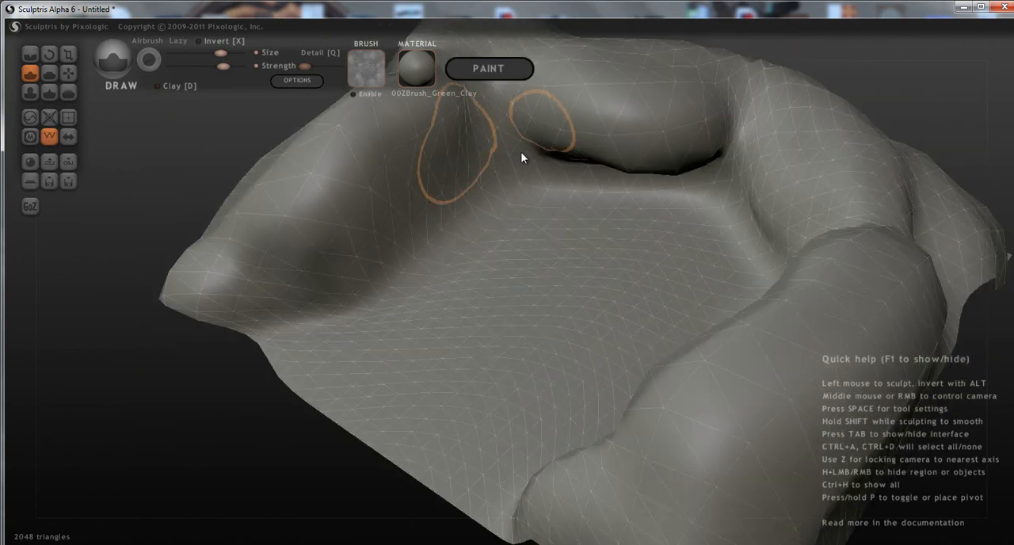
key(ctrl+z)
key(ctrl+z)
key(ctrl+z)
key(ctrl+z)
key(ctrl+z)
key(ctrl+z)
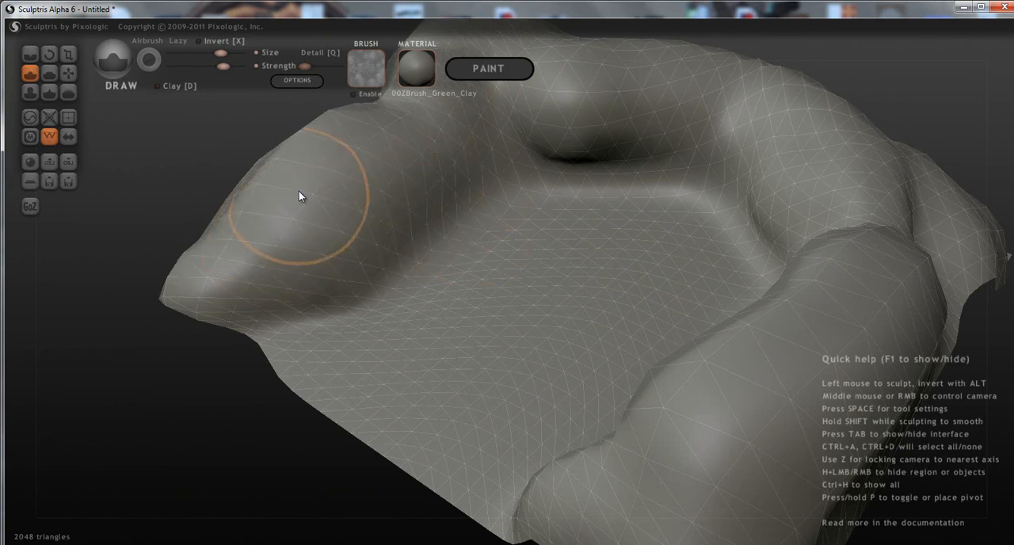
Add separate rock-like bulges to the side walls and back corner with the Draw tool.
drag(298, 193, 371, 152)
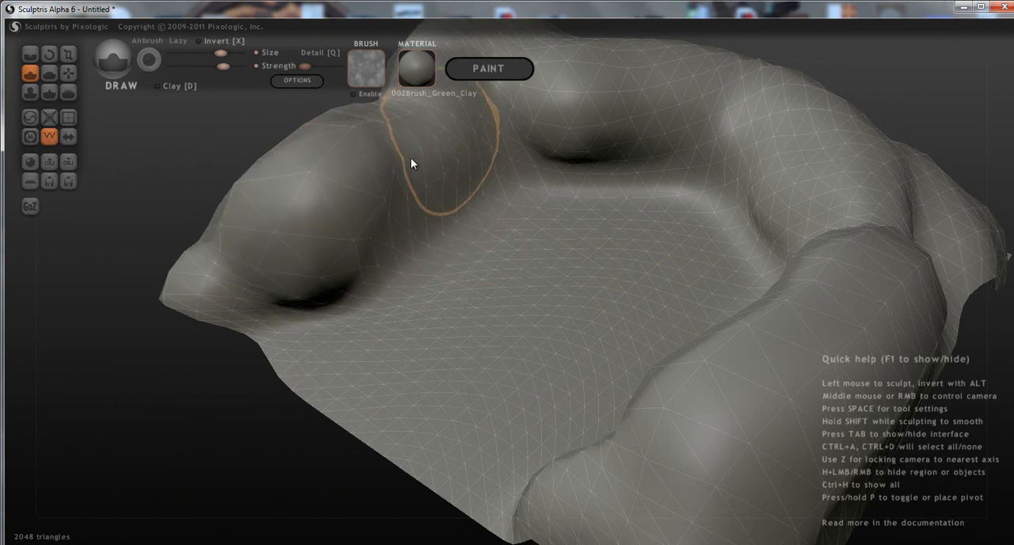
mouse_move(435, 177)
middle_down()
mouse_move(598, 186)
mouse_move(685, 147)
middle_up()
drag(371, 130, 452, 125)
drag(739, 140, 708, 156)
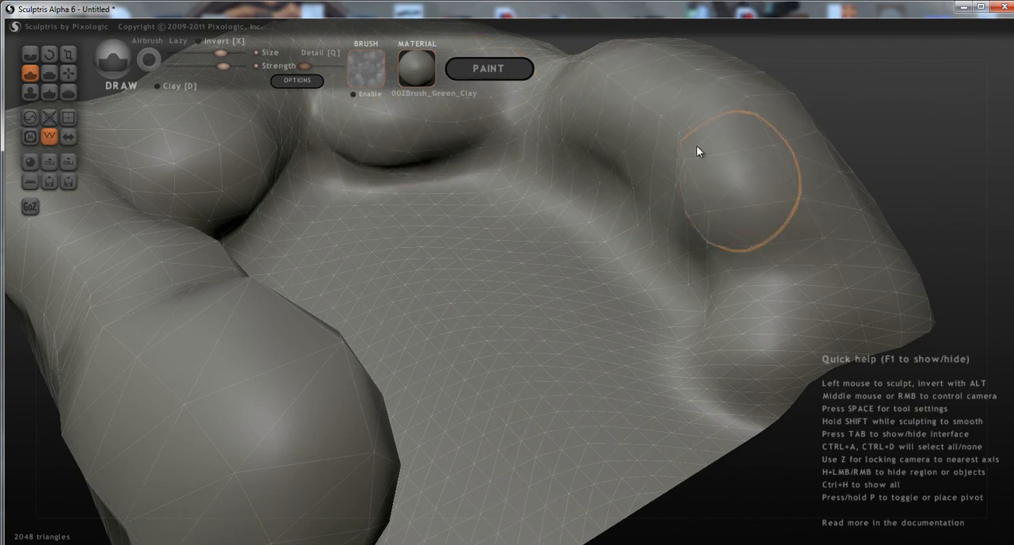
drag(586, 116, 791, 246)
Raise the brush detail slightly and draw more uneven bulges over both side walls and the back corners.
mouse_move(728, 158)
middle_down()
mouse_move(676, 222)
mouse_move(502, 219)
mouse_move(604, 277)
mouse_move(667, 278)
middle_up()
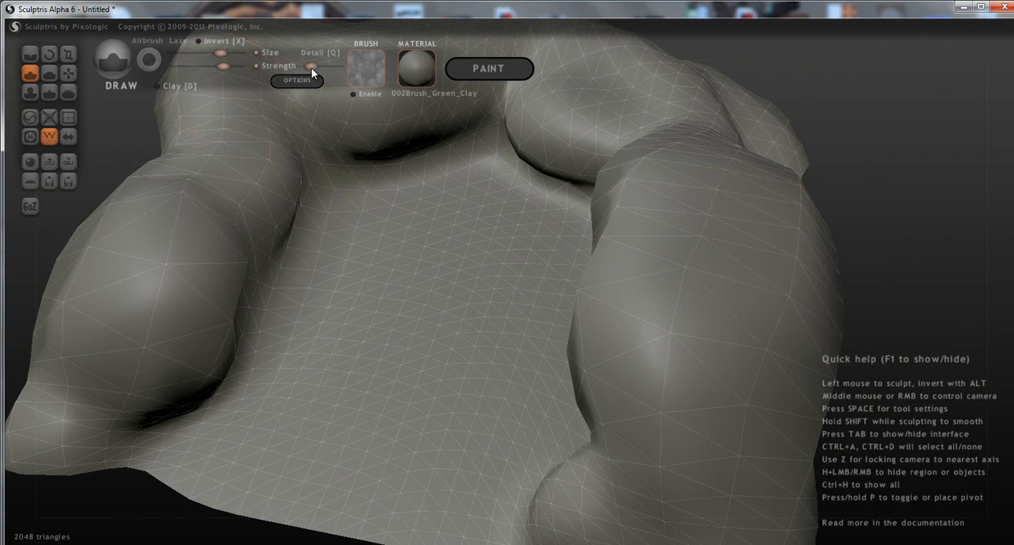
mouse_move(718, 254)
mouse_down()
mouse_move(719, 407)
mouse_move(739, 219)
mouse_move(733, 276)
mouse_move(649, 351)
mouse_move(657, 240)
mouse_move(642, 121)
mouse_move(582, 68)
mouse_move(573, 113)
mouse_move(459, 129)
mouse_move(237, 108)
mouse_move(146, 255)
mouse_move(141, 343)
mouse_move(89, 406)
mouse_move(75, 457)
mouse_move(135, 456)
mouse_up()
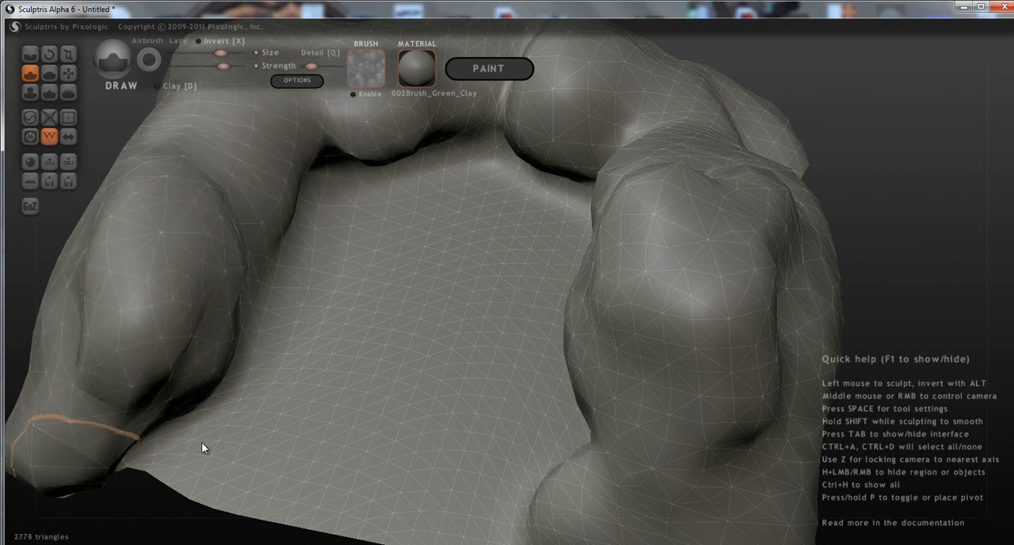
mouse_move(559, 400)
middle_down()
mouse_move(497, 372)
mouse_move(474, 347)
mouse_move(629, 349)
mouse_move(579, 386)
mouse_move(599, 370)
middle_up()
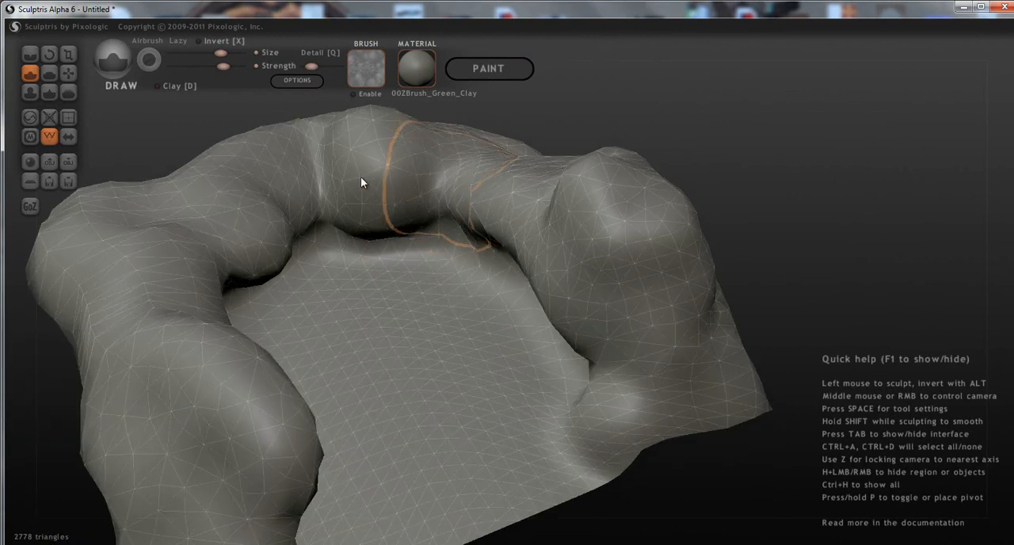
drag(139, 264, 228, 274)
middle_drag(161, 176, 155, 235)
mouse_move(161, 153)
mouse_down()
mouse_move(186, 108)
mouse_move(247, 96)
mouse_up()
Raise further rock bulges along the crest and outer side of the back wall with Draw strokes.
scroll(267, 133, down, 5)
mouse_move(445, 244)
middle_down()
mouse_move(370, 178)
mouse_move(464, 207)
middle_up()
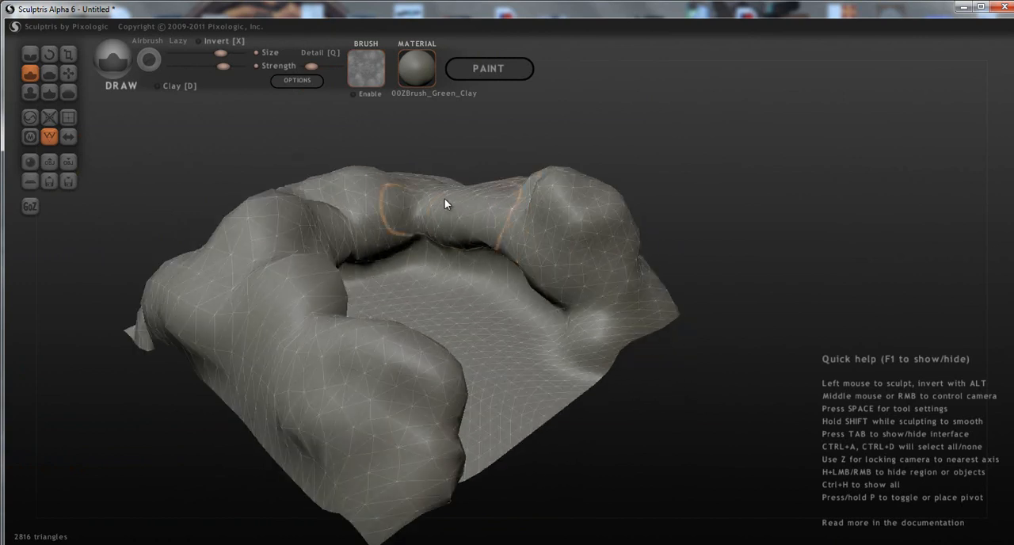
drag(475, 187, 489, 189)
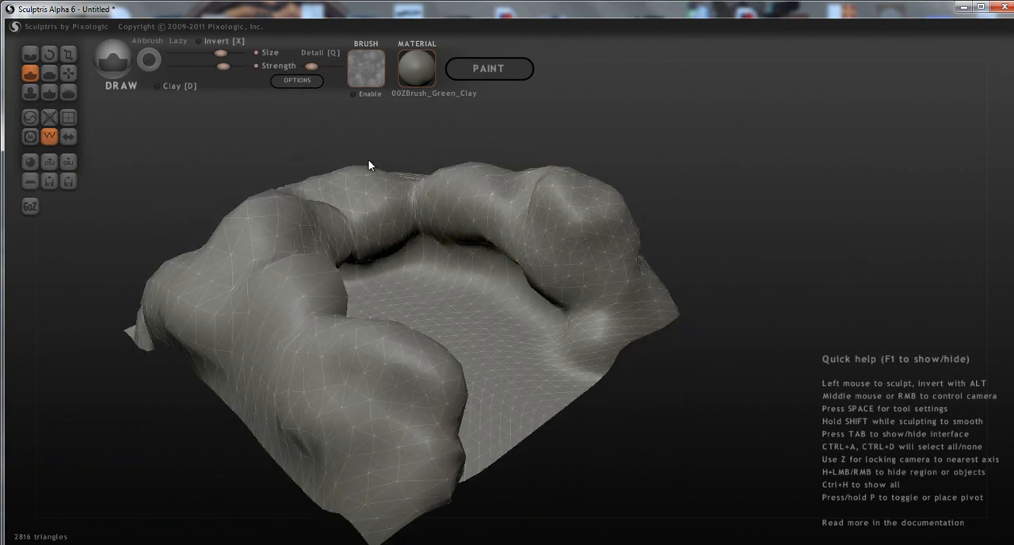
middle_drag(368, 157, 375, 161)
mouse_move(387, 180)
mouse_down()
mouse_move(388, 189)
mouse_move(373, 186)
mouse_up()
mouse_move(539, 285)
middle_down()
mouse_move(629, 323)
mouse_move(677, 308)
mouse_move(516, 317)
mouse_move(410, 473)
middle_up()
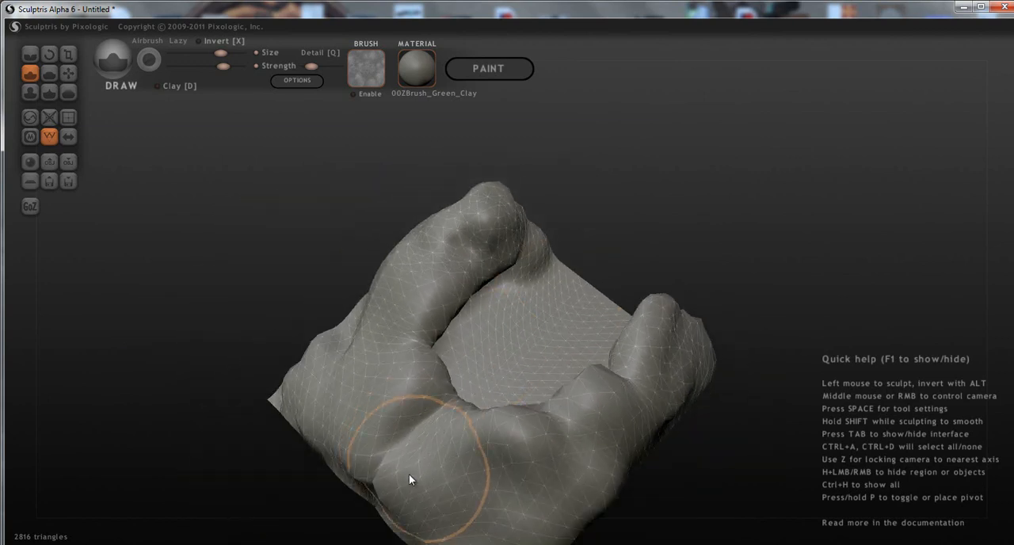
mouse_move(406, 427)
middle_down()
mouse_move(530, 412)
mouse_move(376, 357)
mouse_move(283, 356)
middle_up()
mouse_move(441, 352)
middle_down()
mouse_move(605, 377)
mouse_move(617, 442)
mouse_move(638, 428)
mouse_move(639, 445)
mouse_move(573, 389)
mouse_move(634, 376)
middle_up()
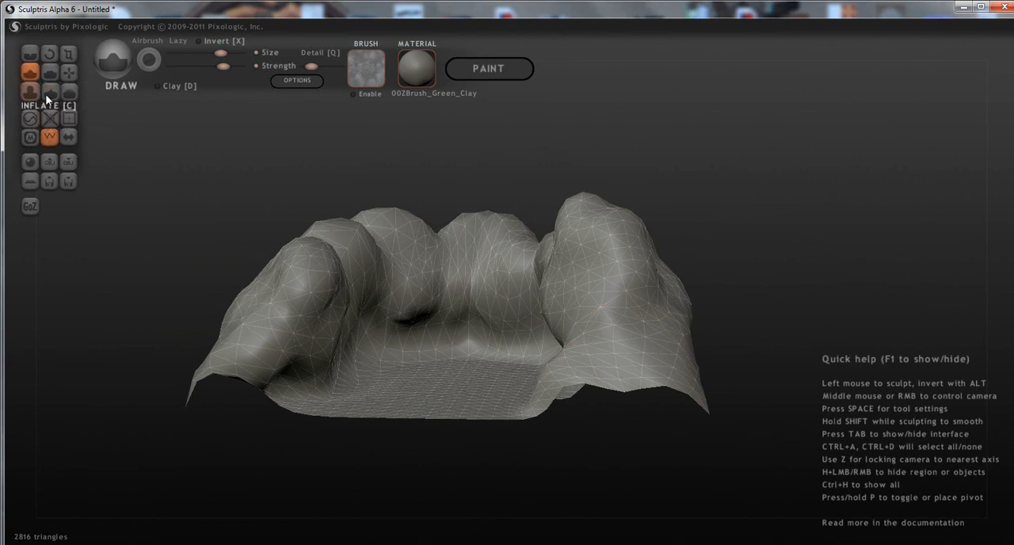
Smooth the inner faces of the back and side walls with the Smooth tool.
click(69, 92)
scroll(313, 266, up, 3)
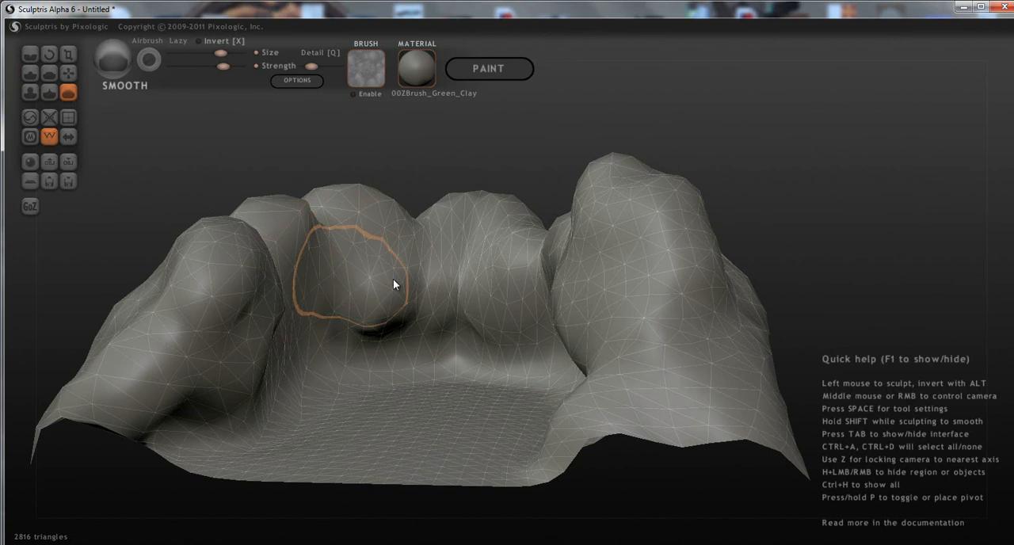
drag(449, 295, 570, 333)
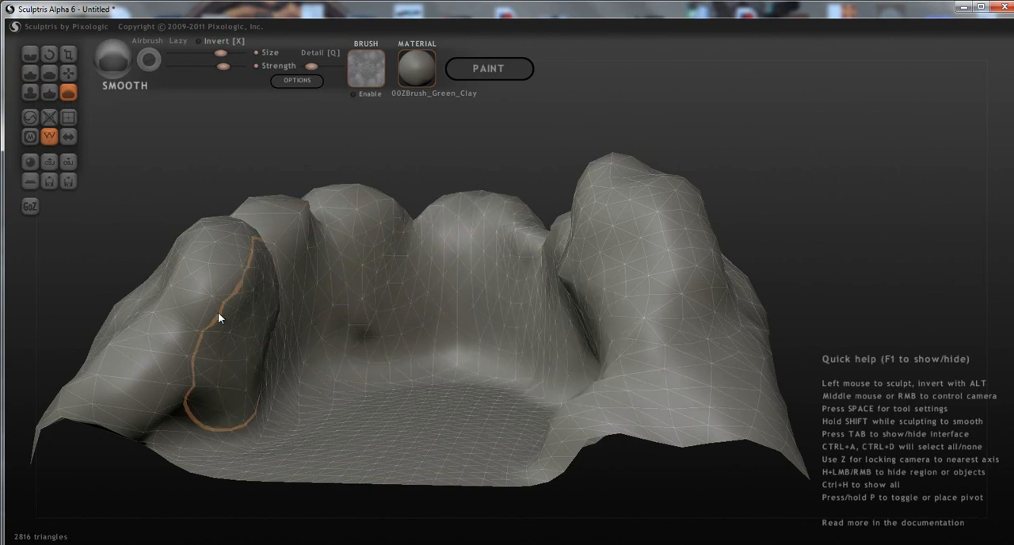
drag(224, 326, 222, 270)
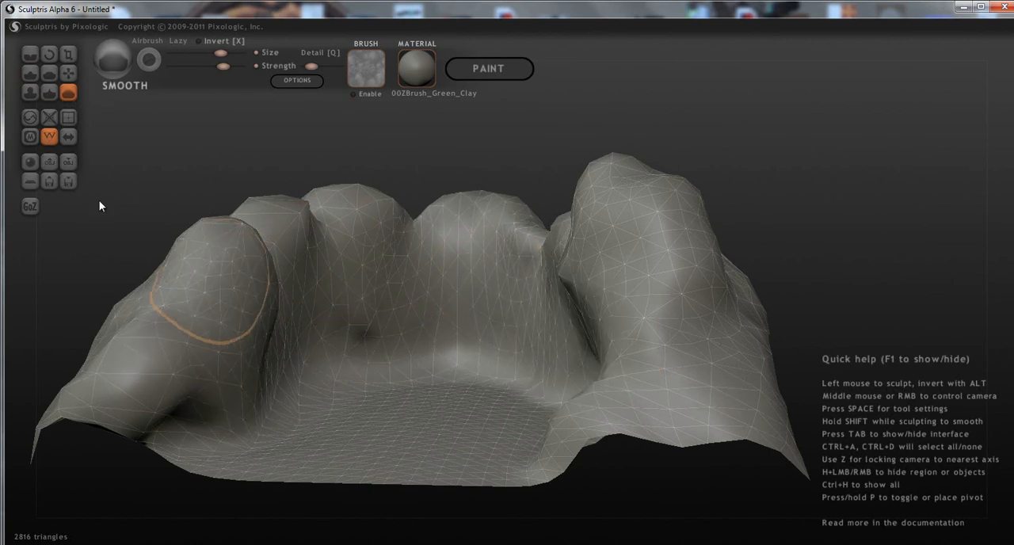
Flatten the crests and faces of the walls with the Flatten tool, and smooth the wall's inner base.
click(49, 72)
mouse_move(175, 349)
mouse_down()
mouse_move(224, 287)
mouse_move(237, 250)
mouse_move(295, 215)
mouse_move(347, 198)
mouse_move(457, 199)
mouse_up()
middle_drag(467, 261, 659, 243)
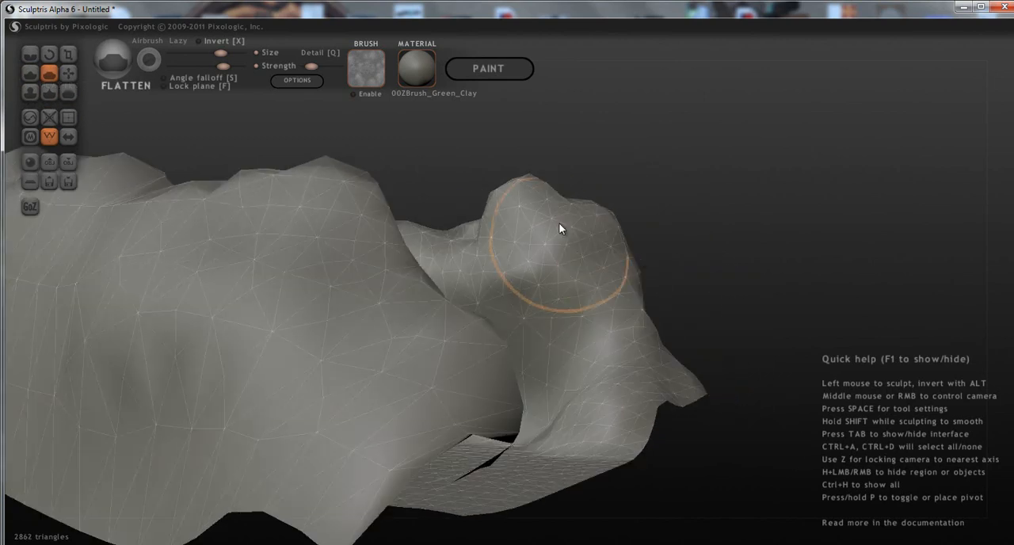
drag(467, 239, 405, 235)
middle_drag(559, 341, 562, 381)
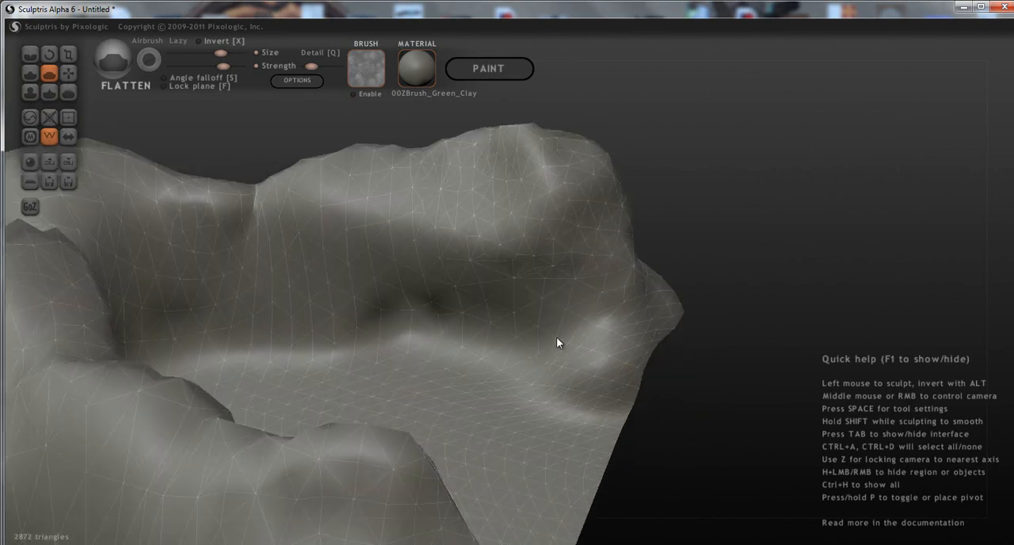
mouse_move(526, 187)
mouse_down()
mouse_move(516, 165)
mouse_move(407, 158)
mouse_move(254, 201)
mouse_move(123, 193)
mouse_up()
click(68, 93)
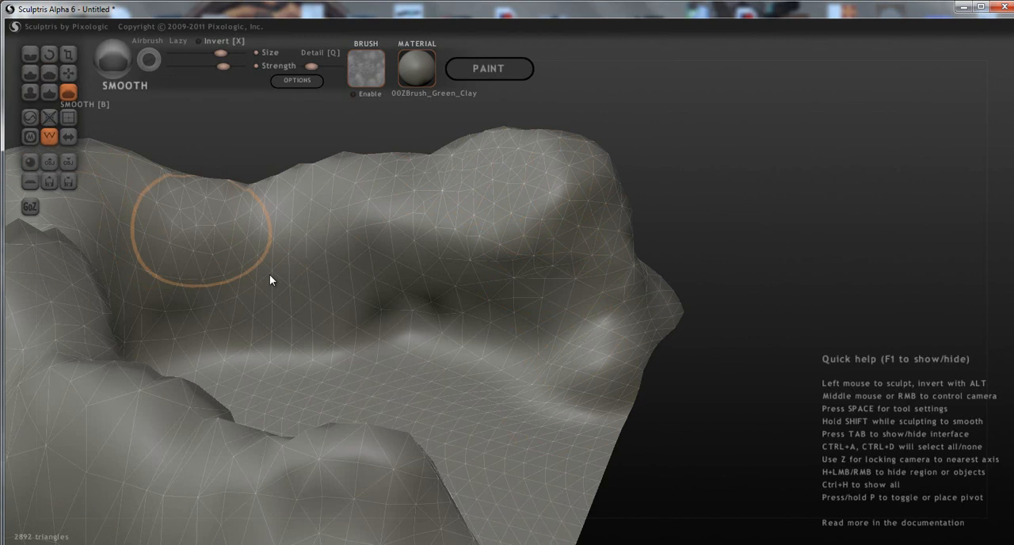
drag(345, 320, 344, 344)
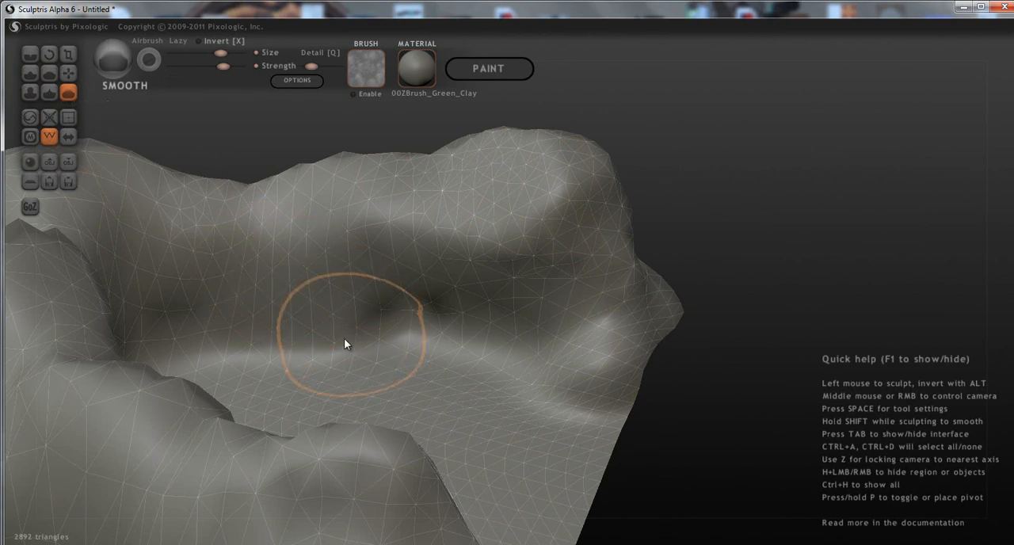
Try to lower the triangle count of the whole mesh with Reduce Selected and undo the reduction.
click(49, 118)
click(56, 123)
scroll(520, 408, down, 3)
mouse_move(663, 411)
middle_down()
mouse_move(450, 434)
mouse_move(475, 403)
mouse_move(536, 407)
middle_up()
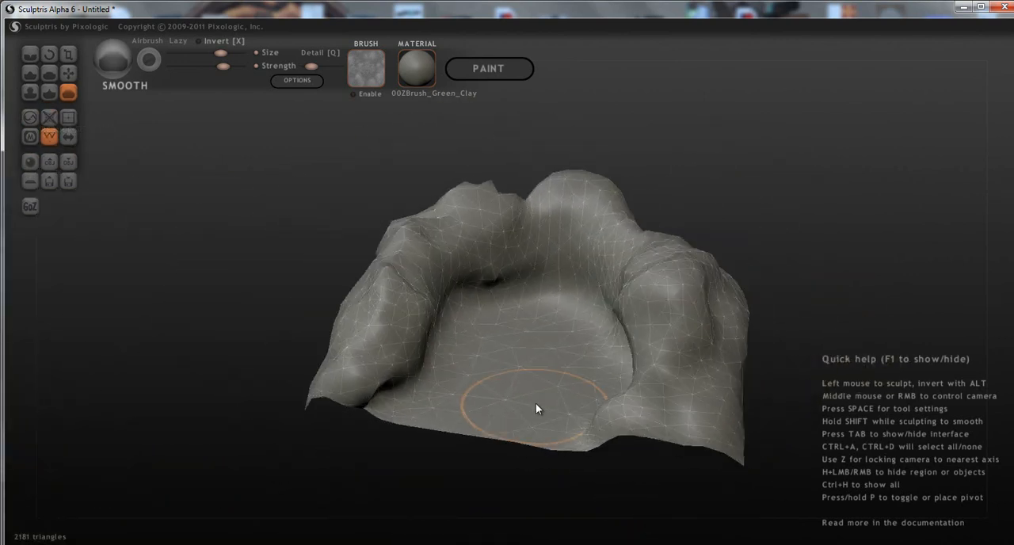
key(ctrl+z)
key(ctrl+z)
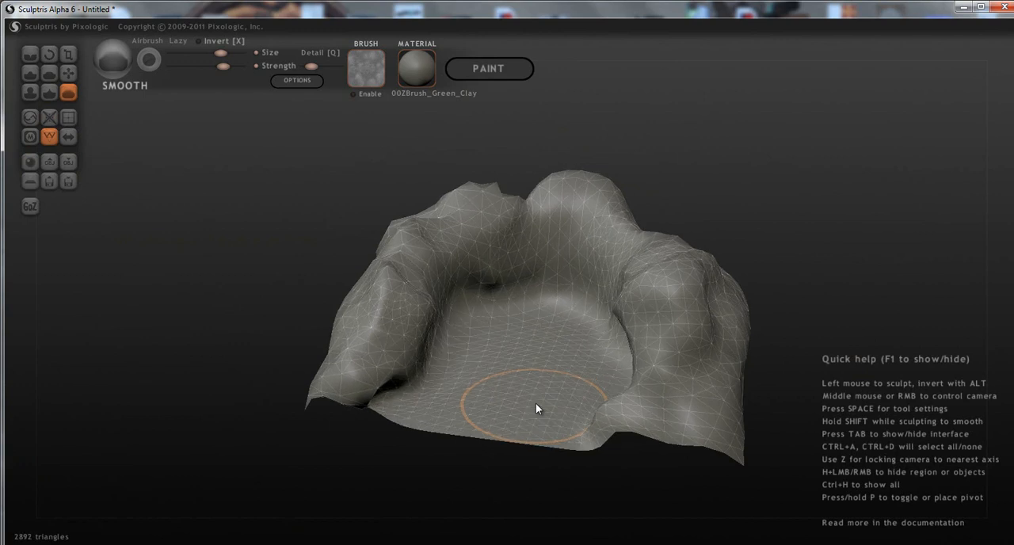
Reduce the triangle density of the floor and surrounding walls with the Reduce Brush.
click(30, 125)
scroll(626, 446, up, 3)
mouse_move(526, 348)
mouse_down()
mouse_move(479, 341)
mouse_move(418, 453)
mouse_move(521, 464)
mouse_move(585, 402)
mouse_move(559, 388)
mouse_move(622, 428)
mouse_move(525, 384)
mouse_move(565, 356)
mouse_move(488, 361)
mouse_move(414, 470)
mouse_move(500, 469)
mouse_move(593, 495)
mouse_move(673, 324)
mouse_move(609, 272)
mouse_move(518, 230)
mouse_move(299, 338)
mouse_move(323, 350)
mouse_move(387, 278)
mouse_move(465, 259)
mouse_move(597, 256)
mouse_move(653, 309)
mouse_up()
mouse_move(654, 310)
right_down()
mouse_move(604, 407)
mouse_move(655, 445)
mouse_move(601, 468)
mouse_move(698, 355)
right_up()
mouse_move(698, 355)
mouse_down()
mouse_move(610, 282)
mouse_move(524, 246)
mouse_move(483, 242)
mouse_move(708, 213)
mouse_move(588, 201)
mouse_move(793, 311)
mouse_move(697, 375)
mouse_move(669, 261)
mouse_move(592, 230)
mouse_move(475, 227)
mouse_move(486, 328)
mouse_up()
mouse_move(486, 328)
right_down()
mouse_move(532, 289)
mouse_move(477, 288)
mouse_move(561, 296)
mouse_move(611, 335)
right_up()
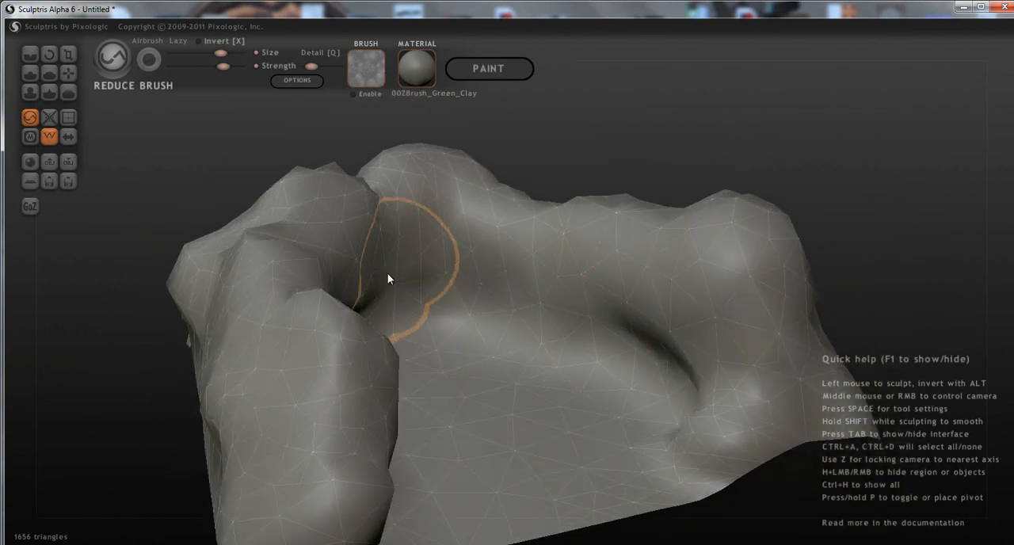
Thin out the triangles on the outer faces of the rear and side walls with the Reduce Brush.
scroll(326, 438, down, 3)
mouse_move(332, 441)
mouse_down()
mouse_move(373, 431)
mouse_move(336, 387)
mouse_move(370, 369)
mouse_move(331, 373)
mouse_move(358, 377)
mouse_move(396, 361)
mouse_up()
mouse_move(395, 362)
right_down()
mouse_move(483, 350)
mouse_move(299, 429)
right_up()
mouse_move(298, 429)
mouse_down()
mouse_move(388, 439)
mouse_move(217, 380)
mouse_move(142, 401)
mouse_move(85, 408)
mouse_move(78, 398)
mouse_up()
mouse_move(78, 398)
right_down()
mouse_move(248, 349)
mouse_move(293, 403)
mouse_move(267, 470)
right_up()
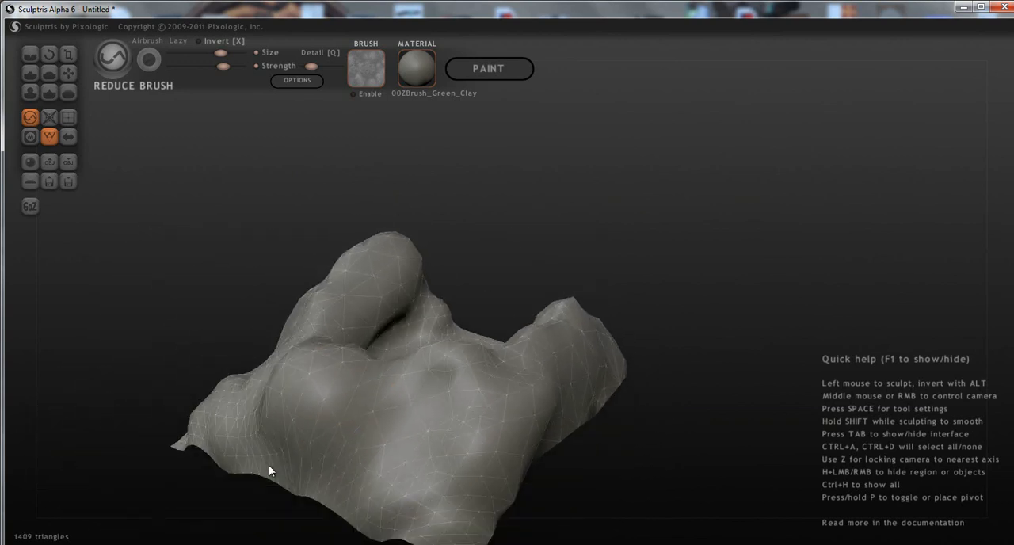
mouse_move(328, 494)
alt+right_down()
mouse_move(359, 459)
mouse_move(438, 440)
alt+right_up()
Reduce the triangle density along the outer side wall and its crest, undoing one stray stroke.
scroll(438, 439, up, 1)
mouse_move(432, 439)
mouse_down()
mouse_move(378, 404)
mouse_move(203, 355)
mouse_move(193, 376)
mouse_move(190, 363)
mouse_move(203, 366)
mouse_up()
key(ctrl+z)
mouse_move(203, 365)
right_down()
mouse_move(339, 363)
mouse_move(446, 391)
mouse_move(386, 382)
right_up()
alt+right_drag(431, 411, 396, 323)
mouse_move(452, 434)
mouse_down()
mouse_move(597, 400)
mouse_move(683, 367)
mouse_move(697, 301)
mouse_move(590, 405)
mouse_move(507, 418)
mouse_move(434, 495)
mouse_up()
mouse_move(434, 490)
alt+right_down()
mouse_move(536, 324)
mouse_move(547, 386)
alt+right_up()
mouse_move(546, 387)
mouse_down()
mouse_move(513, 406)
mouse_move(574, 400)
mouse_move(564, 396)
mouse_move(727, 299)
mouse_move(860, 258)
mouse_move(744, 204)
mouse_up()
drag(765, 122, 765, 102)
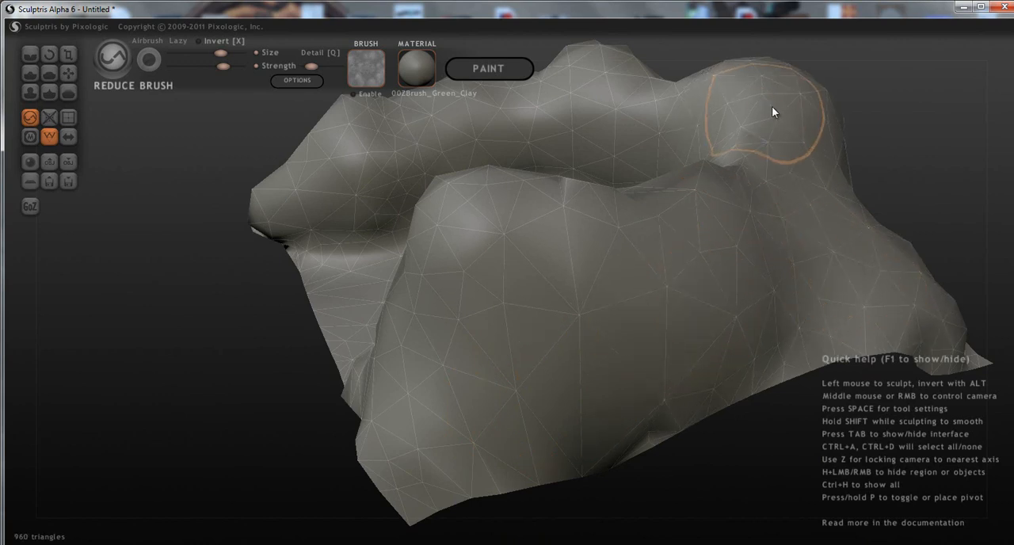
Thin out the remaining dense triangles on the floor and the inner wall faces with the Reduce Brush.
mouse_move(461, 439)
middle_down()
mouse_move(469, 401)
mouse_move(548, 456)
middle_up()
middle_drag(396, 355, 677, 413)
mouse_move(441, 375)
mouse_down()
mouse_move(445, 438)
mouse_move(527, 425)
mouse_up()
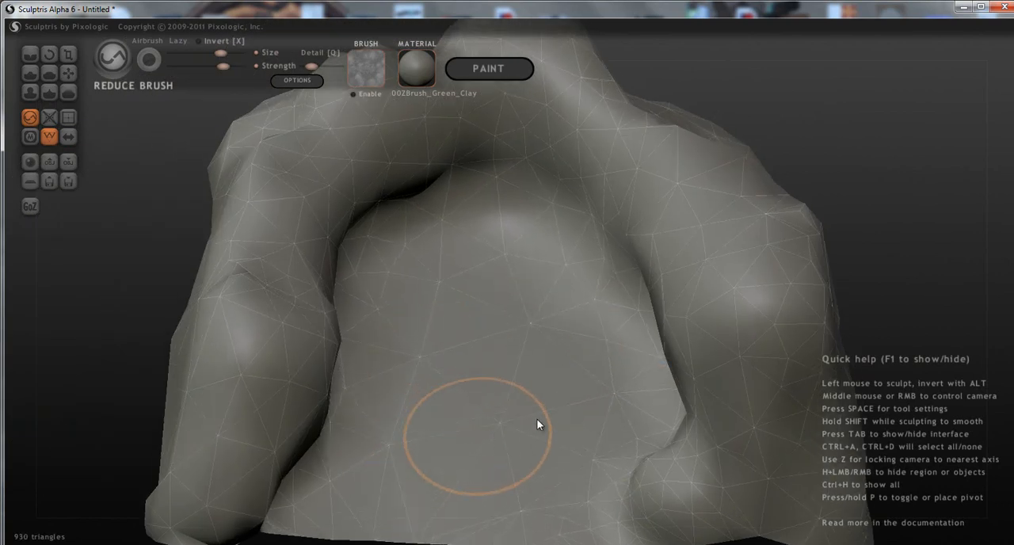
drag(501, 491, 489, 483)
scroll(495, 449, down, 3)
mouse_move(496, 449)
middle_down()
mouse_move(523, 355)
mouse_move(558, 367)
mouse_move(529, 387)
mouse_move(449, 396)
middle_up()
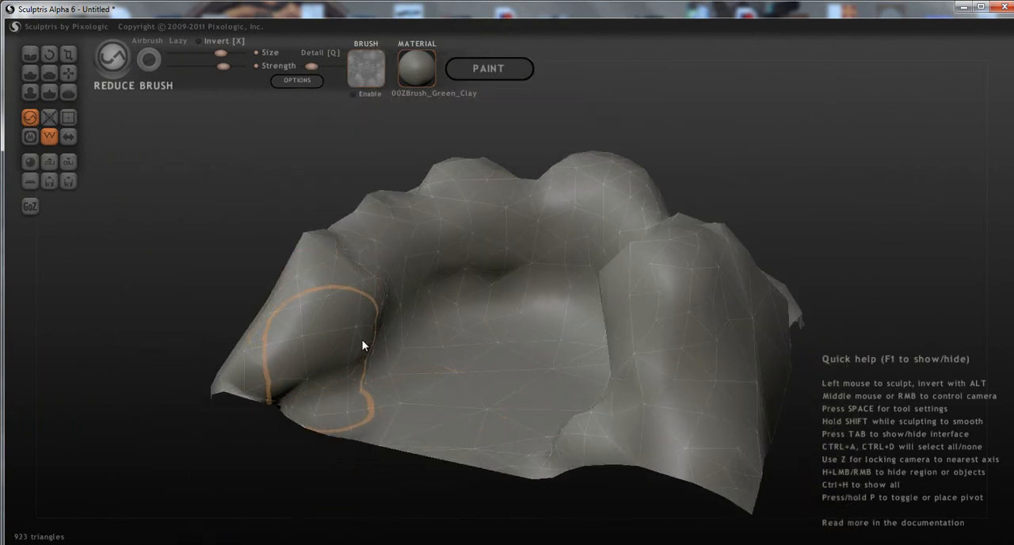
mouse_move(413, 301)
mouse_down()
mouse_move(418, 294)
mouse_move(410, 314)
mouse_move(389, 317)
mouse_up()
middle_drag(389, 316, 614, 361)
mouse_move(636, 293)
mouse_down()
mouse_move(620, 266)
mouse_move(628, 284)
mouse_move(594, 305)
mouse_move(389, 229)
mouse_move(292, 209)
mouse_move(280, 197)
mouse_move(290, 166)
mouse_move(277, 171)
mouse_up()
mouse_move(476, 331)
middle_down()
mouse_move(393, 330)
mouse_move(457, 326)
middle_up()
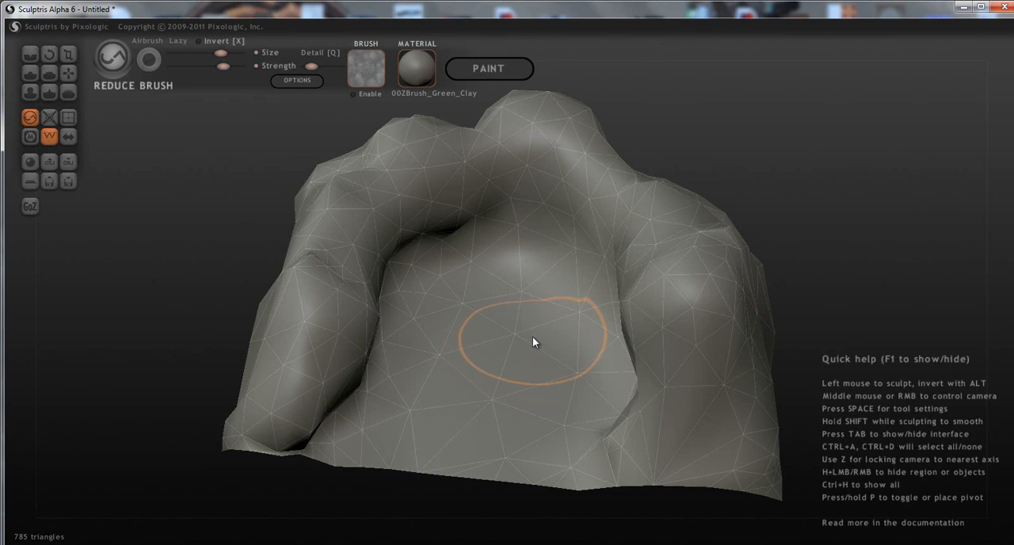
Coarsen the mesh further across the floor, the inner wall bases and the rounded wall tops.
mouse_move(533, 339)
mouse_down()
mouse_move(468, 314)
mouse_move(437, 288)
mouse_move(403, 309)
mouse_move(365, 387)
mouse_move(328, 203)
mouse_move(367, 145)
mouse_move(376, 143)
mouse_move(388, 183)
mouse_move(351, 236)
mouse_move(515, 170)
mouse_move(654, 192)
mouse_move(675, 362)
mouse_move(584, 280)
mouse_up()
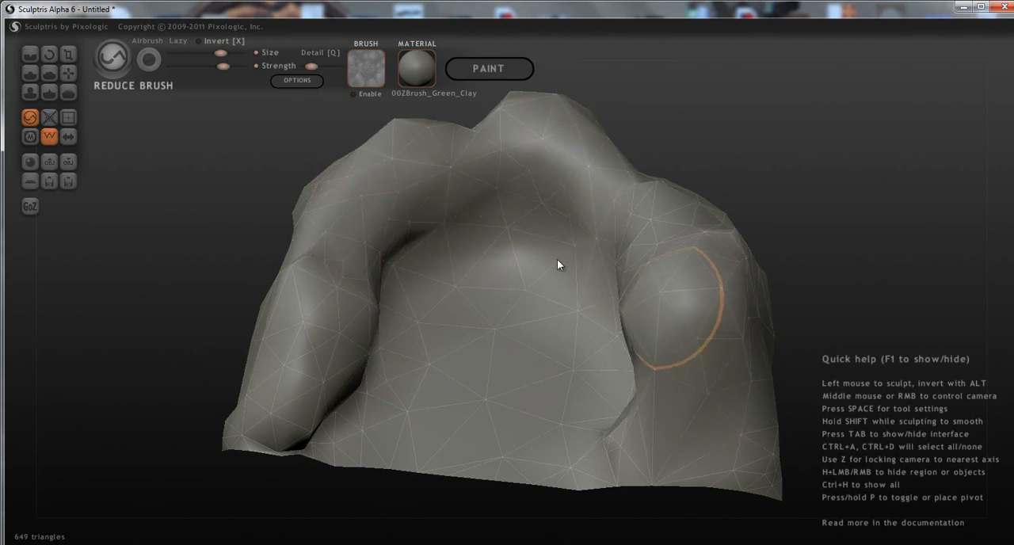
drag(523, 225, 472, 221)
mouse_move(475, 222)
middle_down()
mouse_move(636, 253)
mouse_move(612, 246)
middle_up()
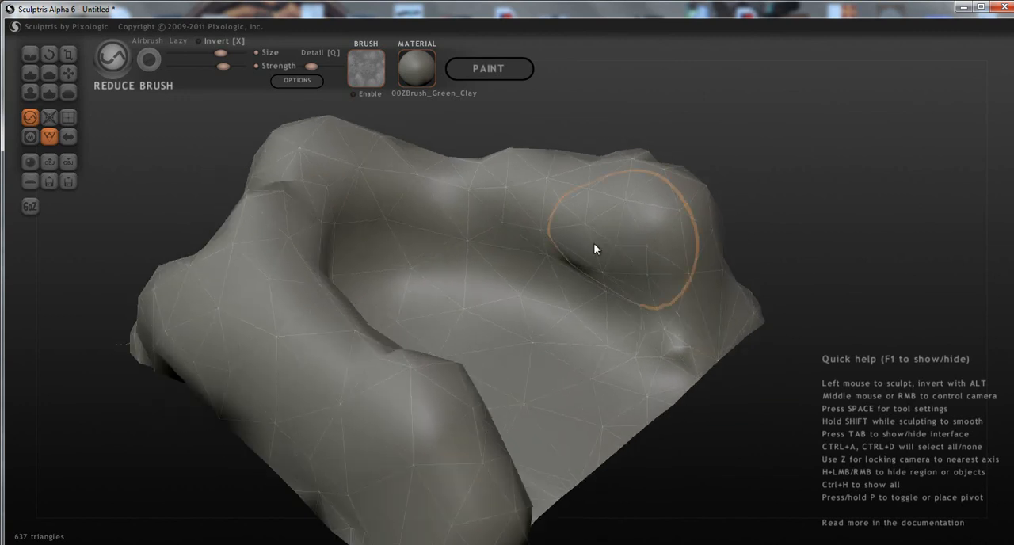
mouse_move(610, 294)
mouse_down()
mouse_move(561, 253)
mouse_move(420, 233)
mouse_move(296, 303)
mouse_move(283, 349)
mouse_move(229, 288)
mouse_move(269, 211)
mouse_move(334, 193)
mouse_move(391, 190)
mouse_move(604, 261)
mouse_up()
mouse_move(603, 257)
middle_down()
mouse_move(493, 301)
mouse_move(454, 303)
mouse_move(591, 296)
middle_up()
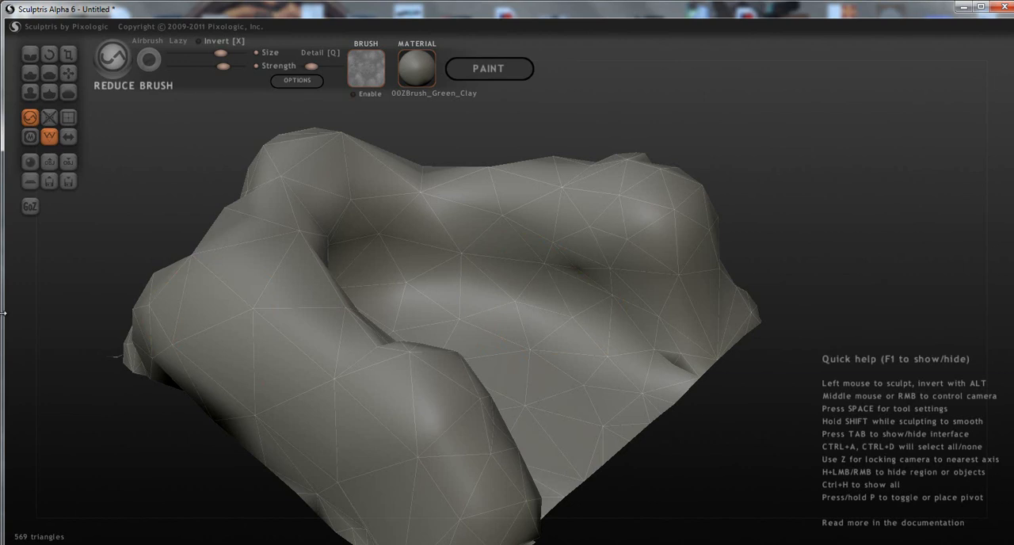
Try reshaping the walls and floor with the Draw tool and undo all of its strokes.
click(29, 73)
mouse_move(419, 275)
middle_down()
mouse_move(419, 295)
mouse_move(480, 269)
middle_up()
mouse_move(480, 269)
mouse_down()
mouse_move(625, 228)
mouse_move(549, 190)
mouse_move(456, 212)
mouse_move(385, 214)
mouse_move(271, 346)
mouse_move(262, 294)
mouse_move(295, 444)
mouse_move(256, 328)
mouse_move(309, 176)
mouse_move(329, 225)
mouse_up()
mouse_move(486, 334)
middle_down()
mouse_move(535, 396)
mouse_move(523, 393)
middle_up()
drag(523, 393, 526, 415)
mouse_move(604, 494)
middle_down()
mouse_move(524, 465)
mouse_move(375, 465)
mouse_move(602, 446)
mouse_move(600, 489)
mouse_move(554, 451)
middle_up()
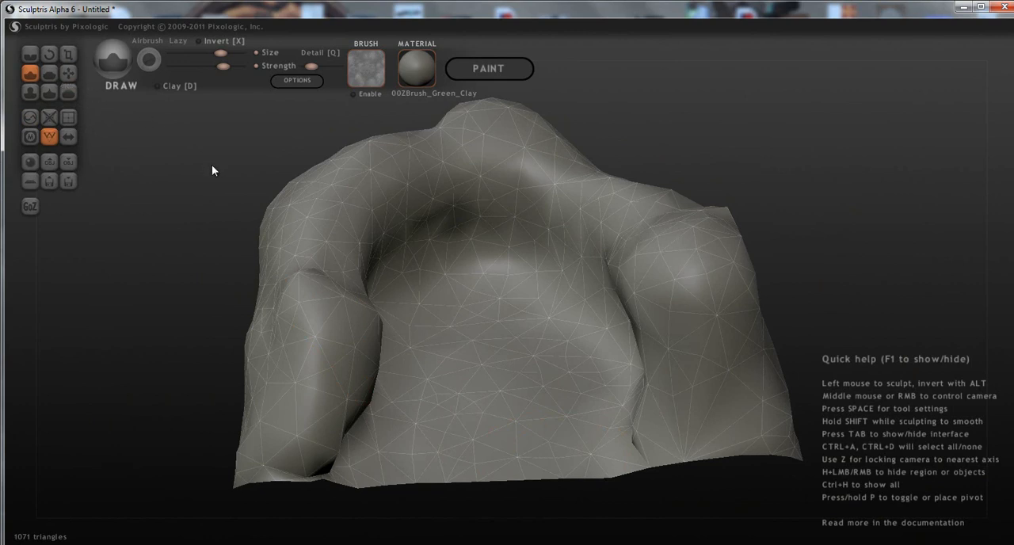
key(ctrl+z)
key(ctrl+z)
key(ctrl+z)
key(ctrl+z)
key(ctrl+z)
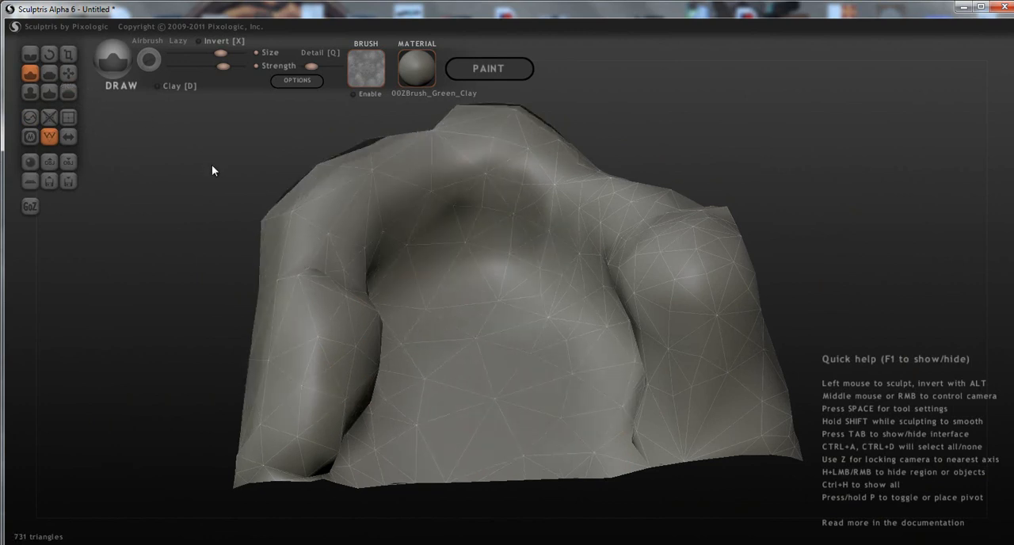
key(ctrl+z)
key(ctrl+z)
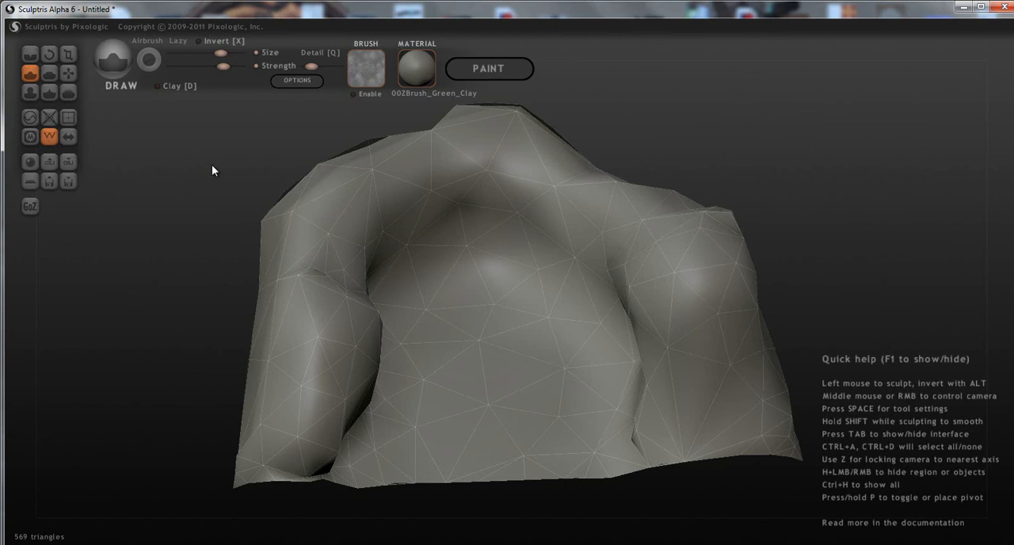
Bring the whole terrain down to about 355 triangles by running the Reduce Brush over the walls and floor.
middle_drag(509, 428, 529, 444)
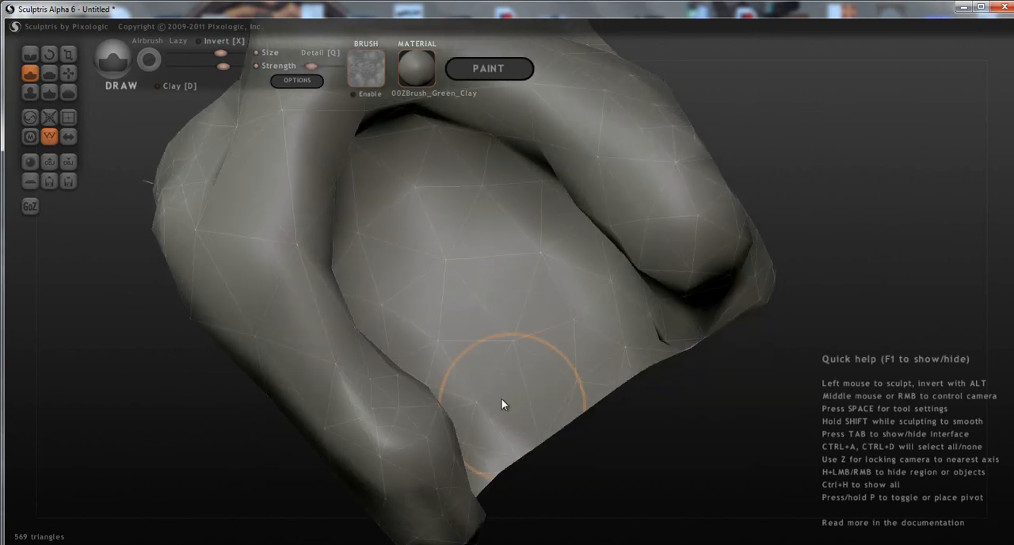
middle_drag(520, 402, 416, 321)
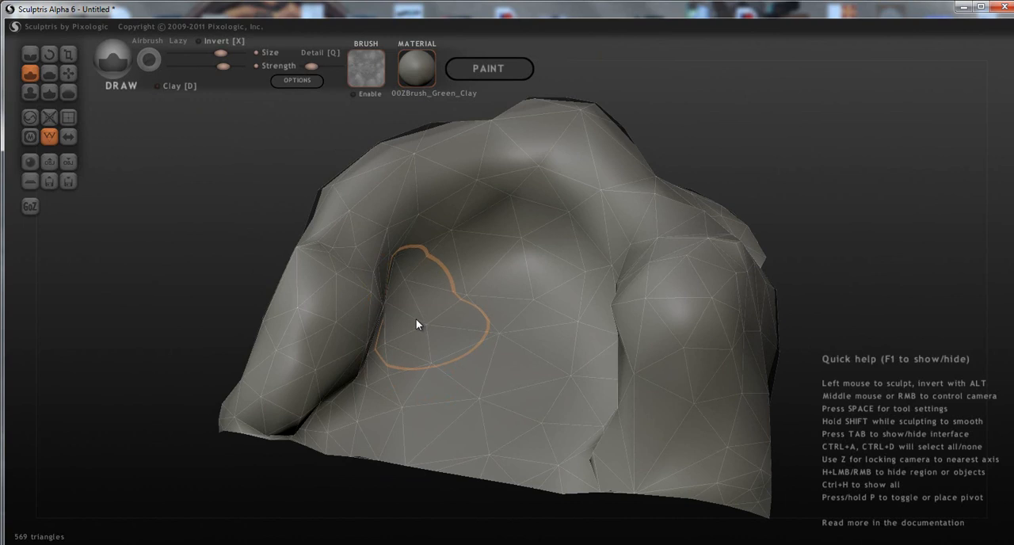
mouse_move(416, 320)
middle_down()
mouse_move(529, 305)
mouse_move(560, 343)
mouse_move(467, 349)
mouse_move(446, 324)
mouse_move(522, 294)
mouse_move(552, 296)
mouse_move(557, 312)
mouse_move(587, 310)
mouse_move(509, 301)
mouse_move(467, 314)
mouse_move(443, 305)
middle_up()
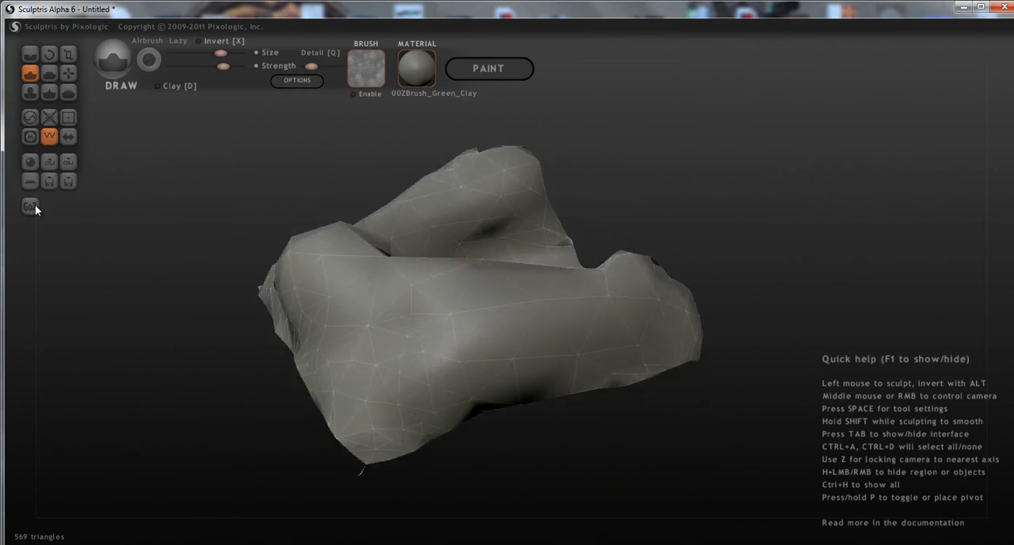
click(30, 118)
mouse_move(423, 387)
mouse_down()
mouse_move(402, 371)
mouse_move(366, 377)
mouse_move(378, 369)
mouse_move(338, 344)
mouse_up()
middle_drag(354, 345, 466, 371)
mouse_move(344, 462)
mouse_down()
mouse_move(316, 458)
mouse_move(282, 416)
mouse_move(316, 441)
mouse_move(403, 454)
mouse_move(486, 447)
mouse_move(500, 467)
mouse_move(448, 440)
mouse_up()
mouse_move(485, 442)
middle_down()
mouse_move(253, 435)
mouse_move(620, 374)
mouse_move(493, 396)
mouse_move(536, 430)
middle_up()
mouse_move(536, 430)
mouse_down()
mouse_move(452, 410)
mouse_move(441, 362)
mouse_move(414, 347)
mouse_up()
mouse_move(414, 346)
middle_down()
mouse_move(720, 278)
mouse_move(449, 292)
mouse_move(591, 332)
mouse_move(529, 367)
mouse_move(509, 398)
mouse_move(434, 383)
mouse_move(545, 353)
mouse_move(411, 344)
middle_up()
drag(400, 363, 353, 383)
mouse_move(374, 382)
middle_down()
mouse_move(523, 333)
mouse_move(616, 355)
mouse_move(785, 362)
mouse_move(550, 386)
mouse_move(640, 330)
mouse_move(654, 350)
middle_up()
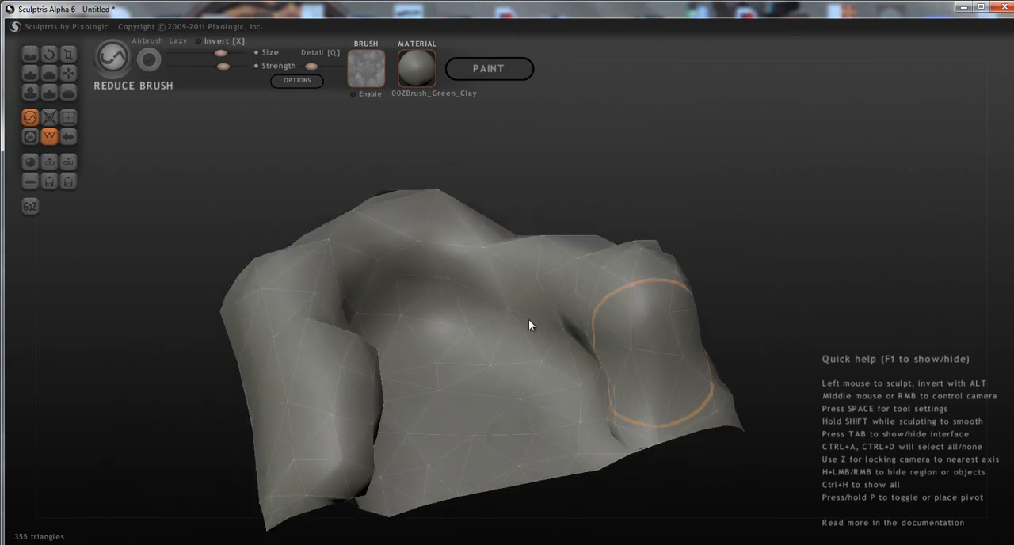
middle_drag(454, 251, 446, 251)
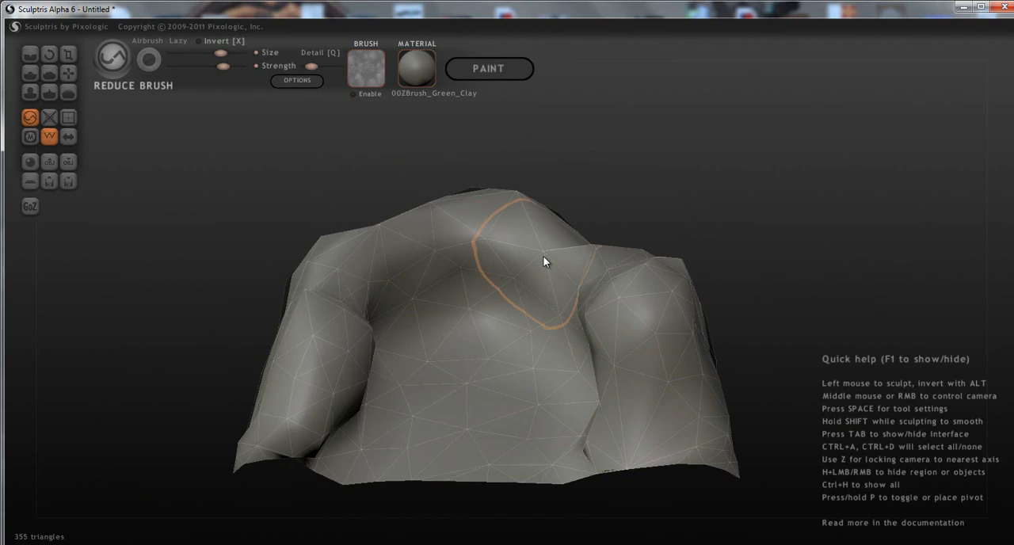
middle_drag(546, 282, 541, 308)
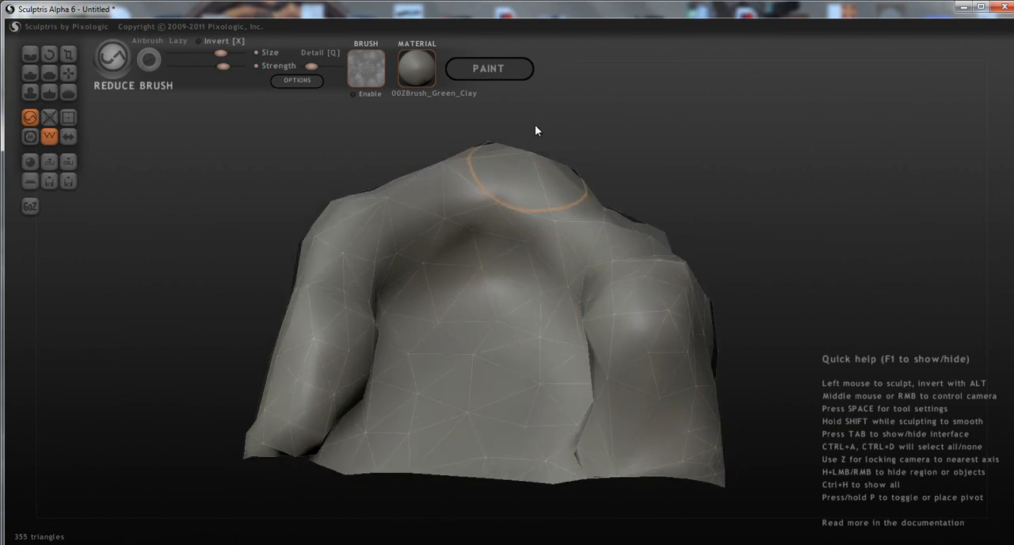
Switch to paint mode, adjusting the mapping resolution and building the texture mapping.
click(468, 68)
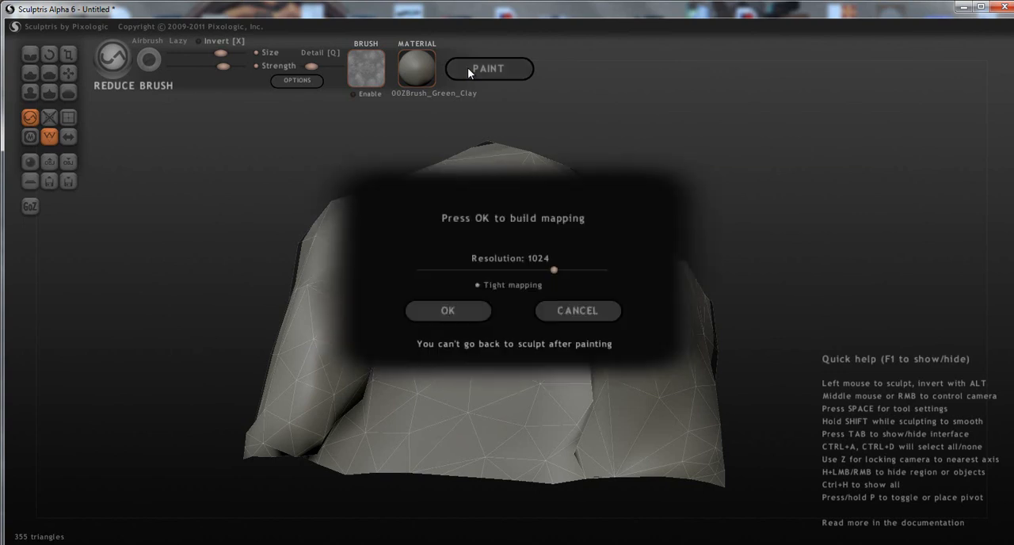
drag(554, 269, 598, 273)
drag(596, 266, 285, 282)
drag(416, 269, 476, 282)
mouse_move(524, 270)
mouse_down()
mouse_move(507, 271)
mouse_move(528, 273)
mouse_up()
click(458, 313)
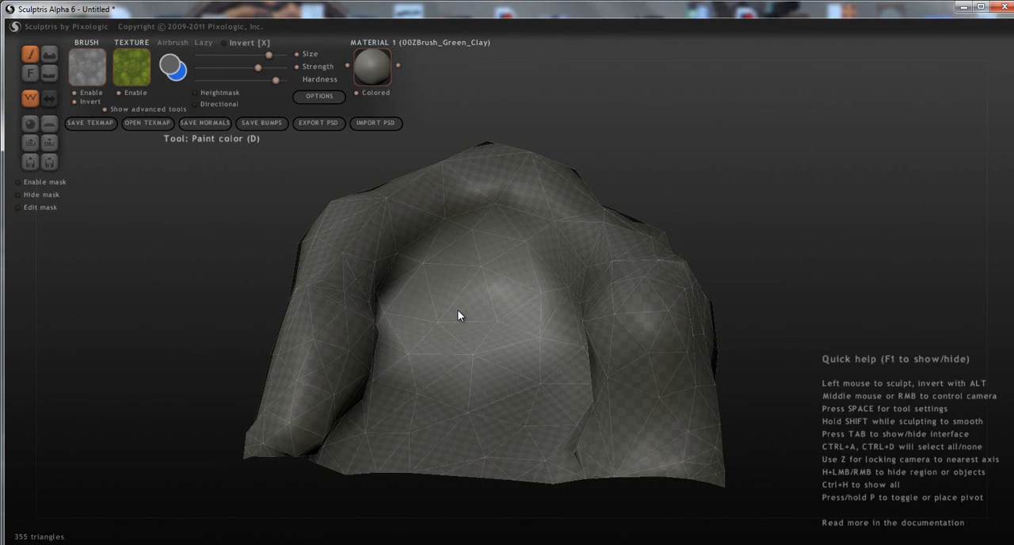
Look through the available materials for the terrain and keep the current one.
mouse_move(458, 315)
middle_down()
mouse_move(473, 350)
mouse_move(502, 362)
mouse_move(494, 353)
mouse_move(509, 342)
mouse_move(633, 369)
mouse_move(595, 353)
mouse_move(603, 348)
middle_up()
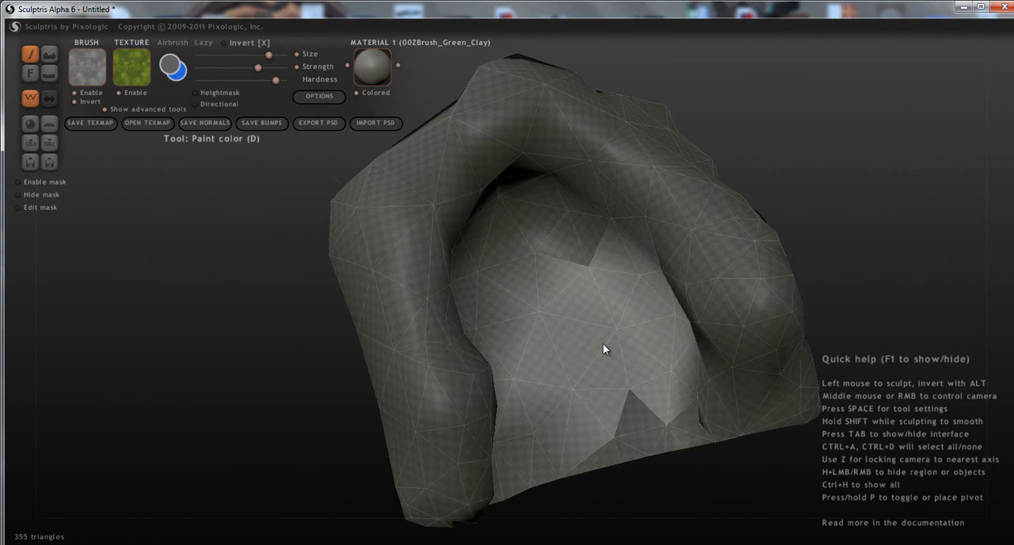
mouse_move(603, 348)
right_down()
mouse_move(627, 332)
mouse_move(504, 293)
mouse_move(619, 293)
mouse_move(566, 287)
mouse_move(564, 327)
mouse_move(479, 316)
right_up()
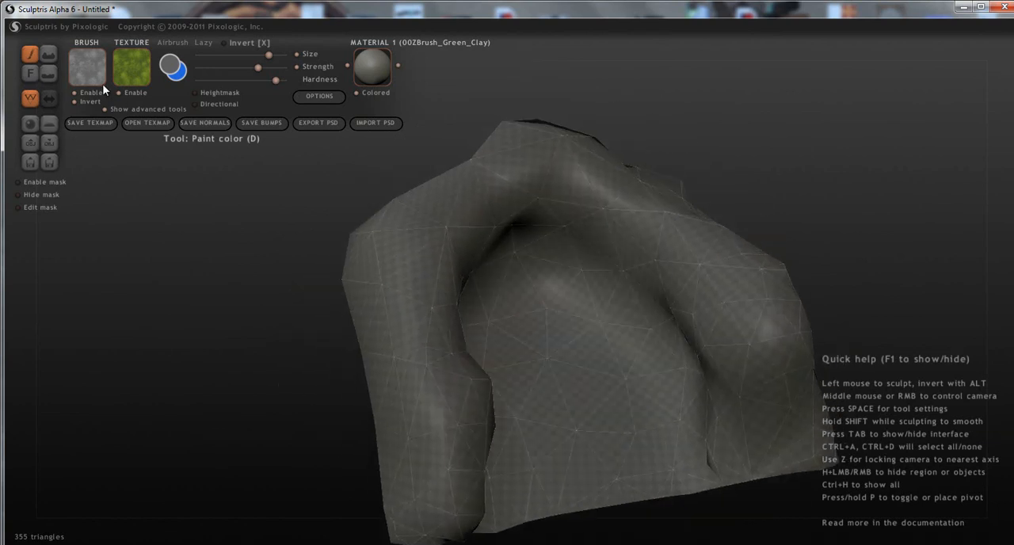
click(388, 76)
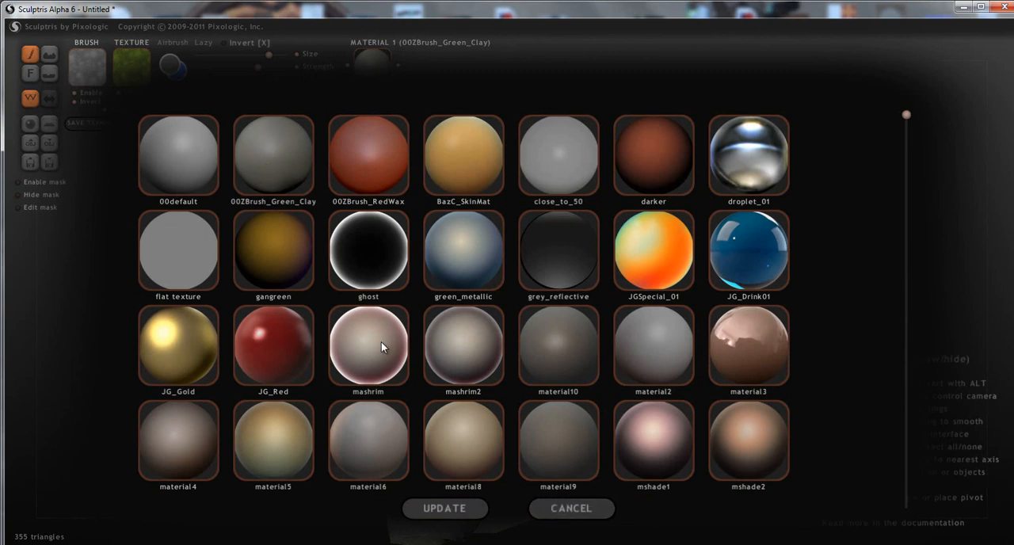
click(551, 505)
mouse_move(549, 500)
right_down()
mouse_move(553, 420)
mouse_move(435, 394)
mouse_move(553, 396)
mouse_move(405, 338)
right_up()
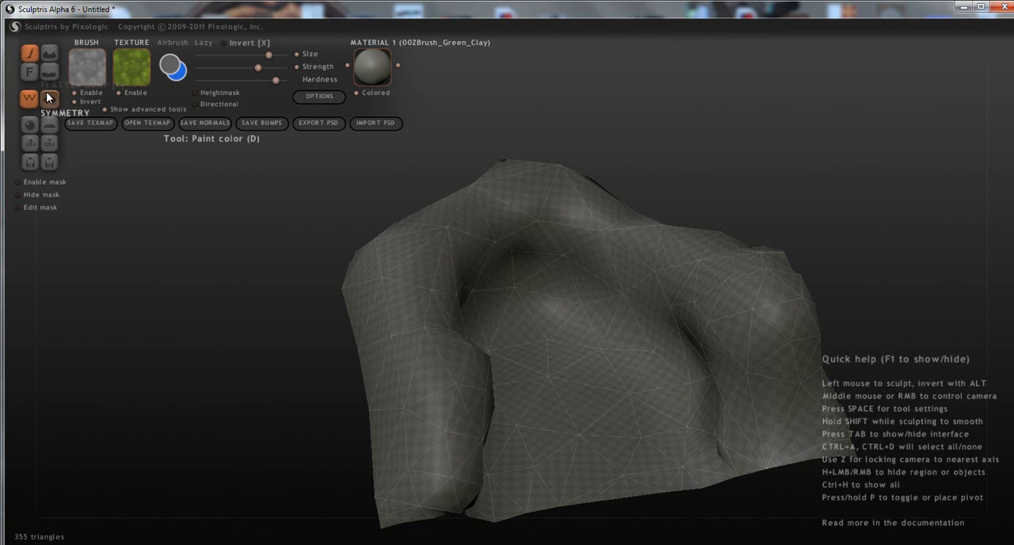
Try painting plain white over the side wall and floor, and undo the strokes.
mouse_move(466, 371)
mouse_down()
mouse_move(550, 367)
mouse_move(552, 396)
mouse_move(587, 435)
mouse_up()
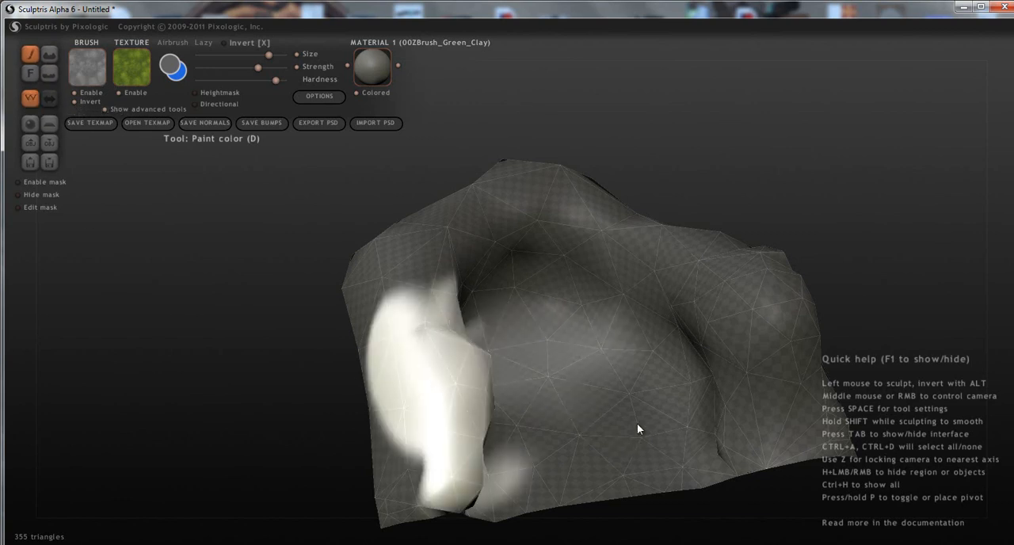
click(514, 366)
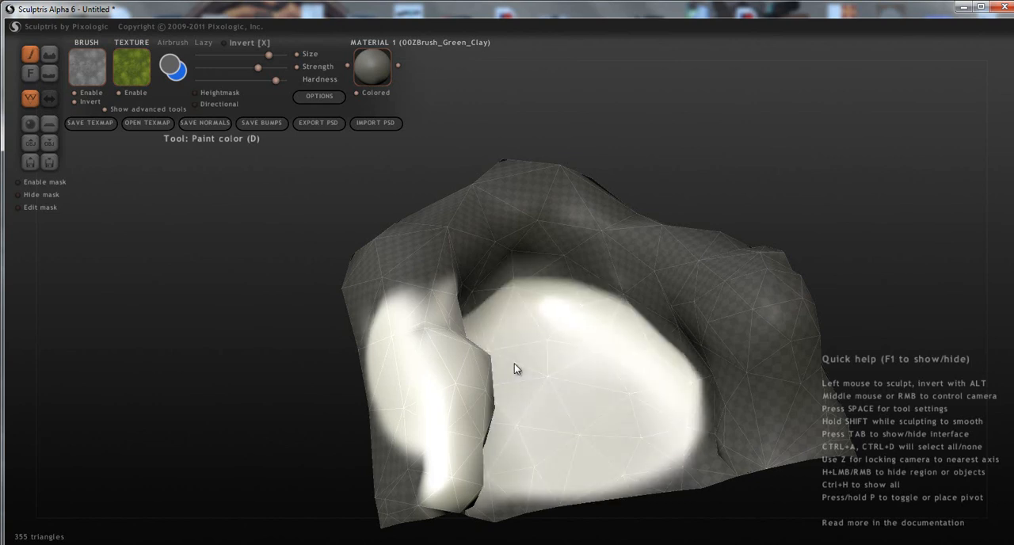
key(ctrl+z)
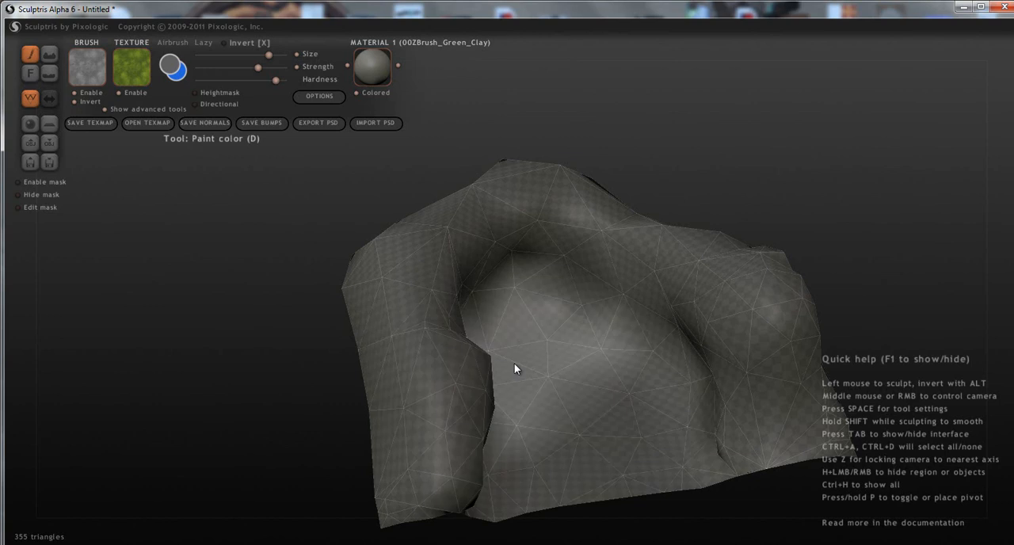
Hide the advanced paint tools and show them again.
key(w)
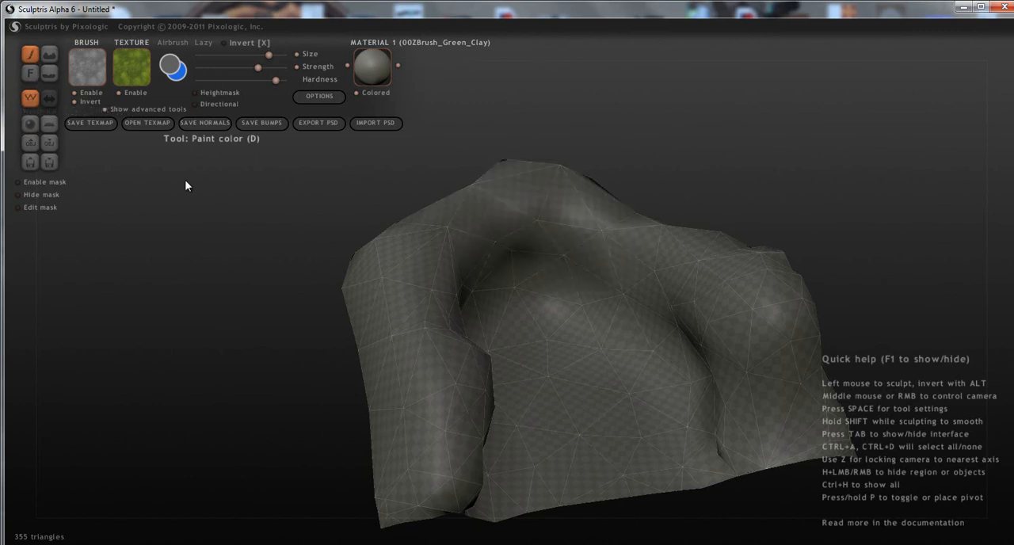
click(105, 108)
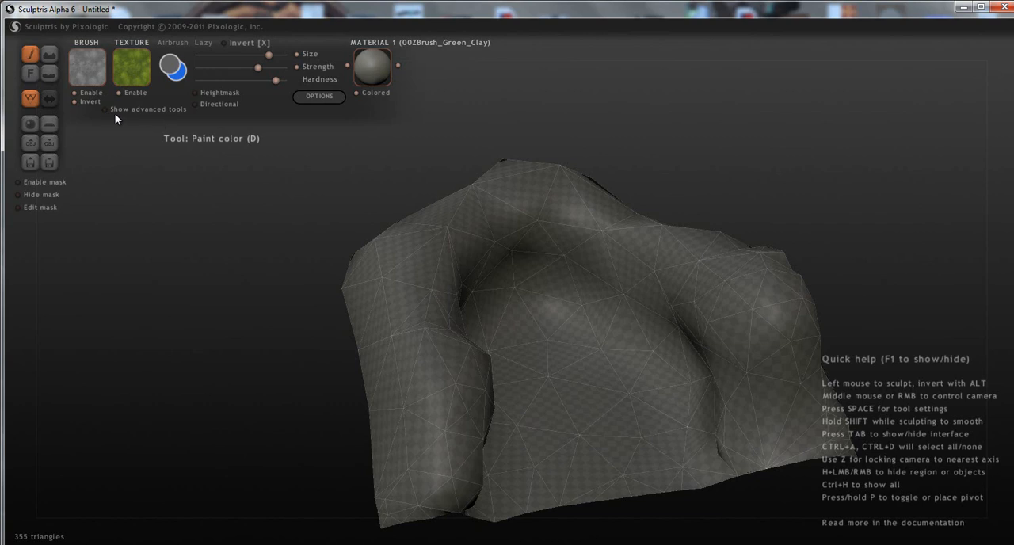
click(106, 109)
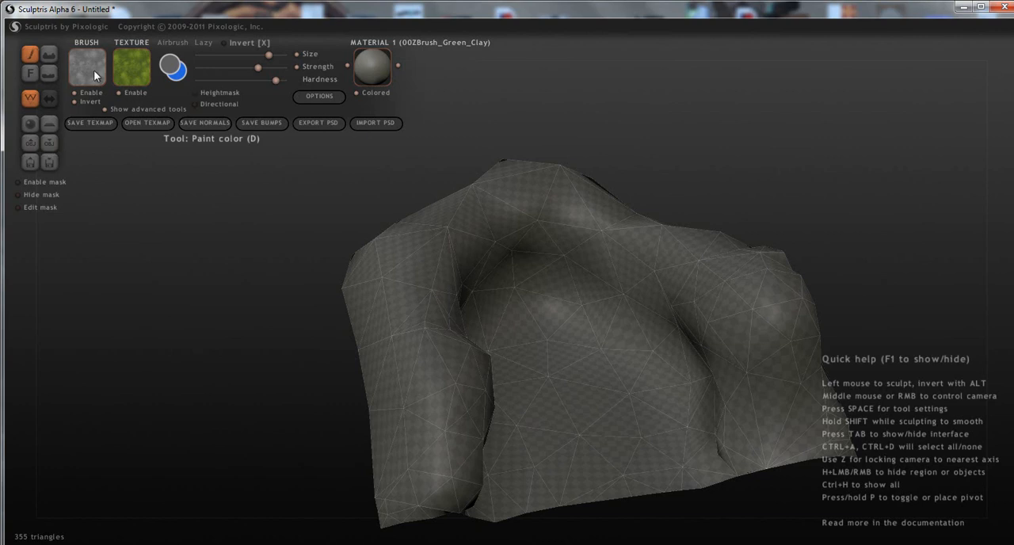
Choose the brownish grass image as both the paint texture and the brush pattern.
click(131, 64)
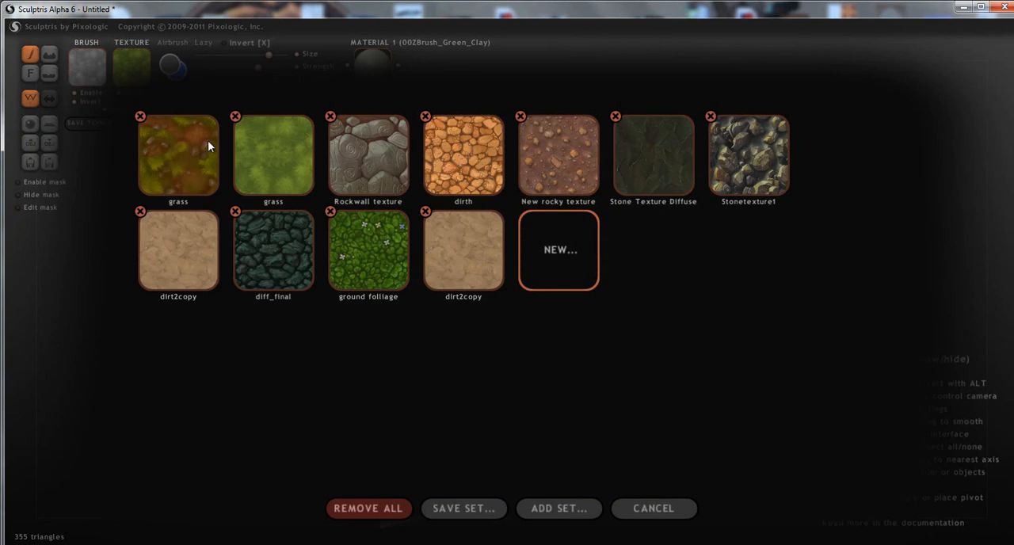
click(188, 144)
click(84, 80)
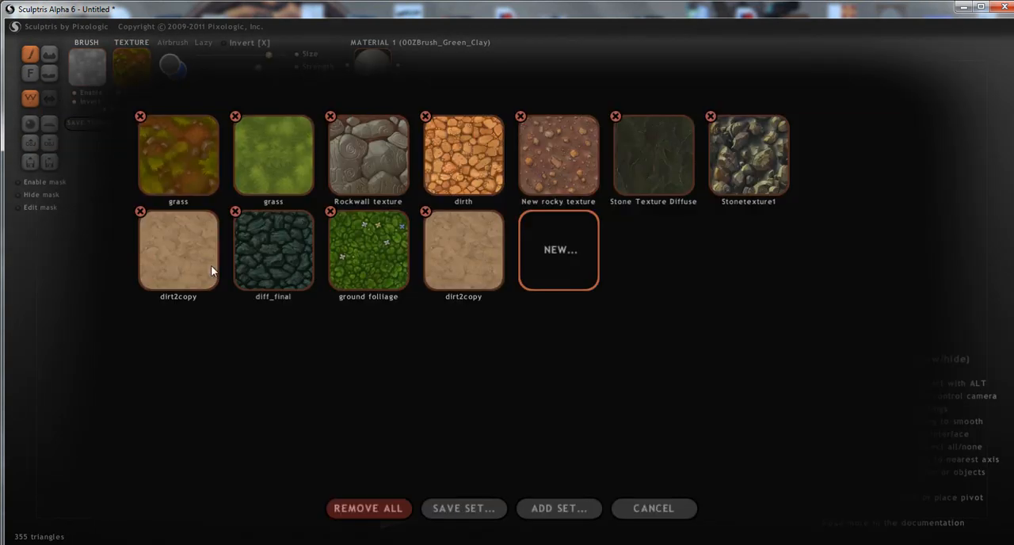
click(189, 169)
Paint a patch of the brownish grass texture on the enclosure floor with a smaller brush and check the paint options.
mouse_move(396, 309)
middle_down()
mouse_move(421, 324)
mouse_move(377, 341)
mouse_move(494, 321)
mouse_move(366, 297)
mouse_move(489, 361)
mouse_move(437, 312)
middle_up()
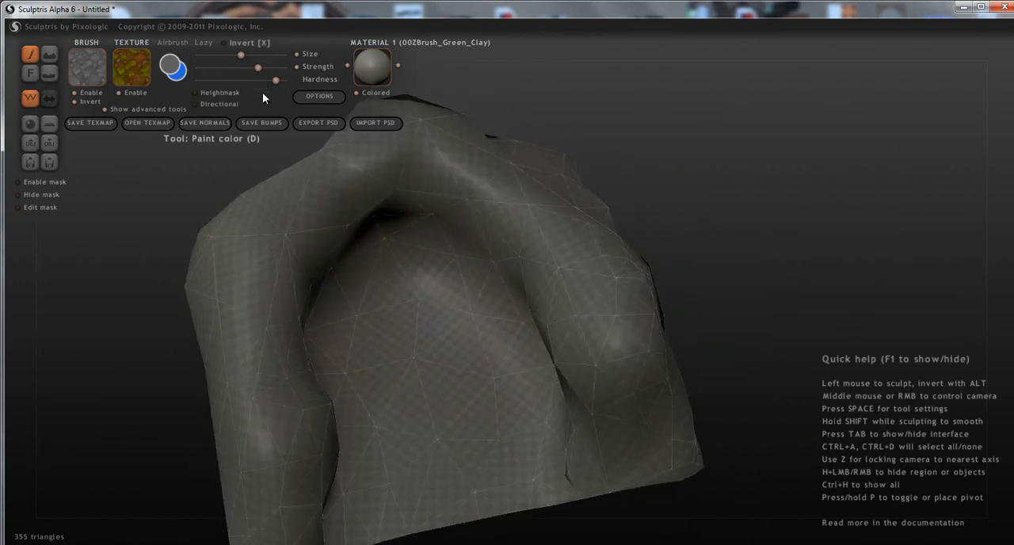
drag(393, 321, 406, 347)
scroll(412, 336, up, 5)
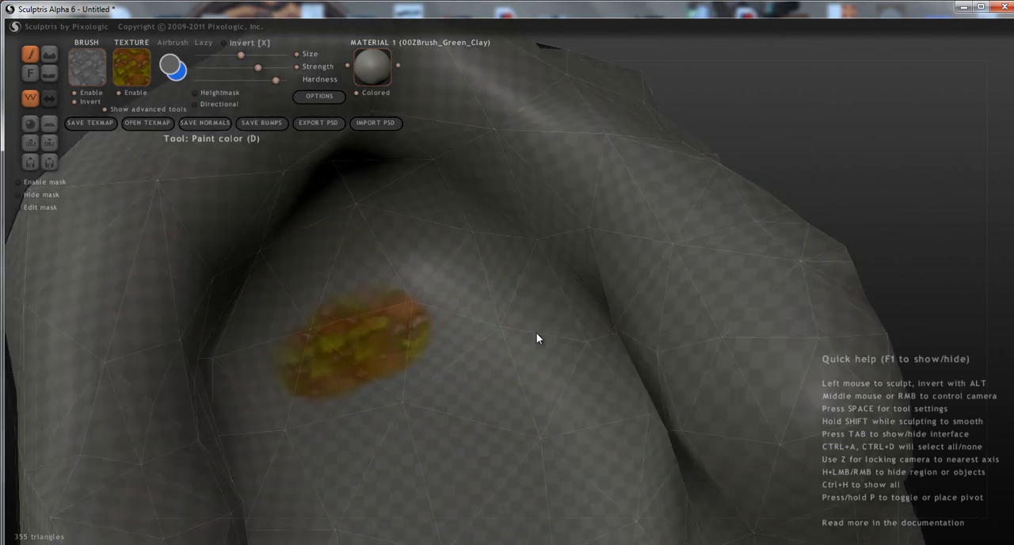
click(317, 97)
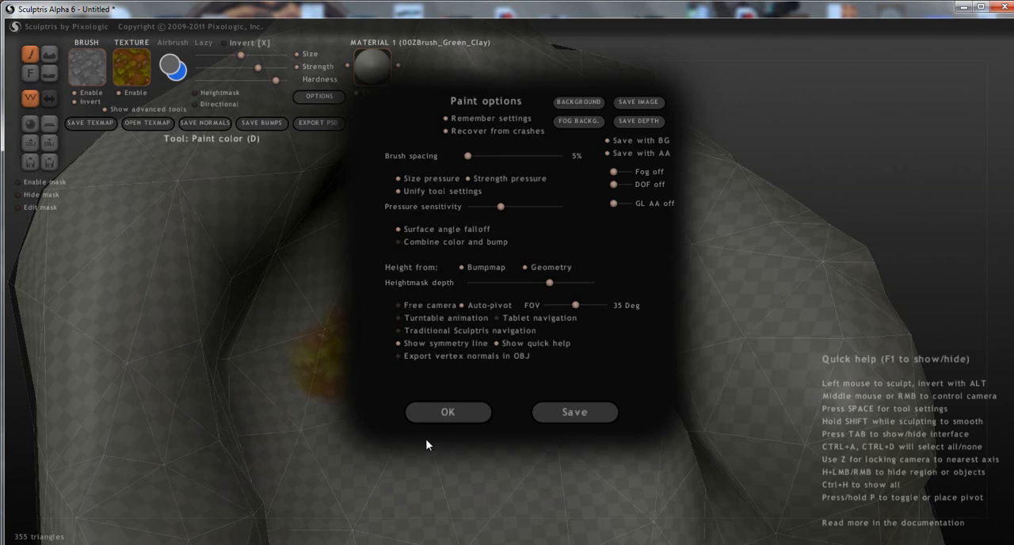
click(442, 413)
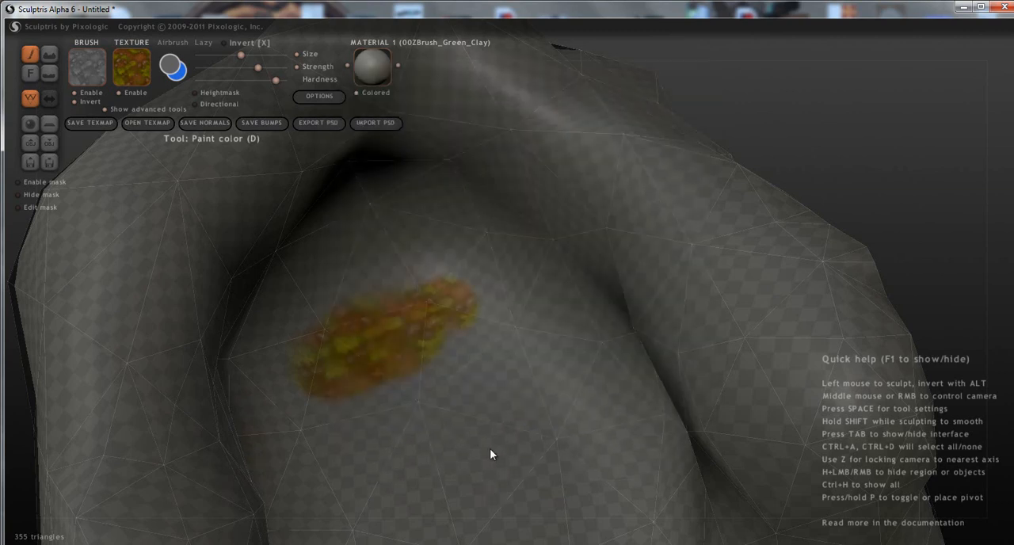
Extend the brownish grass paint across the inner end of the floor and along one wall to the open edge.
drag(462, 350, 474, 373)
mouse_move(502, 381)
middle_down()
mouse_move(537, 375)
mouse_move(496, 358)
middle_up()
click(496, 358)
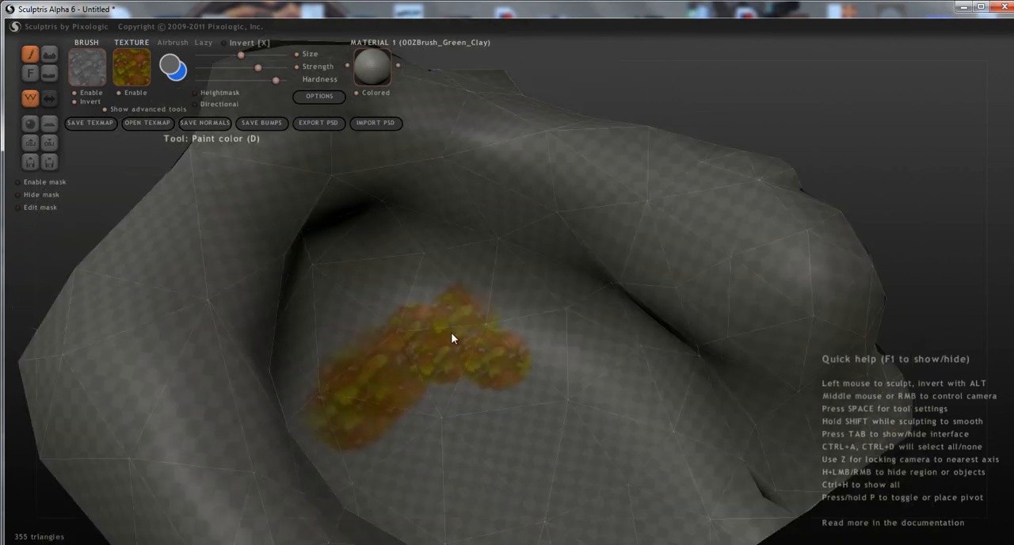
drag(411, 304, 368, 313)
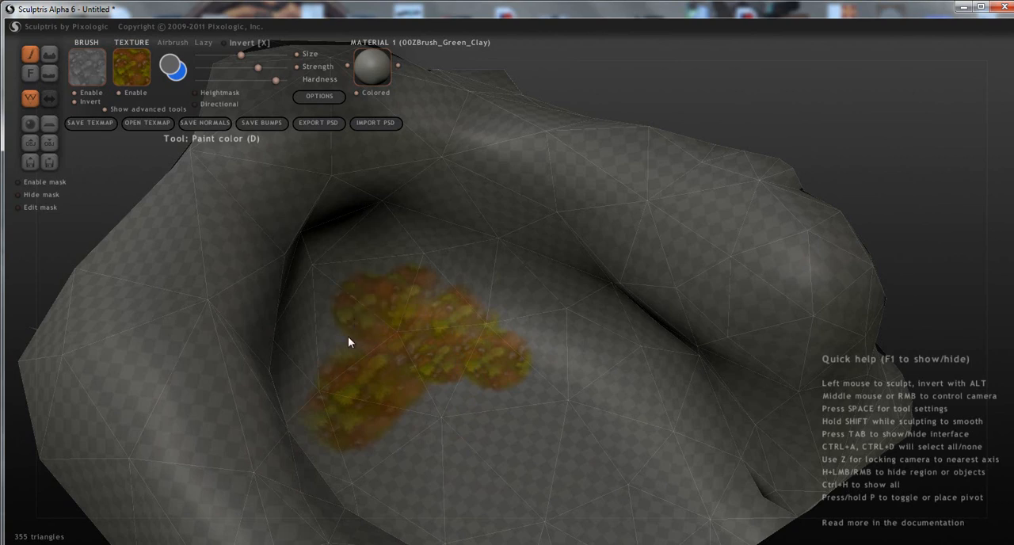
mouse_move(388, 385)
middle_down()
mouse_move(190, 389)
mouse_move(403, 278)
middle_up()
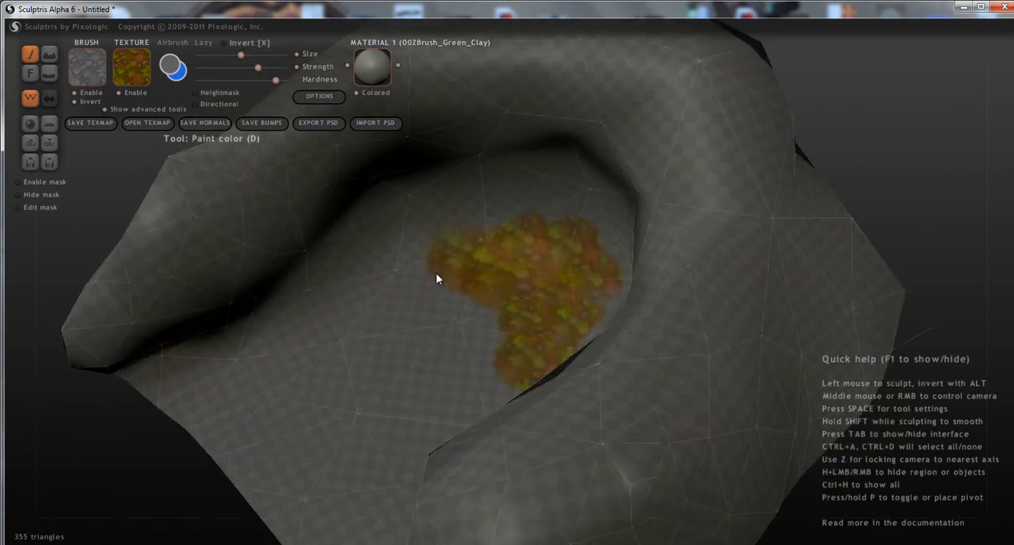
drag(484, 230, 440, 245)
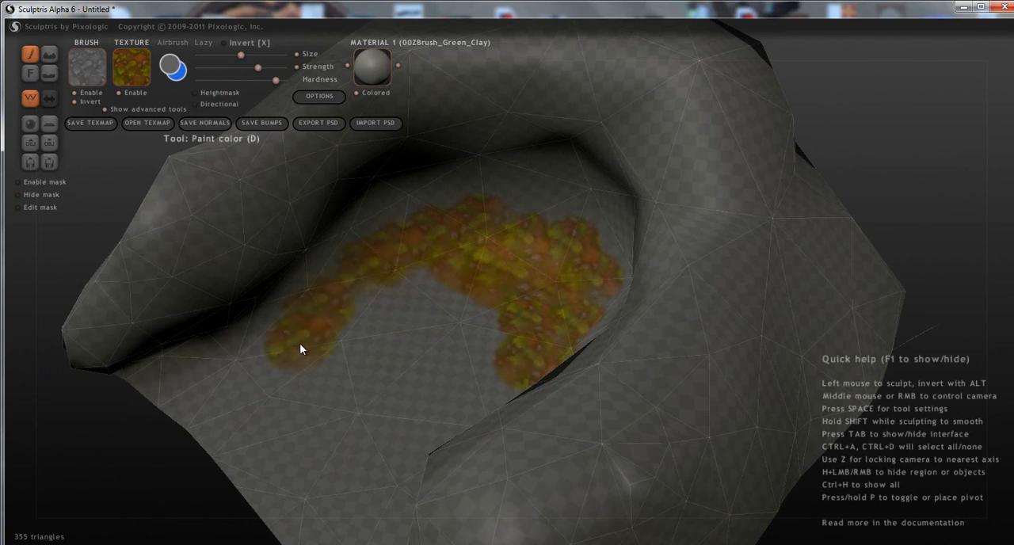
drag(260, 360, 236, 384)
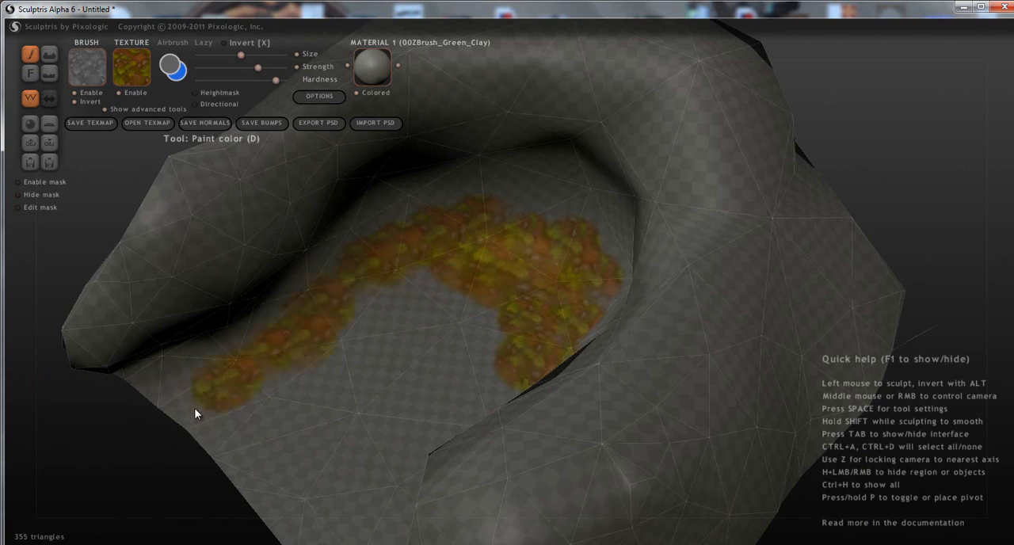
drag(194, 408, 168, 419)
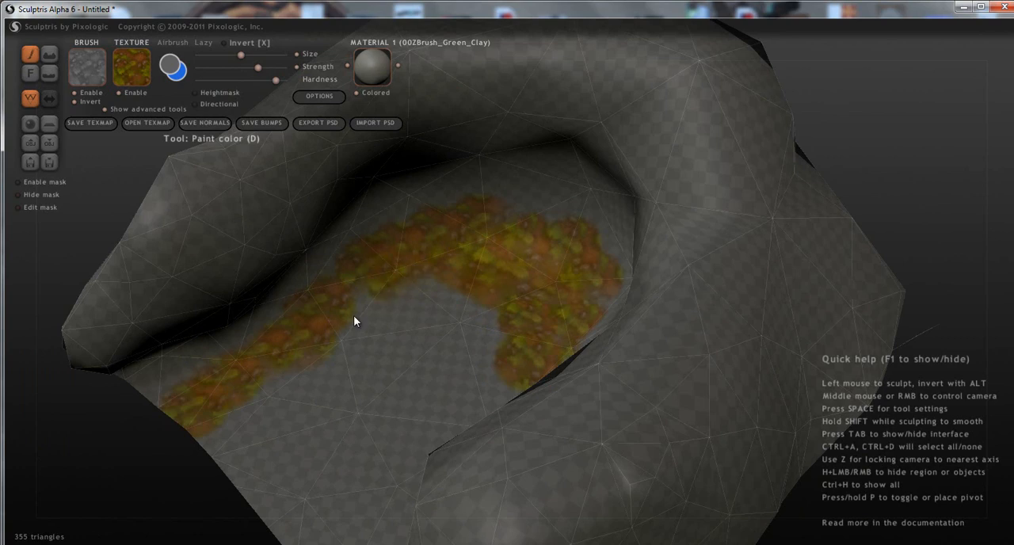
Widen the brownish grass strip from the wall towards the middle of the floor and close the gap at the inner end.
click(296, 386)
click(248, 409)
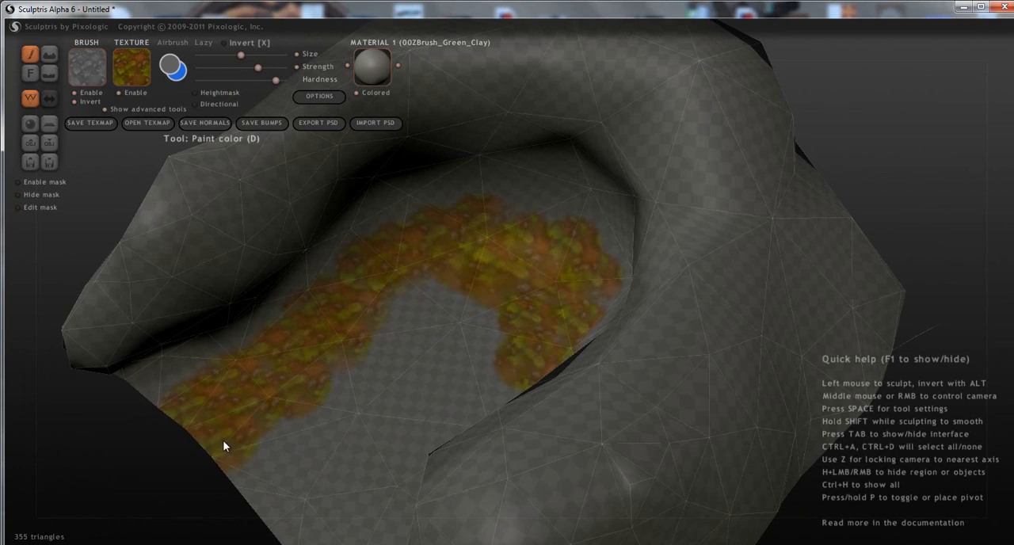
click(422, 279)
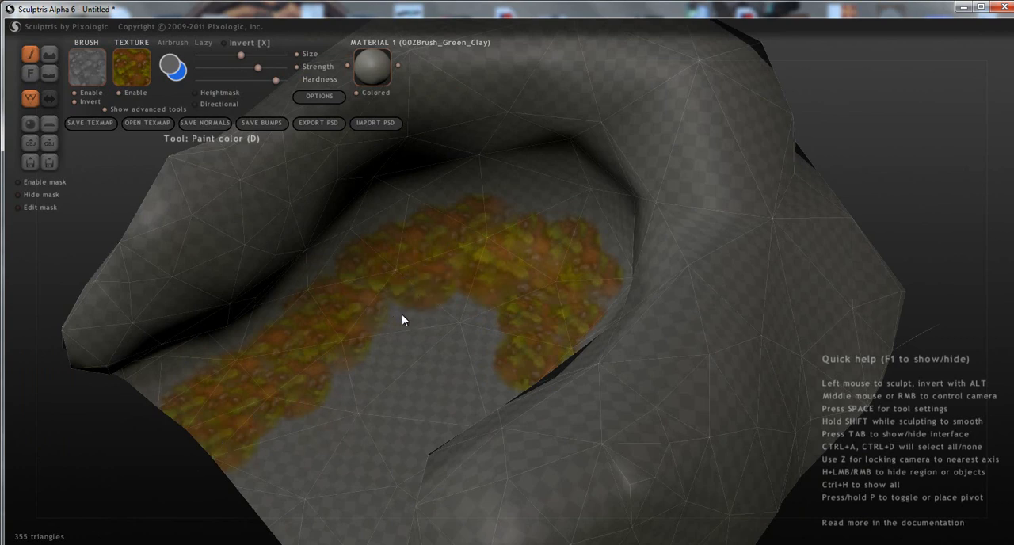
click(384, 359)
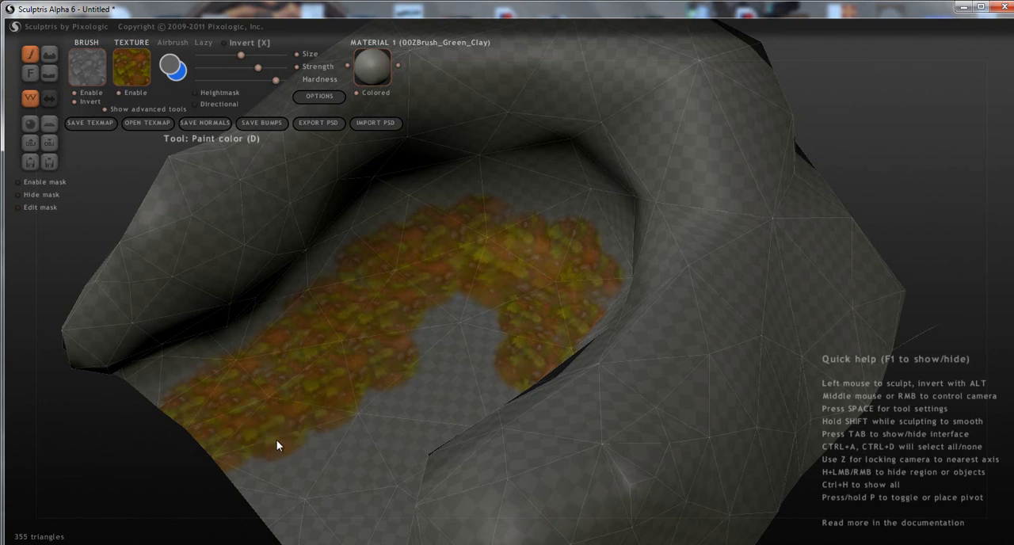
click(261, 466)
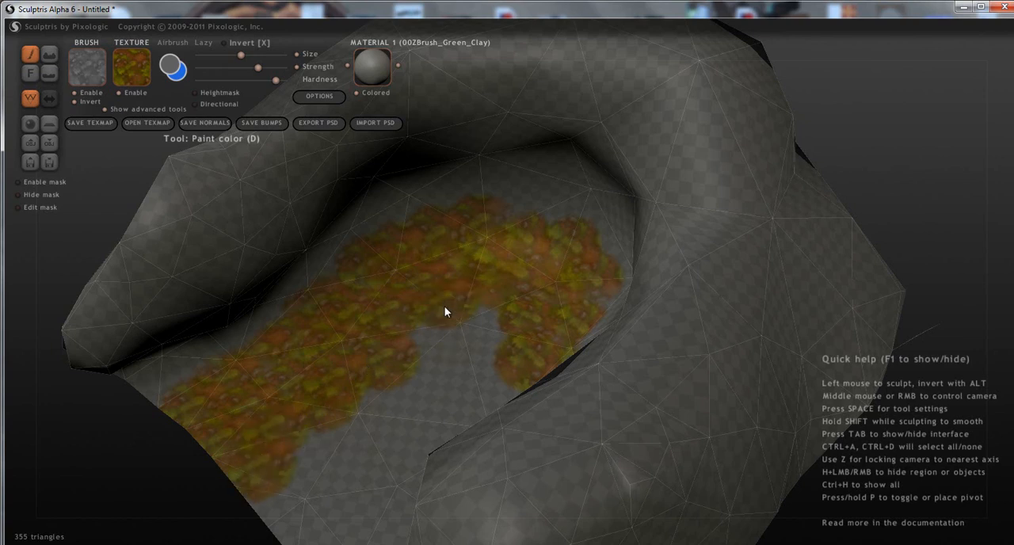
mouse_move(461, 368)
right_down()
mouse_move(674, 390)
mouse_move(574, 401)
right_up()
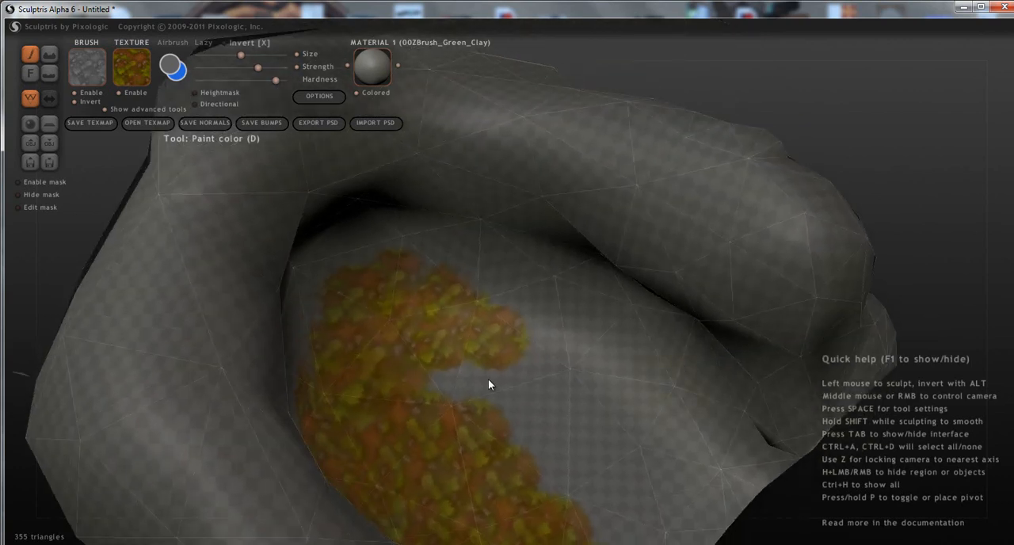
click(426, 394)
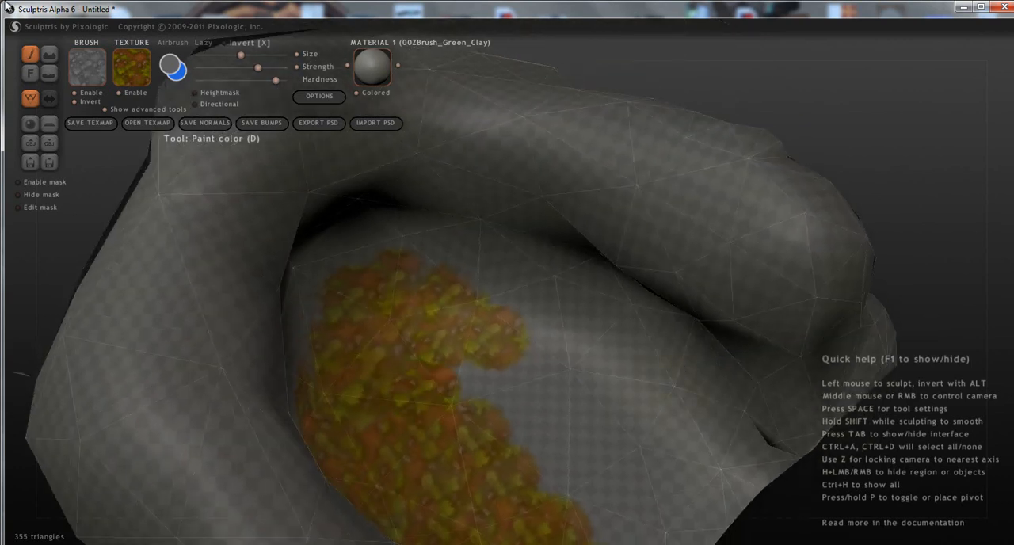
Enlarge the brush and cover the remaining bare floor with the brownish grass texture.
click(261, 53)
mouse_move(445, 303)
mouse_down()
mouse_move(516, 342)
mouse_move(626, 471)
mouse_move(599, 419)
mouse_move(626, 464)
mouse_up()
right_drag(627, 464, 685, 472)
drag(667, 385, 520, 382)
mouse_move(473, 362)
mouse_down()
mouse_move(527, 423)
mouse_move(661, 460)
mouse_move(518, 363)
mouse_up()
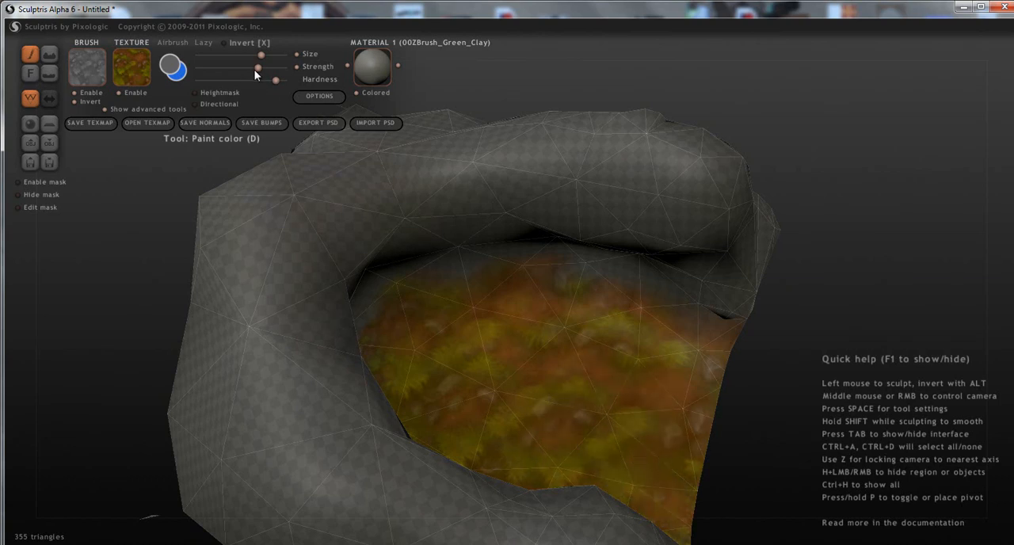
middle_drag(711, 377, 579, 374)
middle_drag(652, 368, 500, 361)
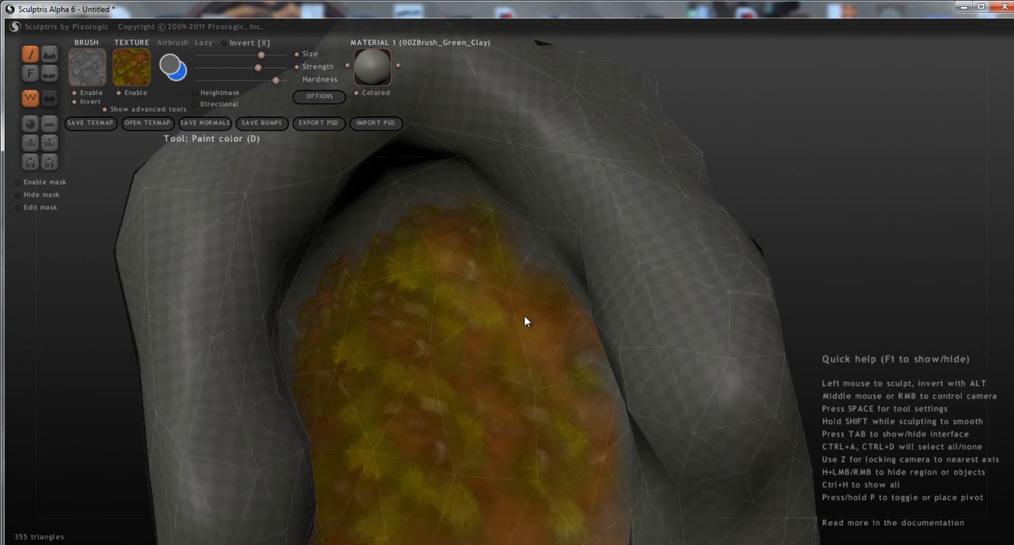
Paint finer brownish grass detail over the coarse texture at the inner end of the floor.
middle_drag(524, 315, 554, 184)
scroll(562, 284, up, 5)
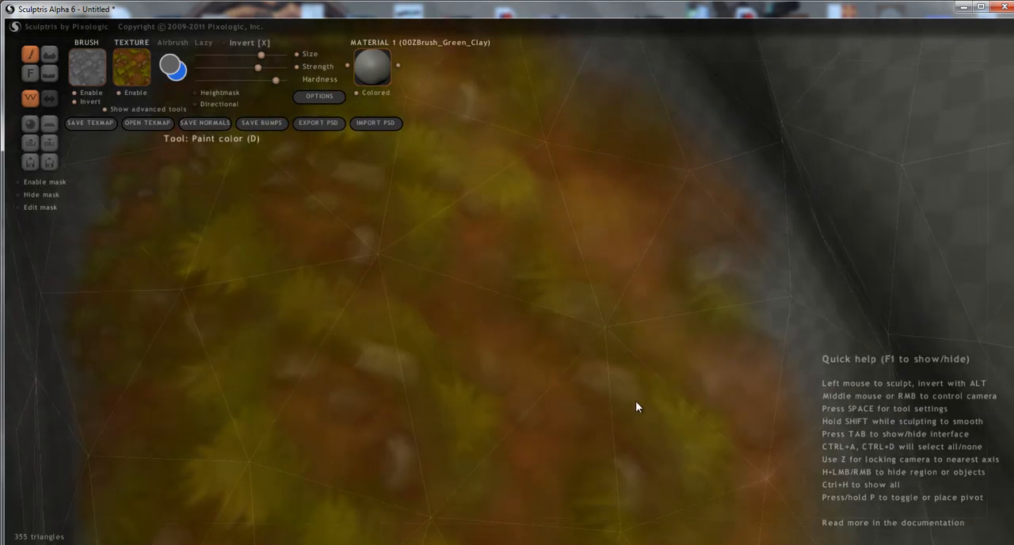
middle_drag(584, 335, 652, 488)
middle_drag(572, 418, 537, 398)
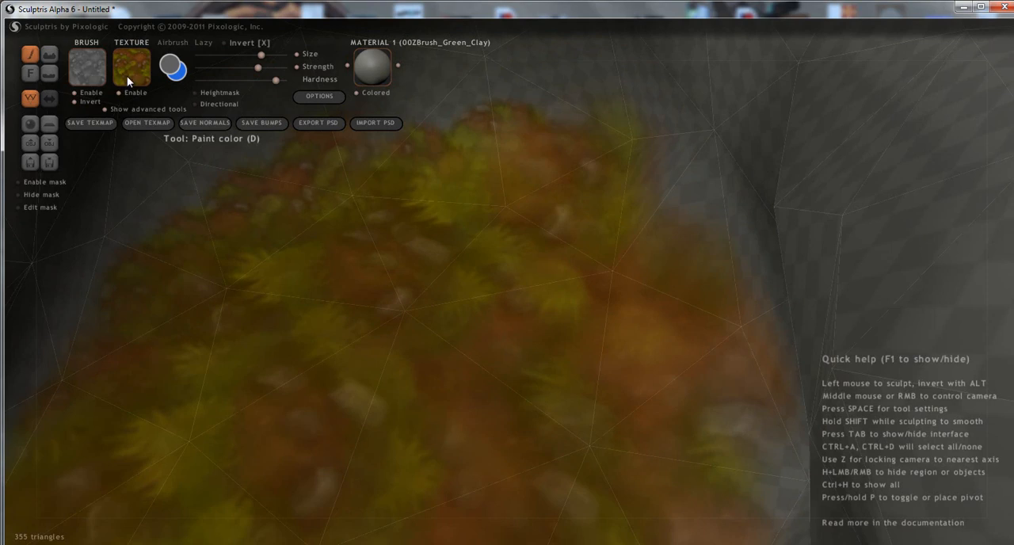
drag(506, 187, 343, 227)
mouse_move(283, 233)
mouse_down()
mouse_move(263, 307)
mouse_move(198, 410)
mouse_up()
scroll(304, 325, down, 2)
scroll(304, 325, up, 3)
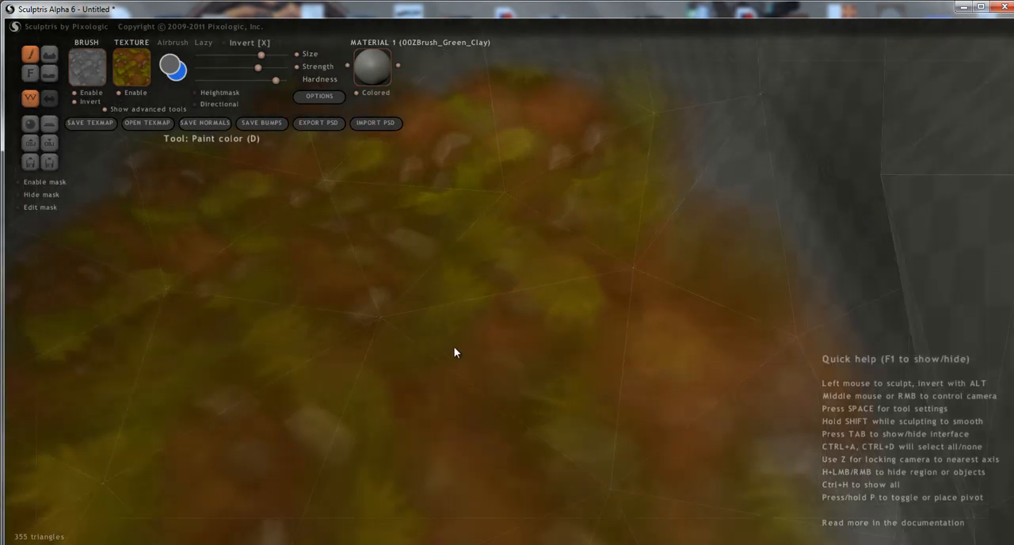
scroll(445, 357, down, 3)
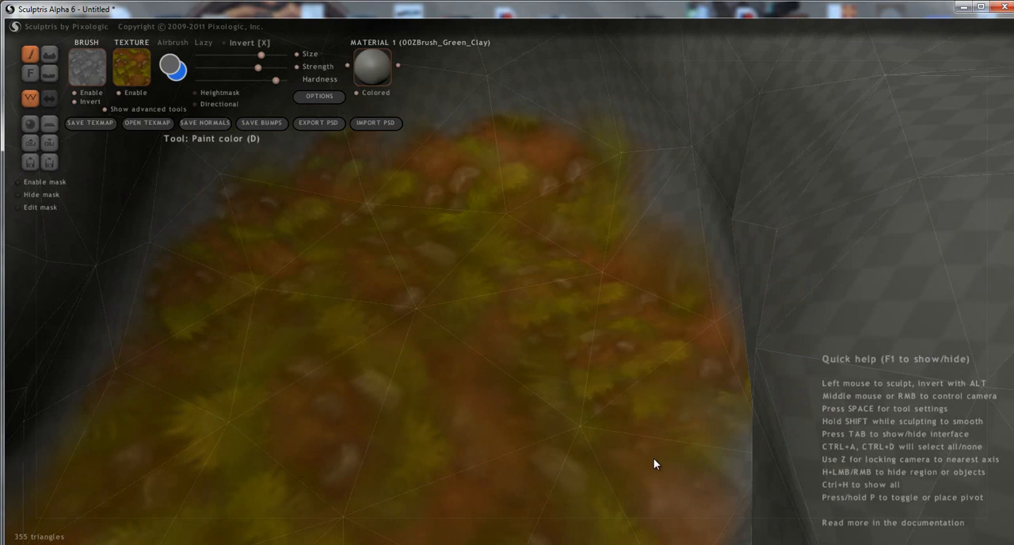
Repaint the blurry middle and outer part of the floor with smaller-scale brownish grass, out towards the wall's end.
mouse_move(635, 469)
middle_down()
mouse_move(726, 457)
mouse_move(767, 414)
mouse_move(587, 404)
mouse_move(534, 387)
mouse_move(586, 373)
middle_up()
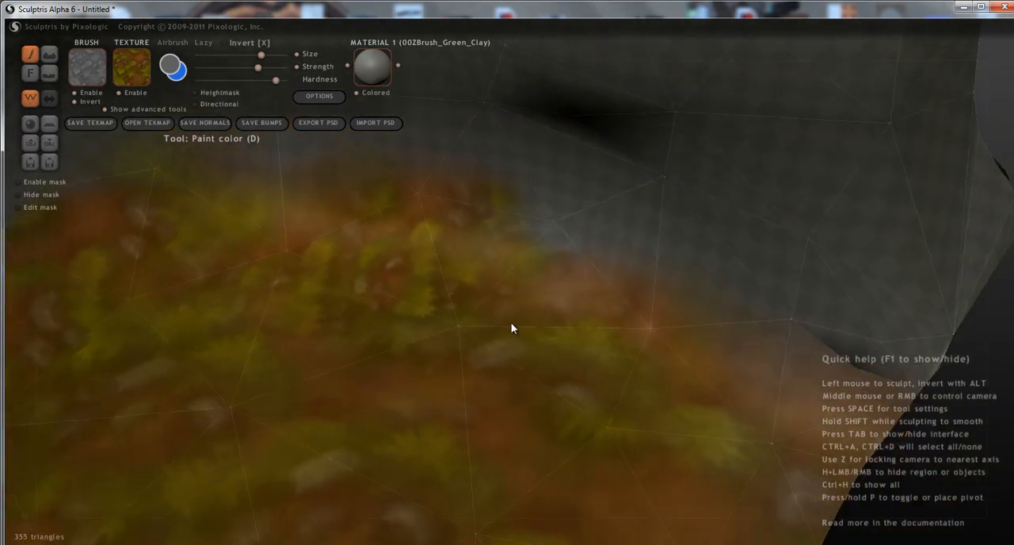
drag(611, 389, 677, 368)
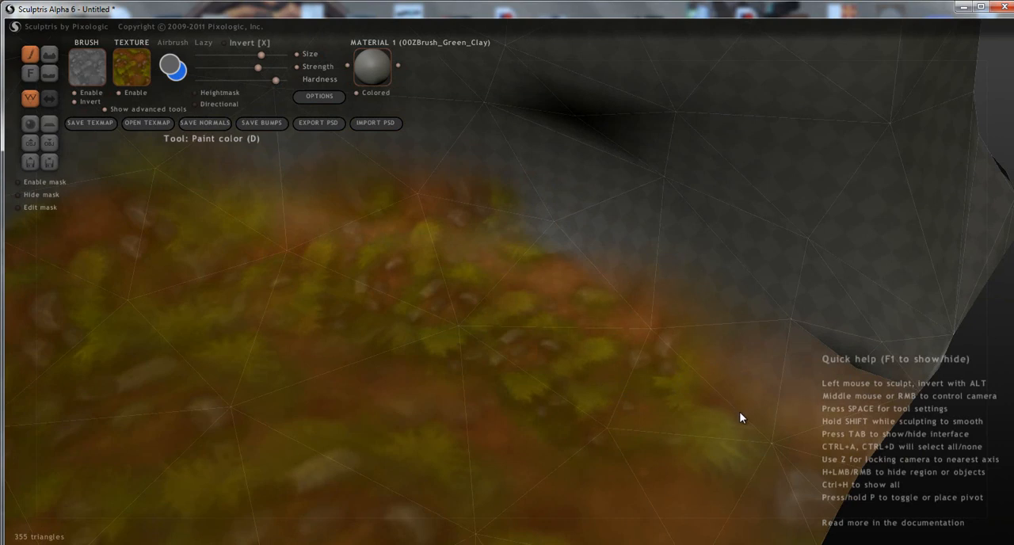
drag(739, 409, 800, 472)
mouse_move(207, 348)
mouse_down()
mouse_move(301, 425)
mouse_move(362, 413)
mouse_up()
drag(479, 456, 432, 475)
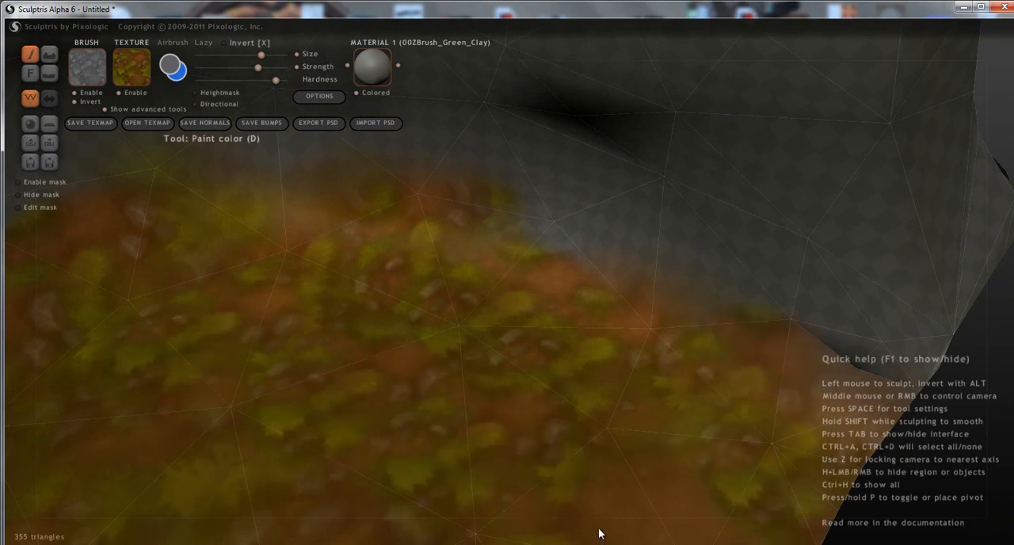
right_drag(582, 516, 505, 392)
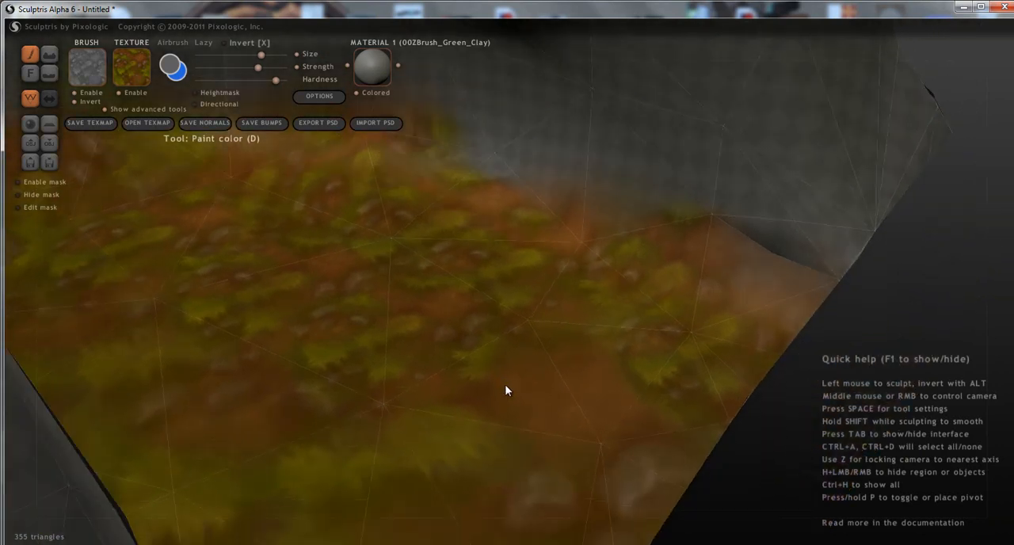
Continue the finer brownish grass over the open end and opposite side of the floor.
right_drag(650, 443, 371, 467)
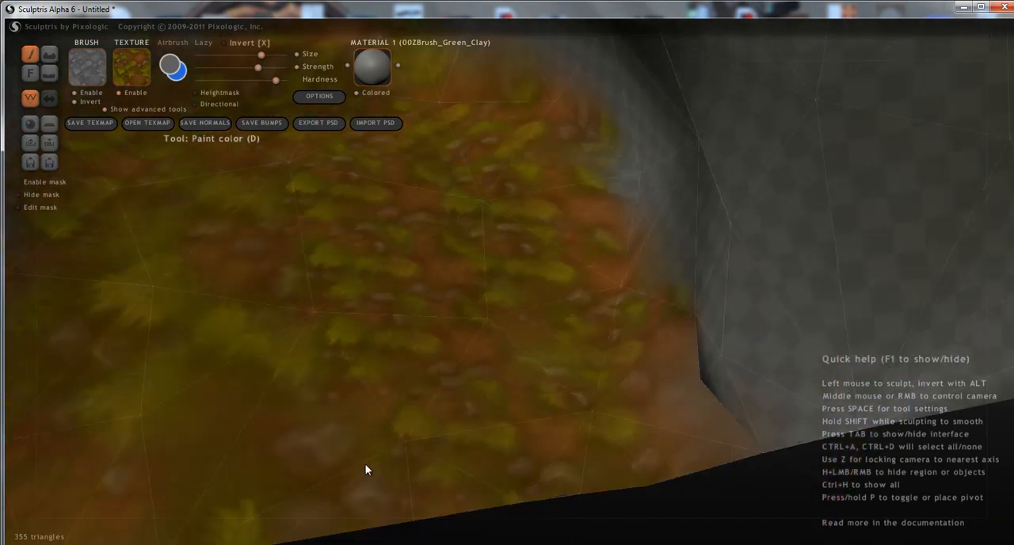
right_drag(423, 317, 419, 392)
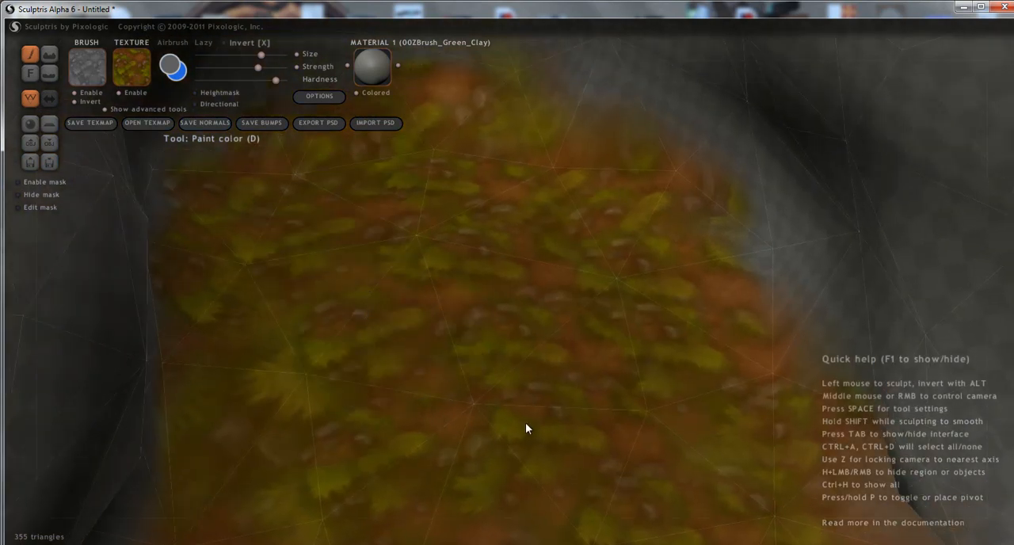
right_drag(525, 423, 403, 324)
right_drag(473, 363, 487, 437)
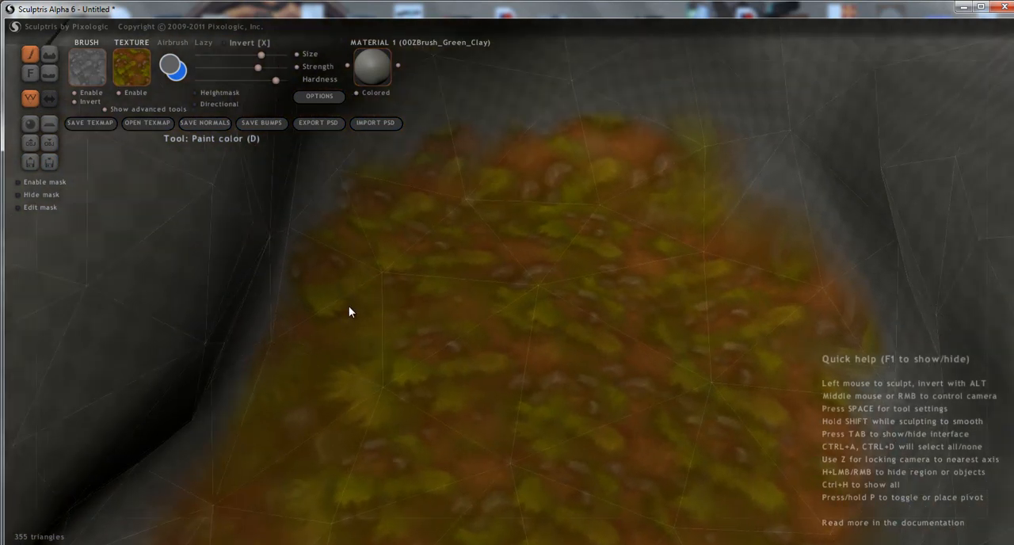
right_drag(383, 464, 547, 295)
click(376, 396)
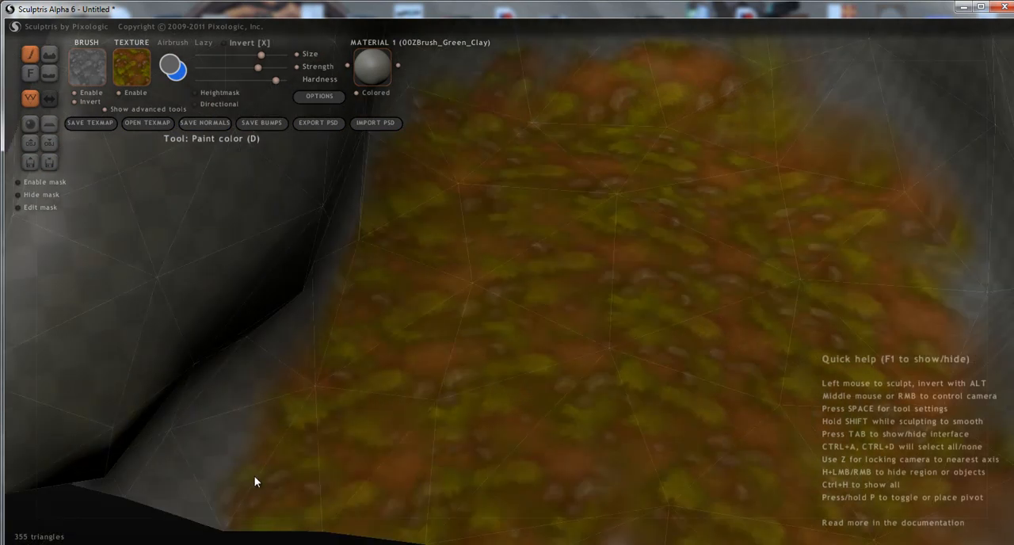
Fill the bare strip along the base of the wall and the gap at the floor's inner end with brownish grass.
mouse_move(179, 456)
mouse_down()
mouse_move(153, 477)
mouse_move(197, 414)
mouse_up()
mouse_move(346, 328)
middle_down()
mouse_move(538, 391)
mouse_move(510, 449)
mouse_move(462, 382)
middle_up()
mouse_move(518, 333)
mouse_down()
mouse_move(599, 277)
mouse_move(652, 261)
mouse_move(646, 297)
mouse_up()
middle_drag(645, 297, 280, 367)
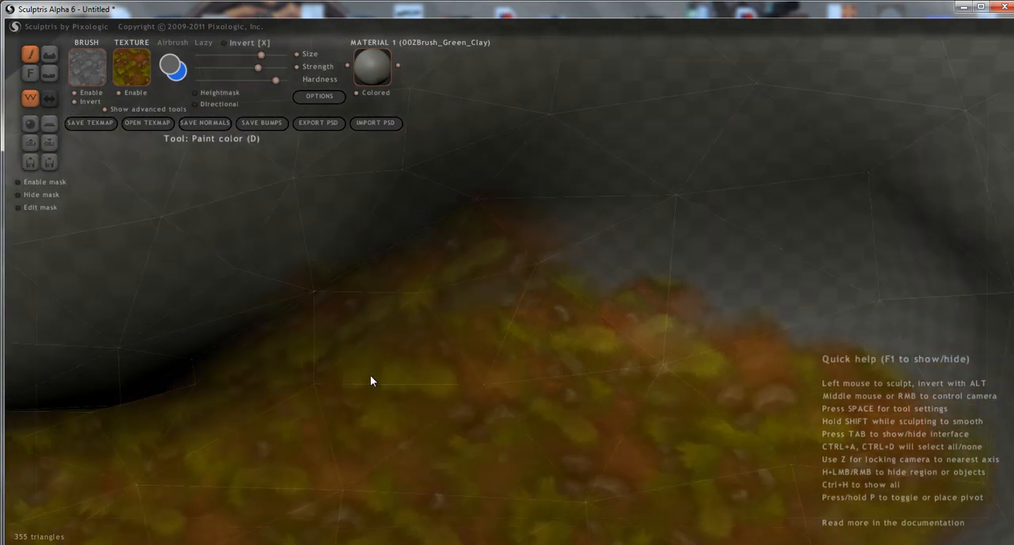
click(523, 304)
mouse_move(609, 240)
mouse_down()
mouse_move(641, 300)
mouse_move(811, 373)
mouse_up()
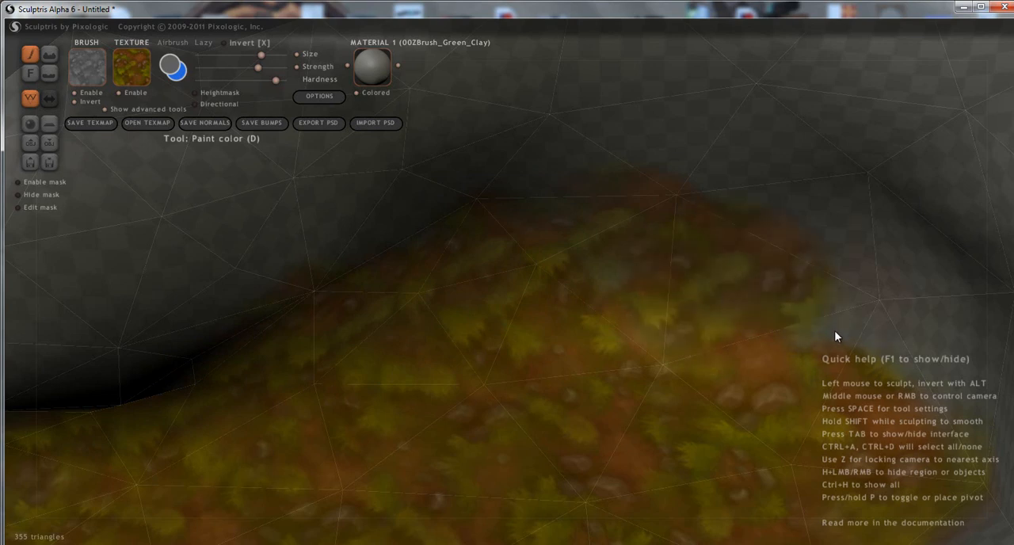
mouse_move(742, 314)
middle_down()
mouse_move(396, 333)
mouse_move(565, 353)
mouse_move(579, 415)
mouse_move(554, 471)
mouse_move(563, 476)
mouse_move(523, 325)
mouse_move(616, 484)
mouse_move(559, 289)
mouse_move(537, 312)
mouse_move(565, 409)
mouse_move(663, 432)
middle_up()
mouse_move(696, 375)
middle_down()
mouse_move(687, 380)
mouse_move(656, 349)
middle_up()
Reduce the brush size slightly and paint brownish grass up to the base of the other side wall.
mouse_move(678, 339)
mouse_down()
mouse_move(557, 346)
mouse_move(428, 335)
mouse_move(57, 356)
mouse_up()
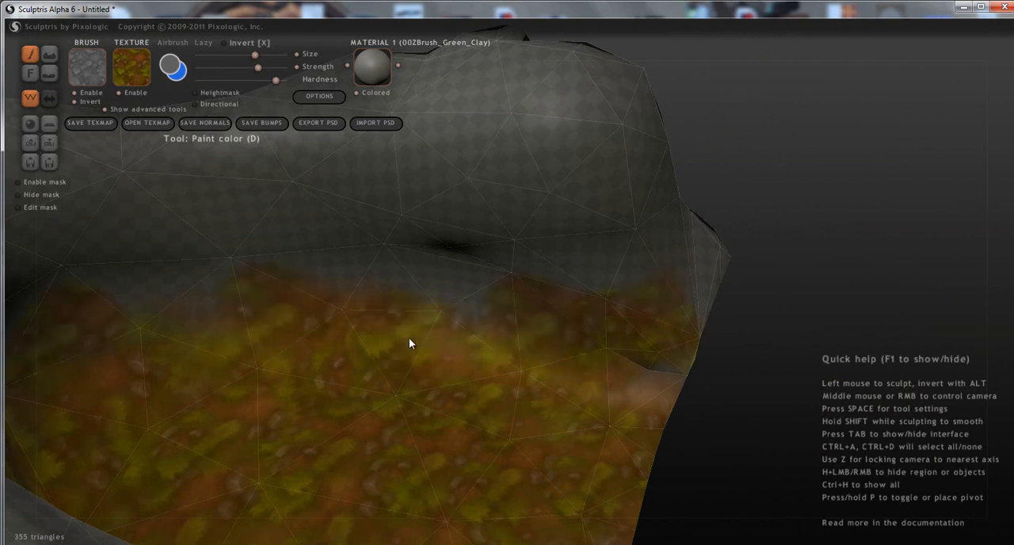
mouse_move(444, 323)
mouse_down()
mouse_move(179, 316)
mouse_move(139, 326)
mouse_up()
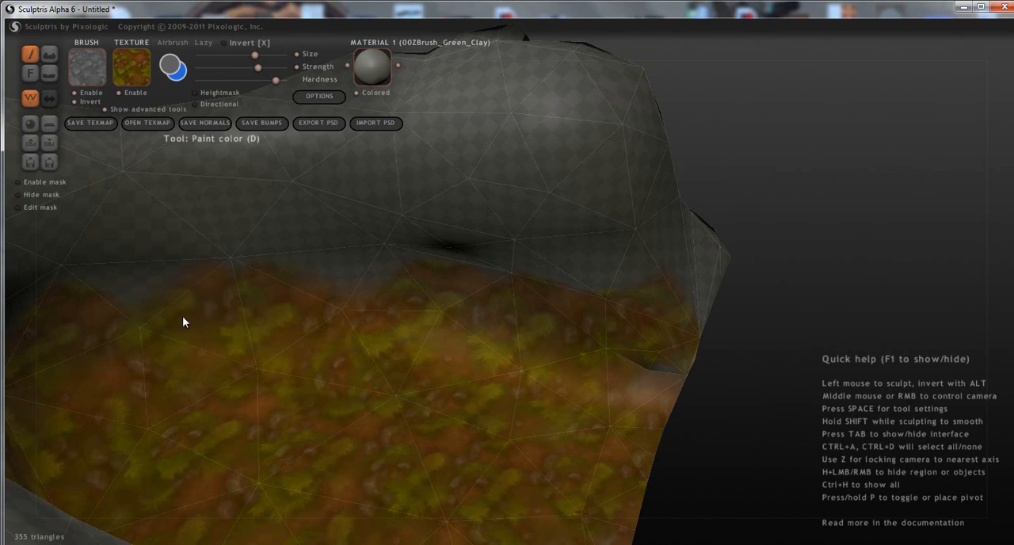
mouse_move(316, 301)
mouse_down()
mouse_move(364, 299)
mouse_move(380, 361)
mouse_up()
mouse_move(380, 361)
middle_down()
mouse_move(516, 336)
mouse_move(584, 412)
mouse_move(454, 389)
middle_up()
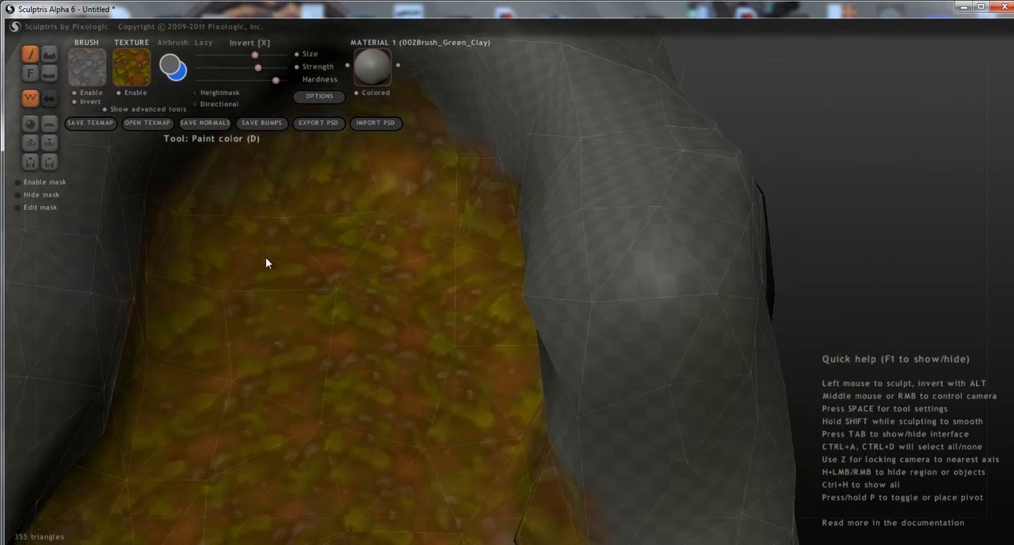
middle_drag(248, 262, 379, 308)
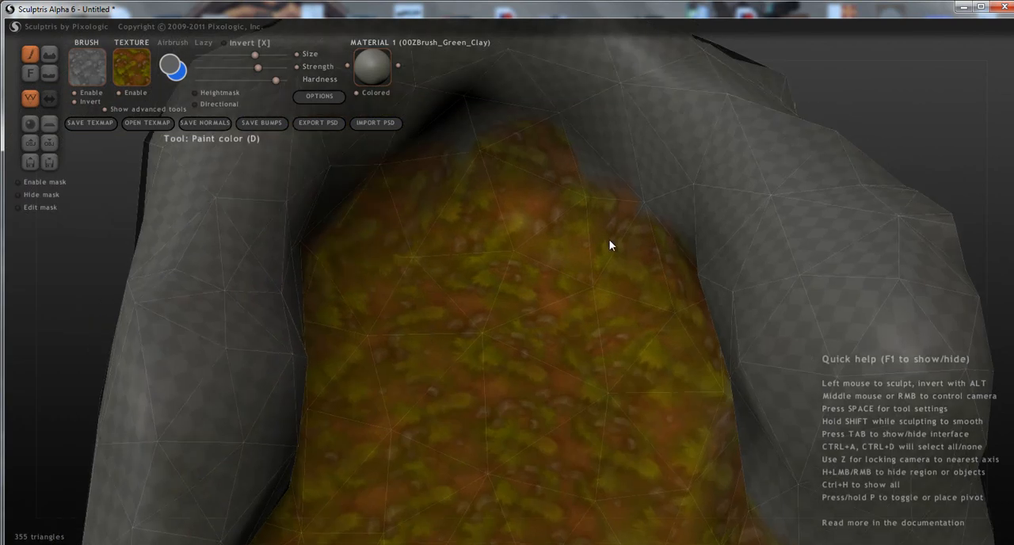
Switch to the light green grass texture, slightly lower brush strength and hardness, and paint a patch in the floor's inner half.
click(133, 85)
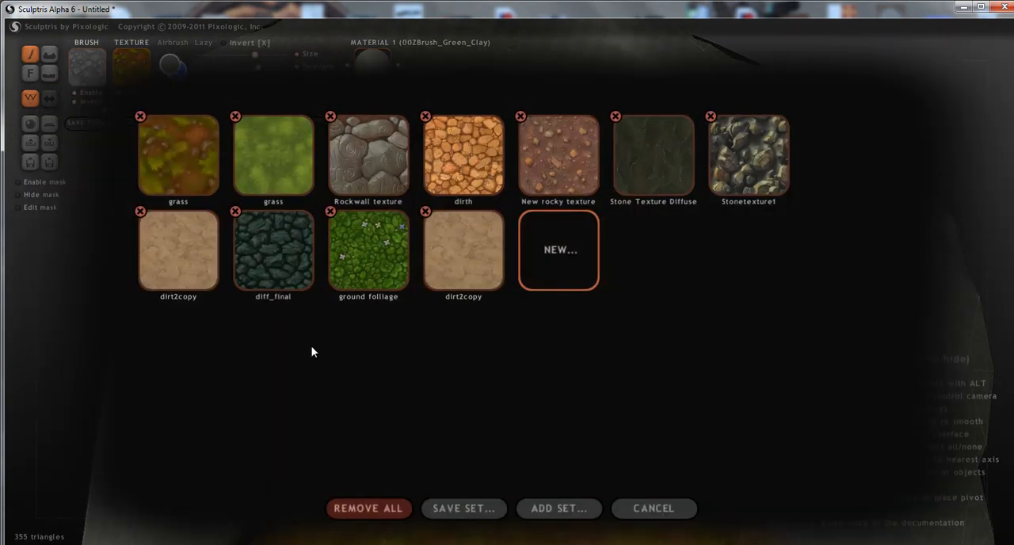
click(283, 190)
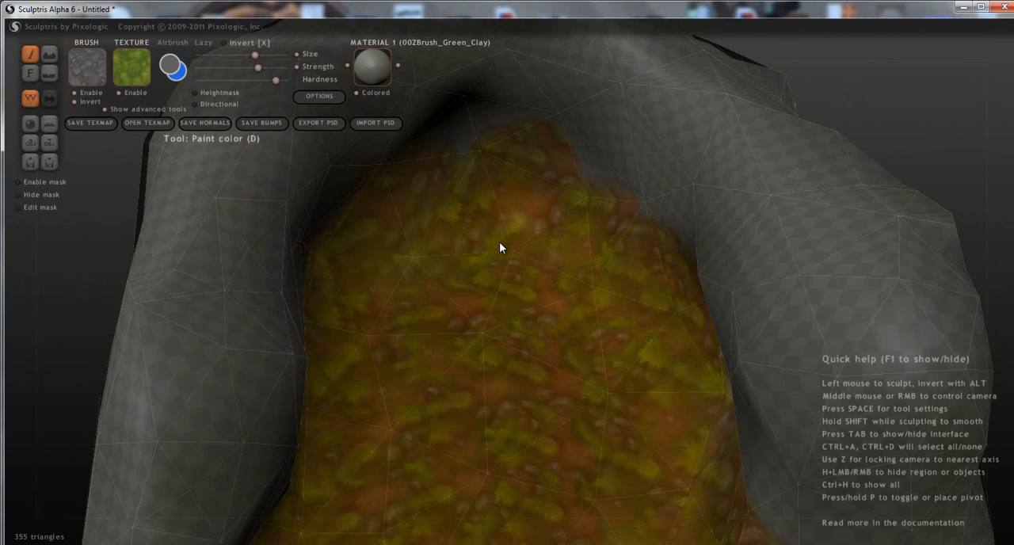
click(571, 302)
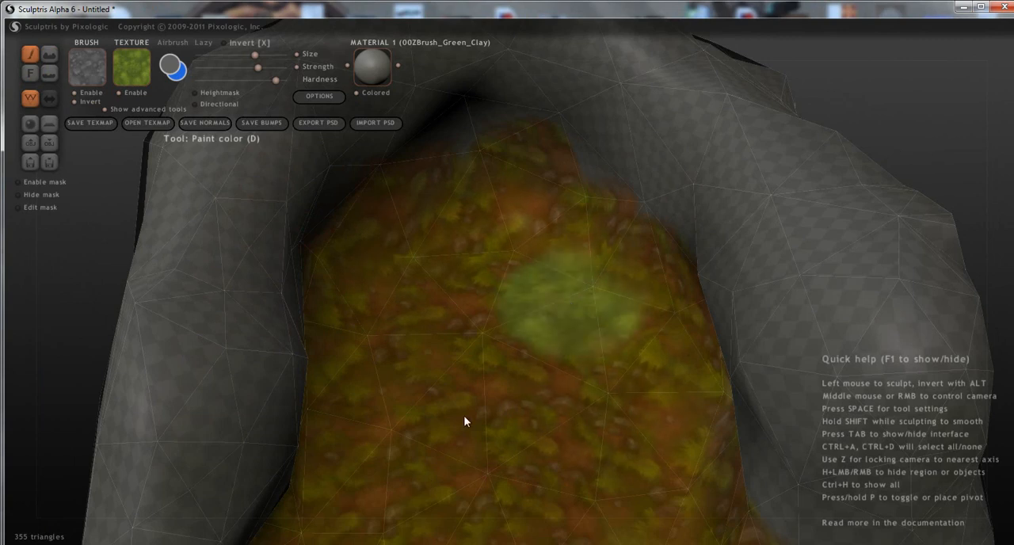
click(516, 293)
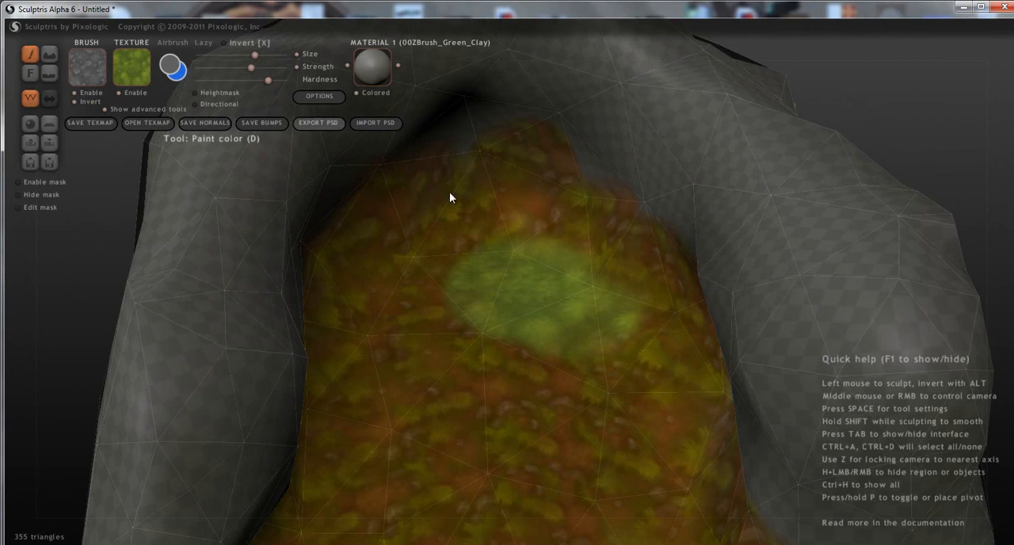
alt+middle_drag(630, 275, 709, 318)
scroll(700, 327, up, 3)
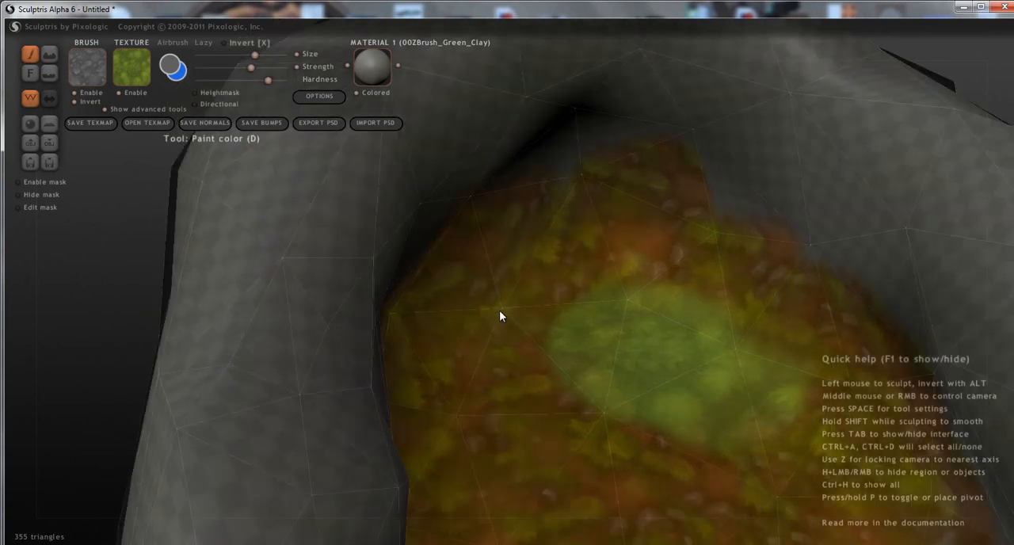
Extend the light green grass from the patch across the floor to one side wall and towards the middle.
click(501, 368)
mouse_move(500, 363)
mouse_down()
mouse_move(462, 379)
mouse_move(474, 456)
mouse_up()
scroll(601, 357, up, 3)
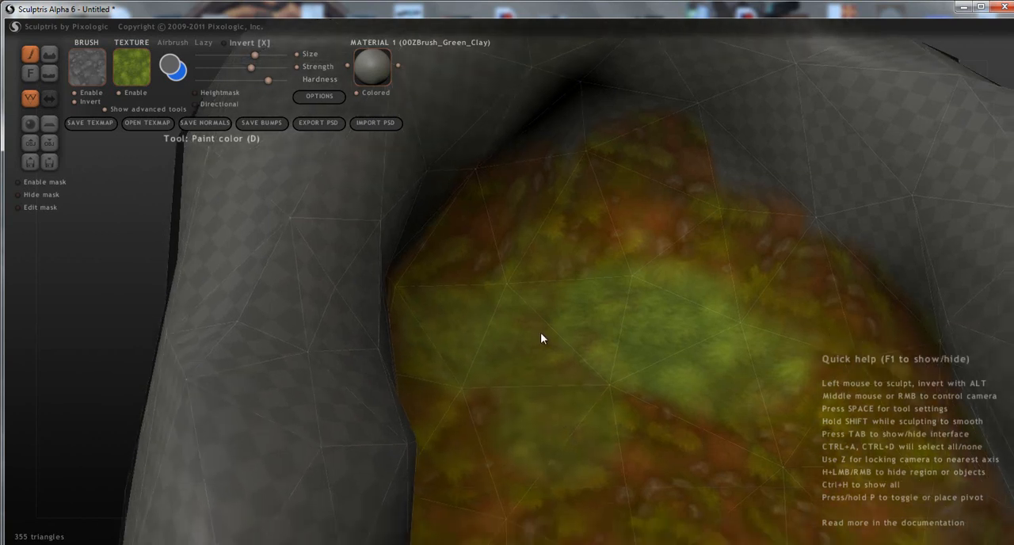
click(679, 386)
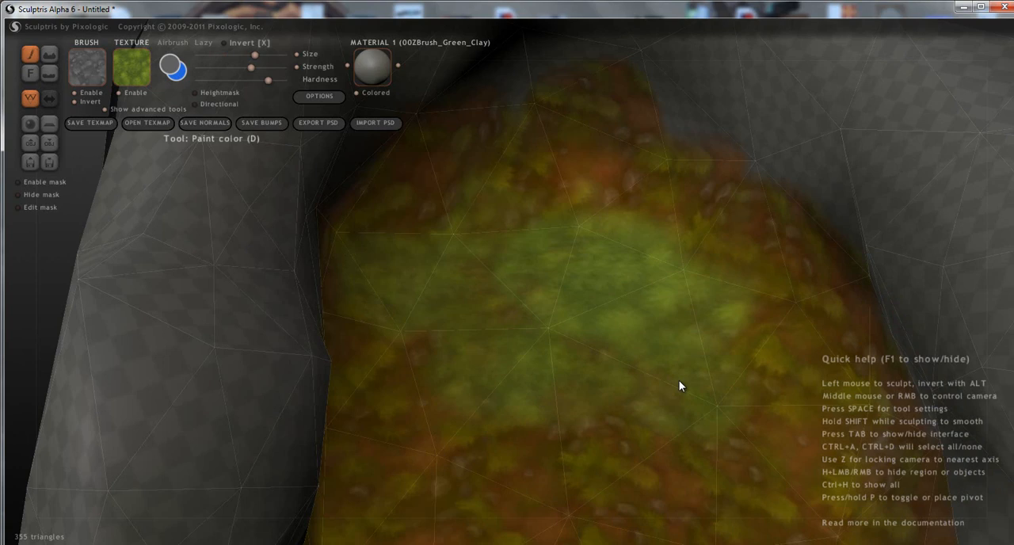
mouse_move(679, 385)
right_down()
mouse_move(686, 320)
mouse_move(571, 240)
right_up()
drag(650, 244, 663, 314)
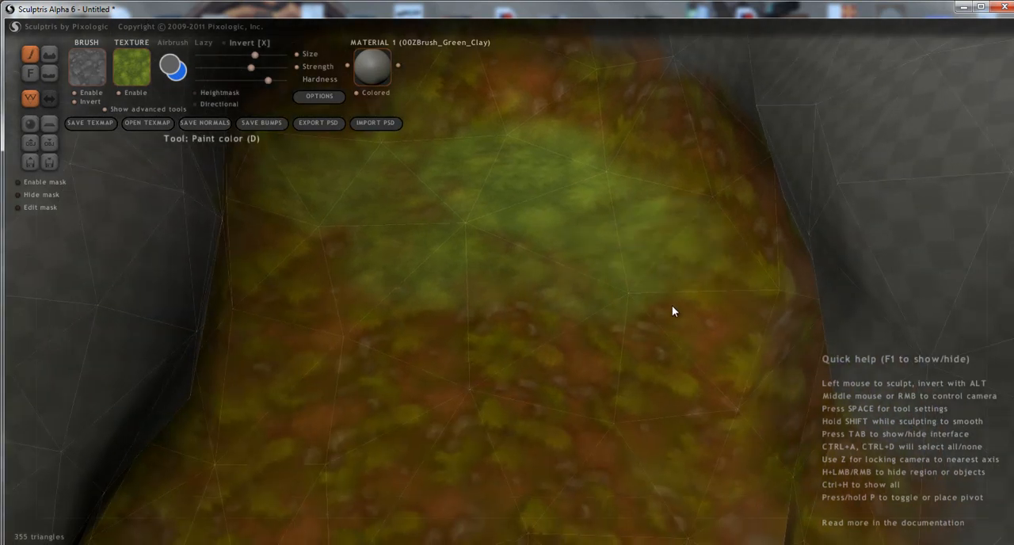
Paint light green grass down both sides of the floor's middle section.
click(675, 308)
click(657, 348)
click(450, 275)
drag(274, 261, 313, 340)
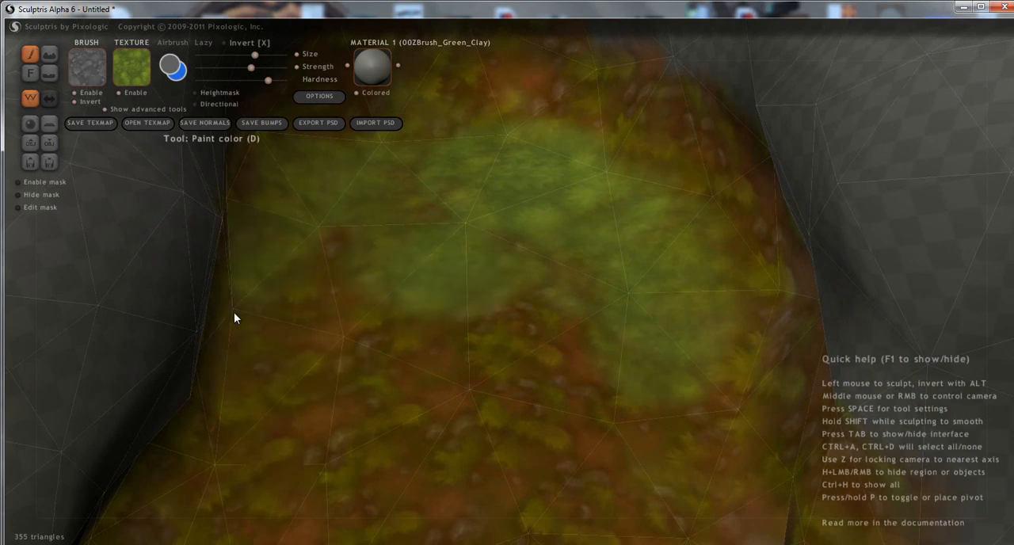
click(312, 309)
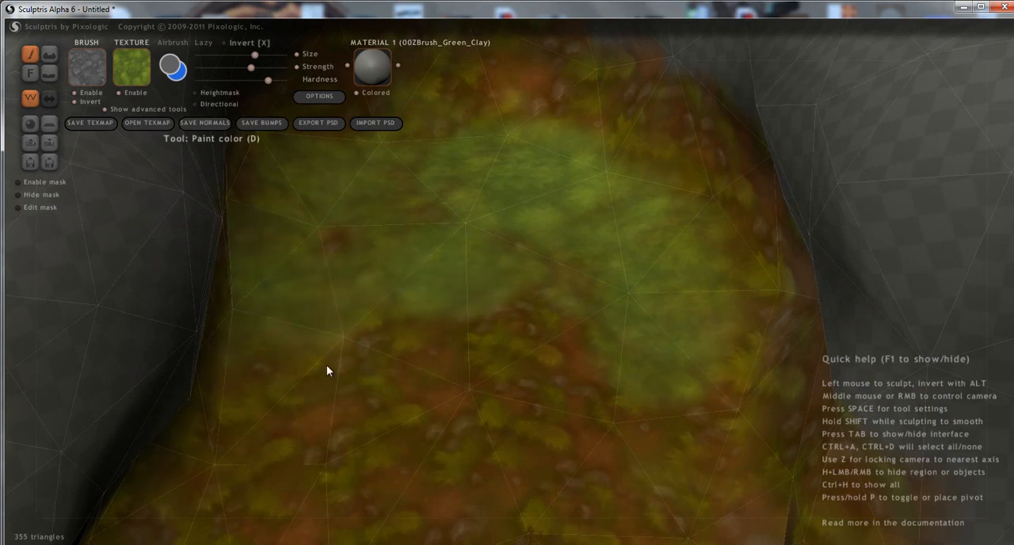
mouse_move(363, 429)
mouse_down()
mouse_move(276, 441)
mouse_move(296, 373)
mouse_move(276, 417)
mouse_up()
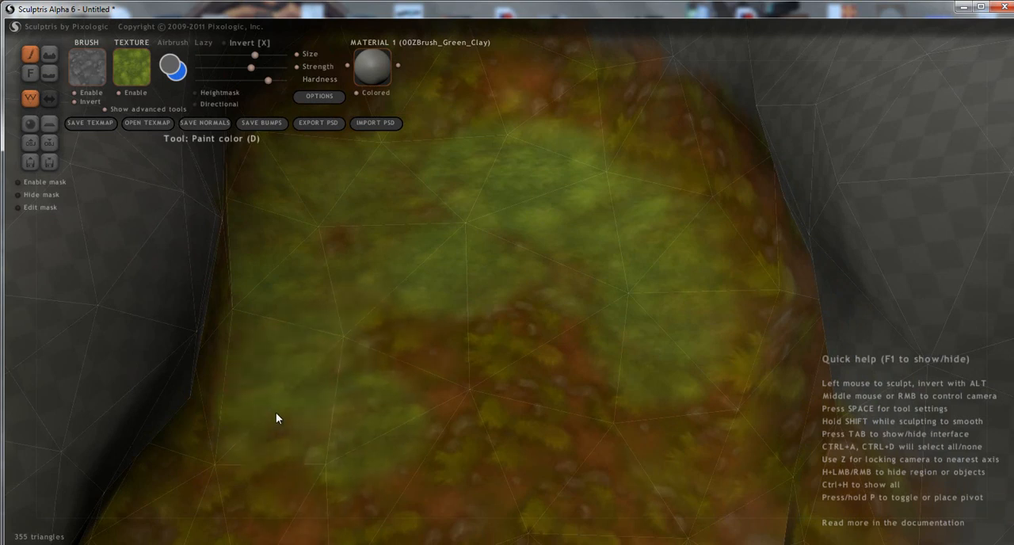
Fill the brownish centre of the floor between the green areas with light green grass.
click(527, 341)
click(407, 393)
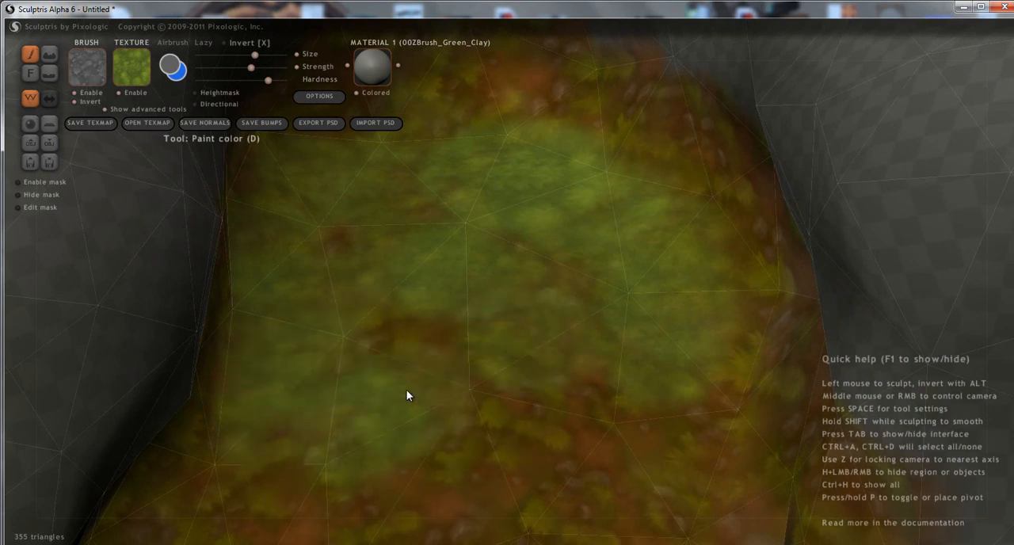
click(408, 348)
click(591, 455)
click(490, 453)
Paint light green grass along the floor's open end from one side wall to the other.
scroll(468, 441, down, 4)
middle_drag(453, 394, 450, 353)
click(286, 387)
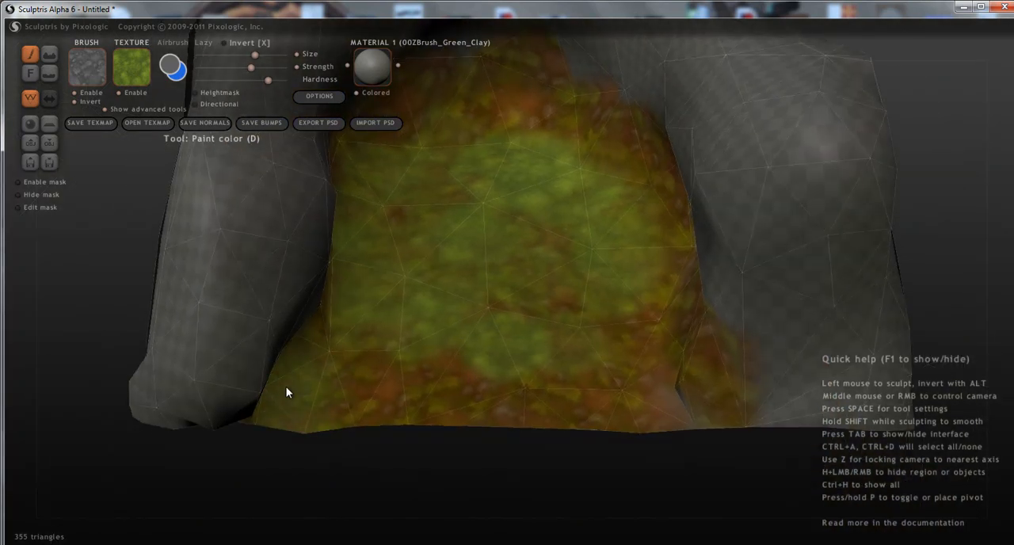
click(341, 384)
click(443, 397)
drag(525, 396, 632, 404)
mouse_move(672, 393)
middle_down()
mouse_move(597, 340)
mouse_move(678, 301)
mouse_move(662, 272)
middle_up()
Paint light green grass over the brownish area at the floor's inner end, beside the side wall.
click(662, 267)
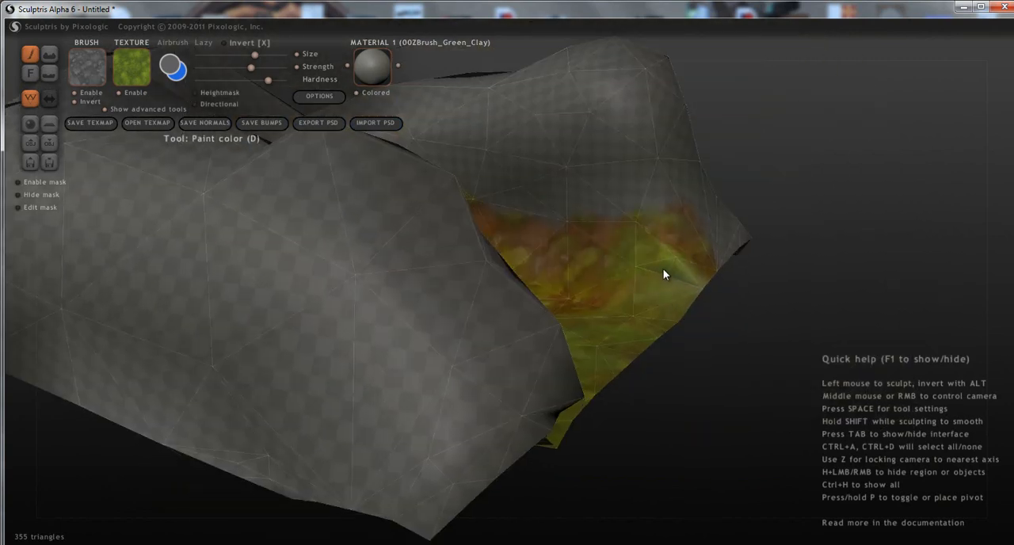
mouse_move(677, 273)
mouse_down()
mouse_move(553, 282)
mouse_move(626, 282)
mouse_up()
mouse_move(627, 282)
middle_down()
mouse_move(533, 323)
mouse_move(570, 408)
mouse_move(582, 256)
middle_up()
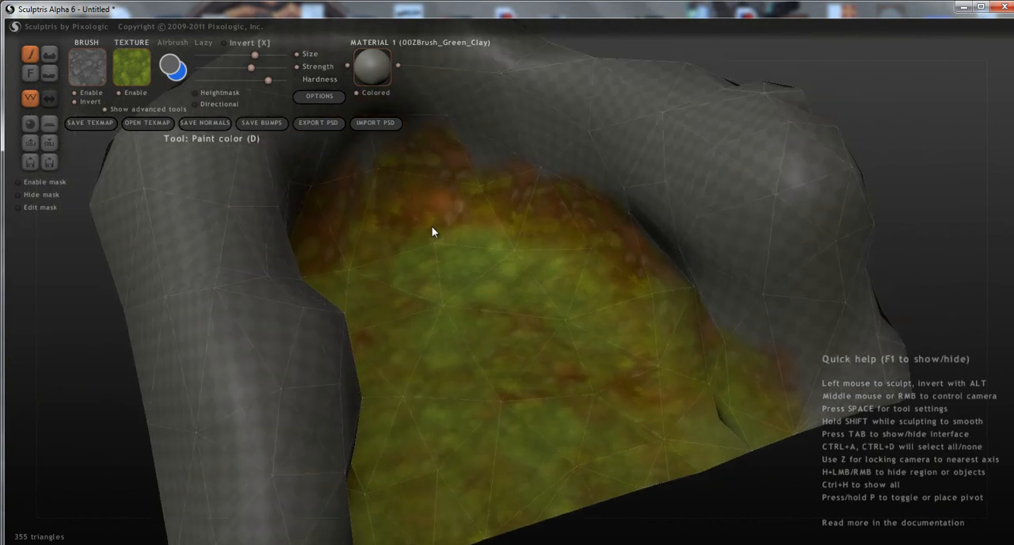
drag(423, 227, 383, 267)
middle_drag(338, 245, 522, 328)
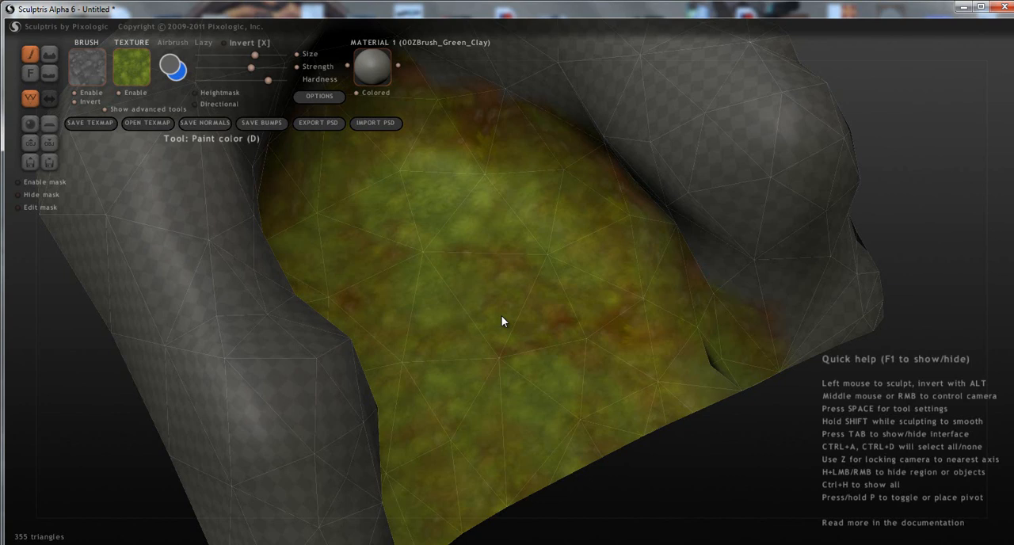
mouse_move(501, 315)
right_down()
mouse_move(524, 307)
mouse_move(561, 400)
mouse_move(437, 381)
mouse_move(456, 366)
right_up()
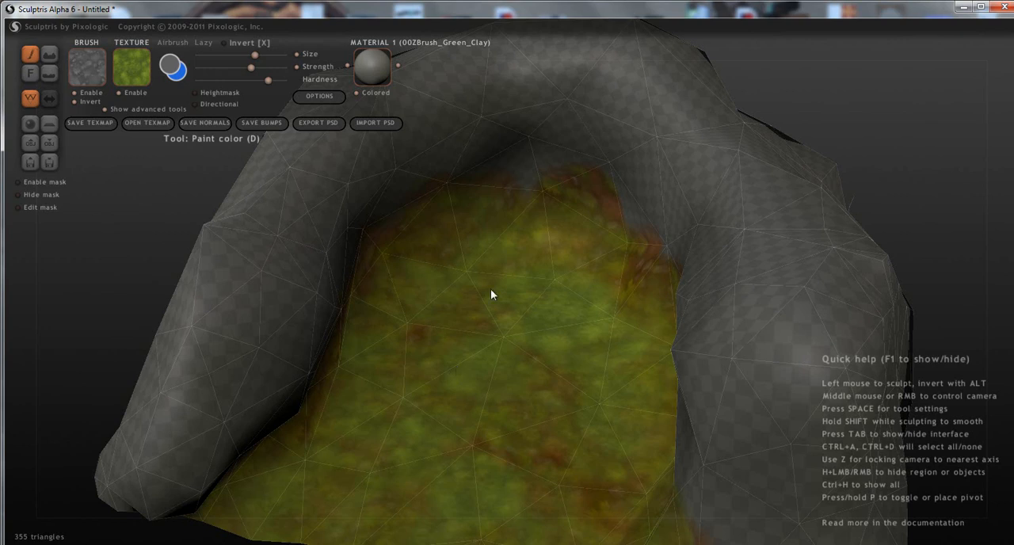
Blend light green grass along the inner edges of the floor and over the bare gap at the back wall.
mouse_move(572, 222)
mouse_down()
mouse_move(593, 280)
mouse_move(624, 277)
mouse_up()
drag(465, 229, 409, 257)
middle_drag(396, 267, 301, 271)
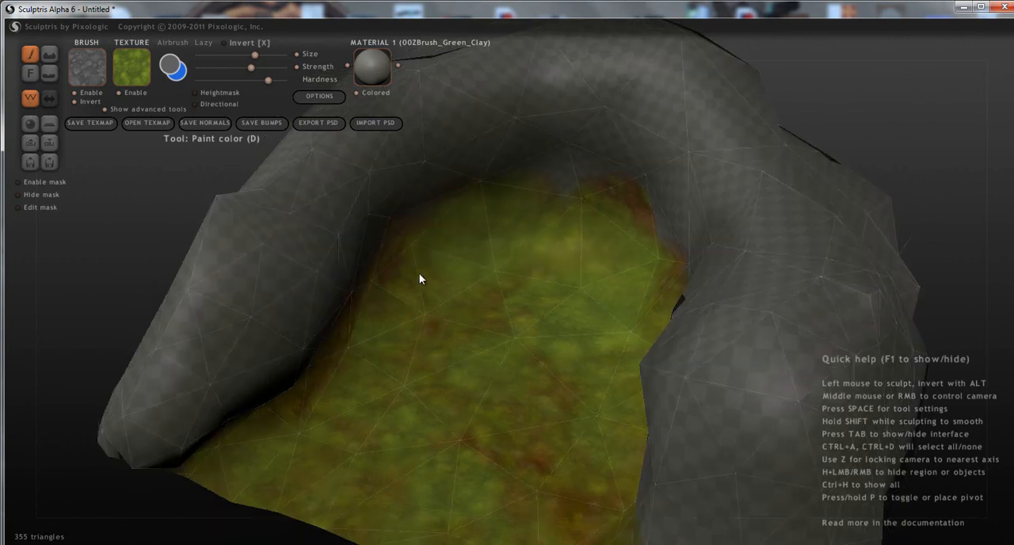
drag(420, 279, 401, 284)
drag(590, 204, 613, 211)
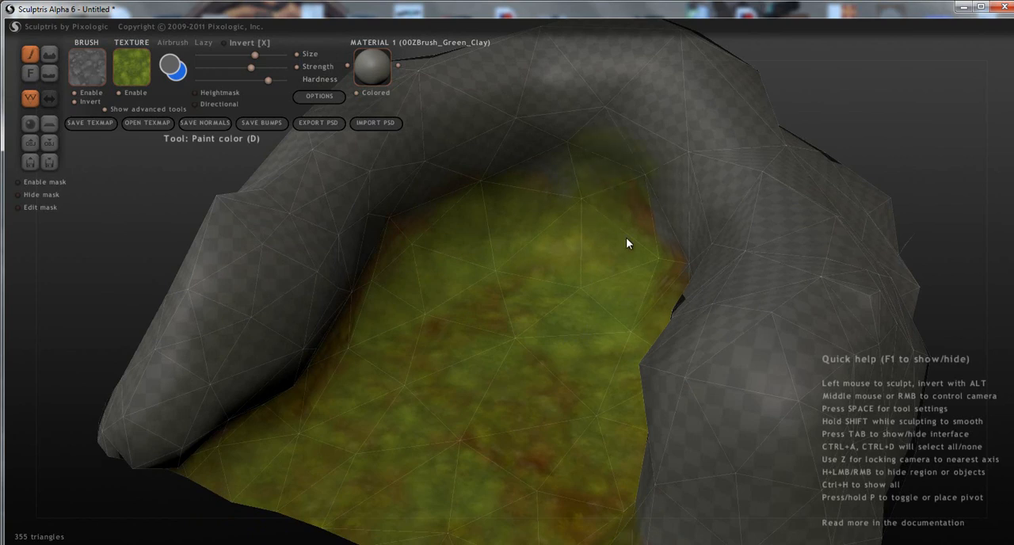
Switch to the "ground folliage" texture and paint it across the middle of the floor and down one side.
middle_drag(528, 234, 640, 308)
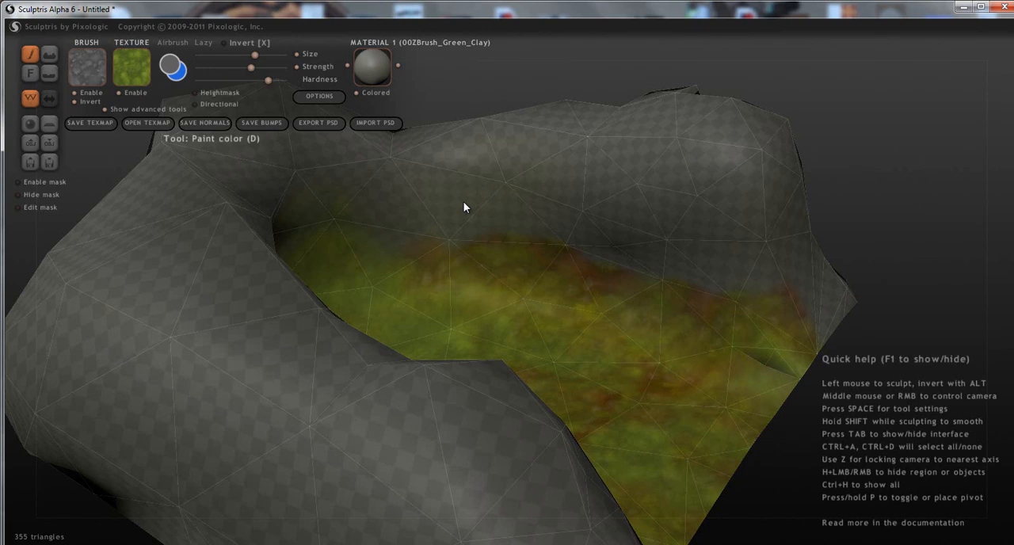
mouse_move(530, 241)
middle_down()
mouse_move(493, 283)
mouse_move(478, 278)
mouse_move(506, 276)
mouse_move(537, 162)
middle_up()
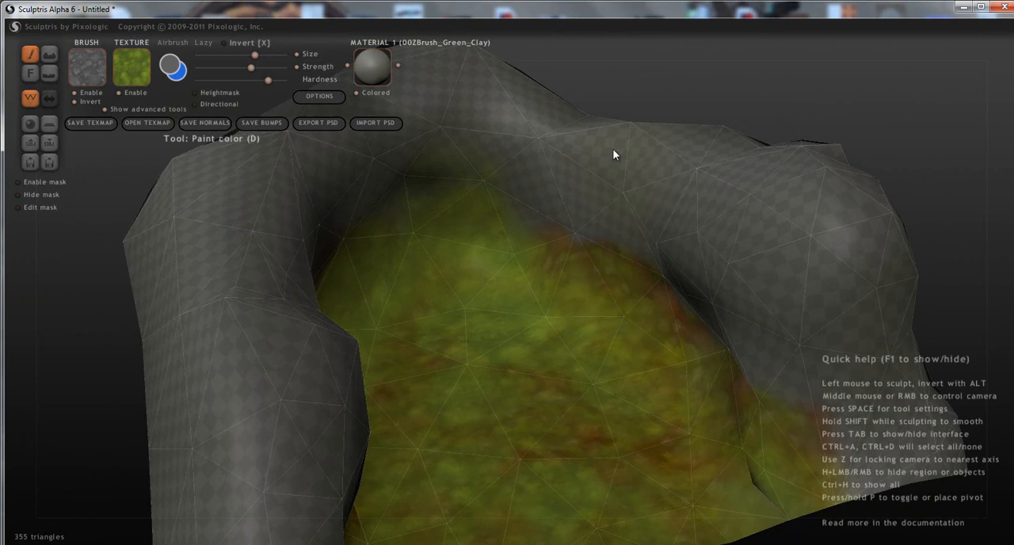
middle_drag(703, 269, 593, 275)
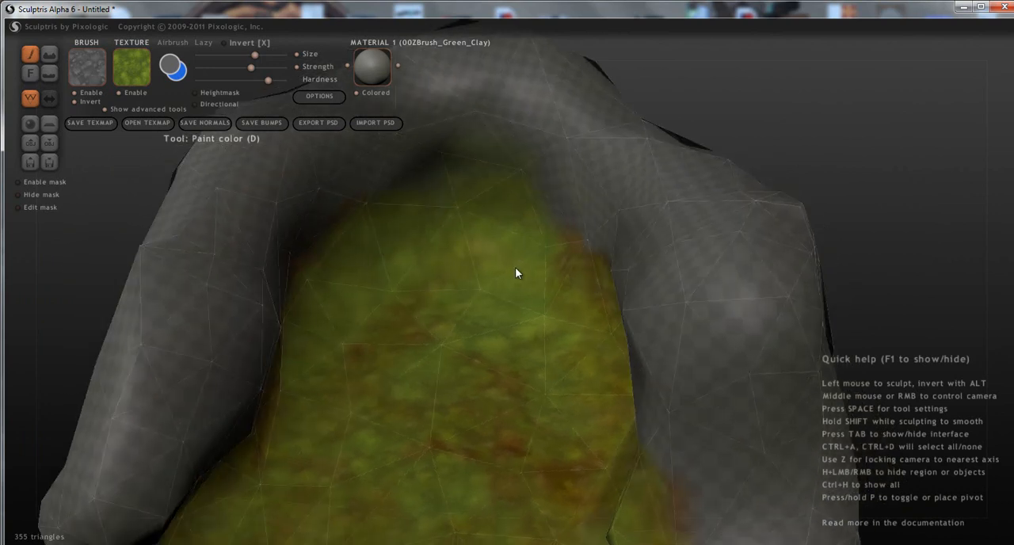
middle_drag(515, 270, 599, 242)
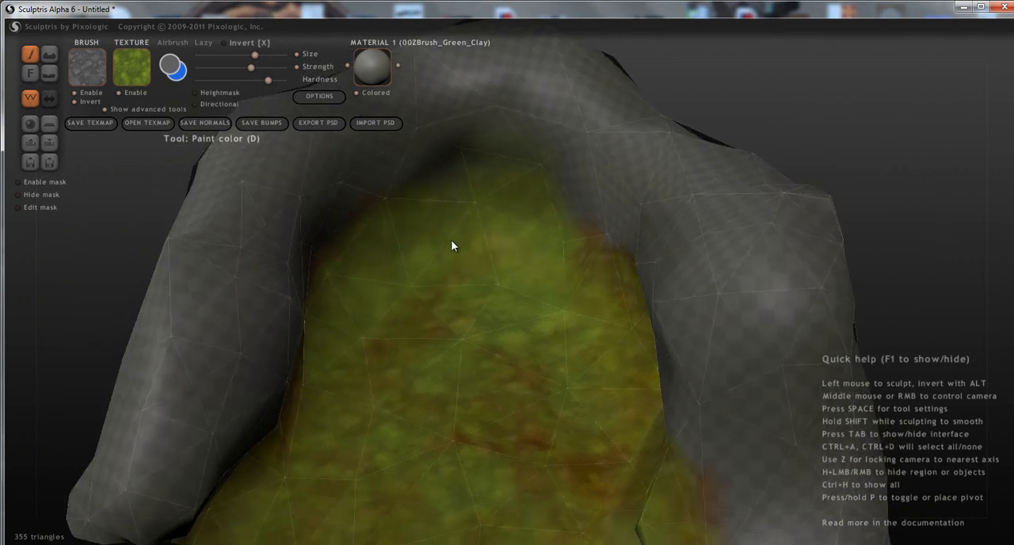
click(123, 67)
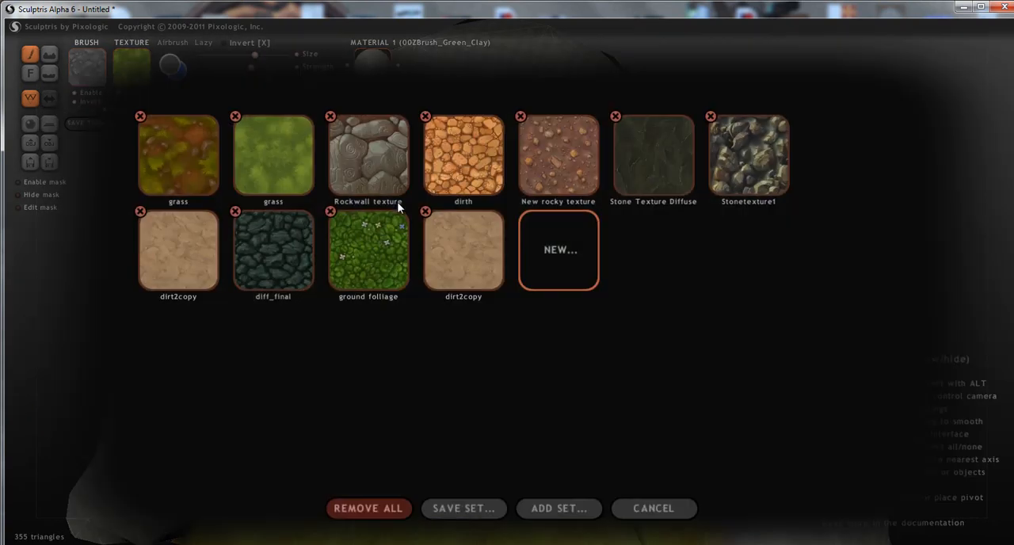
click(336, 270)
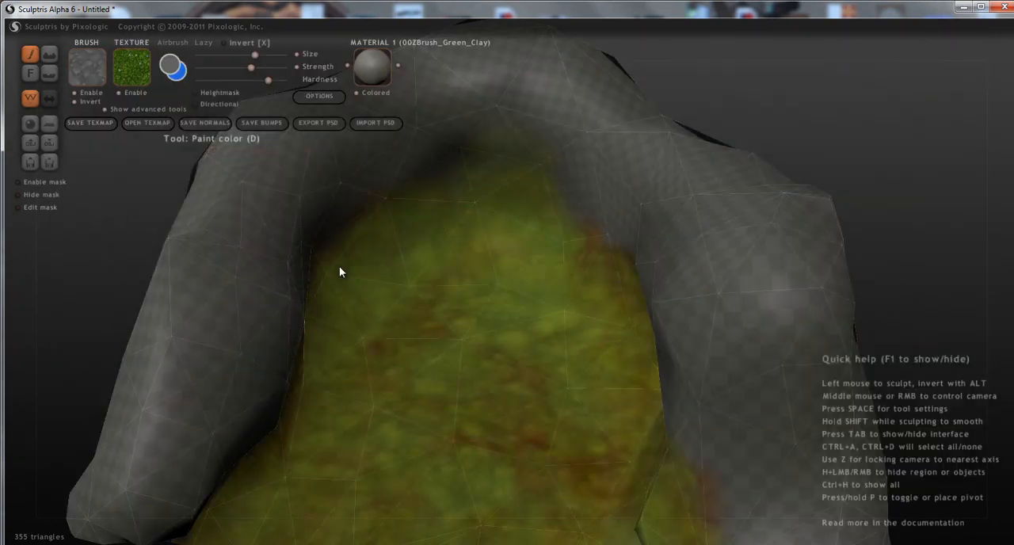
mouse_move(552, 335)
mouse_down()
mouse_move(475, 384)
mouse_move(527, 305)
mouse_move(434, 341)
mouse_move(414, 393)
mouse_up()
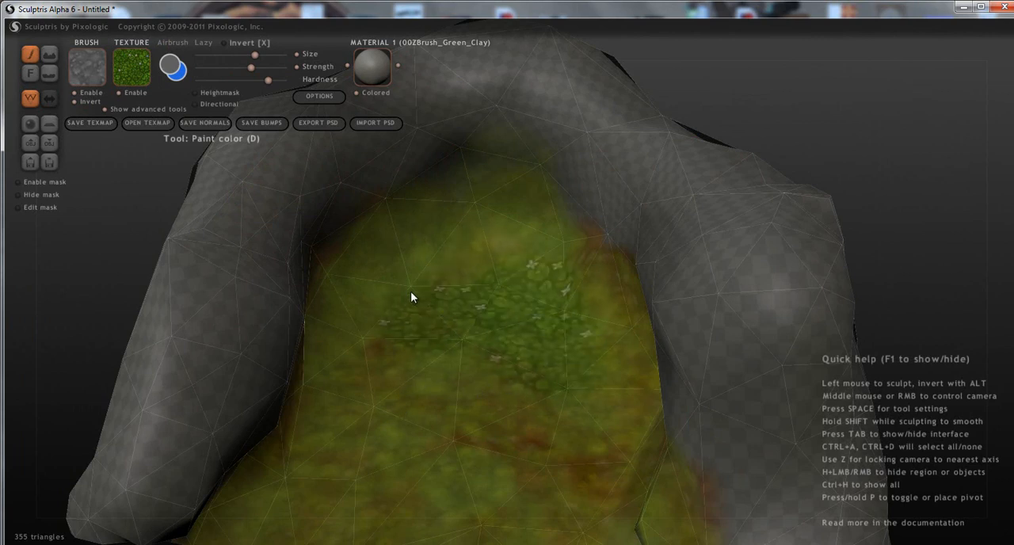
mouse_move(381, 297)
mouse_down()
mouse_move(356, 314)
mouse_move(348, 412)
mouse_move(370, 463)
mouse_up()
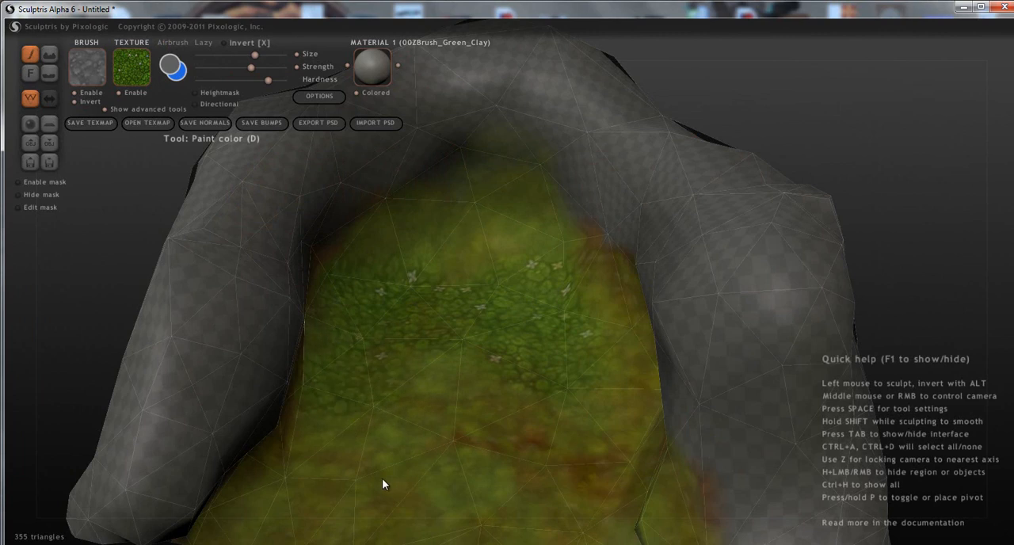
Spread the foliage texture over the open end and into the inner part of the floor.
mouse_move(412, 374)
mouse_down()
mouse_move(452, 373)
mouse_move(623, 520)
mouse_move(597, 396)
mouse_move(542, 478)
mouse_move(410, 482)
mouse_move(324, 470)
mouse_move(502, 499)
mouse_move(488, 400)
mouse_move(509, 476)
mouse_up()
mouse_move(510, 477)
right_down()
mouse_move(527, 481)
mouse_move(578, 428)
right_up()
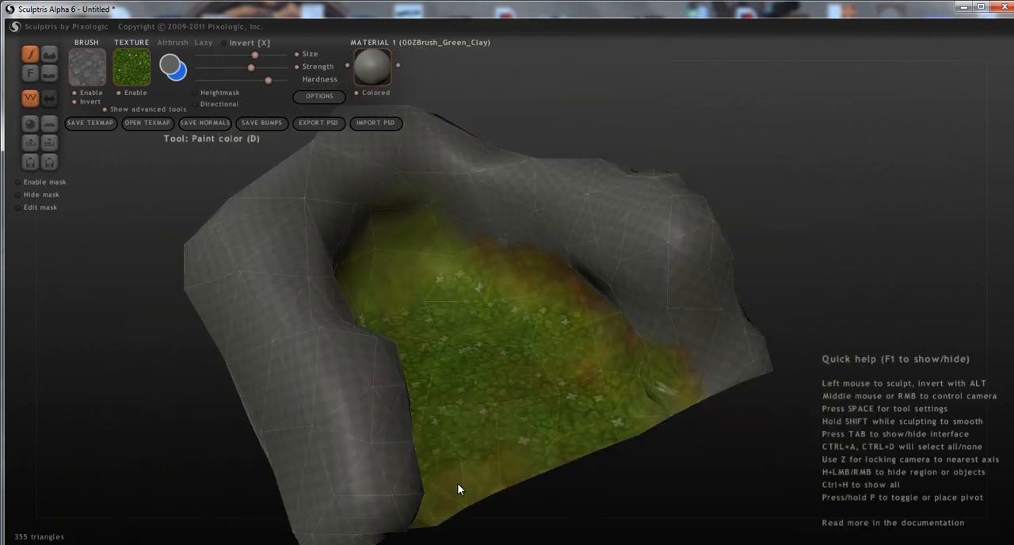
right_drag(554, 410, 589, 374)
mouse_move(588, 369)
mouse_down()
mouse_move(568, 378)
mouse_move(523, 331)
mouse_move(389, 285)
mouse_move(378, 325)
mouse_up()
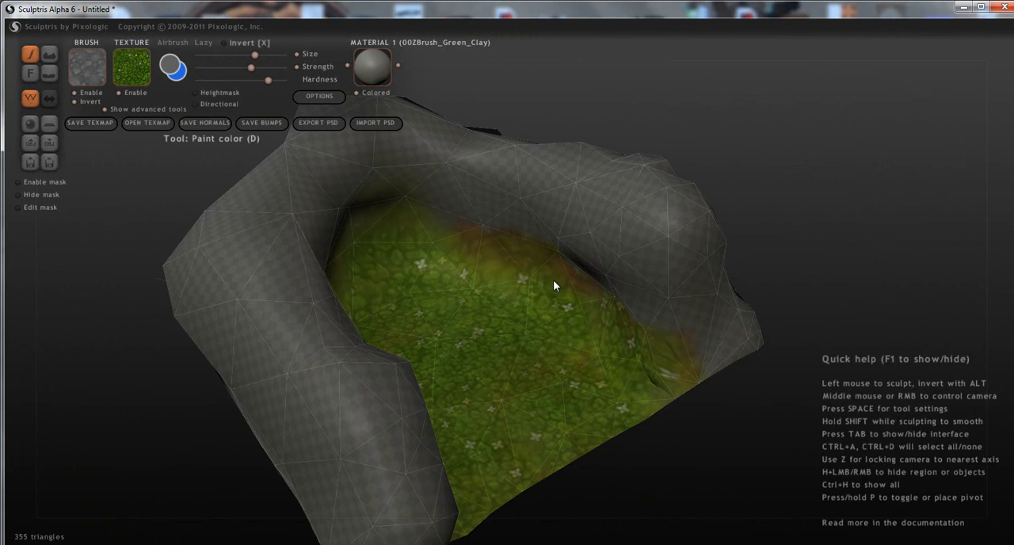
Paint foliage along the wall bases, around the inner end and over the floor's open corner.
mouse_move(495, 280)
mouse_down()
mouse_move(475, 290)
mouse_move(554, 257)
mouse_up()
mouse_move(325, 272)
mouse_down()
mouse_move(385, 356)
mouse_move(527, 374)
mouse_move(540, 361)
mouse_up()
mouse_move(542, 364)
middle_down()
mouse_move(491, 380)
mouse_move(357, 346)
mouse_move(485, 318)
mouse_move(491, 339)
middle_up()
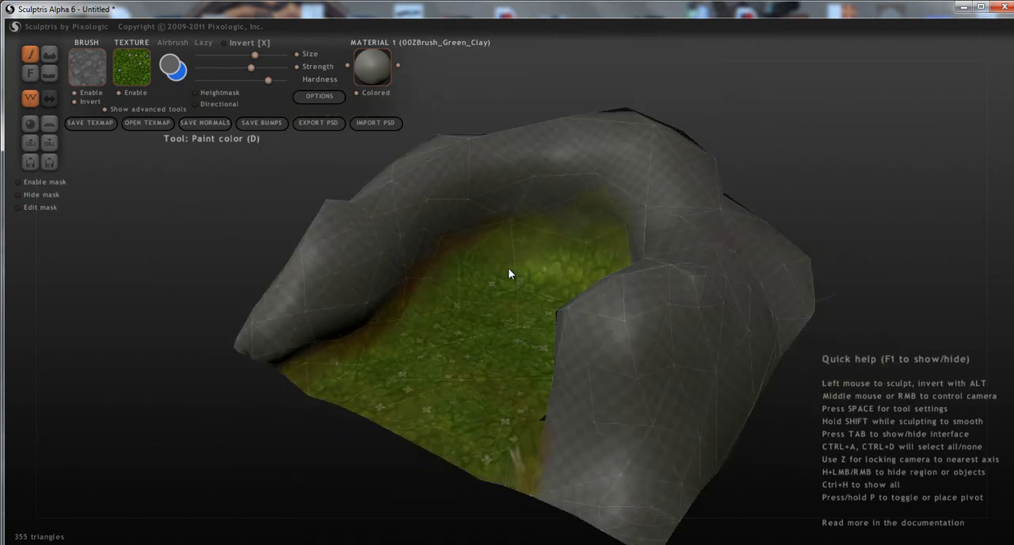
drag(515, 273, 438, 346)
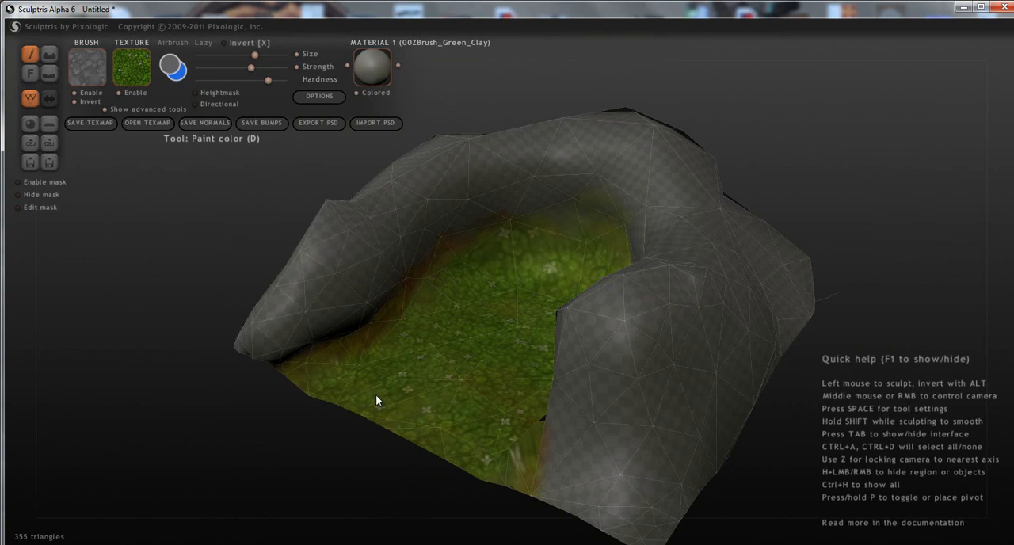
middle_drag(401, 404, 538, 420)
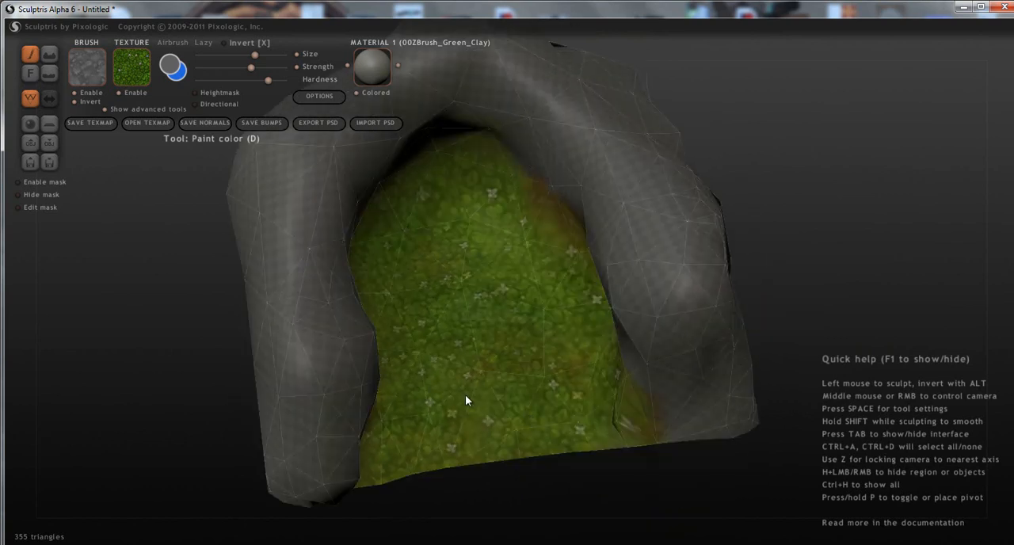
Switch to the brown-orange "grass" texture and paint it across the middle and inner part of the floor.
middle_drag(463, 392, 276, 181)
click(121, 78)
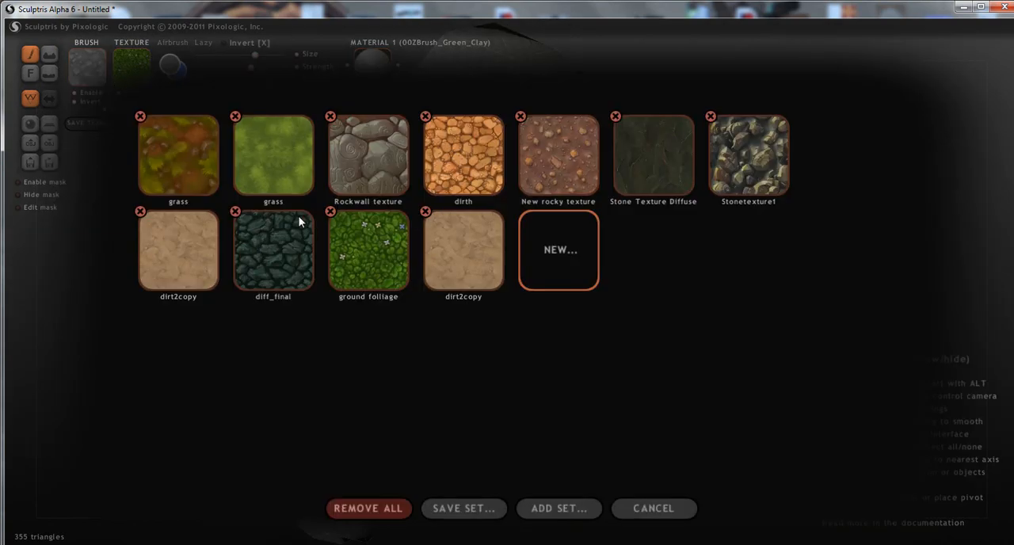
click(458, 319)
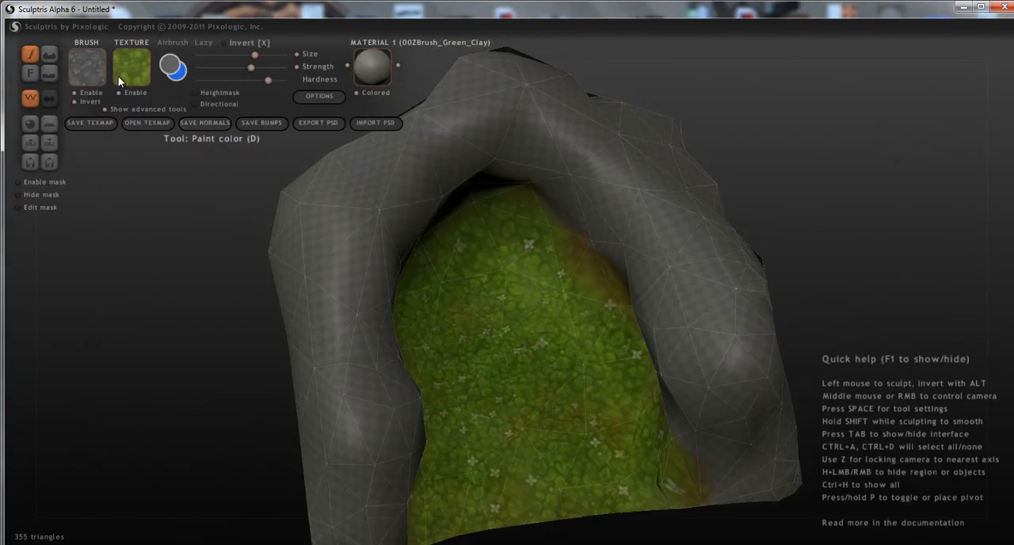
click(116, 78)
click(208, 163)
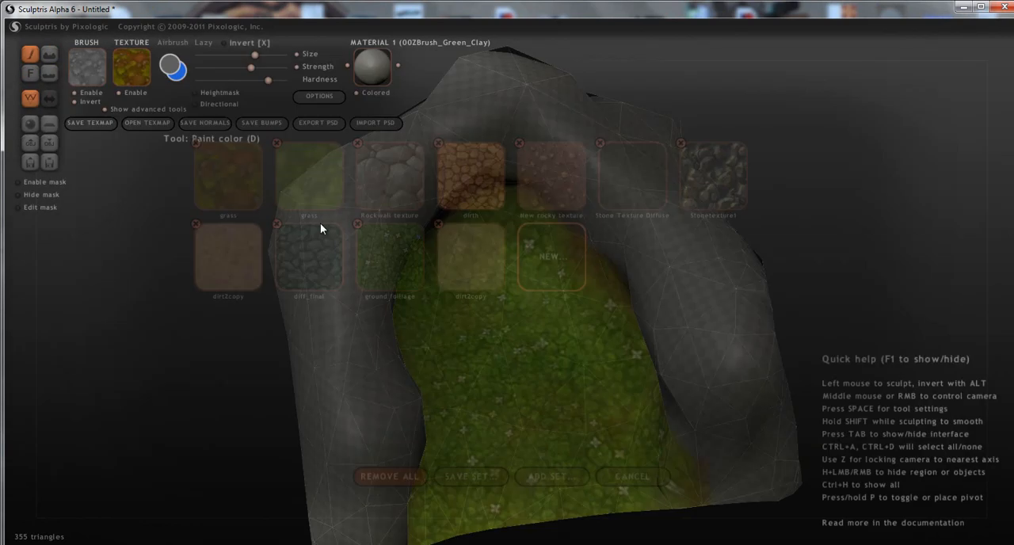
drag(571, 326, 546, 405)
mouse_move(529, 279)
mouse_down()
mouse_move(471, 274)
mouse_move(453, 402)
mouse_move(475, 310)
mouse_move(575, 434)
mouse_up()
drag(617, 403, 529, 396)
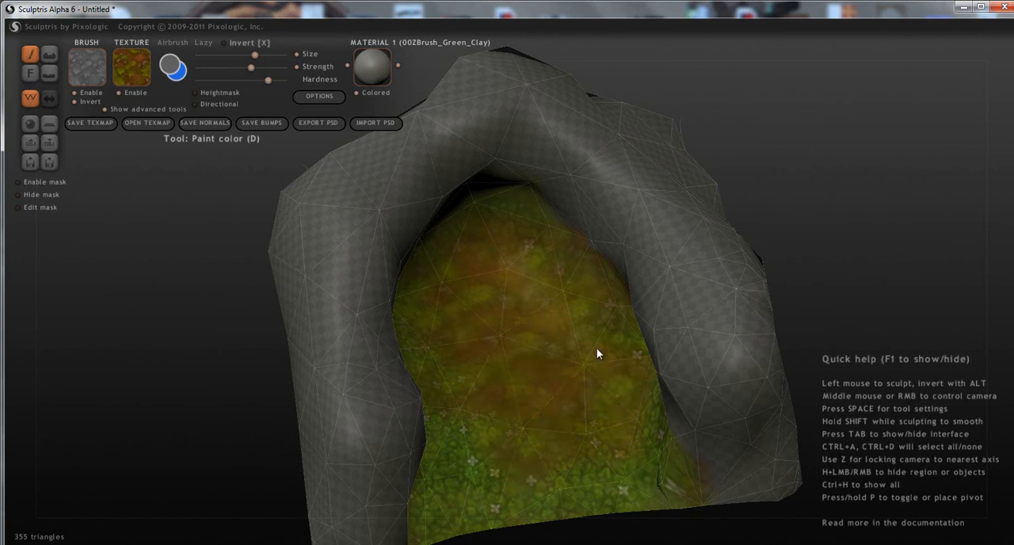
Undo the latest brown grass strokes on the floor.
scroll(556, 469, up, 3)
scroll(551, 468, up, 1)
middle_drag(550, 469, 512, 439)
key(ctrl+z)
key(ctrl+z)
key(ctrl+z)
key(ctrl+z)
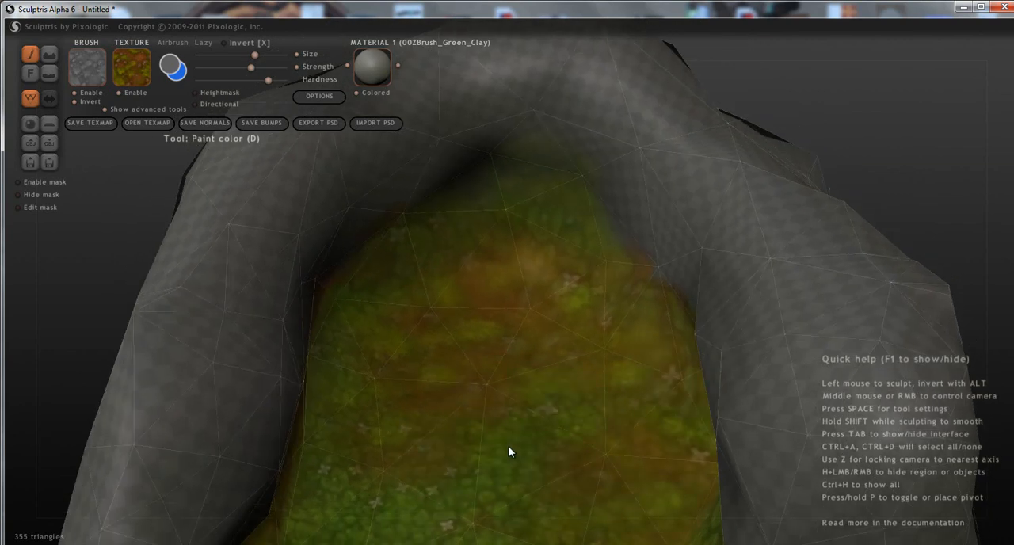
Raise the brush strength and paint the brown grass texture in patches across the inner part of the floor.
click(559, 316)
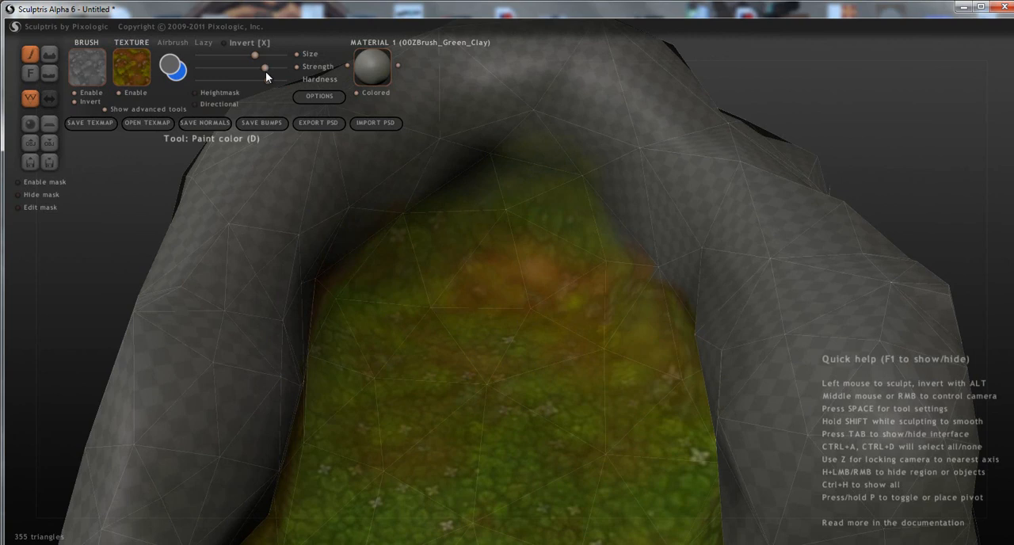
click(576, 325)
click(497, 309)
click(409, 298)
click(375, 349)
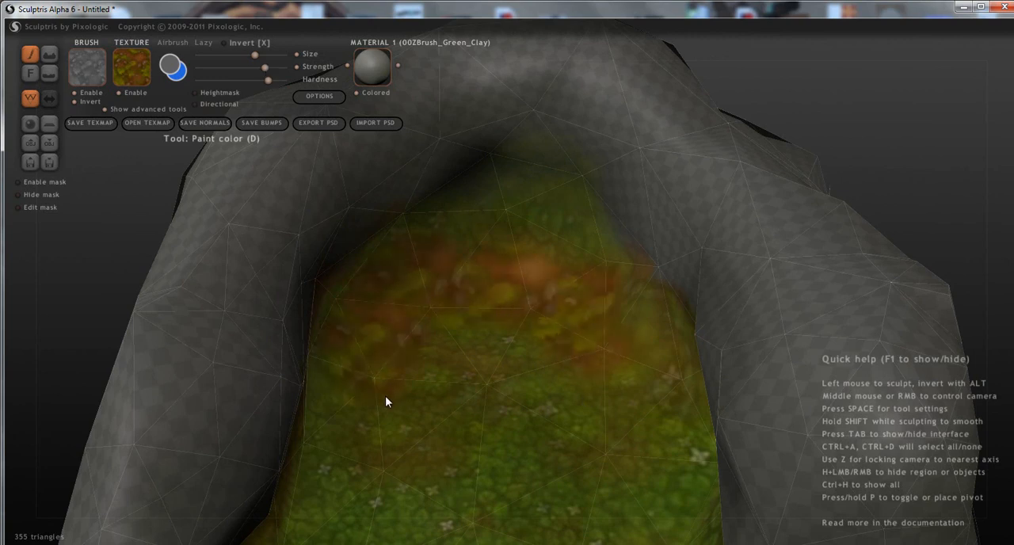
click(454, 334)
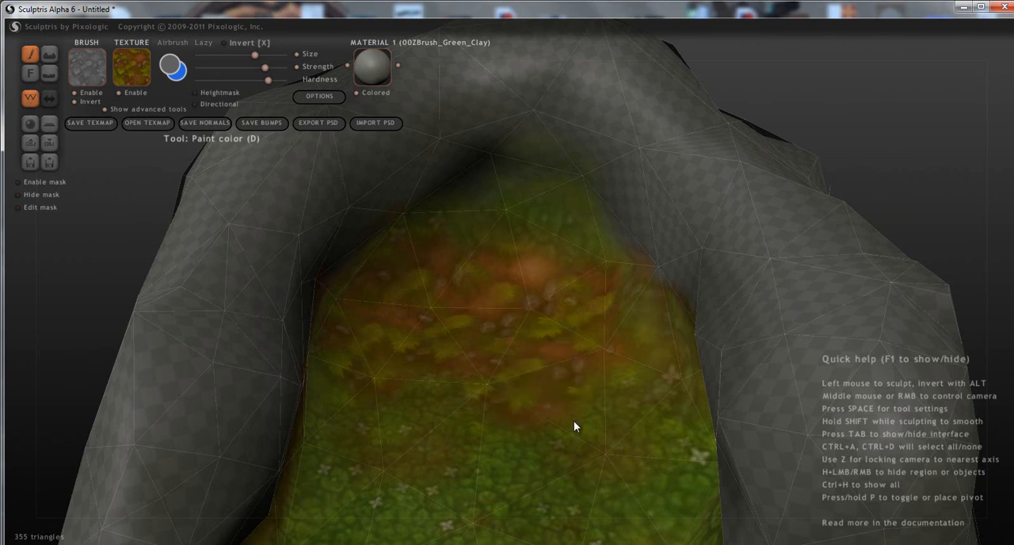
Spread the brown grass texture over the middle of the floor and out to its open end.
middle_drag(568, 423, 621, 430)
mouse_move(512, 416)
mouse_down()
mouse_move(385, 456)
mouse_move(420, 447)
mouse_up()
middle_drag(444, 459, 657, 382)
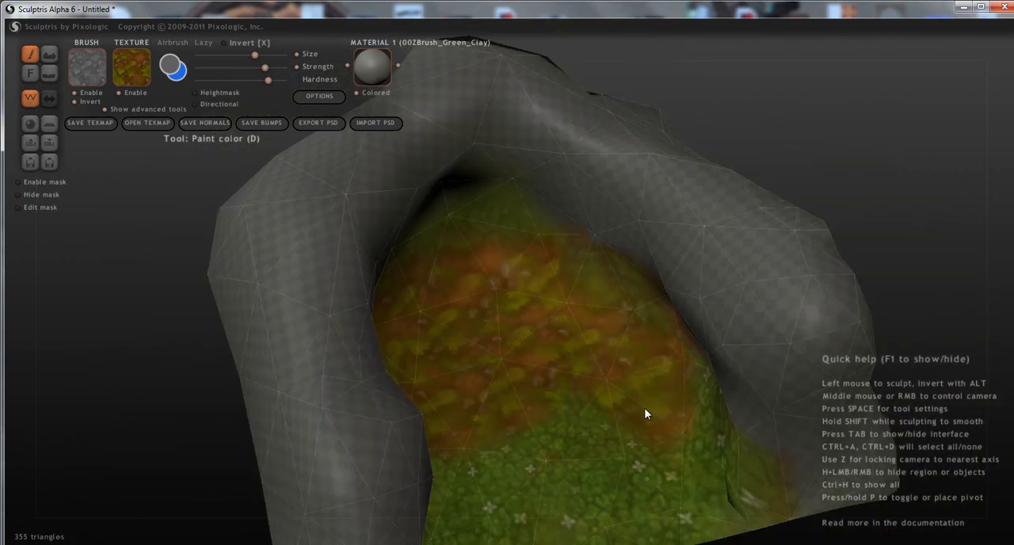
drag(512, 457, 509, 490)
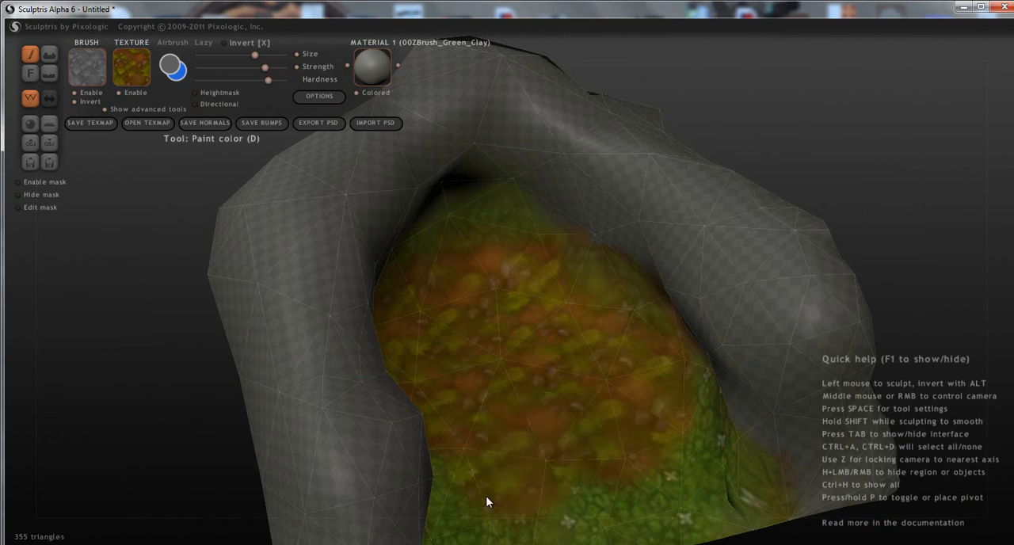
middle_drag(545, 501, 608, 491)
mouse_move(685, 400)
mouse_down()
mouse_move(672, 455)
mouse_move(605, 481)
mouse_up()
mouse_move(593, 501)
middle_down()
mouse_move(506, 489)
mouse_move(370, 496)
middle_up()
drag(368, 488, 416, 410)
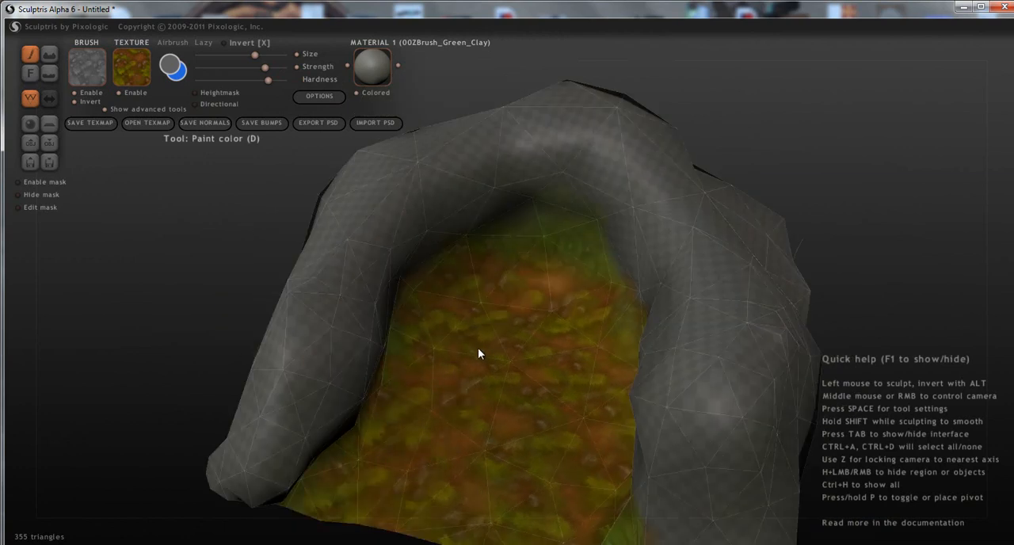
middle_drag(578, 414, 667, 428)
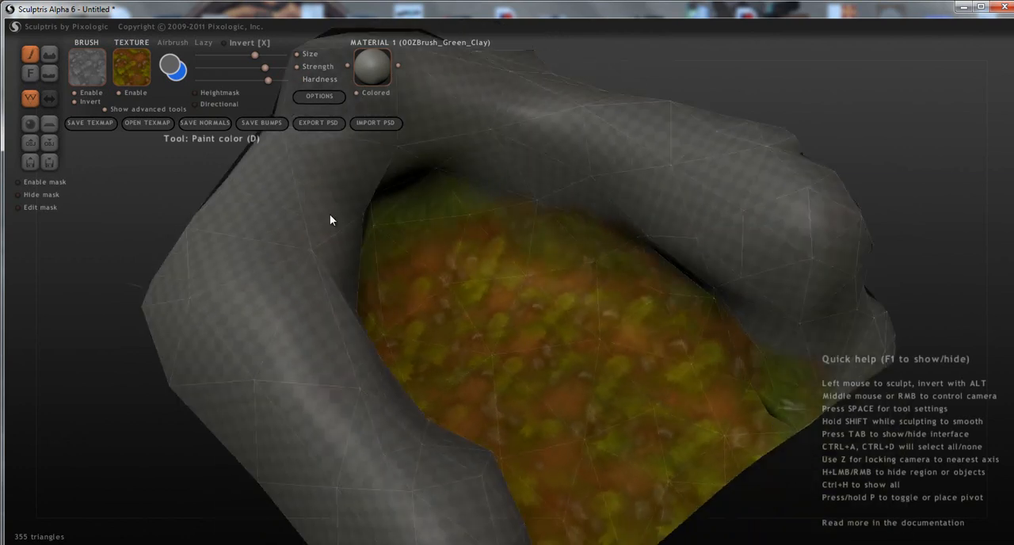
Switch to the light green "grass" texture, lower the brush strength and blend it over the inner half of the floor.
click(123, 75)
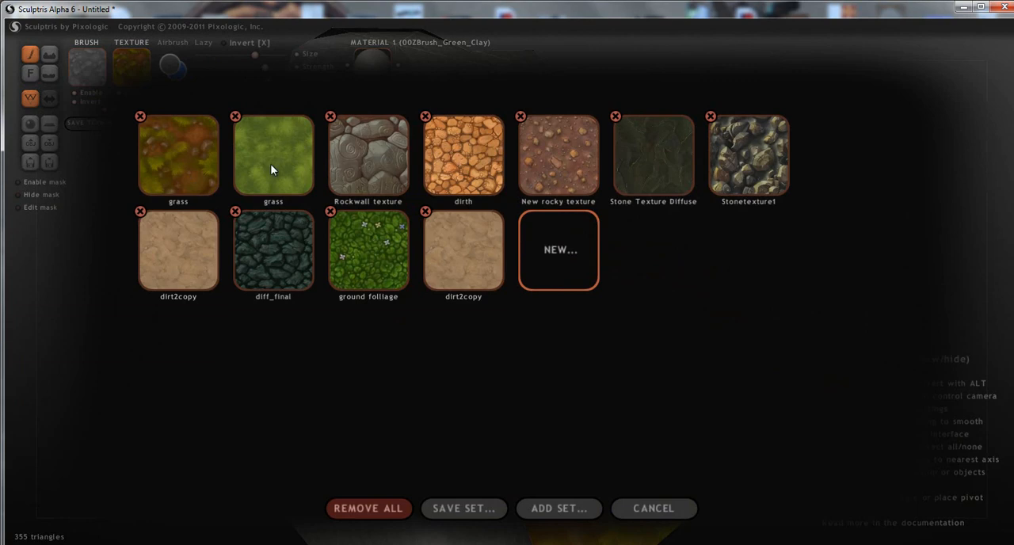
click(271, 169)
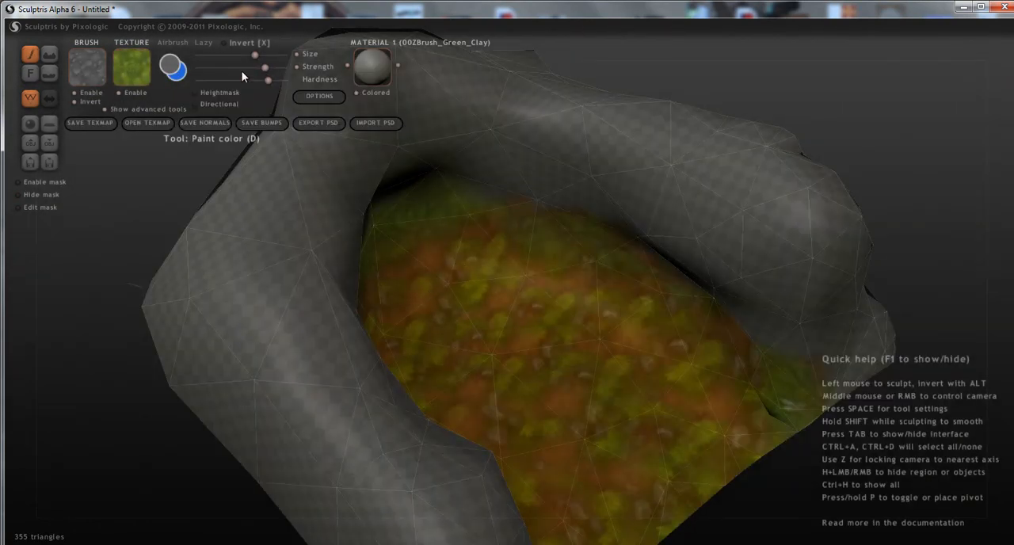
mouse_move(512, 242)
mouse_down()
mouse_move(502, 281)
mouse_move(457, 313)
mouse_move(436, 289)
mouse_move(413, 370)
mouse_up()
right_drag(495, 434, 431, 355)
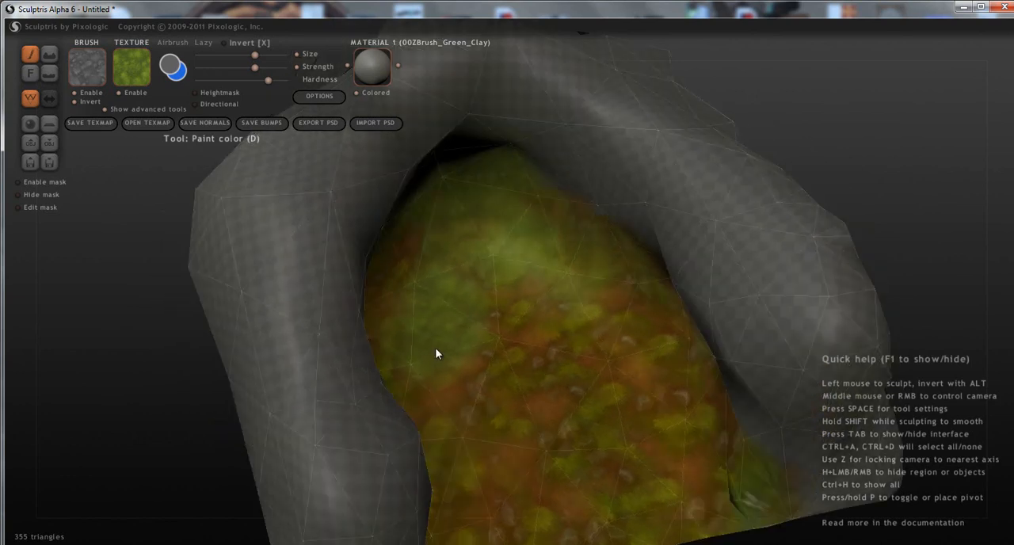
drag(522, 320, 642, 345)
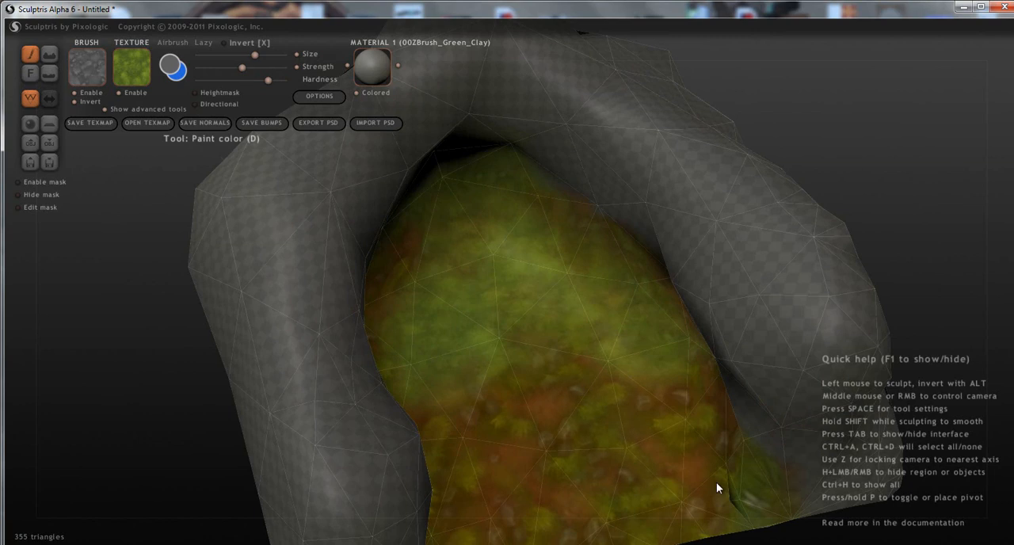
Blend the light green grass over the floor's open end and along its middle to soften the brown patches.
drag(666, 423, 635, 494)
mouse_move(529, 388)
mouse_down()
mouse_move(558, 370)
mouse_move(571, 475)
mouse_up()
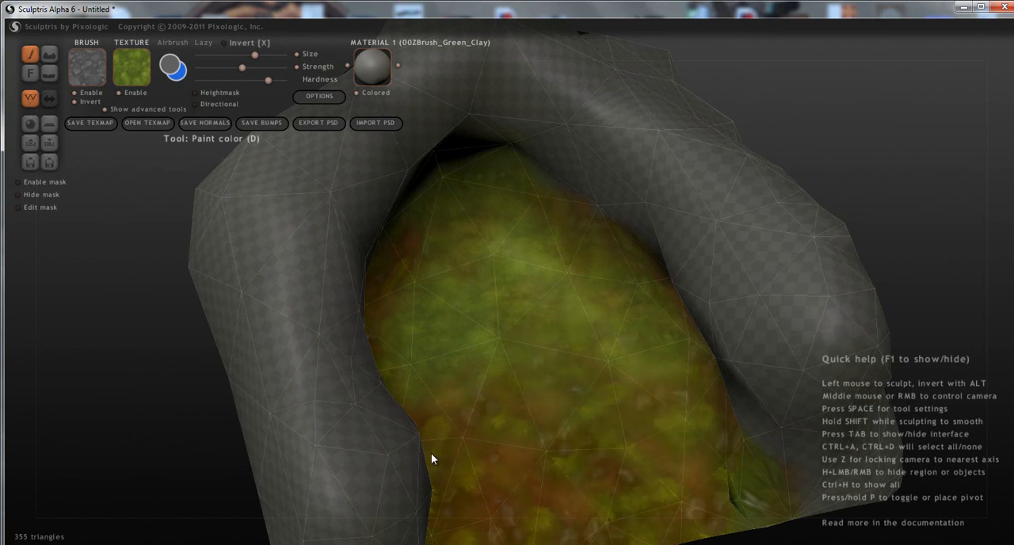
mouse_move(455, 459)
middle_down()
mouse_move(516, 488)
mouse_move(456, 469)
middle_up()
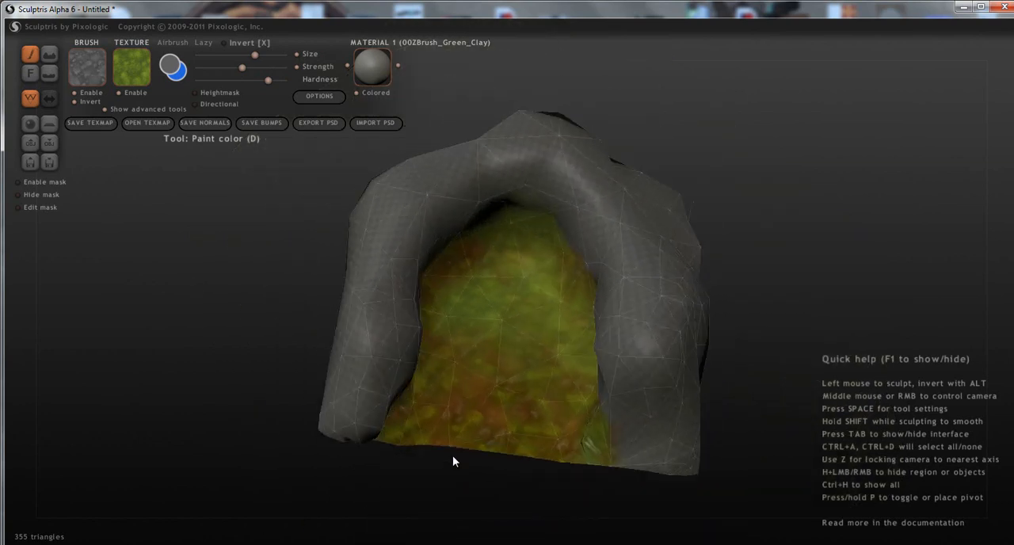
mouse_move(430, 415)
mouse_down()
mouse_move(434, 425)
mouse_move(496, 414)
mouse_move(450, 341)
mouse_up()
mouse_move(479, 310)
mouse_down()
mouse_move(476, 279)
mouse_move(566, 465)
mouse_move(554, 426)
mouse_up()
mouse_move(537, 391)
mouse_down()
mouse_move(511, 271)
mouse_move(523, 244)
mouse_move(480, 278)
mouse_move(516, 297)
mouse_up()
mouse_move(549, 296)
middle_down()
mouse_move(700, 362)
mouse_move(722, 347)
mouse_move(663, 352)
mouse_move(586, 313)
middle_up()
Switch to the "Stonetexture1" texture and raise the brush strength and hardness to maximum for painting the outer wall.
click(133, 79)
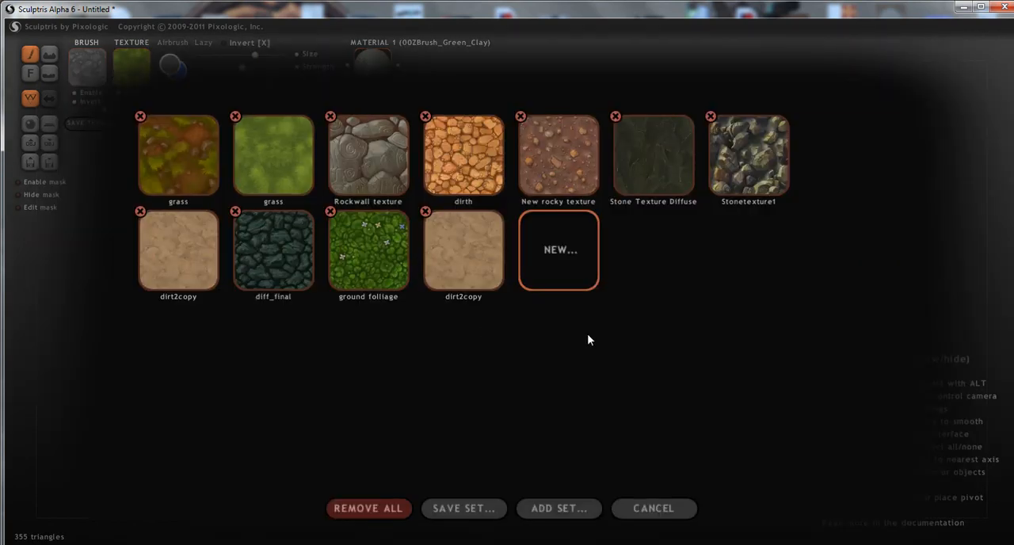
click(768, 156)
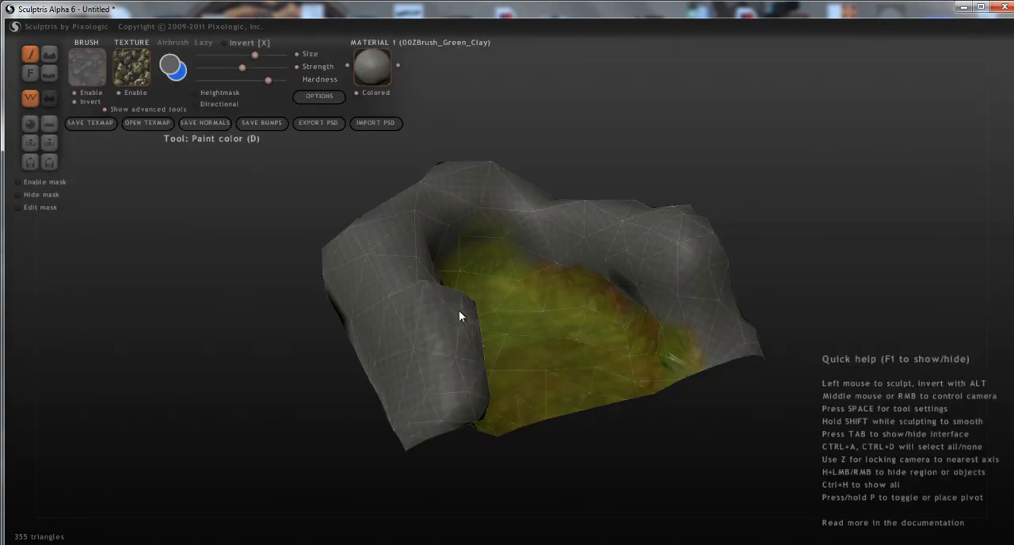
mouse_move(459, 311)
middle_down()
mouse_move(547, 323)
mouse_move(554, 420)
middle_up()
mouse_move(571, 398)
mouse_down()
mouse_move(531, 378)
mouse_move(485, 380)
mouse_up()
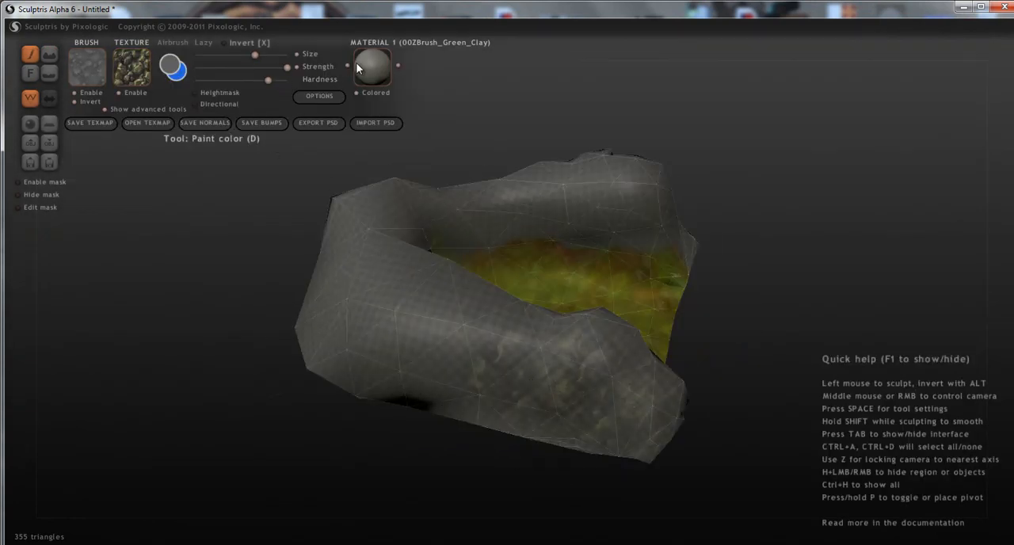
drag(268, 80, 305, 84)
Paint the stone texture over the outer faces of the side walls and around the back of the enclosure.
mouse_move(616, 391)
mouse_down()
mouse_move(572, 394)
mouse_move(515, 350)
mouse_move(510, 402)
mouse_move(438, 380)
mouse_move(365, 388)
mouse_move(312, 329)
mouse_move(412, 304)
mouse_move(362, 273)
mouse_up()
right_drag(360, 274, 572, 353)
mouse_move(573, 352)
mouse_down()
mouse_move(493, 344)
mouse_move(497, 299)
mouse_move(534, 293)
mouse_move(483, 311)
mouse_move(454, 370)
mouse_move(385, 335)
mouse_move(334, 355)
mouse_up()
mouse_move(333, 349)
right_down()
mouse_move(500, 378)
mouse_move(538, 366)
right_up()
mouse_move(578, 311)
mouse_down()
mouse_move(597, 286)
mouse_move(496, 435)
mouse_move(414, 361)
mouse_move(447, 351)
mouse_up()
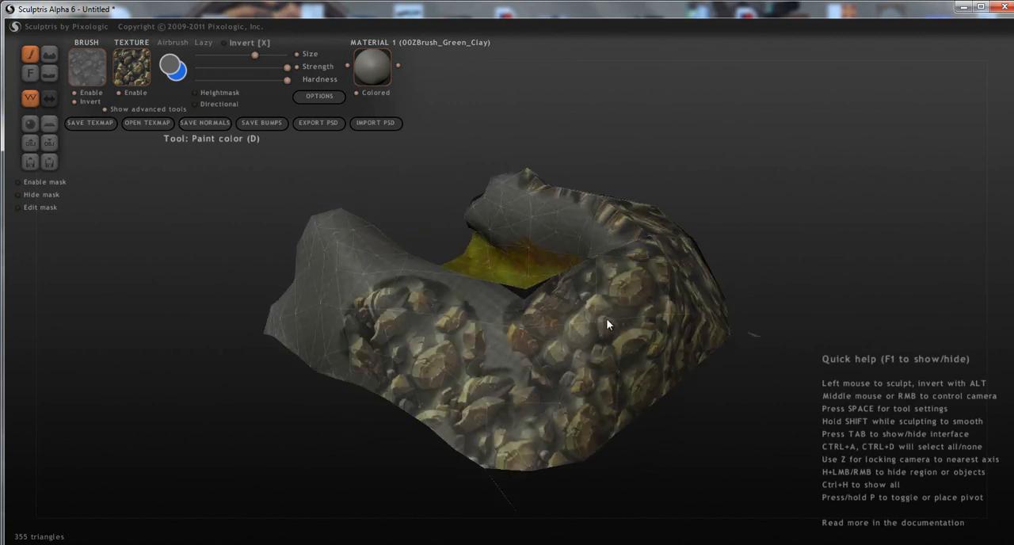
drag(506, 339, 501, 338)
mouse_move(501, 337)
right_down()
mouse_move(379, 384)
mouse_move(519, 390)
right_up()
mouse_move(518, 394)
mouse_down()
mouse_move(480, 459)
mouse_move(450, 423)
mouse_move(540, 424)
mouse_move(619, 396)
mouse_move(546, 367)
mouse_move(462, 356)
mouse_move(538, 356)
mouse_move(543, 331)
mouse_move(469, 353)
mouse_up()
right_drag(468, 353, 689, 358)
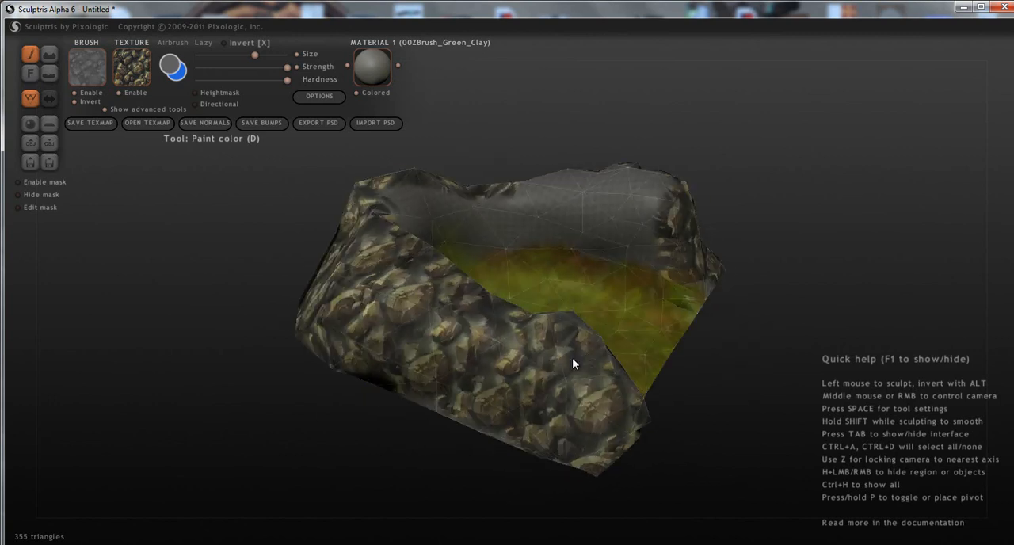
Paint the stone texture over the inner faces of both side walls and the back wall.
mouse_move(644, 256)
mouse_down()
mouse_move(643, 235)
mouse_move(567, 226)
mouse_move(515, 252)
mouse_up()
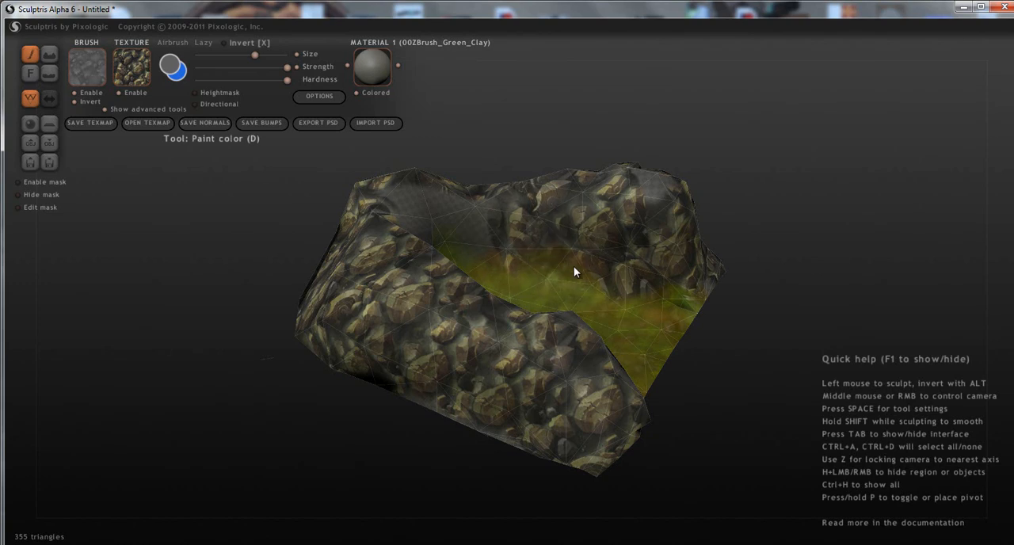
mouse_move(645, 239)
mouse_down()
mouse_move(663, 234)
mouse_move(646, 199)
mouse_move(645, 212)
mouse_move(700, 263)
mouse_move(494, 209)
mouse_move(425, 212)
mouse_up()
mouse_move(424, 212)
middle_down()
mouse_move(500, 247)
mouse_move(420, 237)
mouse_move(492, 232)
middle_up()
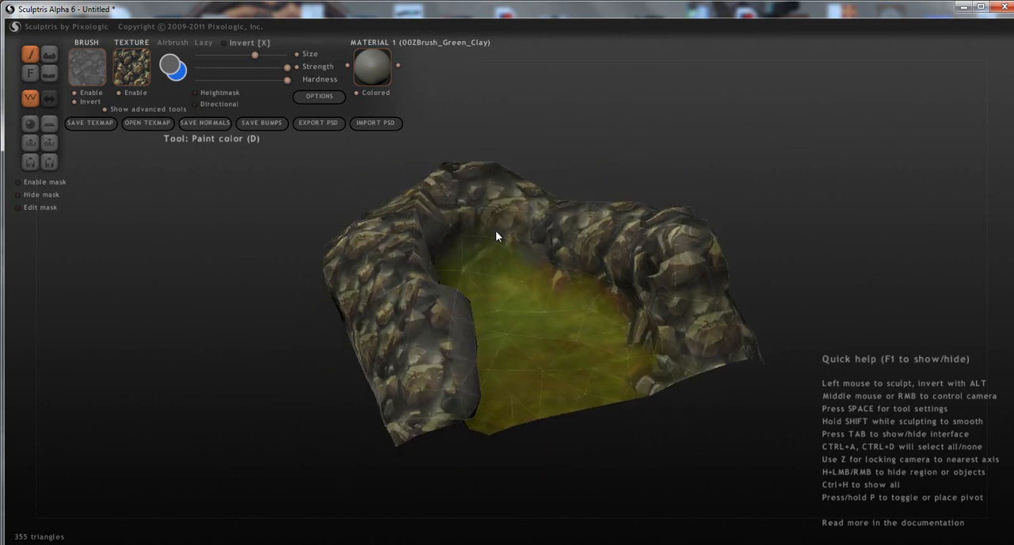
mouse_move(558, 244)
middle_down()
mouse_move(409, 229)
mouse_move(565, 231)
mouse_move(489, 242)
middle_up()
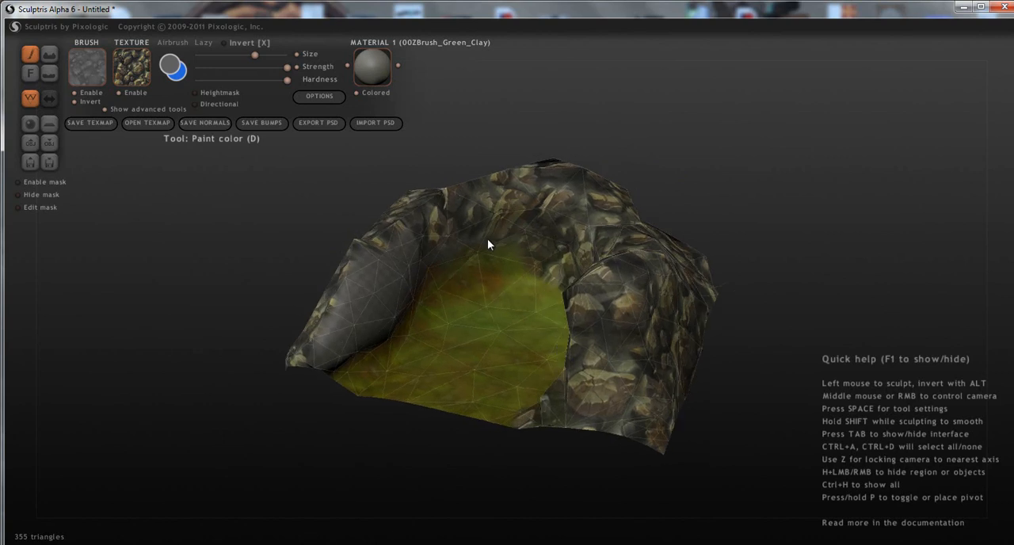
mouse_move(451, 246)
mouse_down()
mouse_move(356, 335)
mouse_move(321, 346)
mouse_up()
mouse_move(328, 344)
middle_down()
mouse_move(500, 285)
mouse_move(329, 241)
mouse_move(406, 236)
middle_up()
Switch to "Rockwall texture", lower the brush strength and paint it over the inner back wall and one inner side wall.
click(138, 77)
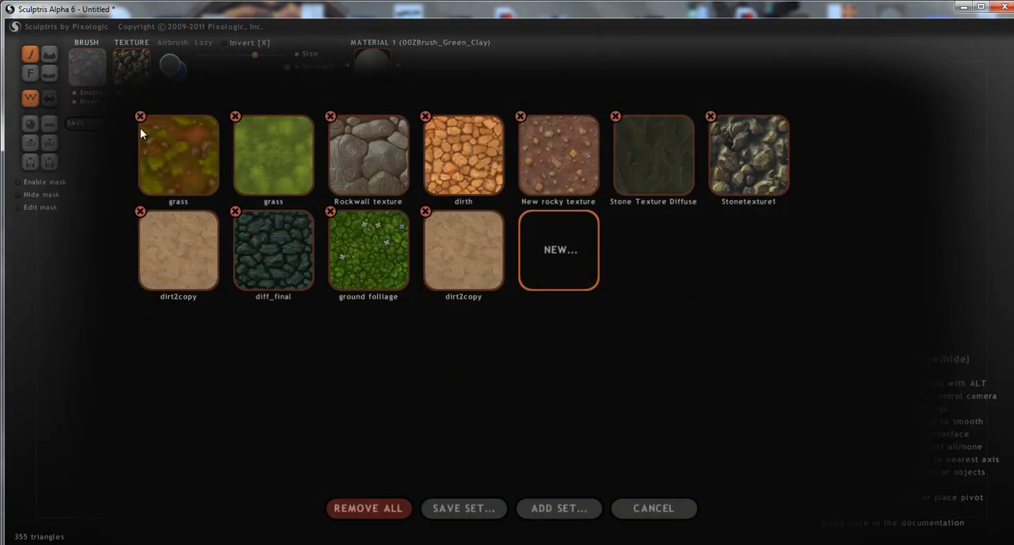
click(353, 159)
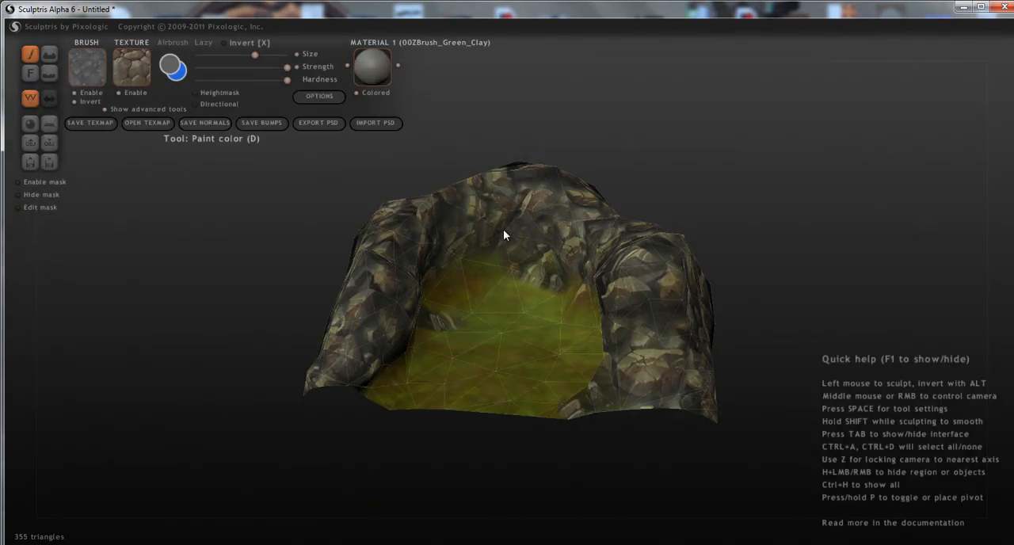
click(264, 68)
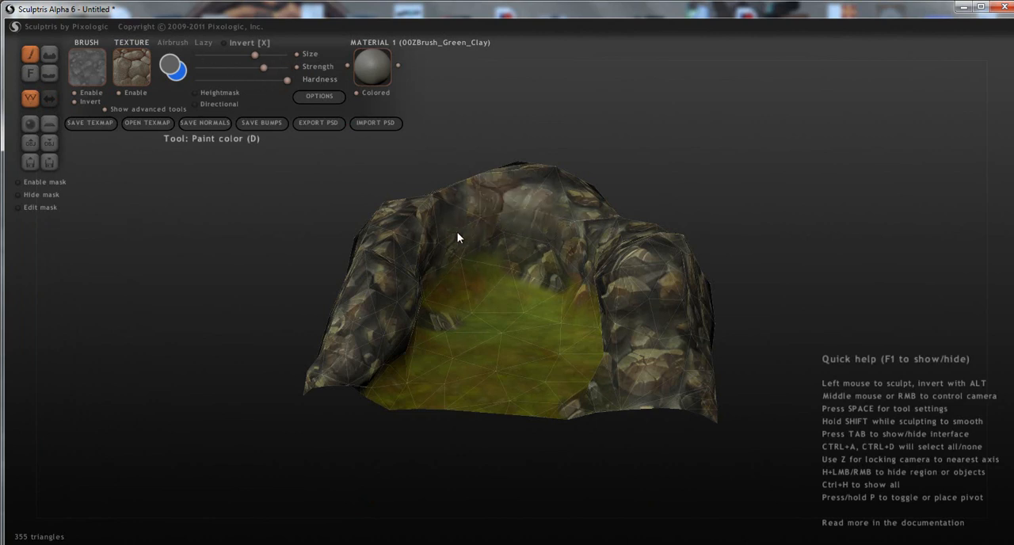
scroll(445, 299, up, 5)
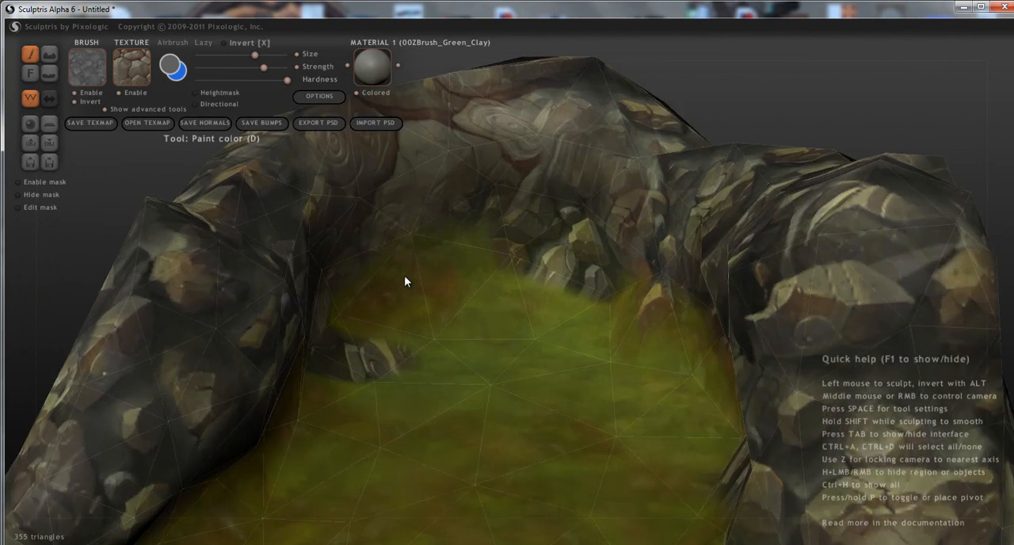
scroll(533, 248, down, 2)
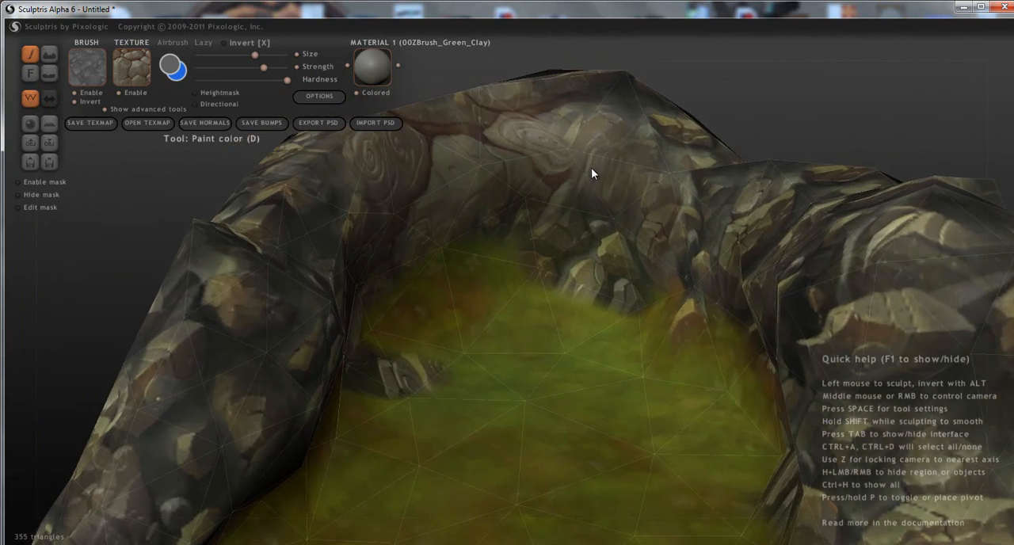
scroll(529, 263, down, 2)
right_drag(527, 257, 430, 317)
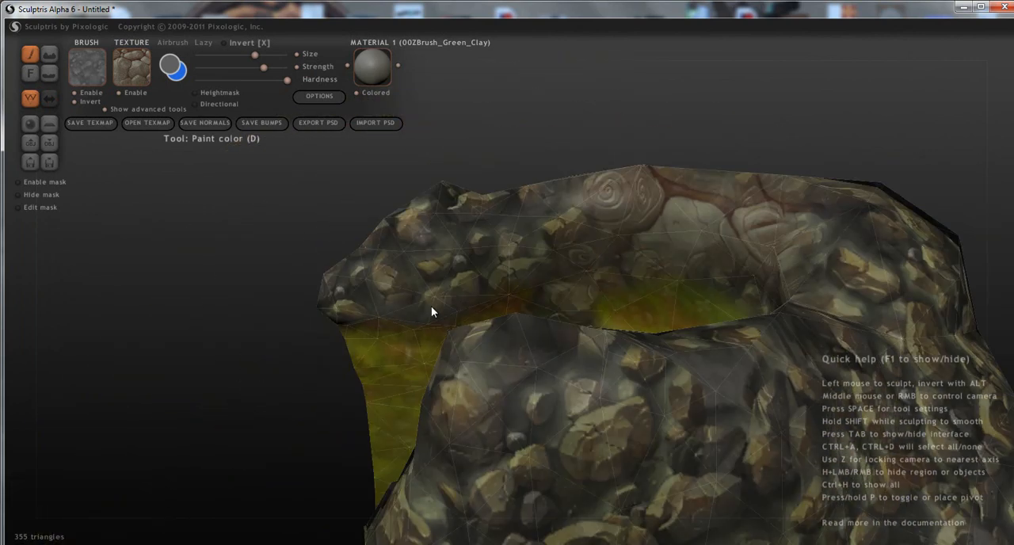
right_drag(533, 236, 400, 243)
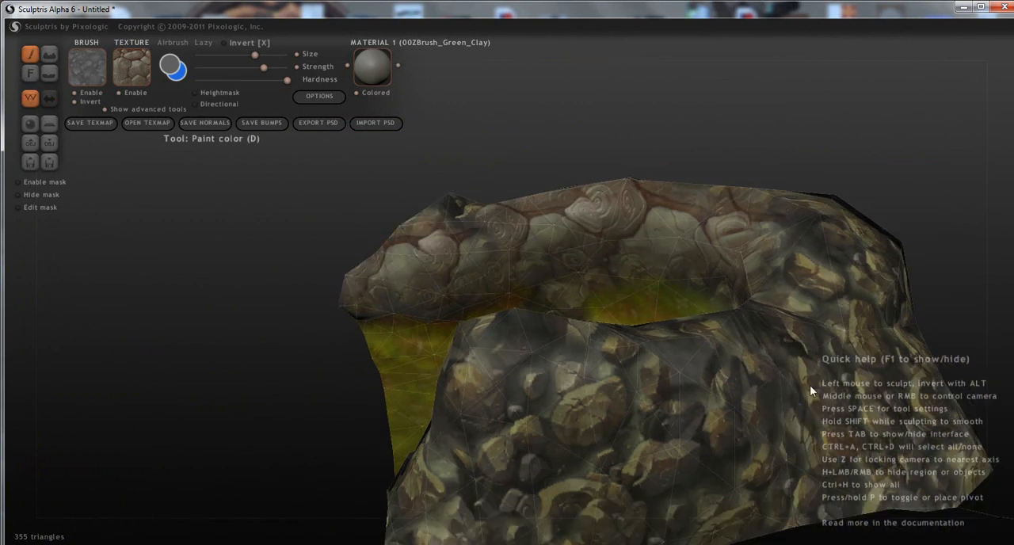
Blend the rock wall texture over the outer faces at the back and side of the enclosure.
right_drag(809, 385, 595, 452)
mouse_move(486, 440)
mouse_down()
mouse_move(467, 418)
mouse_move(449, 470)
mouse_move(527, 345)
mouse_move(672, 404)
mouse_move(651, 440)
mouse_move(691, 345)
mouse_move(701, 362)
mouse_up()
right_drag(702, 362, 582, 364)
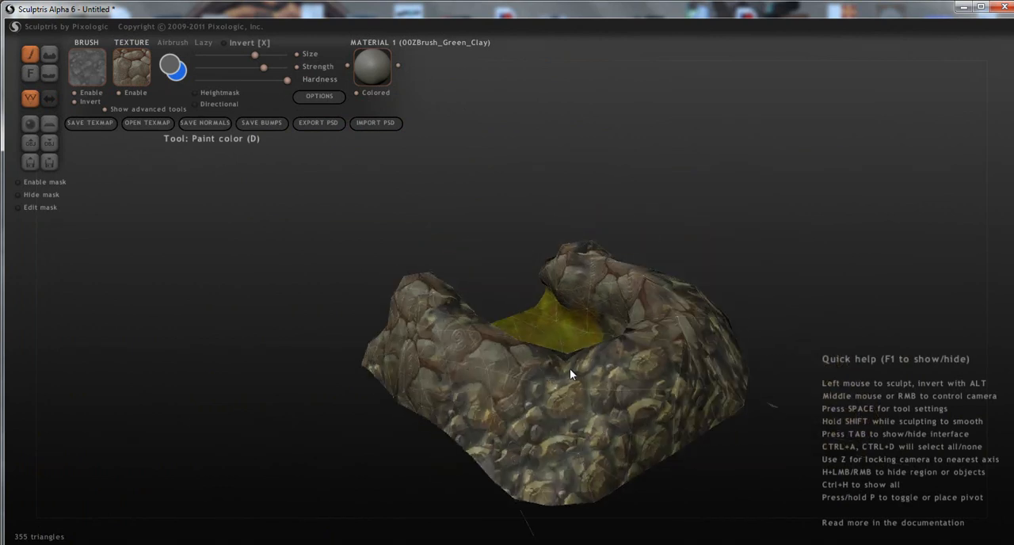
mouse_move(648, 330)
mouse_down()
mouse_move(597, 430)
mouse_move(552, 468)
mouse_move(486, 435)
mouse_move(643, 396)
mouse_up()
right_drag(610, 398, 572, 403)
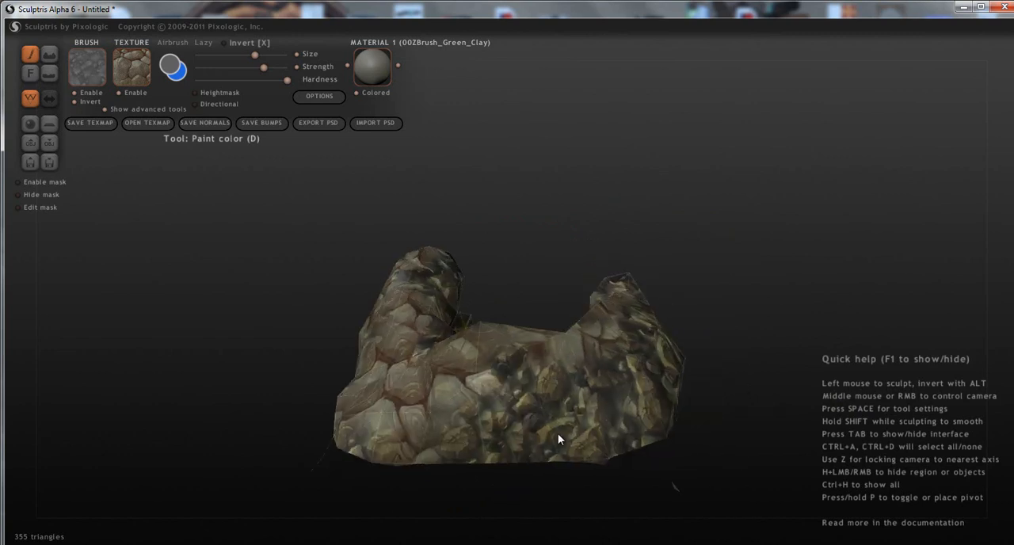
Cover the remaining side walls and their inner faces with the rock wall texture.
mouse_move(645, 403)
right_down()
mouse_move(531, 403)
mouse_move(350, 368)
right_up()
mouse_move(349, 366)
mouse_down()
mouse_move(486, 364)
mouse_move(548, 388)
mouse_move(370, 388)
mouse_move(405, 320)
mouse_up()
mouse_move(512, 298)
right_down()
mouse_move(584, 291)
mouse_move(461, 299)
mouse_move(475, 285)
mouse_move(647, 295)
right_up()
mouse_move(528, 285)
right_down()
mouse_move(510, 313)
mouse_move(470, 315)
right_up()
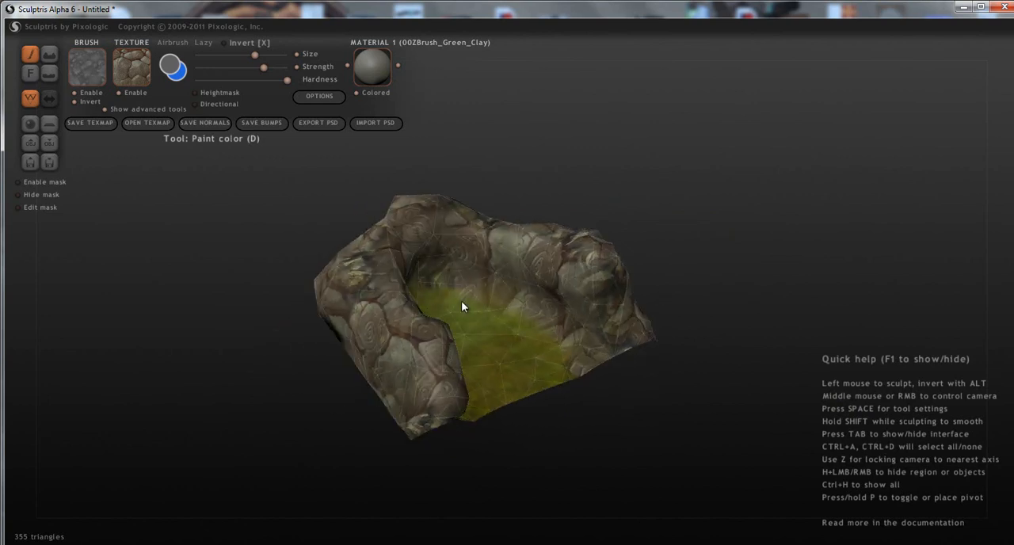
Select the "dirth" texture, test one dab on the floor's edge beside the inner wall, and undo it.
right_drag(514, 363, 499, 389)
scroll(453, 300, up, 3)
scroll(523, 365, up, 5)
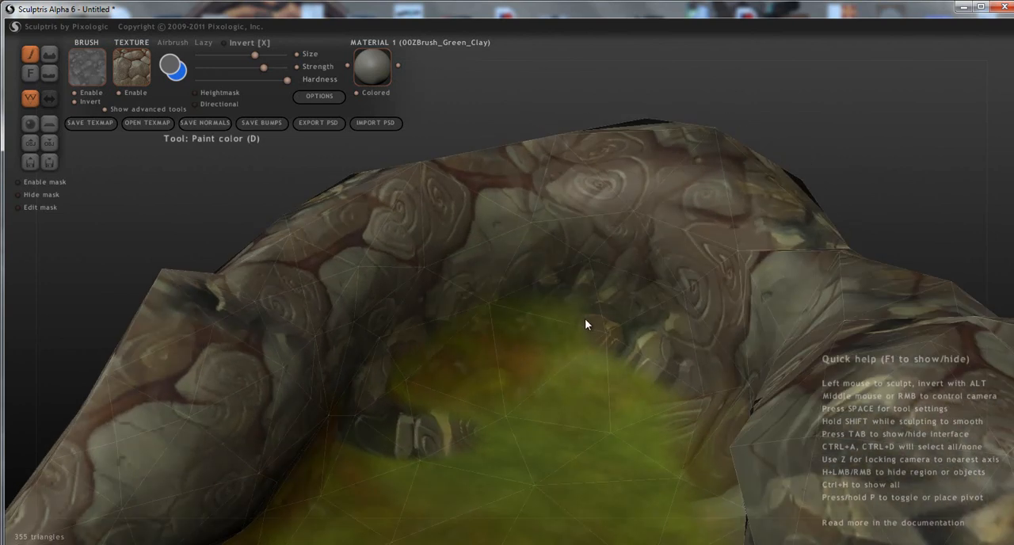
mouse_move(600, 307)
mouse_down()
mouse_move(554, 304)
mouse_move(588, 307)
mouse_up()
mouse_move(454, 324)
mouse_down()
mouse_move(438, 295)
mouse_move(444, 468)
mouse_up()
mouse_move(444, 467)
right_down()
mouse_move(442, 427)
mouse_move(524, 427)
mouse_move(499, 428)
right_up()
click(129, 80)
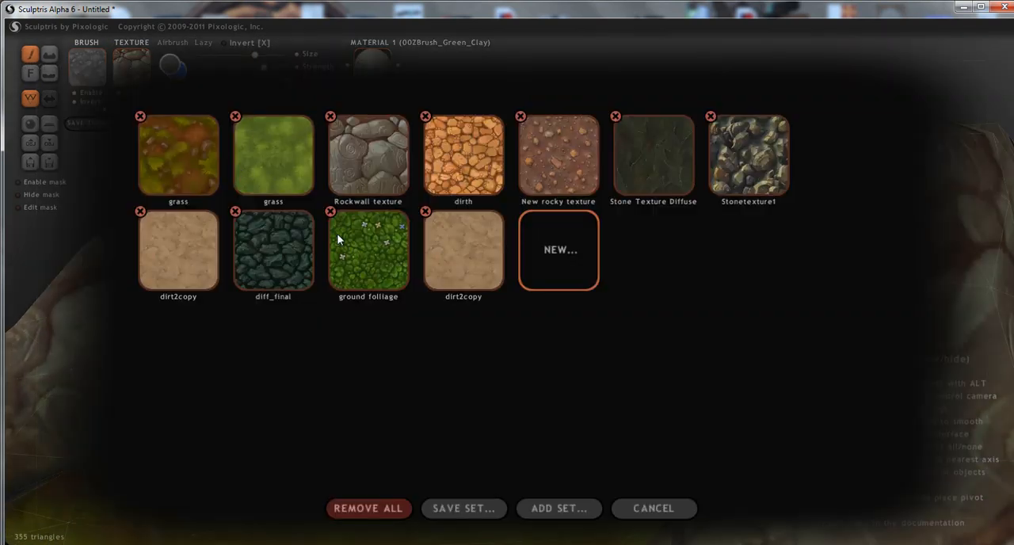
click(443, 167)
right_drag(547, 373, 396, 251)
right_drag(568, 343, 702, 373)
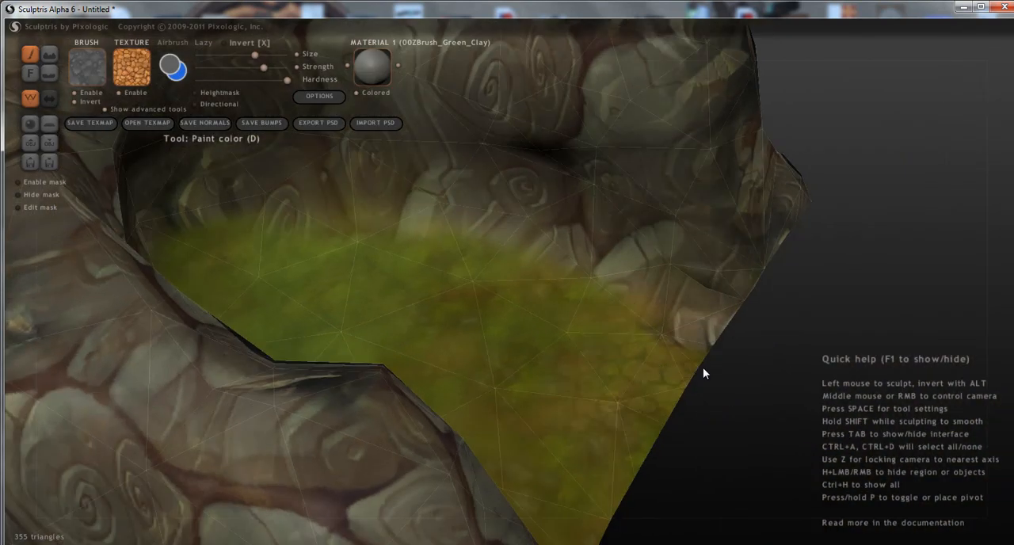
click(641, 315)
key(ctrl+z)
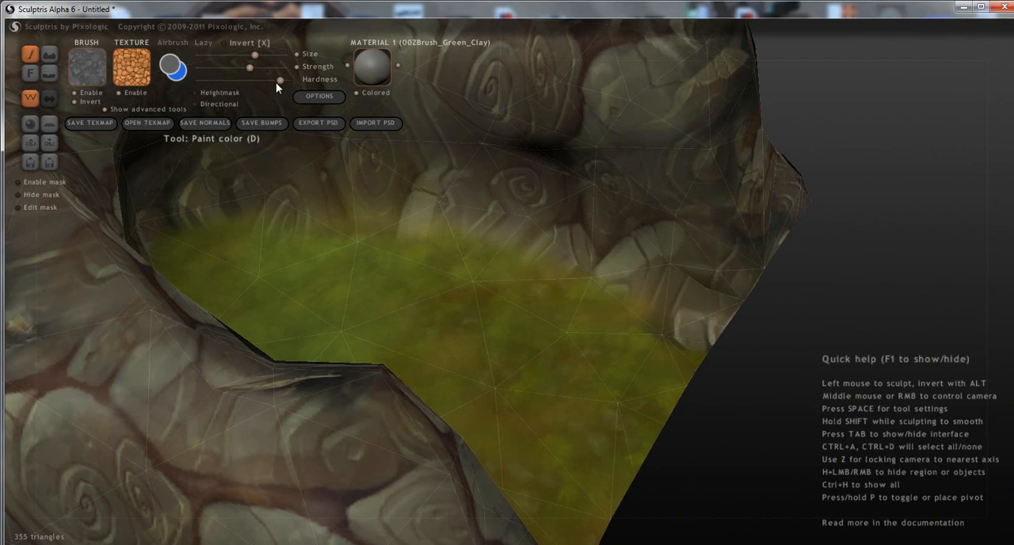
Lower the brush hardness and paint the "dirth" texture along the floor's edge at the base of the inner walls.
click(660, 316)
click(580, 276)
click(502, 261)
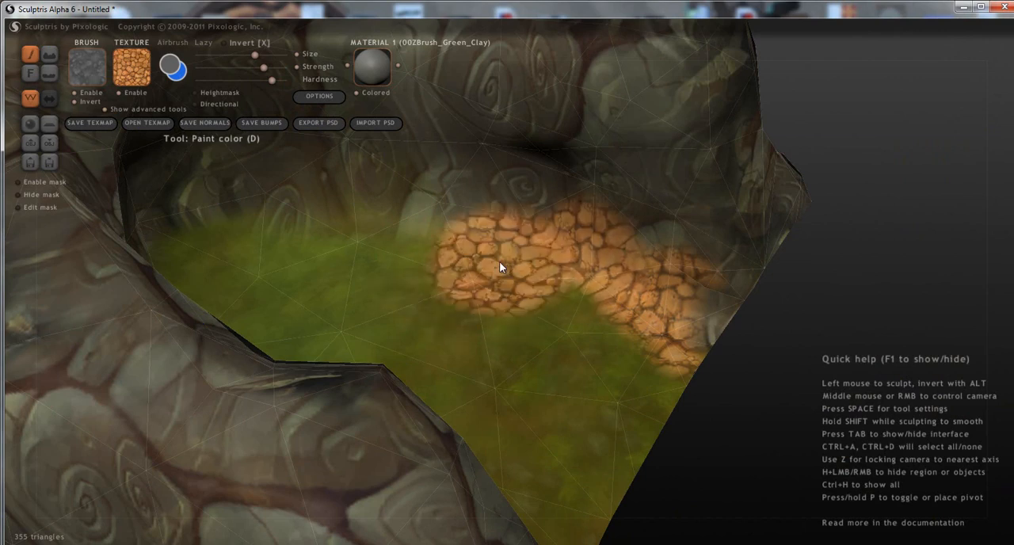
mouse_move(423, 230)
mouse_down()
mouse_move(362, 236)
mouse_move(309, 258)
mouse_up()
mouse_move(318, 269)
right_down()
mouse_move(242, 277)
mouse_move(620, 242)
mouse_move(618, 407)
mouse_move(574, 370)
right_up()
mouse_move(588, 285)
mouse_down()
mouse_move(491, 304)
mouse_move(466, 349)
mouse_up()
mouse_move(466, 349)
right_down()
mouse_move(464, 362)
mouse_move(525, 373)
right_up()
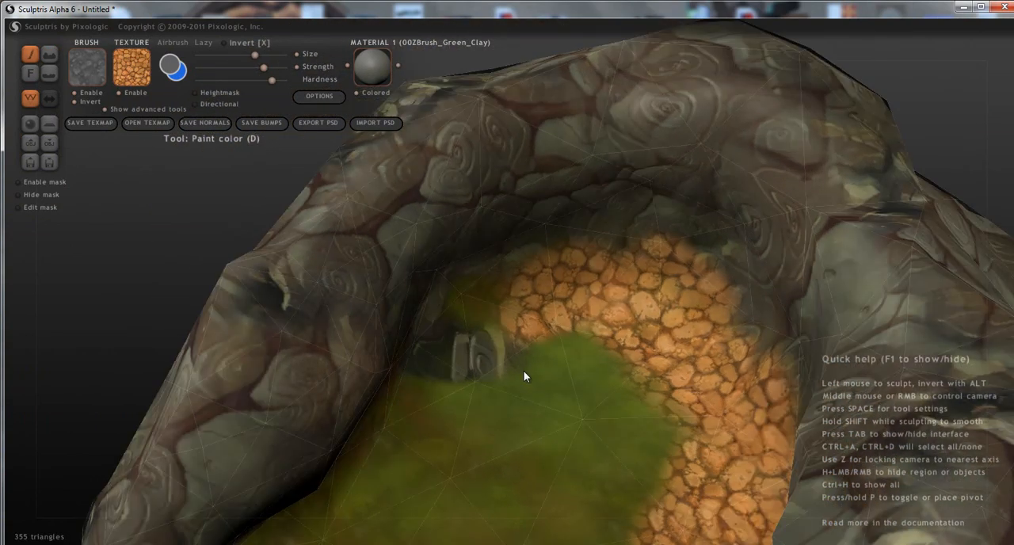
Extend the "dirth" band around the floor's back corner and along the opposite side wall to the open end.
drag(486, 342, 468, 396)
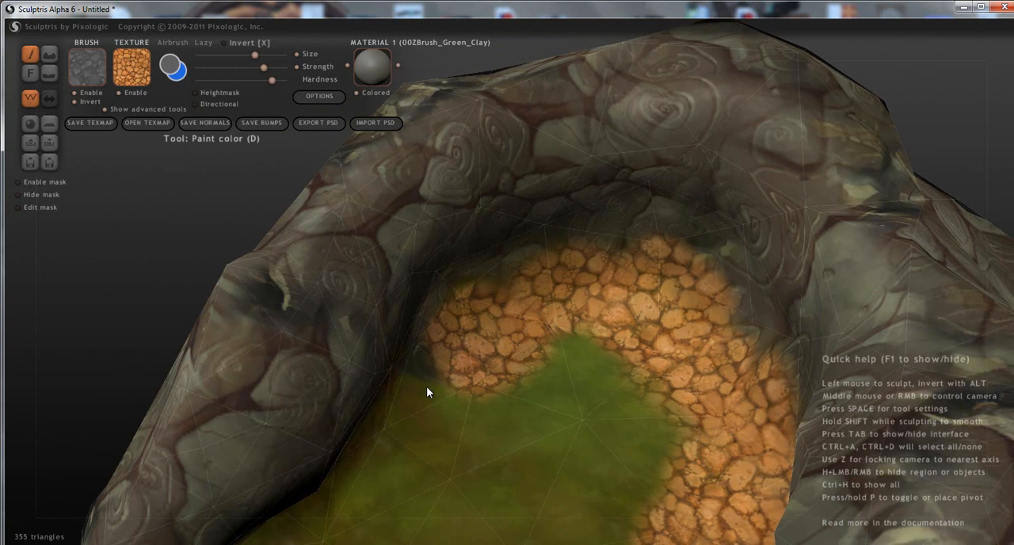
right_drag(448, 394, 362, 379)
mouse_move(455, 391)
mouse_down()
mouse_move(391, 395)
mouse_move(283, 430)
mouse_move(213, 431)
mouse_move(241, 465)
mouse_move(210, 462)
mouse_up()
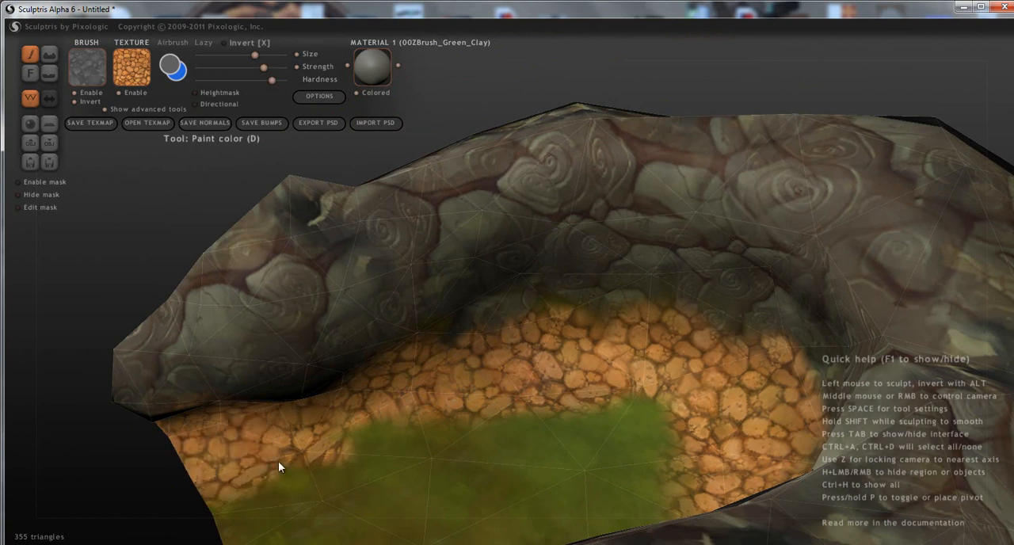
right_drag(379, 419, 839, 443)
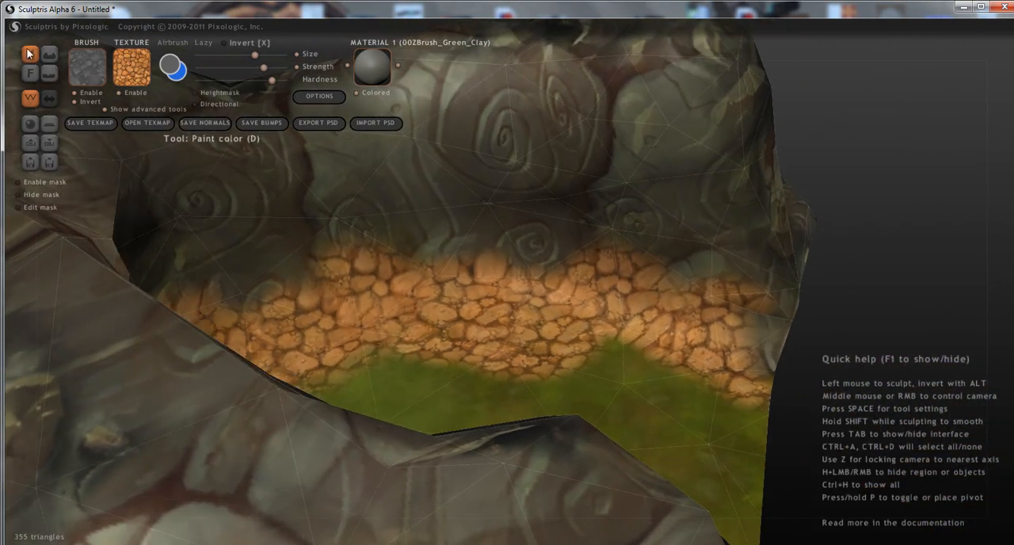
Switch to the brown-green "grass" texture and paint it over the orange stone band along one inner wall.
click(131, 66)
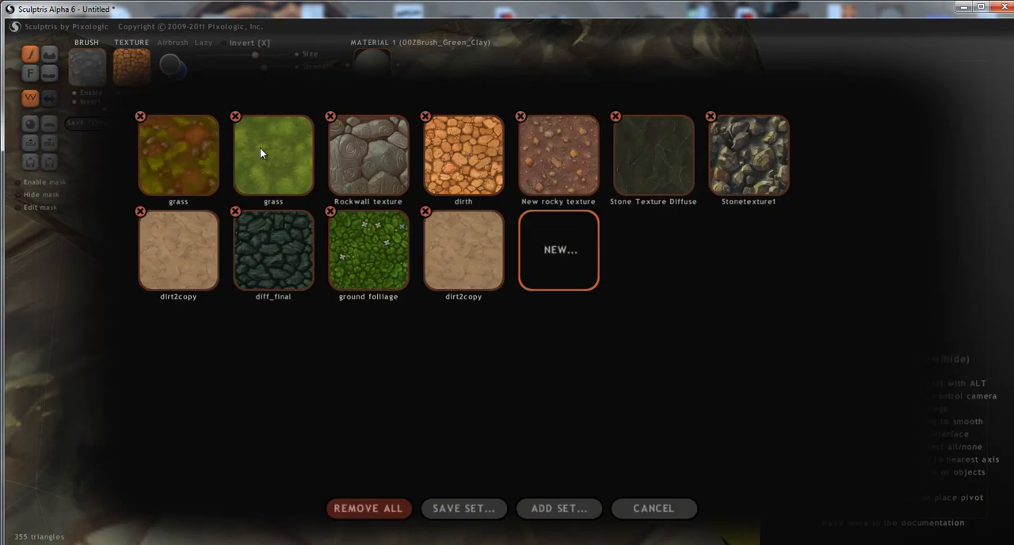
click(194, 159)
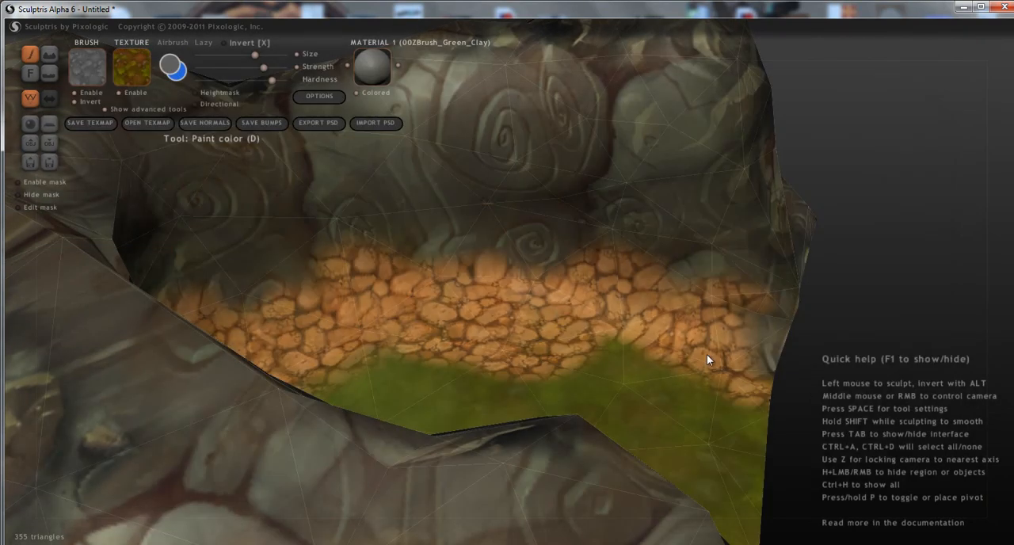
drag(711, 338, 681, 316)
click(615, 311)
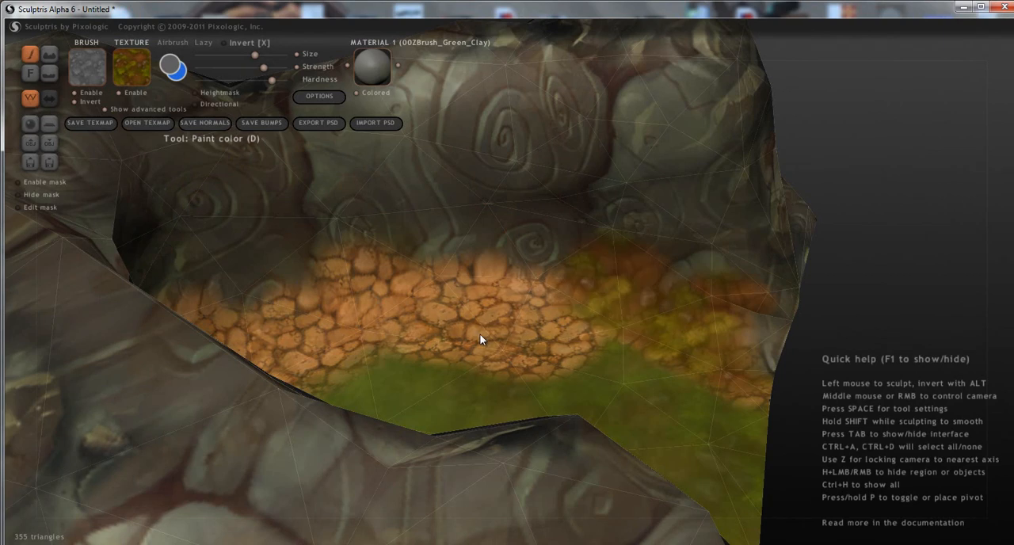
mouse_move(559, 340)
mouse_down()
mouse_move(427, 313)
mouse_move(321, 310)
mouse_move(242, 331)
mouse_up()
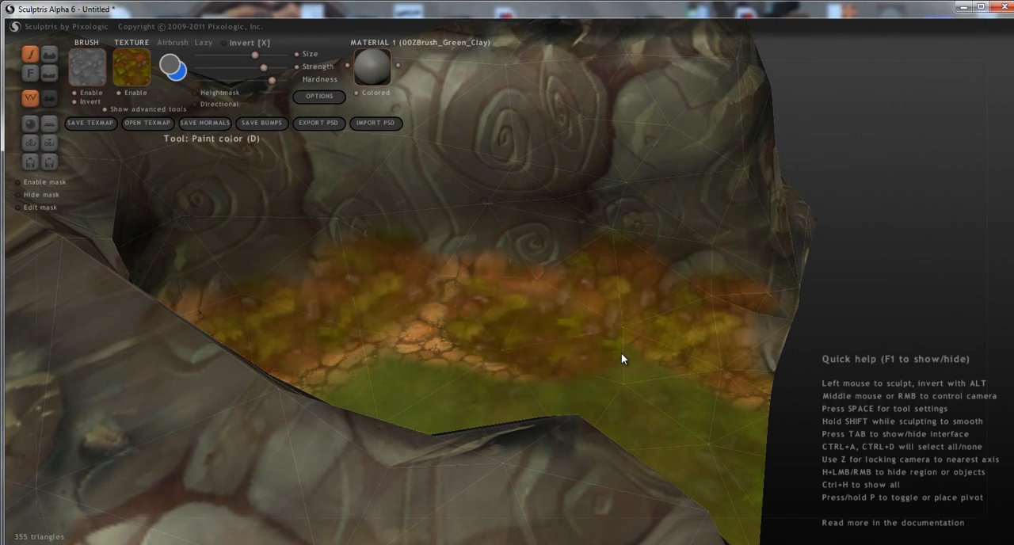
middle_drag(577, 332, 456, 357)
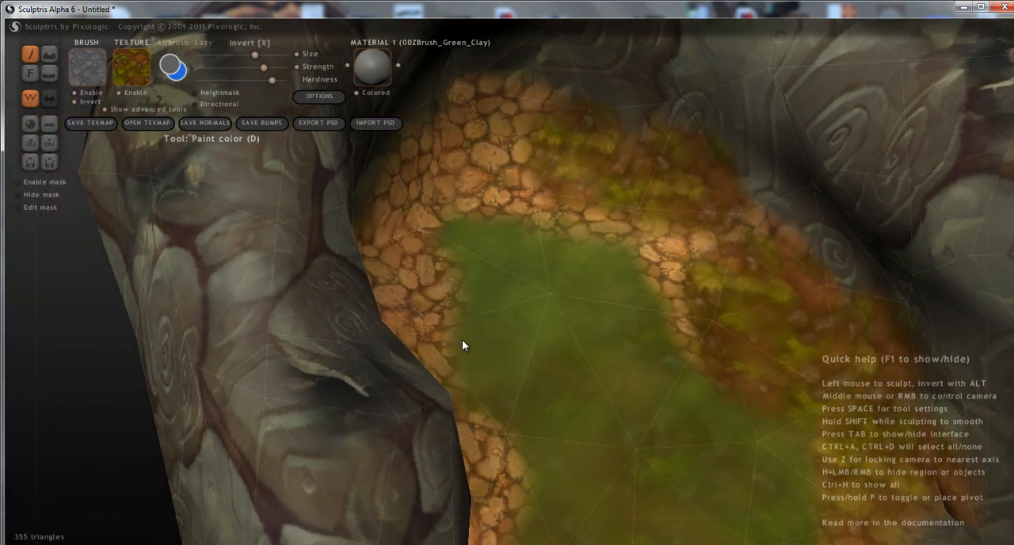
Widen the brown-green grass border towards the floor's centre and continue it over the stones at the back.
click(664, 358)
click(665, 273)
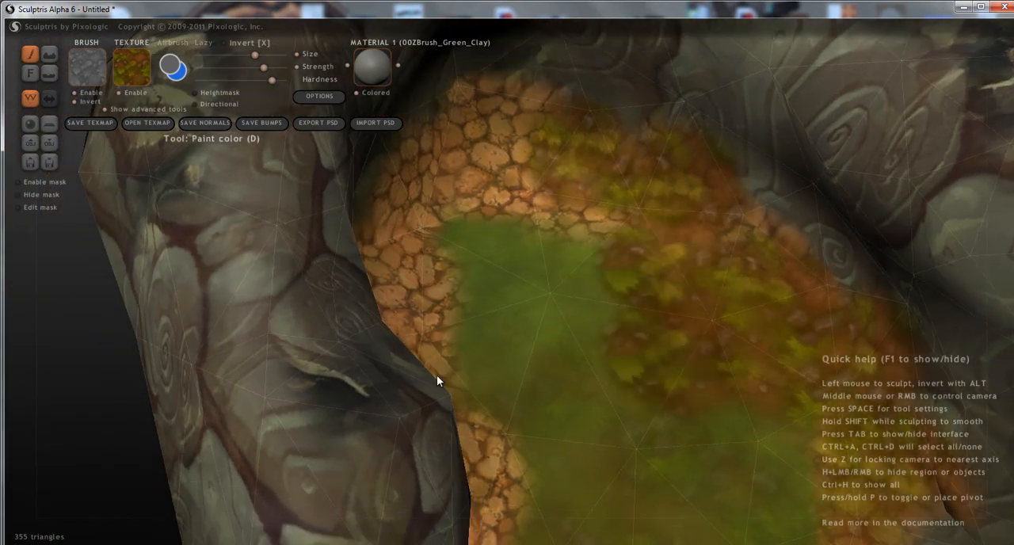
click(489, 145)
click(551, 195)
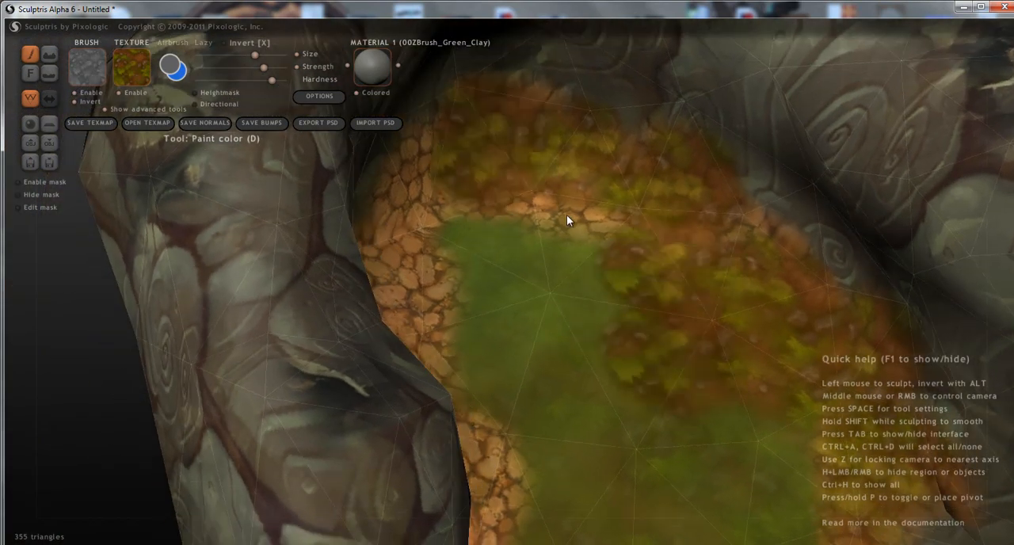
middle_drag(605, 369, 465, 320)
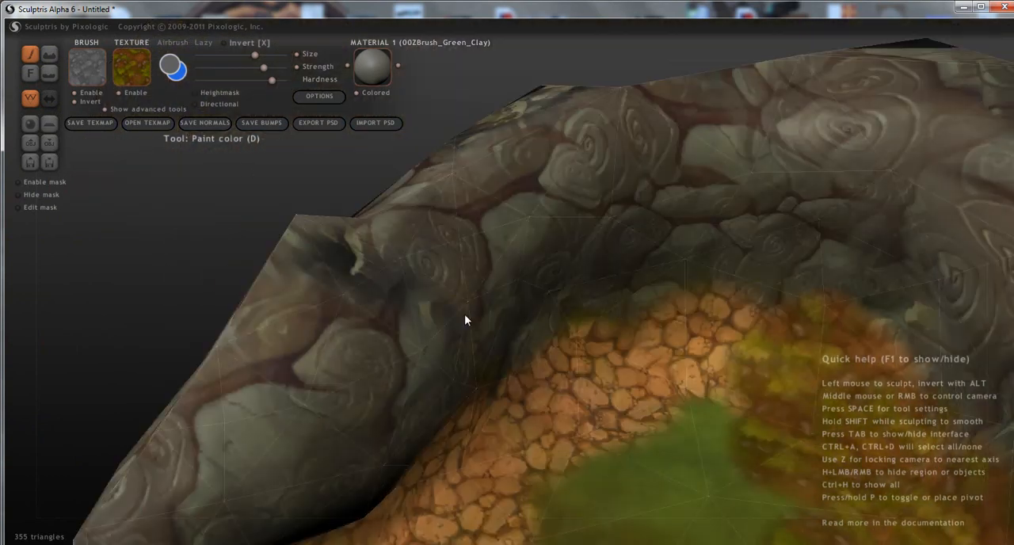
Cover the remaining orange stones along the opposite inner wall and open end with the brown-green grass texture.
click(673, 364)
click(598, 428)
middle_drag(530, 466, 460, 472)
click(410, 451)
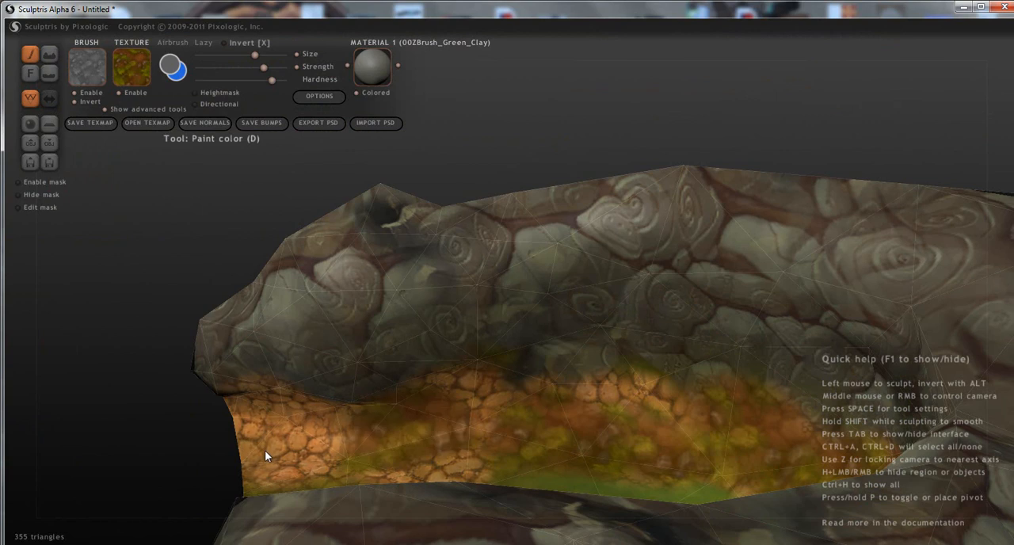
click(264, 450)
middle_drag(411, 474, 611, 492)
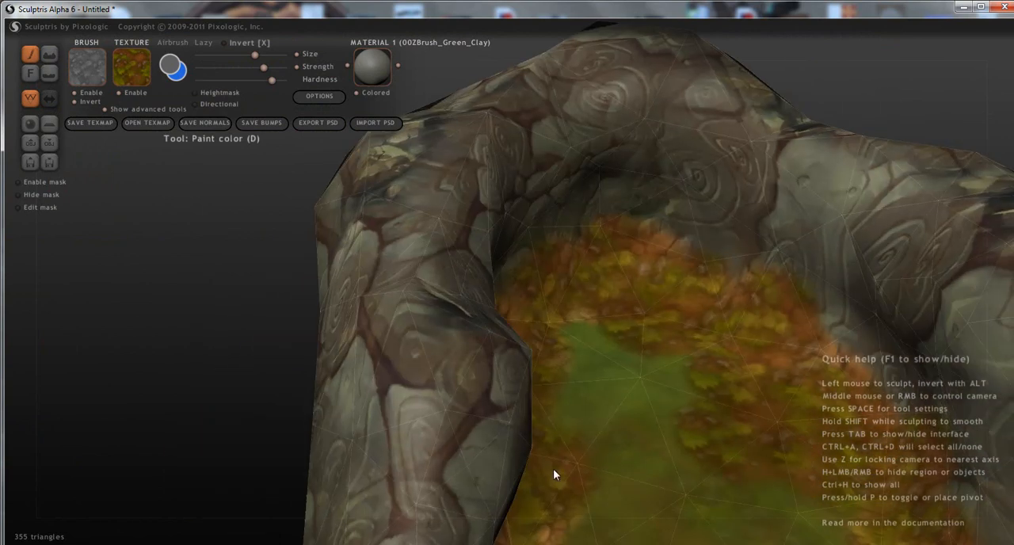
Switch to the light green "grass" texture and paint it over the back and middle of the floor.
click(135, 79)
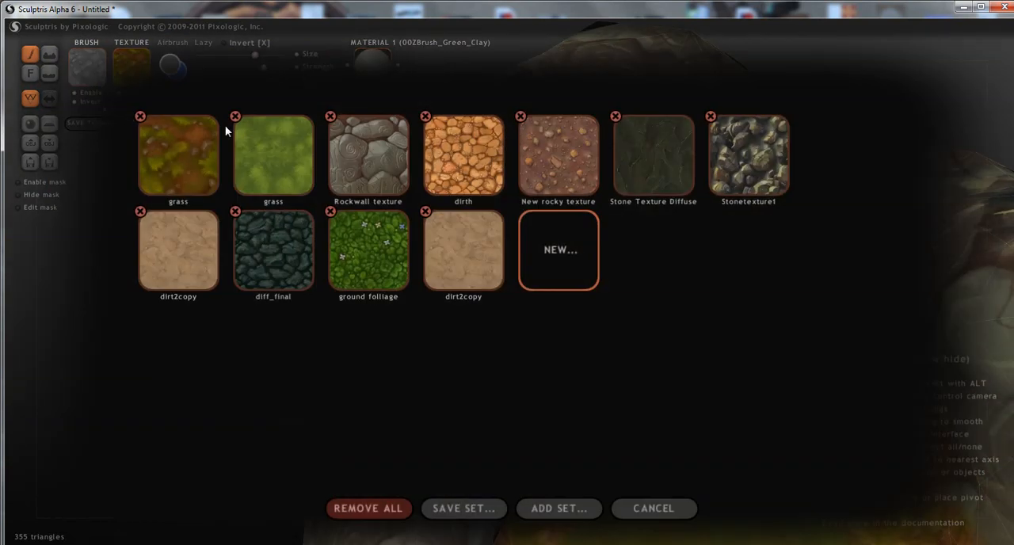
click(285, 162)
click(670, 315)
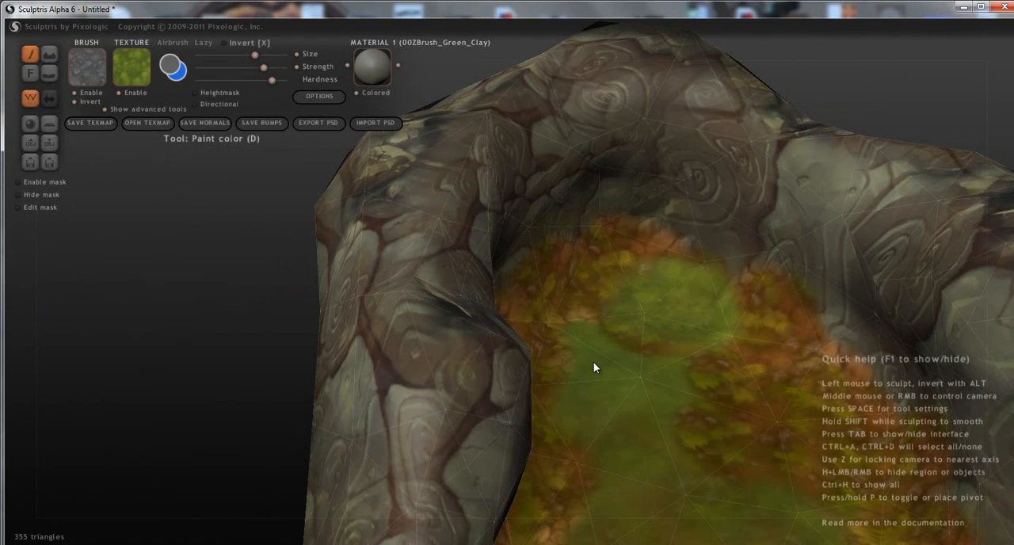
middle_drag(589, 310, 517, 360)
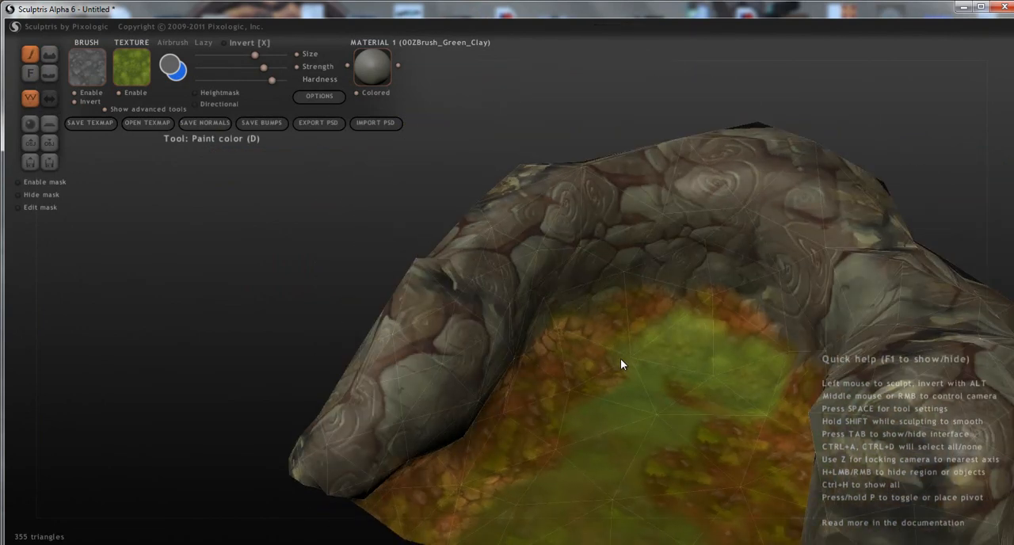
mouse_move(641, 385)
mouse_down()
mouse_move(572, 406)
mouse_move(568, 427)
mouse_up()
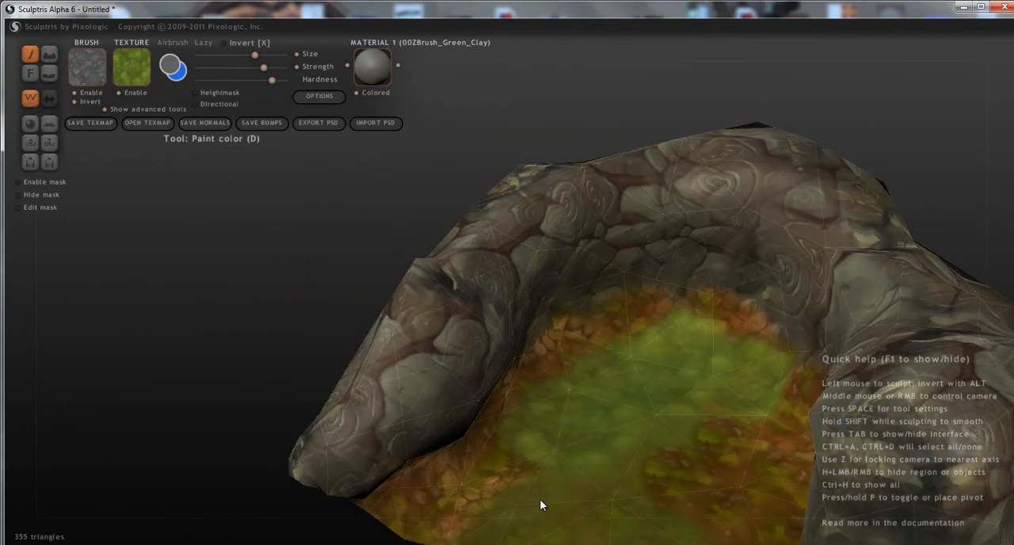
Fill the front and remaining side of the floor with light green grass, keeping a brown-green border along the walls.
middle_drag(533, 503, 513, 500)
drag(484, 439, 492, 447)
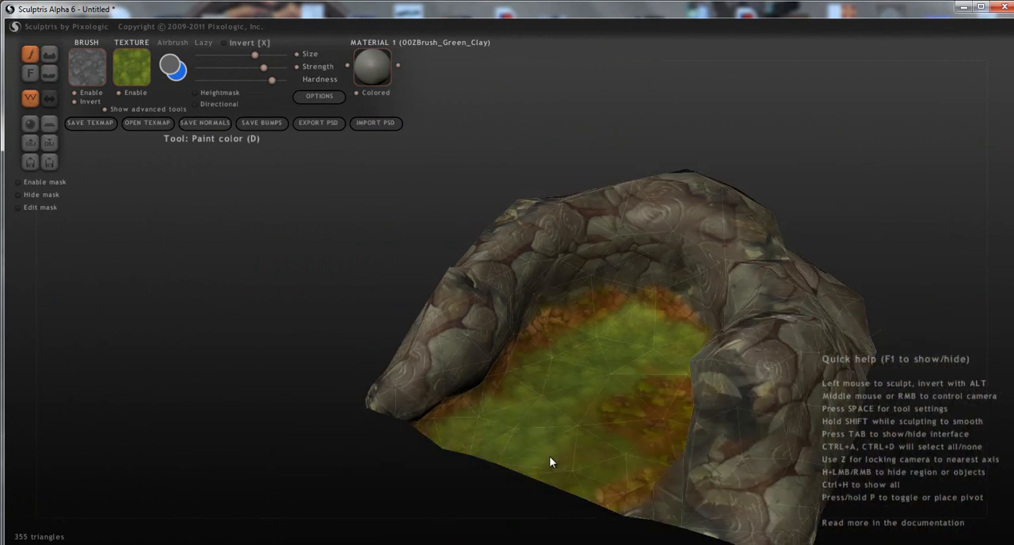
middle_drag(618, 430, 596, 351)
drag(545, 324, 605, 370)
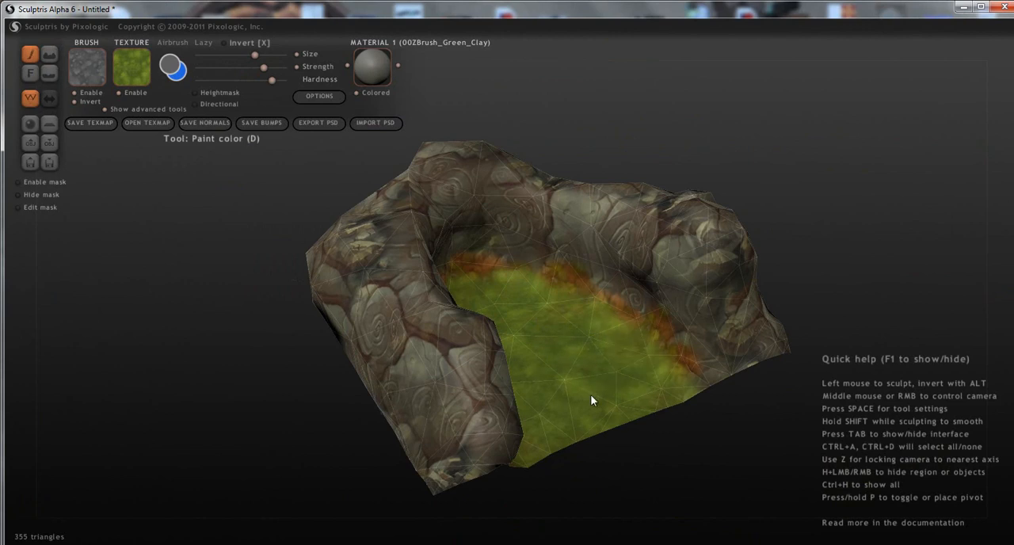
Select the "ground folliage" texture, try strokes on the back part of the floor, and undo them.
scroll(604, 369, up, 5)
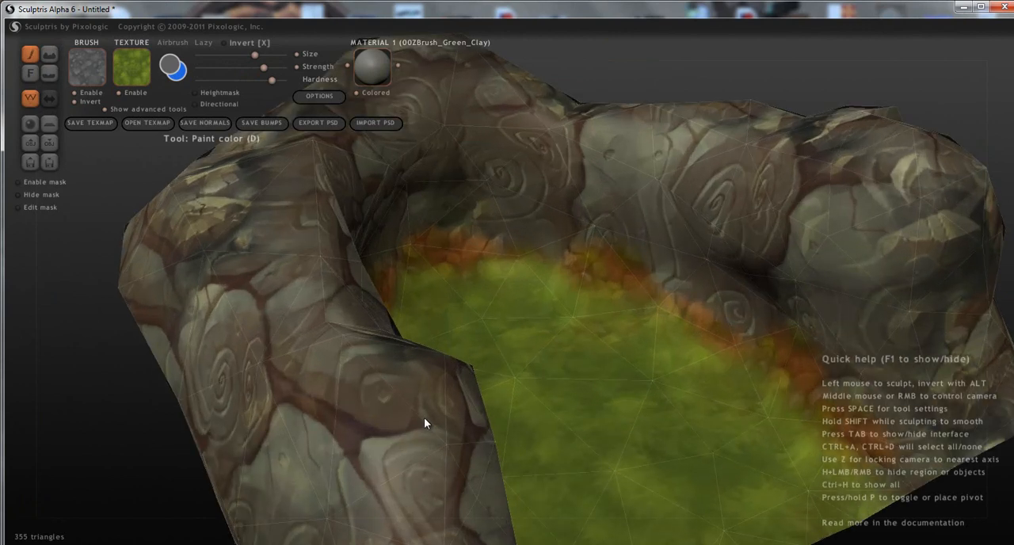
middle_drag(424, 419, 346, 254)
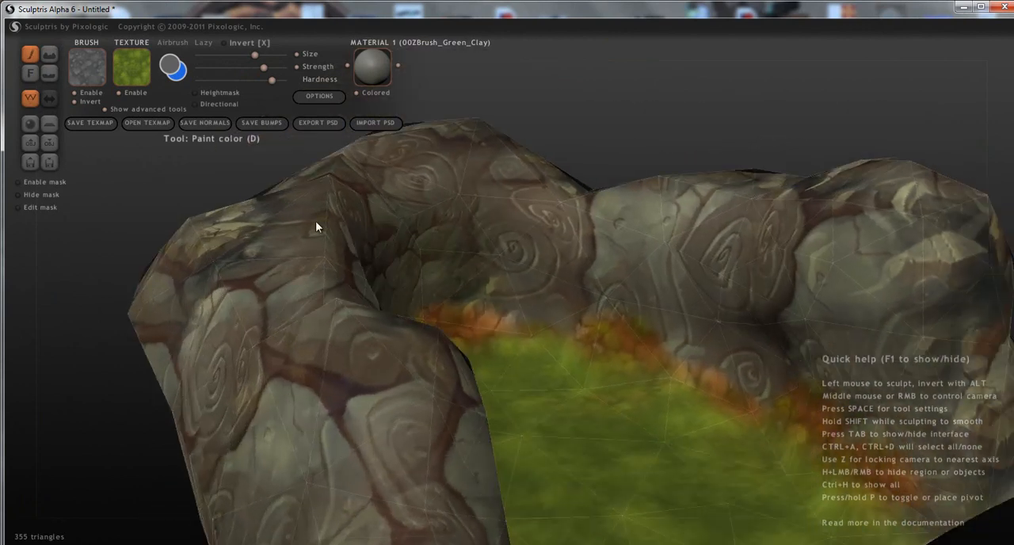
click(137, 66)
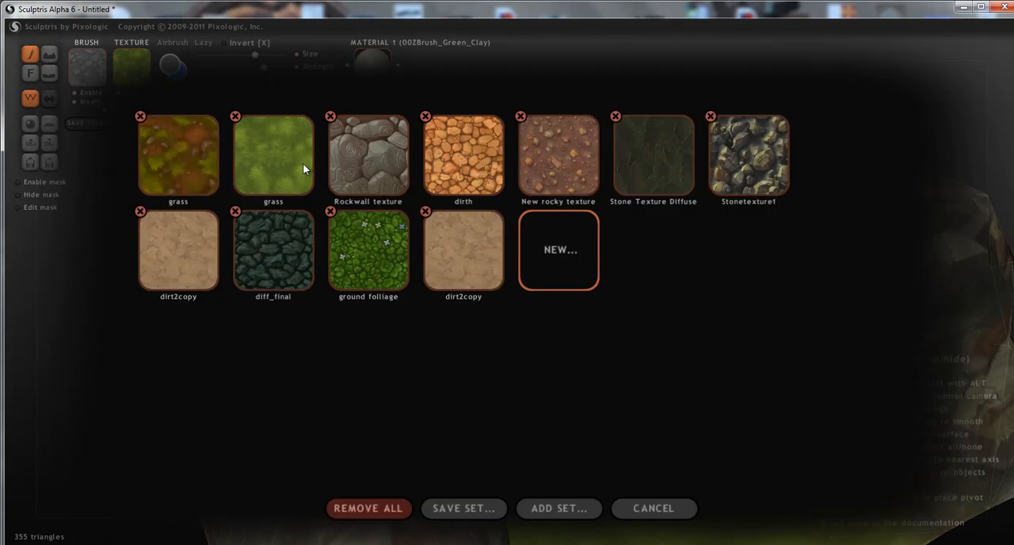
click(350, 238)
click(557, 346)
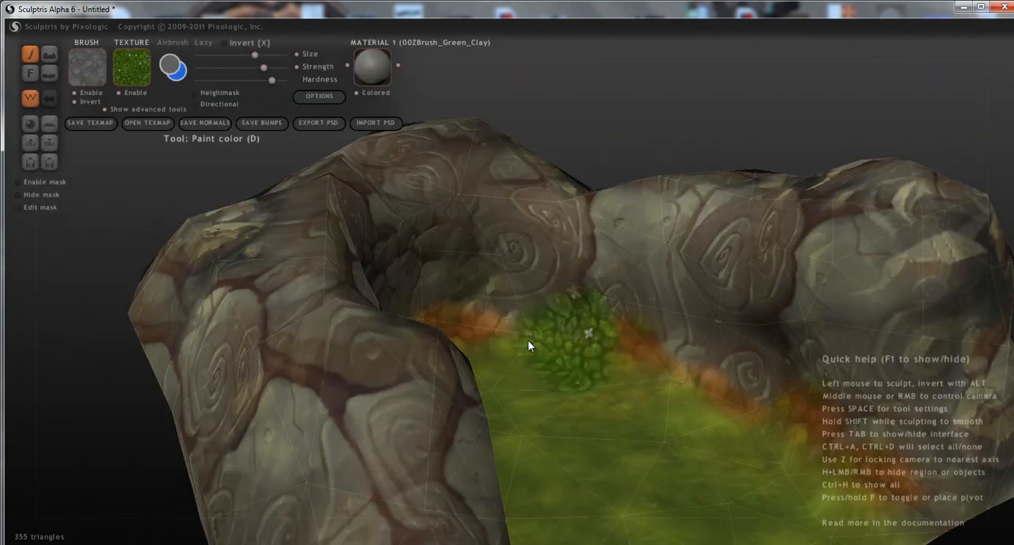
key(ctrl+z)
key(ctrl+z)
mouse_move(621, 413)
mouse_down()
mouse_move(493, 393)
mouse_move(521, 379)
mouse_move(553, 453)
mouse_up()
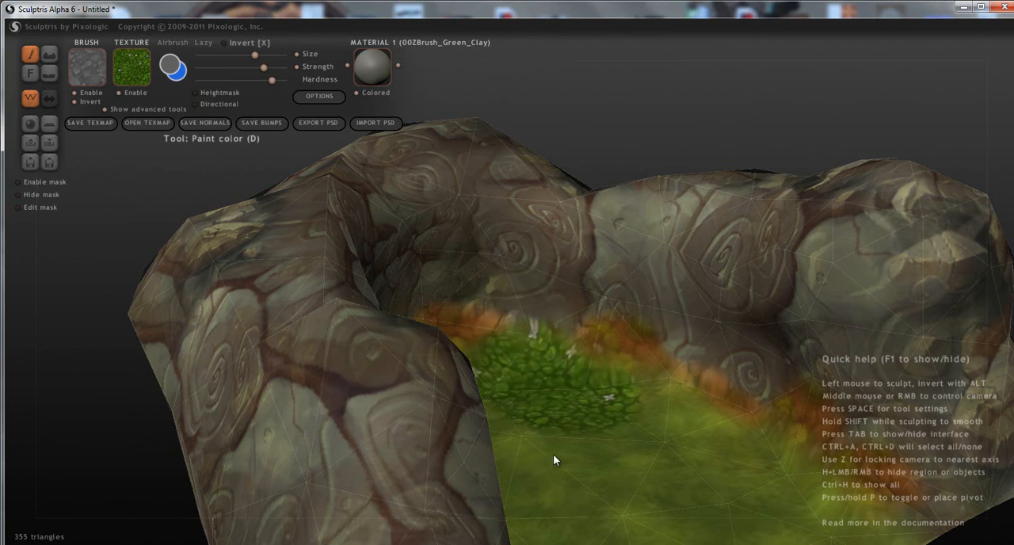
middle_drag(553, 453, 581, 463)
key(ctrl+z)
Lower the brush strength and lightly blend the "ground folliage" texture over the grass floor.
click(230, 69)
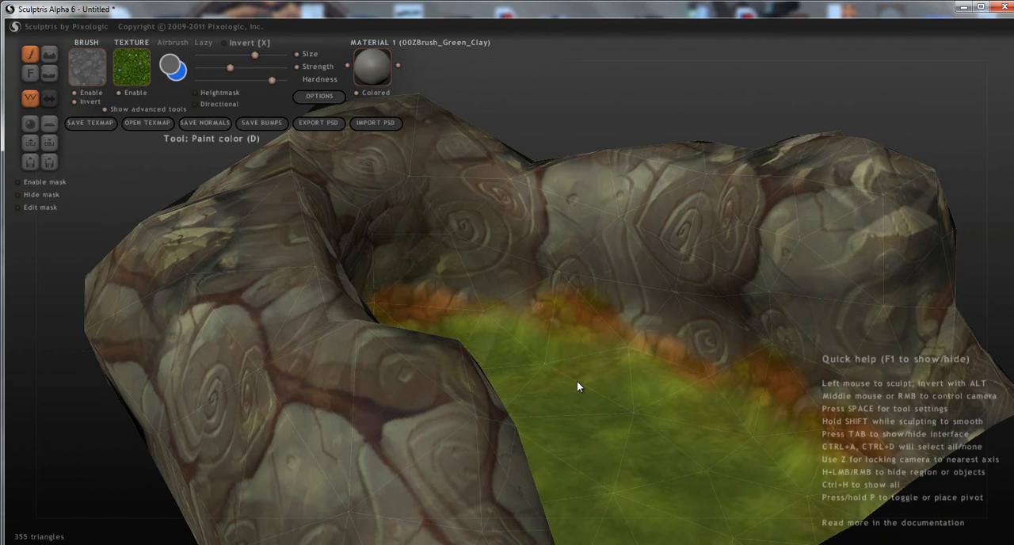
middle_drag(667, 445, 561, 388)
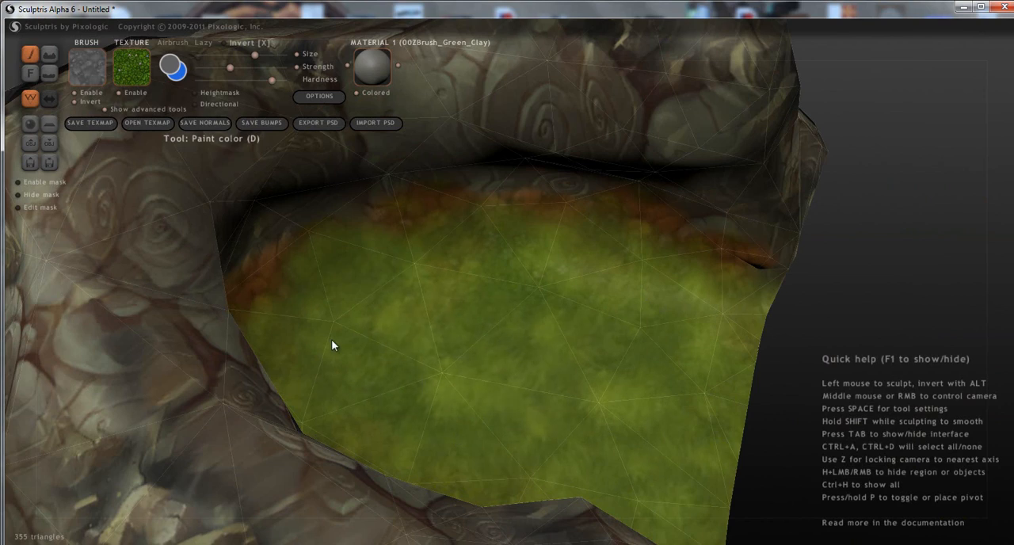
middle_drag(515, 436, 375, 407)
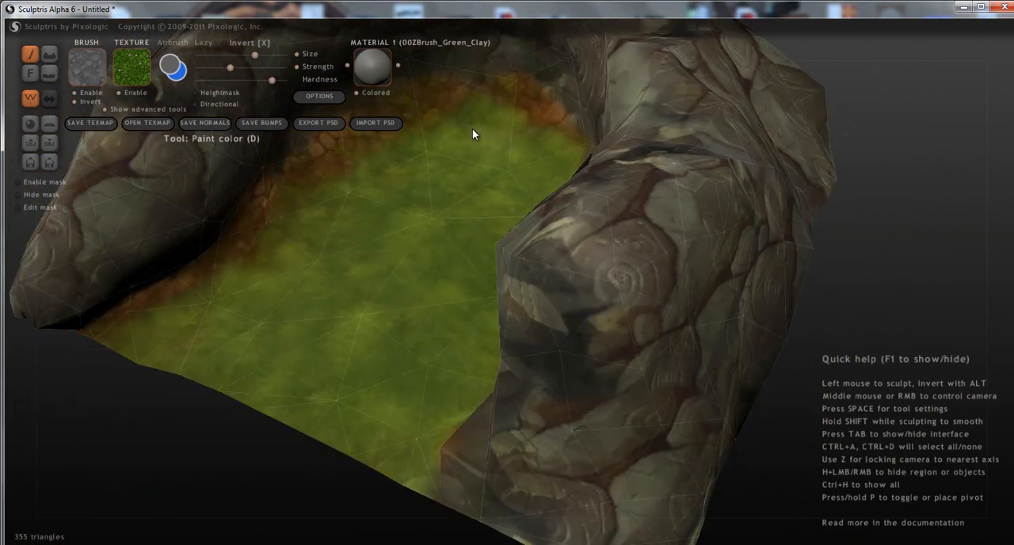
middle_drag(574, 169, 724, 381)
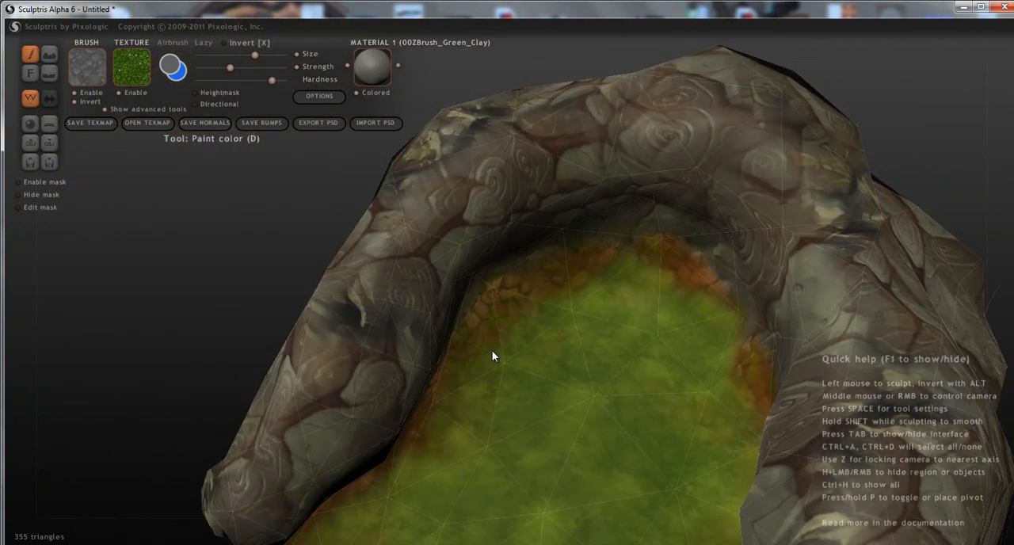
Switch the paint texture to "Stone Texture Diffuse".
scroll(437, 333, up, 1)
scroll(437, 339, up, 3)
middle_drag(346, 308, 144, 130)
click(132, 66)
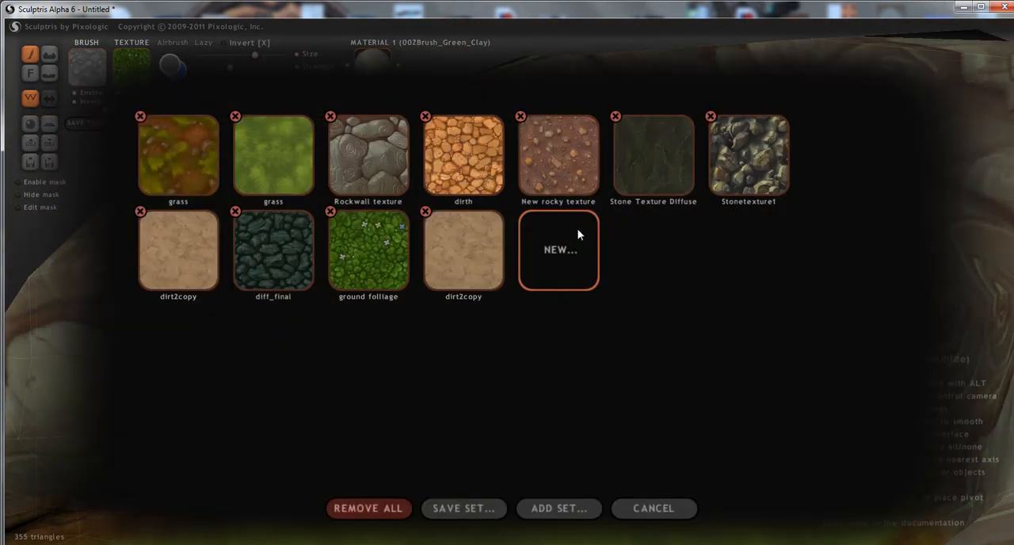
click(367, 265)
mouse_move(366, 262)
middle_down()
mouse_move(379, 276)
mouse_move(265, 312)
mouse_move(405, 299)
mouse_move(439, 304)
mouse_move(430, 310)
mouse_move(399, 310)
mouse_move(385, 227)
middle_up()
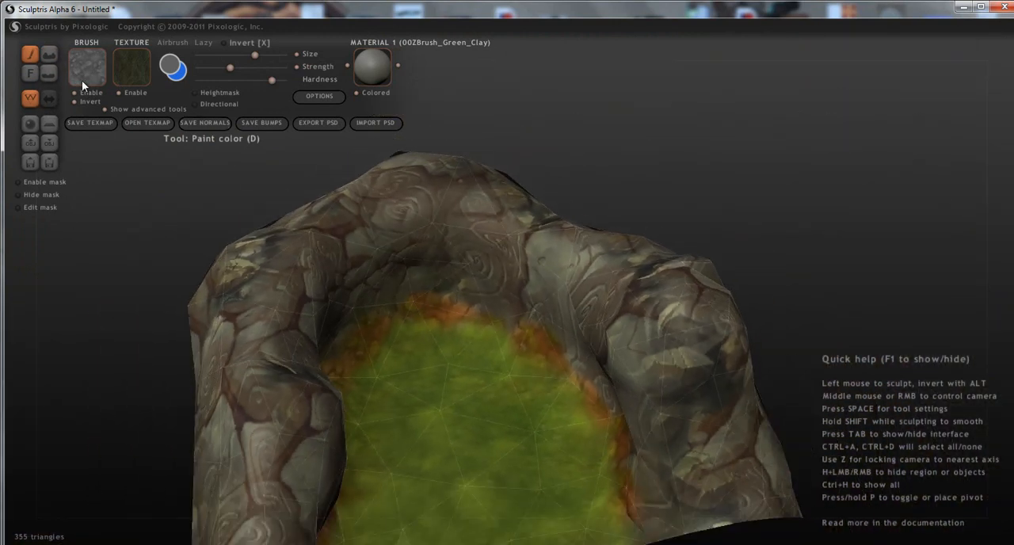
Raise the brush strength and size, and darken the back and adjoining inner rock walls with the "Stone Texture Diffuse" texture.
drag(230, 67, 251, 66)
drag(382, 228, 360, 208)
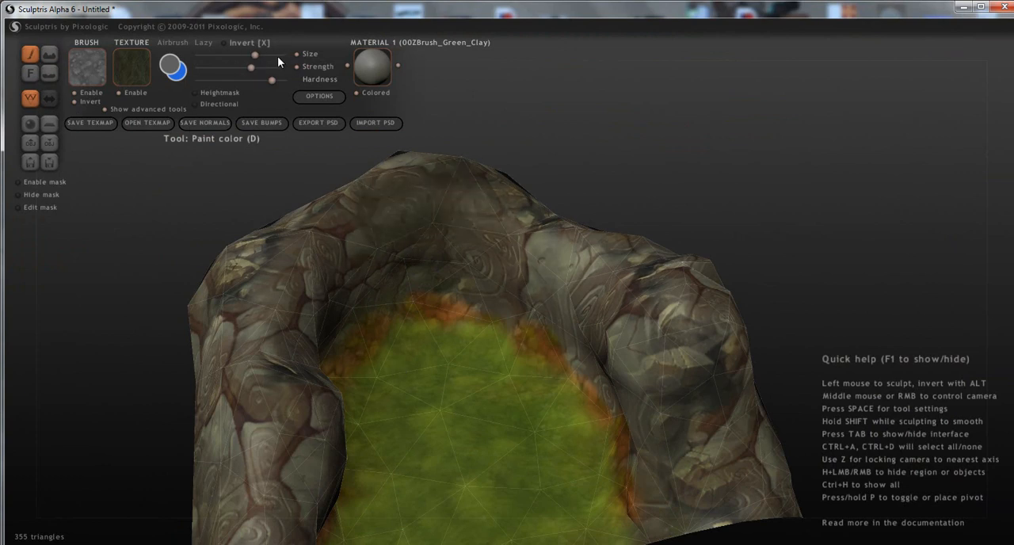
drag(489, 277, 436, 235)
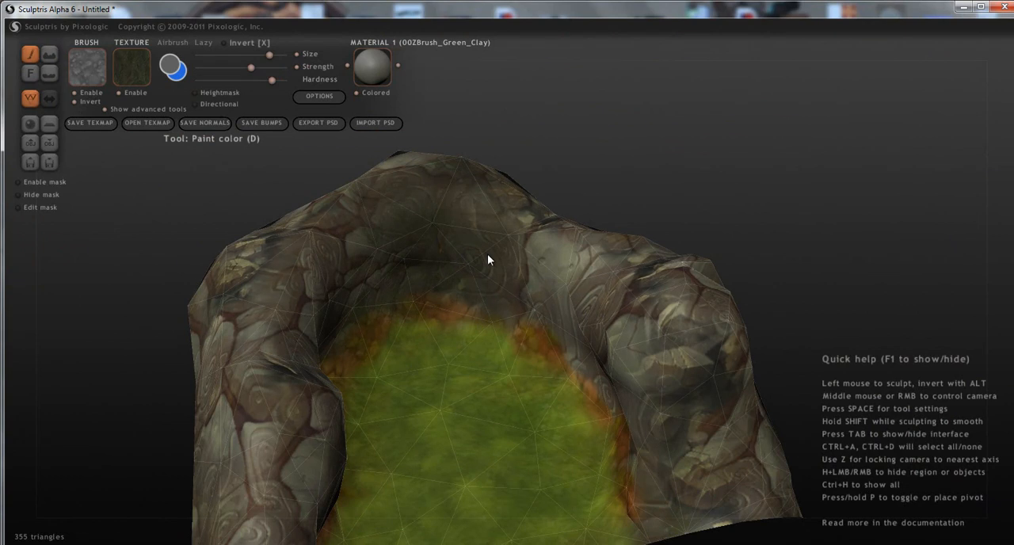
mouse_move(513, 258)
mouse_down()
mouse_move(604, 298)
mouse_move(567, 277)
mouse_up()
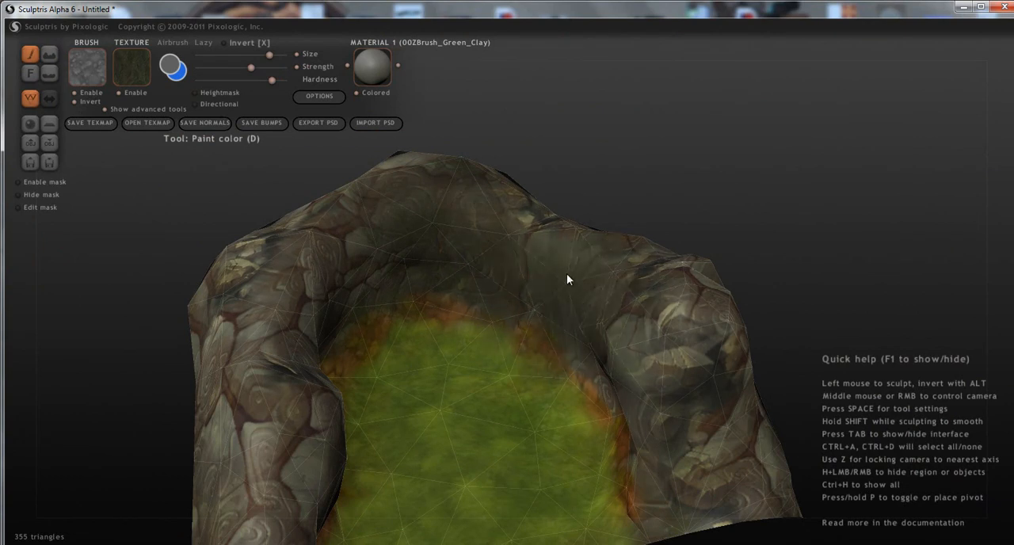
middle_drag(654, 370, 752, 370)
drag(620, 303, 707, 295)
Blend the "Stone Texture Diffuse" texture over the outer faces and tops of the rock walls all around the enclosure.
mouse_move(692, 325)
middle_down()
mouse_move(458, 309)
mouse_move(384, 345)
mouse_move(395, 385)
middle_up()
mouse_move(395, 385)
mouse_down()
mouse_move(432, 410)
mouse_move(445, 350)
mouse_move(755, 388)
mouse_move(806, 413)
mouse_move(372, 475)
mouse_move(530, 373)
mouse_up()
right_drag(748, 309, 476, 356)
mouse_move(476, 356)
mouse_down()
mouse_move(584, 344)
mouse_move(751, 379)
mouse_up()
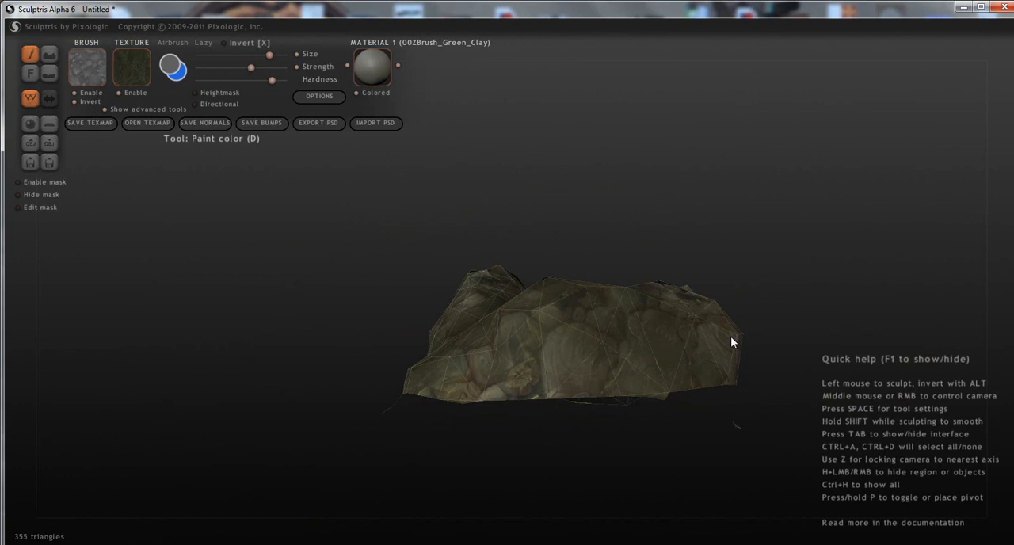
right_drag(730, 367, 524, 445)
drag(525, 439, 681, 479)
scroll(694, 464, down, 1)
mouse_move(707, 456)
right_down()
mouse_move(719, 432)
mouse_move(624, 441)
mouse_move(455, 396)
mouse_move(445, 380)
mouse_move(436, 402)
mouse_move(372, 383)
right_up()
right_drag(364, 337, 460, 525)
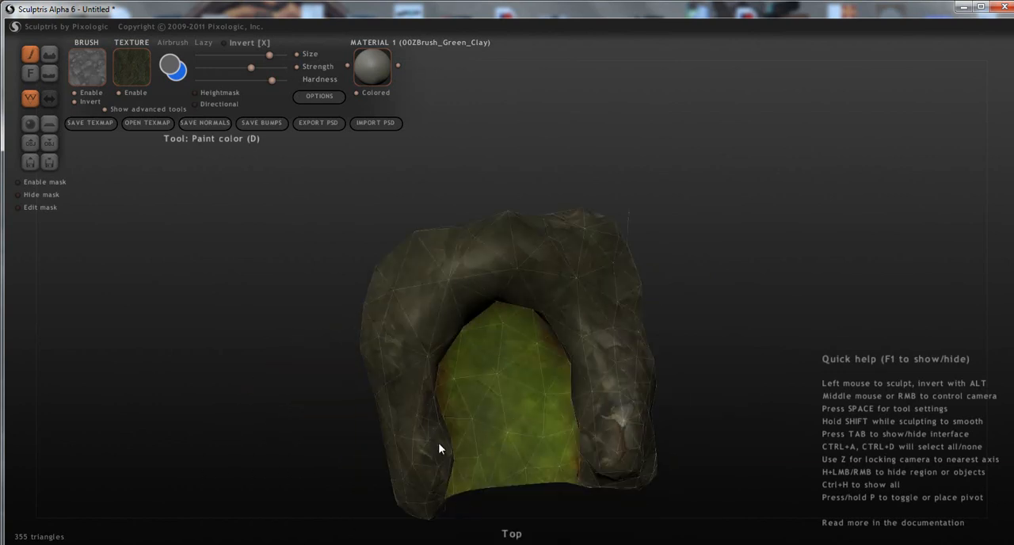
right_drag(457, 447, 645, 358)
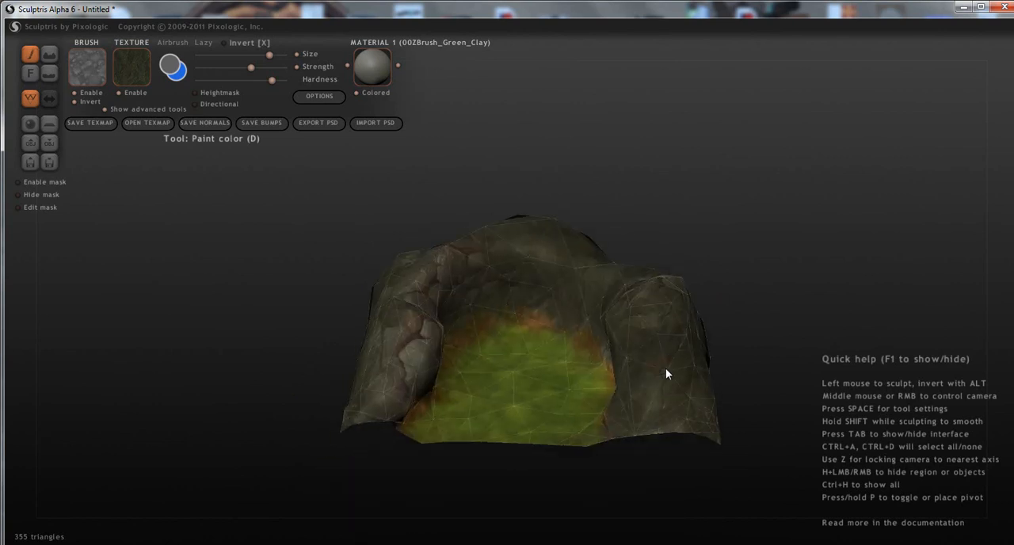
Darken the remaining lighter inner wall stones and the orange dirt border along the floor with "Stone Texture Diffuse".
scroll(496, 401, up, 4)
right_drag(423, 407, 452, 336)
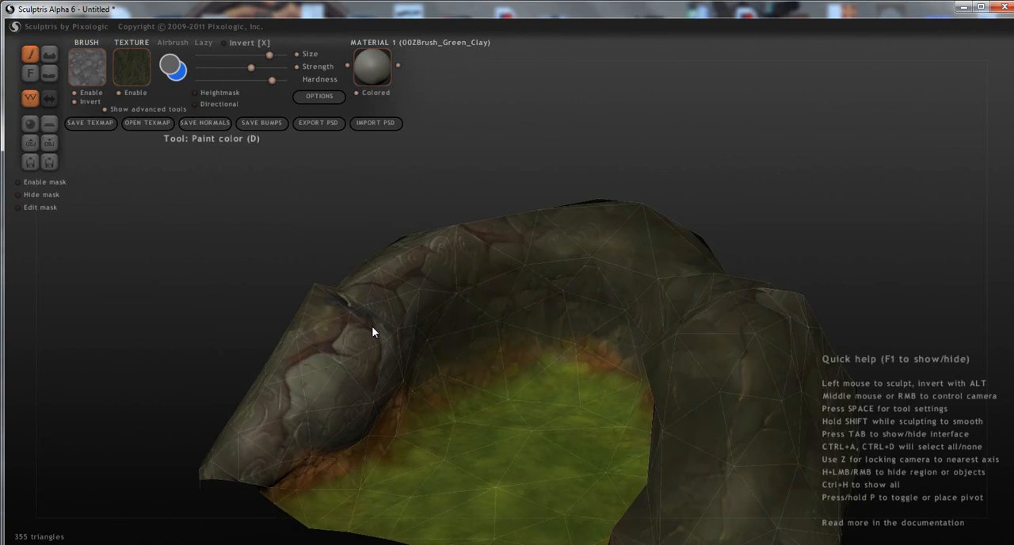
mouse_move(372, 326)
mouse_down()
mouse_move(277, 403)
mouse_move(344, 389)
mouse_move(311, 389)
mouse_up()
mouse_move(310, 390)
right_down()
mouse_move(292, 363)
mouse_move(470, 393)
right_up()
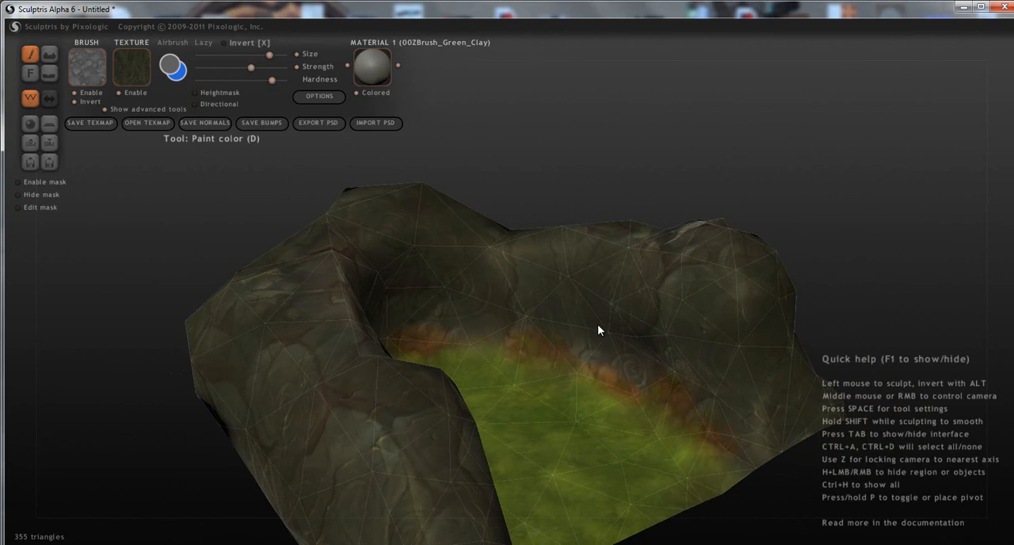
drag(597, 324, 506, 299)
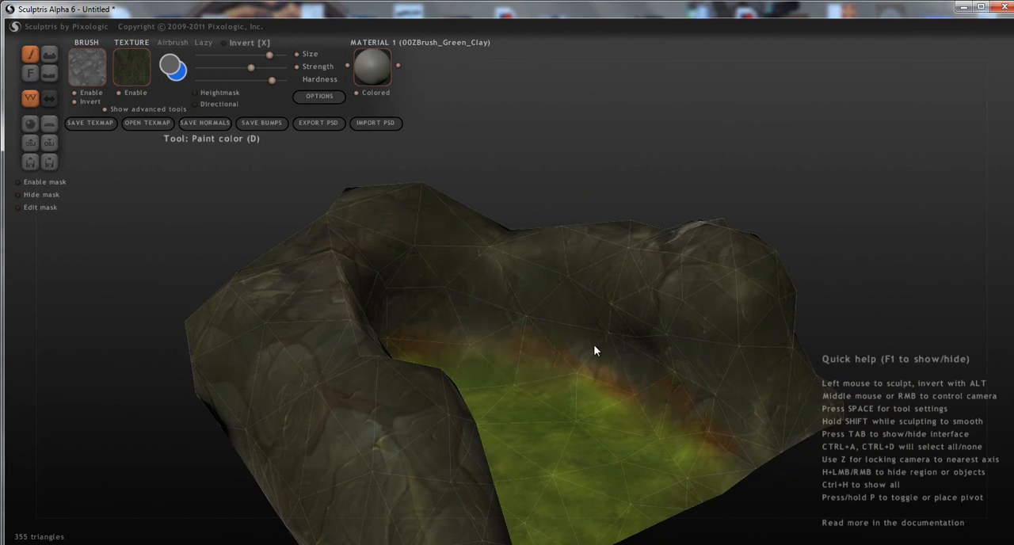
right_drag(638, 369, 701, 417)
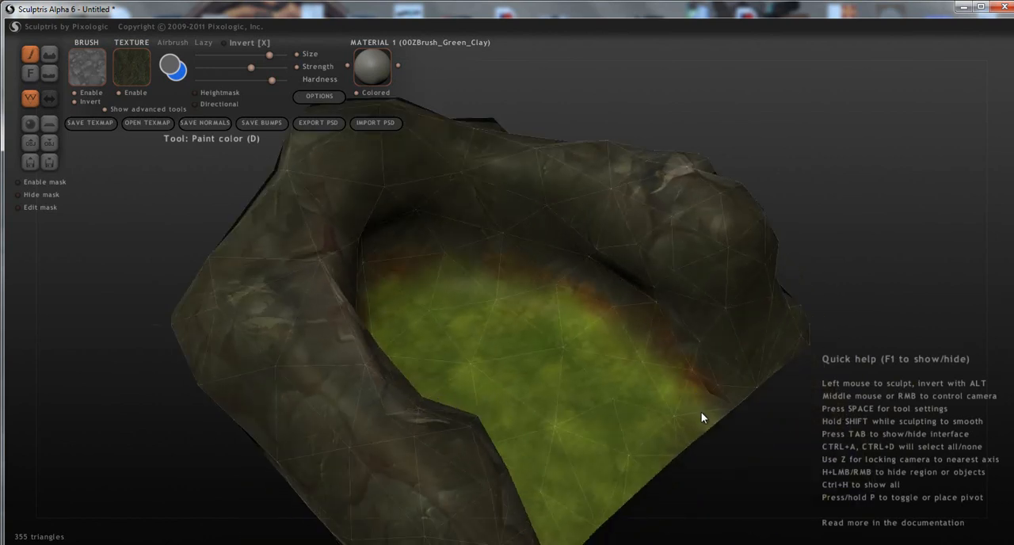
Switch to the light green "grass" texture, reduce the brush size, and touch up the grass at the back of the floor.
click(136, 82)
click(288, 145)
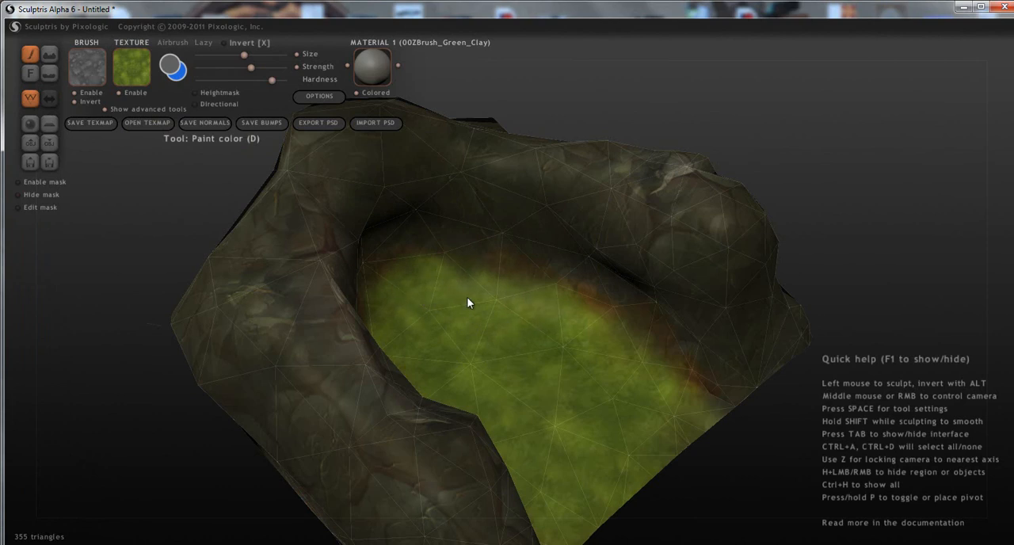
mouse_move(450, 295)
middle_down()
mouse_move(482, 358)
mouse_move(353, 340)
mouse_move(360, 324)
mouse_move(480, 330)
mouse_move(545, 368)
mouse_move(530, 287)
mouse_move(545, 364)
mouse_move(640, 297)
mouse_move(351, 294)
mouse_move(369, 294)
middle_up()
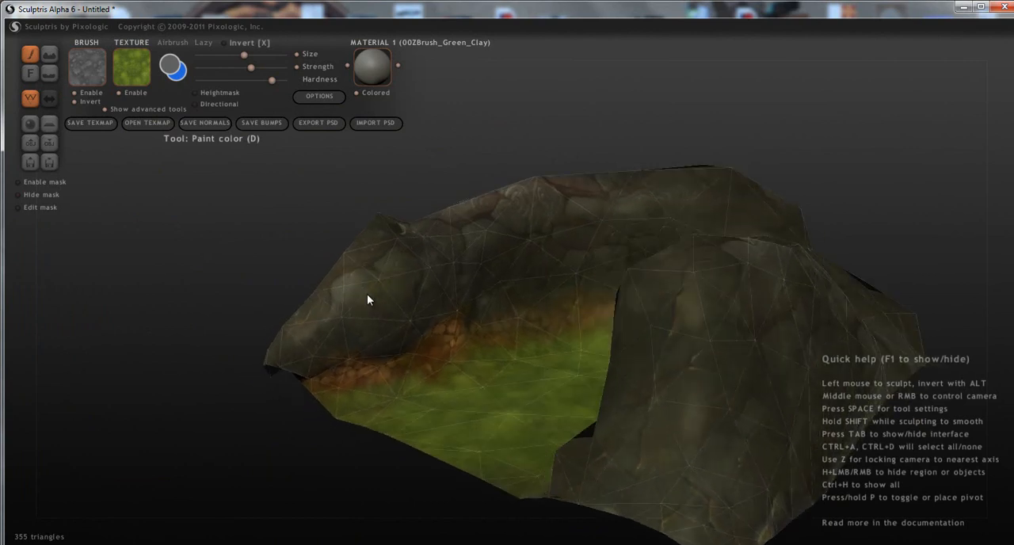
Switch the paint texture back to "Stone Texture Diffuse" for the rock walls.
click(125, 66)
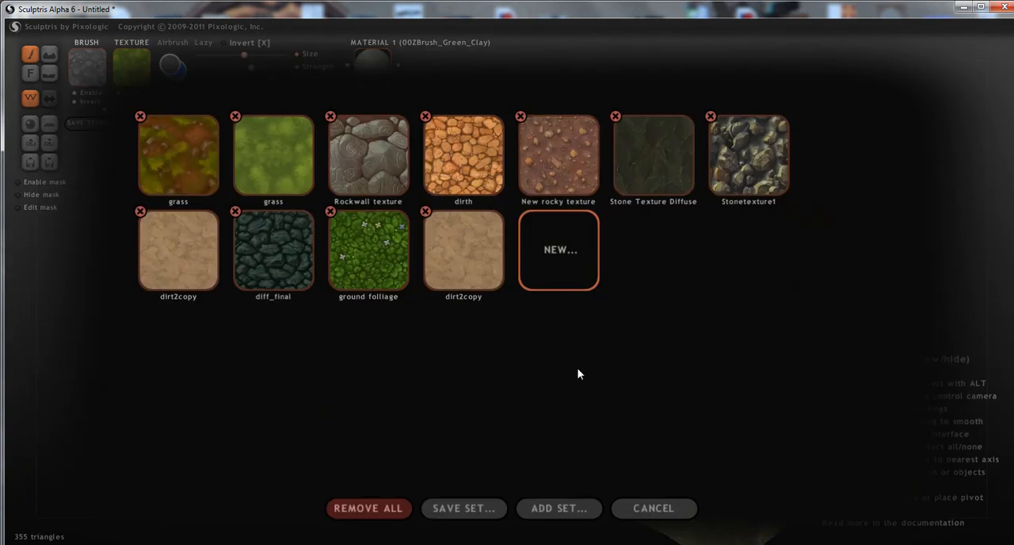
click(615, 181)
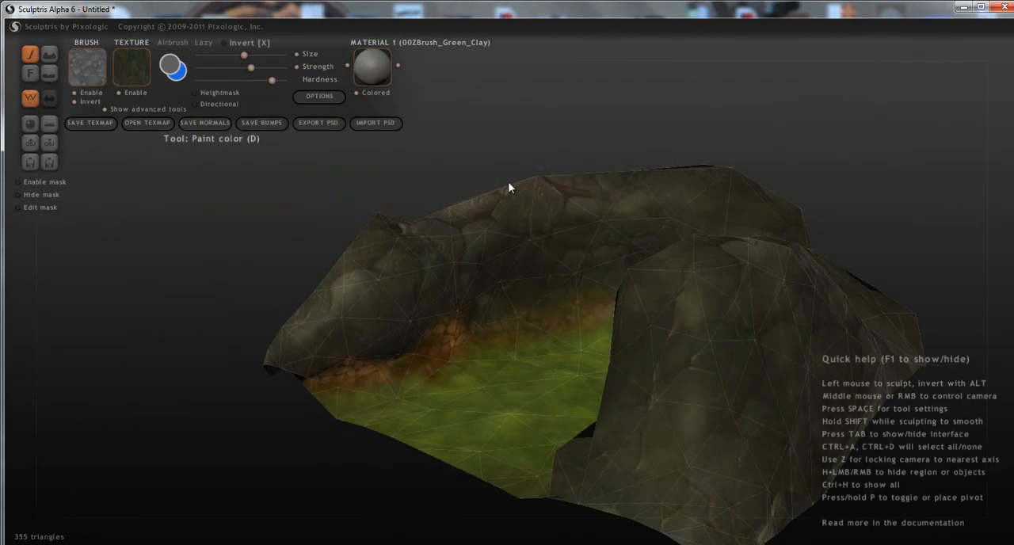
middle_drag(747, 311, 424, 205)
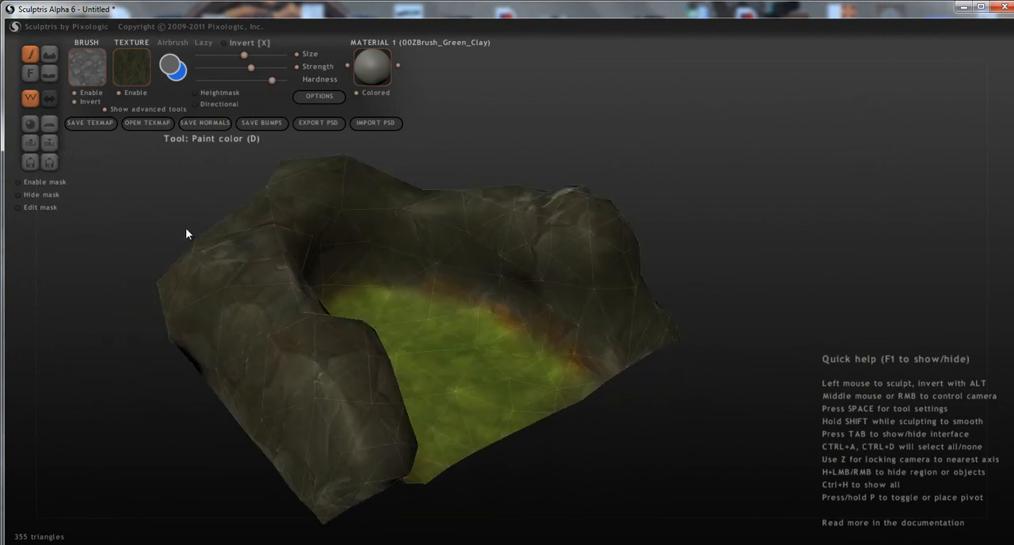
Save the painted texture map as a PNG image named "1" in the textures folder.
click(98, 123)
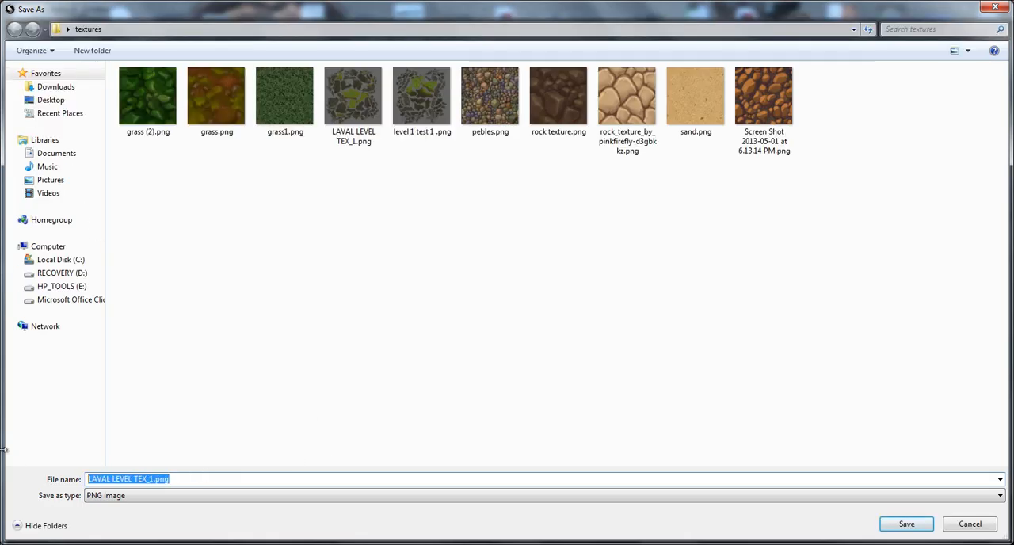
text(1)
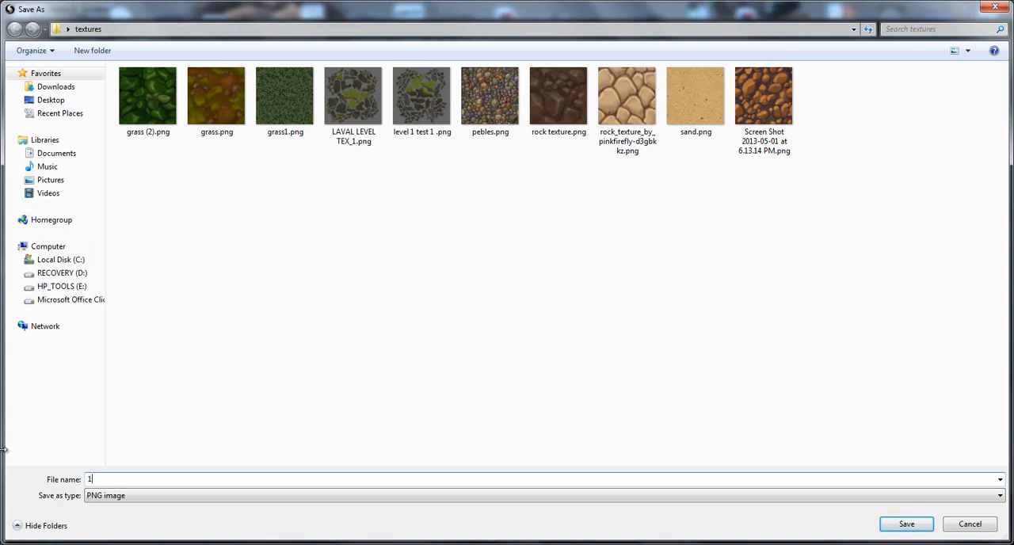
click(115, 498)
click(114, 507)
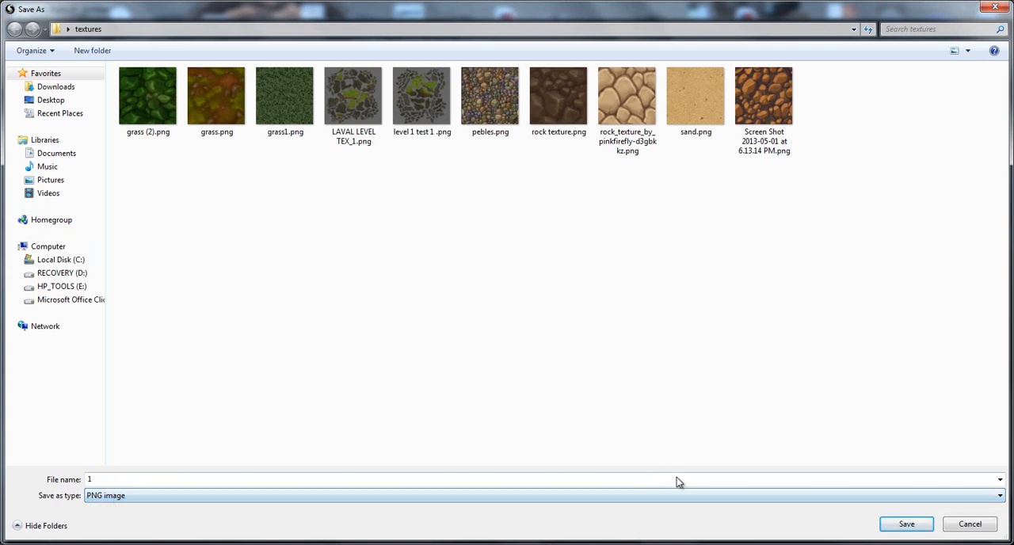
click(908, 528)
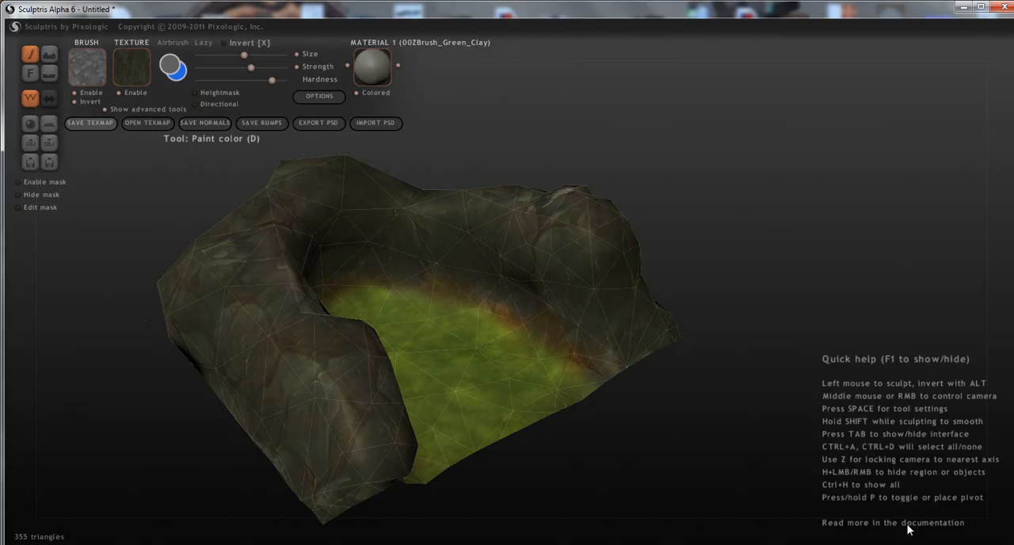
Export the terrain mesh as a Wavefront OBJ file named "1" in the textures folder.
click(48, 142)
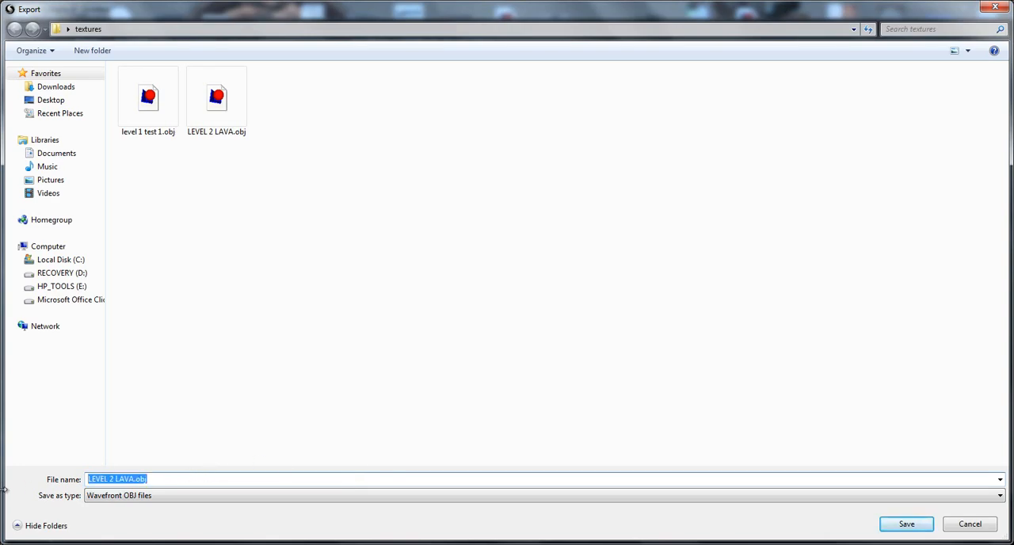
text(1)
right_click(91, 530)
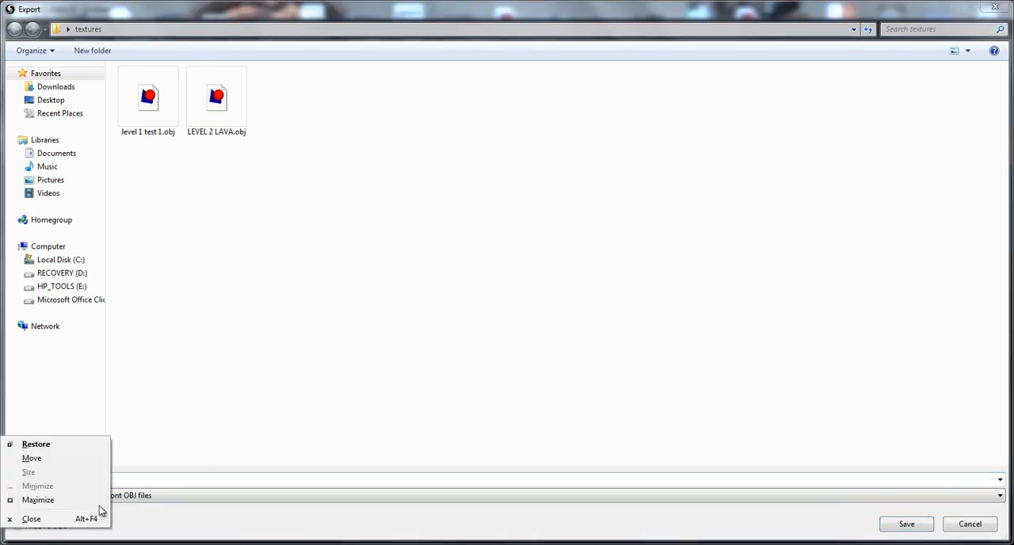
click(142, 496)
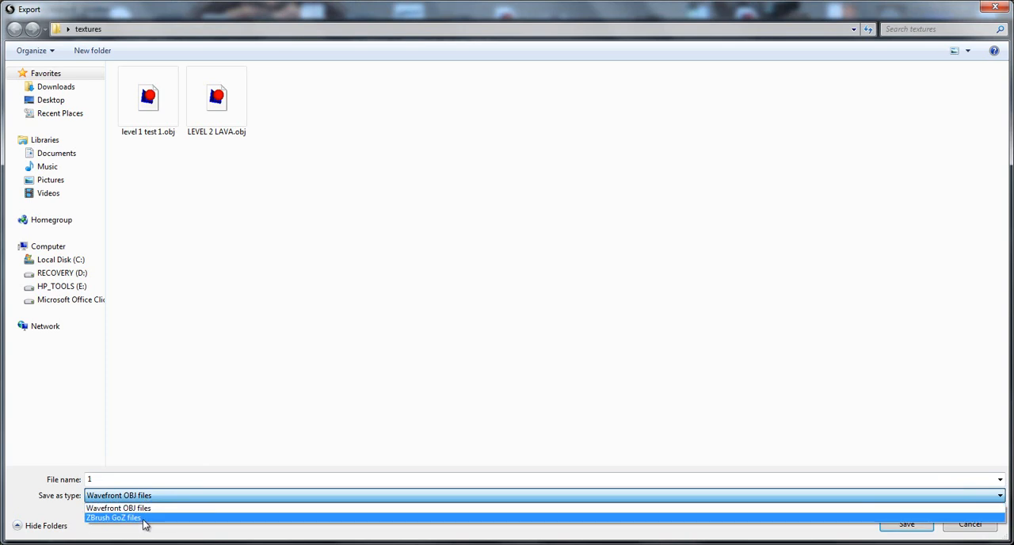
click(144, 497)
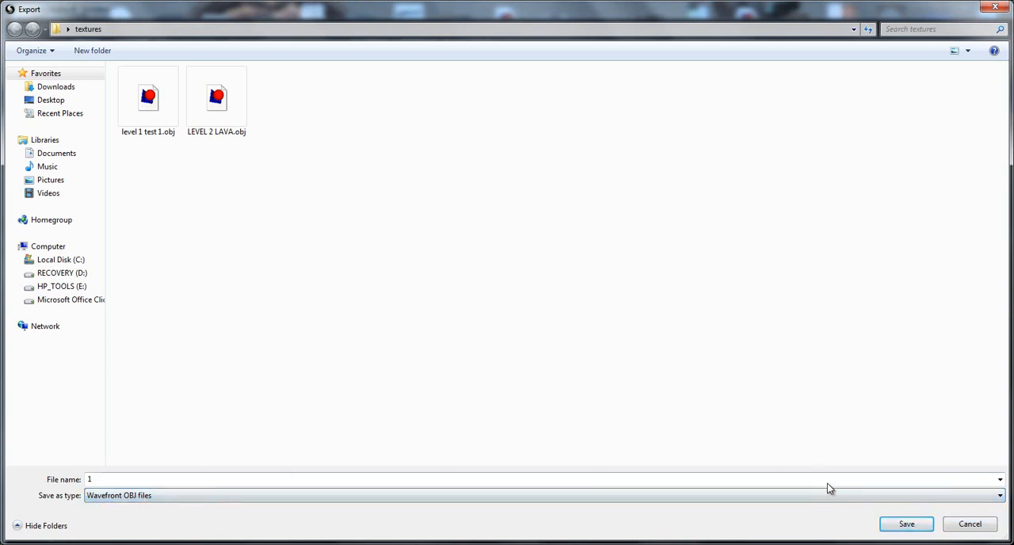
click(903, 524)
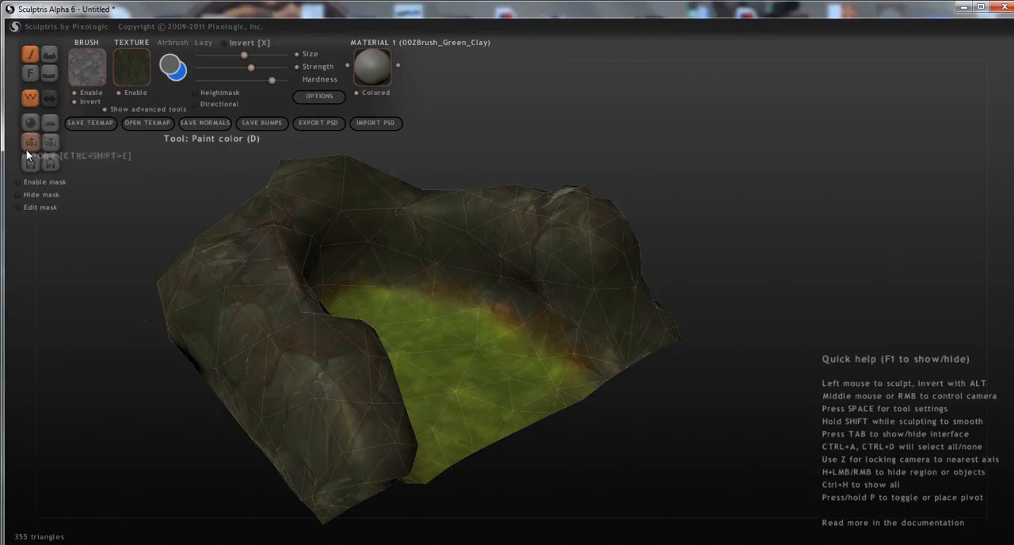
Import 1.obj as a new scene, discarding the current changes and declining to go to paint mode.
key(ctrl+shift+e)
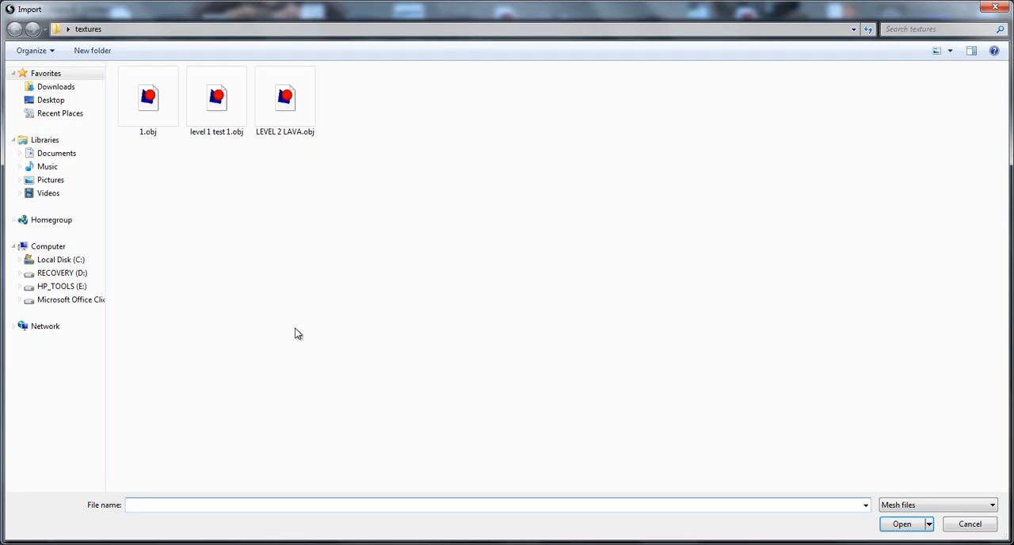
double_click(129, 90)
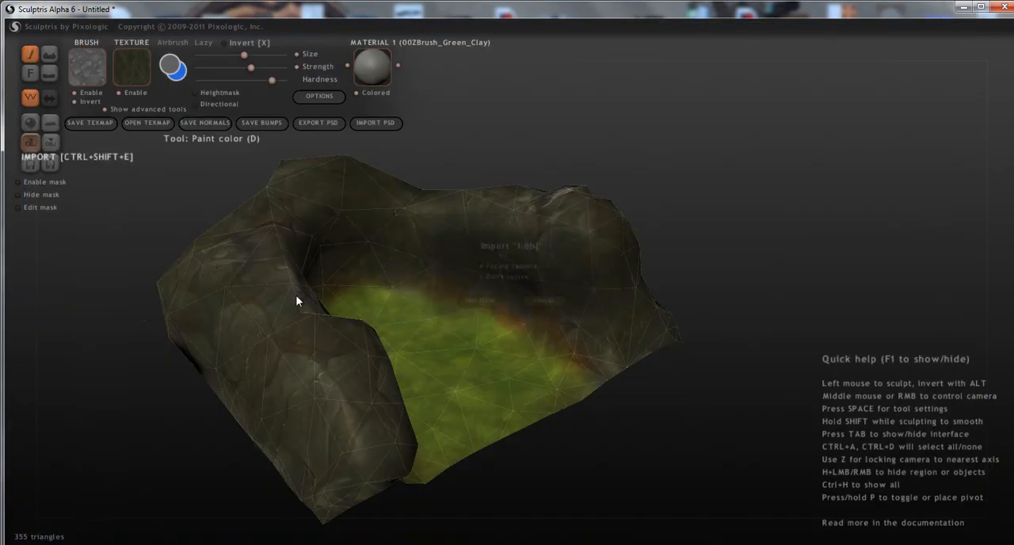
click(477, 302)
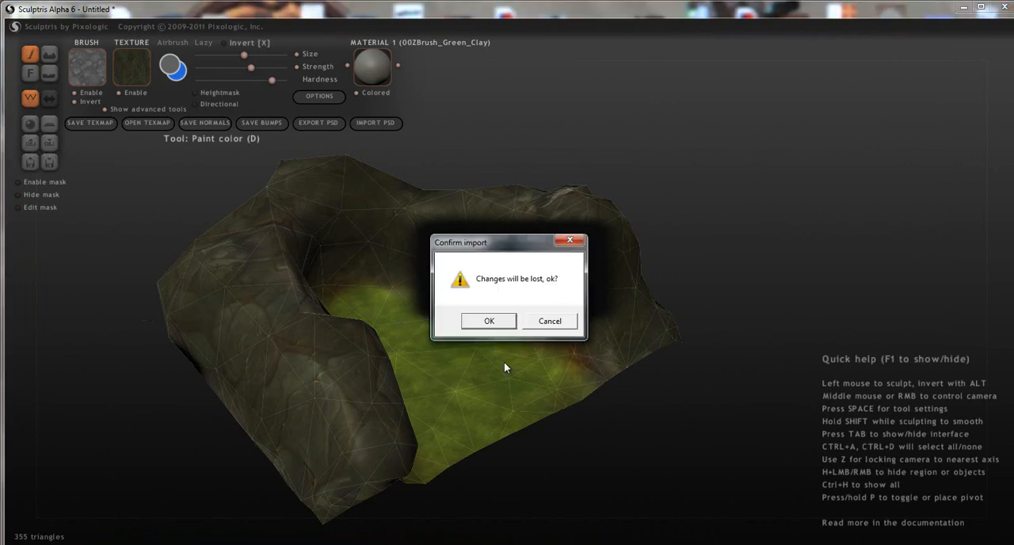
click(488, 324)
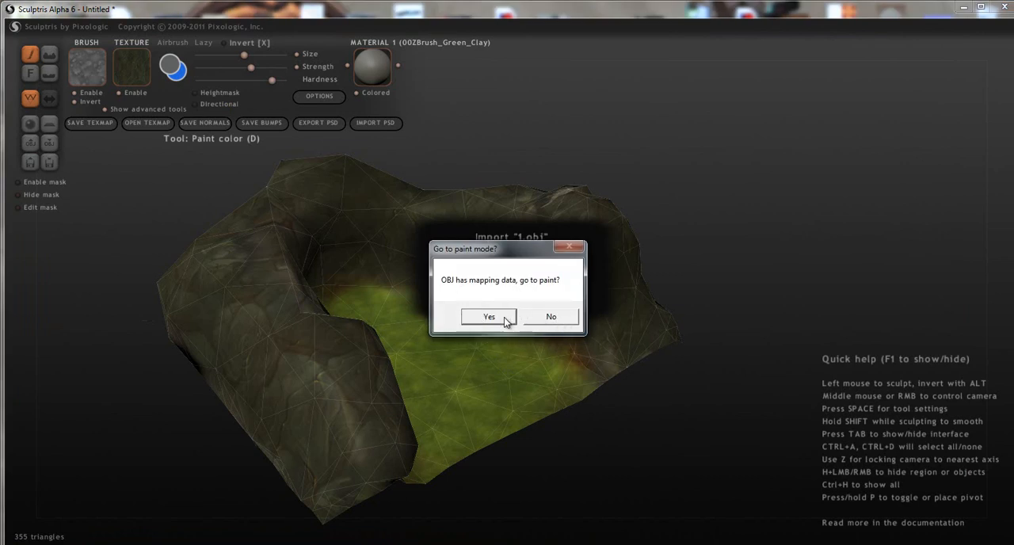
click(567, 323)
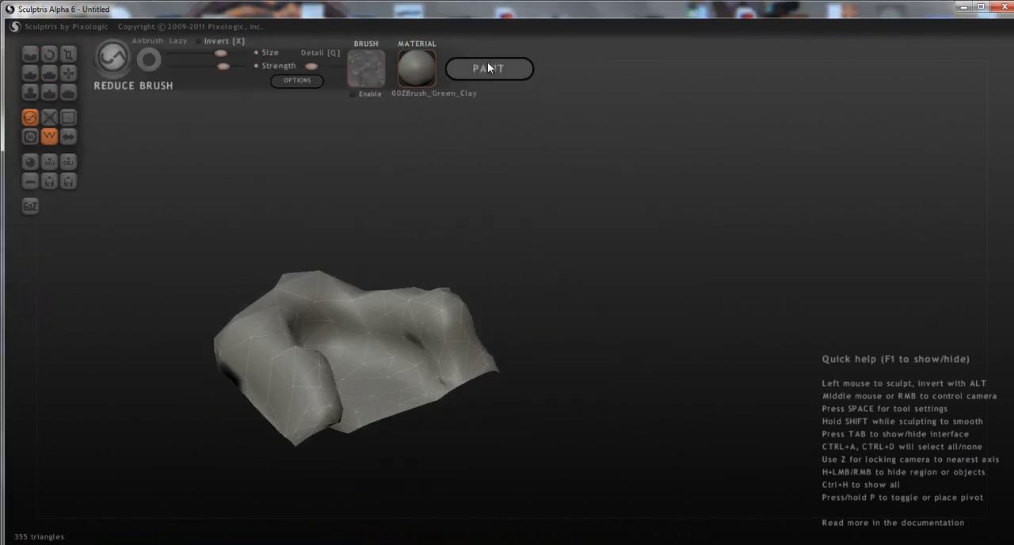
Enter paint mode for the imported terrain, building the mapping at resolution 1024 with tight mapping.
click(488, 68)
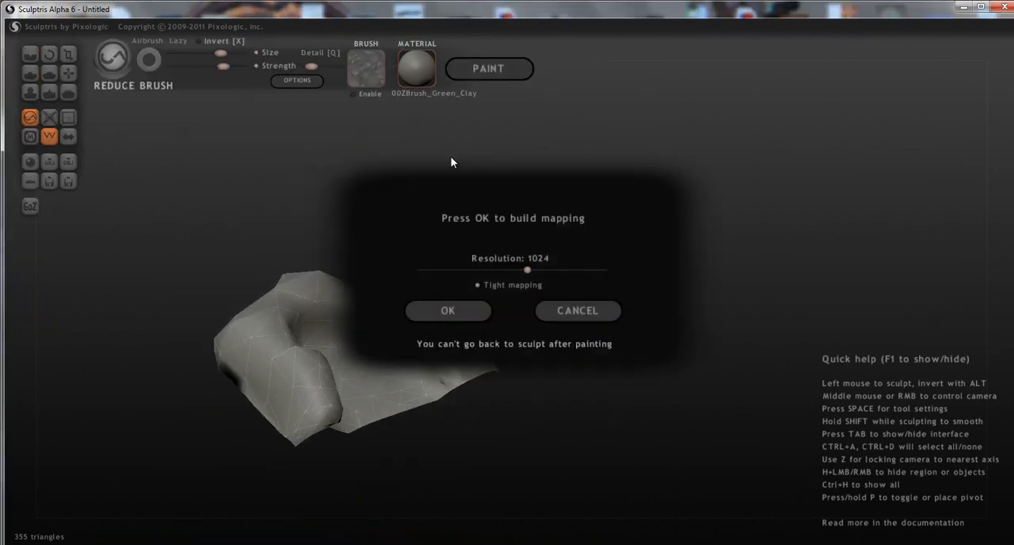
click(462, 311)
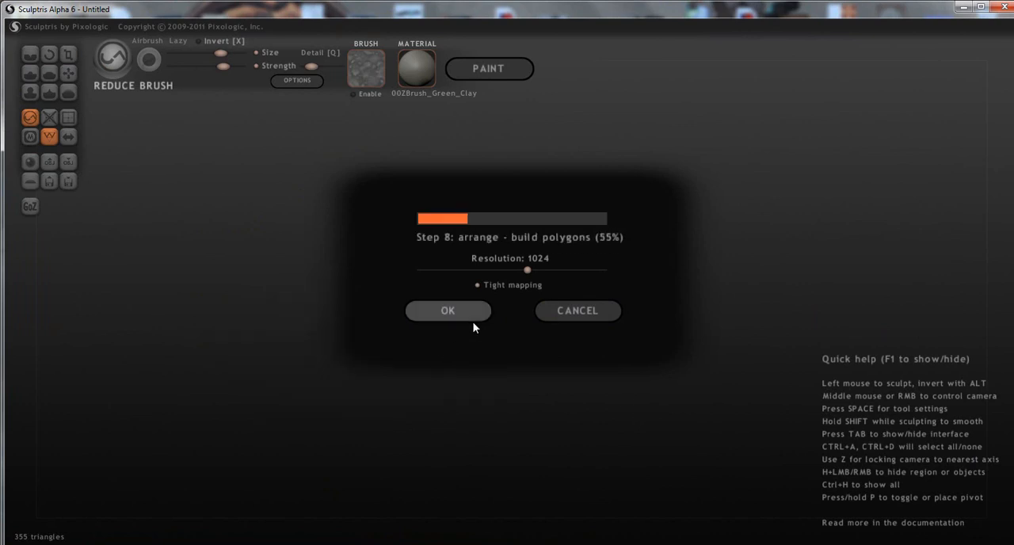
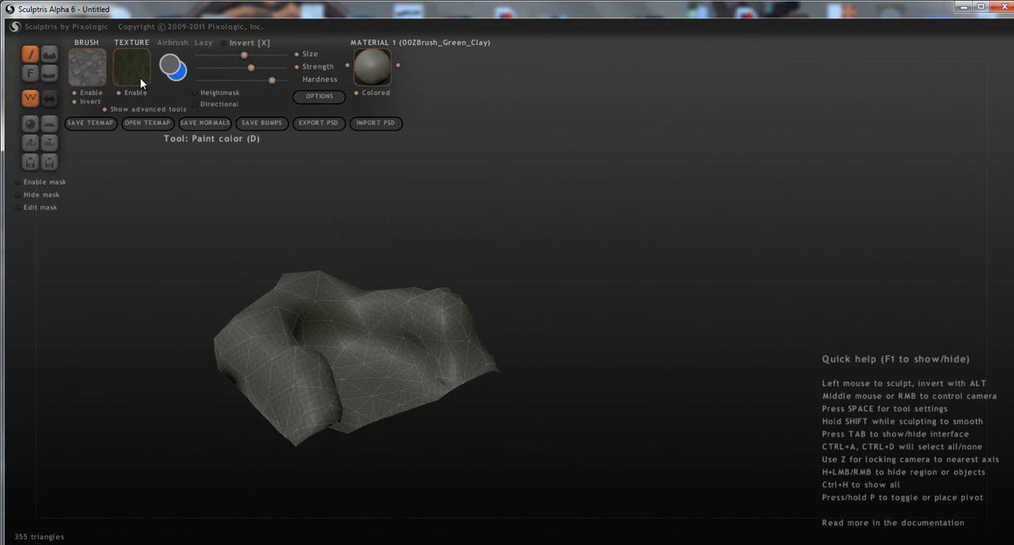
Load the saved texture map 1.png onto the imported terrain and check how it wraps around the mesh.
click(140, 125)
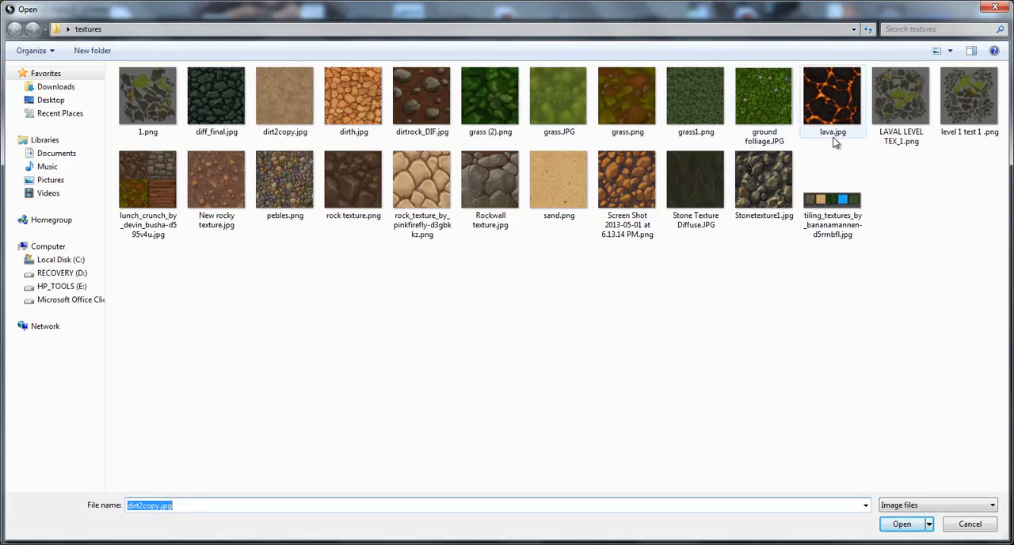
double_click(150, 109)
middle_drag(359, 347, 261, 347)
middle_drag(521, 293, 81, 122)
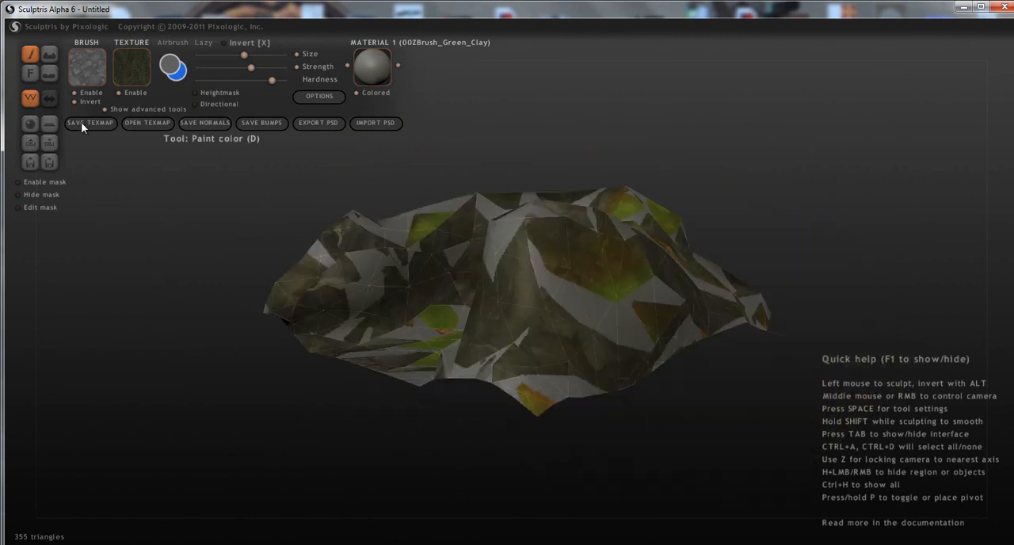
Import 1.obj again as a new scene, accept paint mode, and build the mapping at resolution 1024 with tight mapping.
click(30, 144)
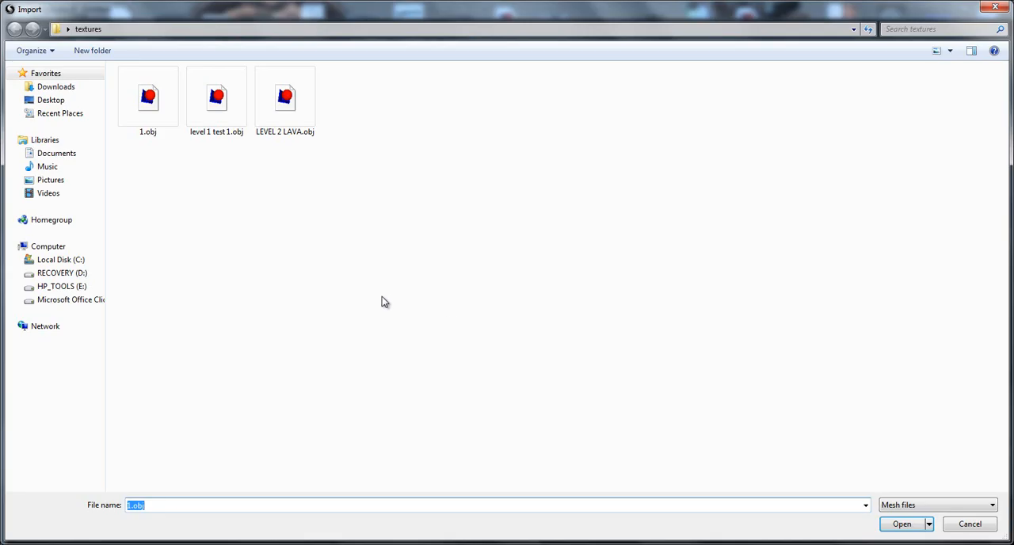
double_click(151, 109)
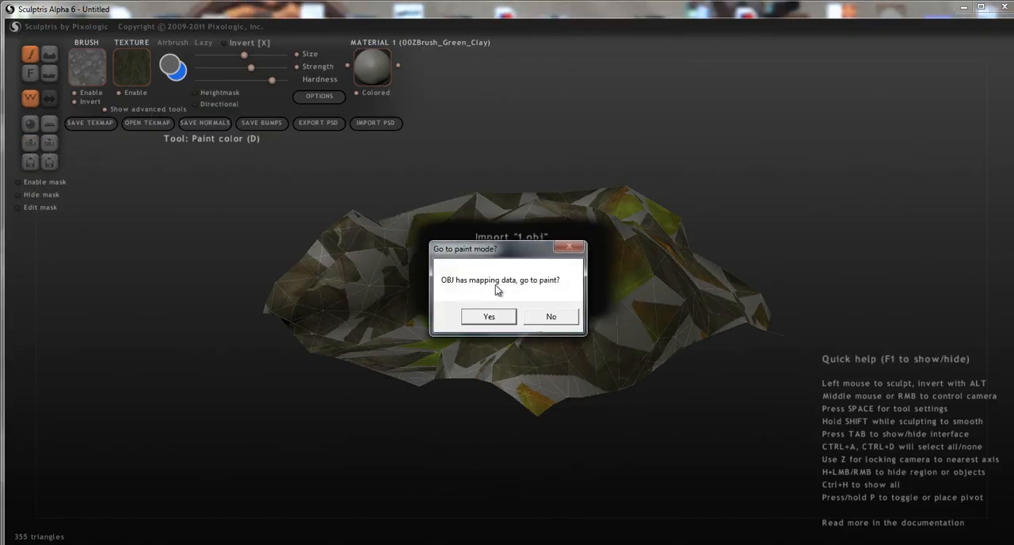
click(489, 317)
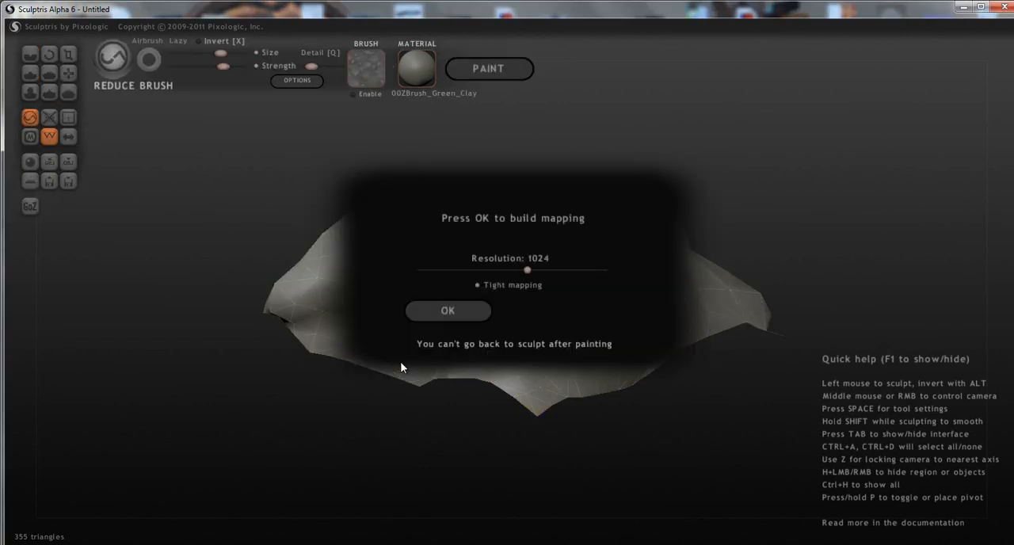
click(446, 310)
mouse_move(525, 423)
right_down()
mouse_move(689, 335)
mouse_move(444, 335)
right_up()
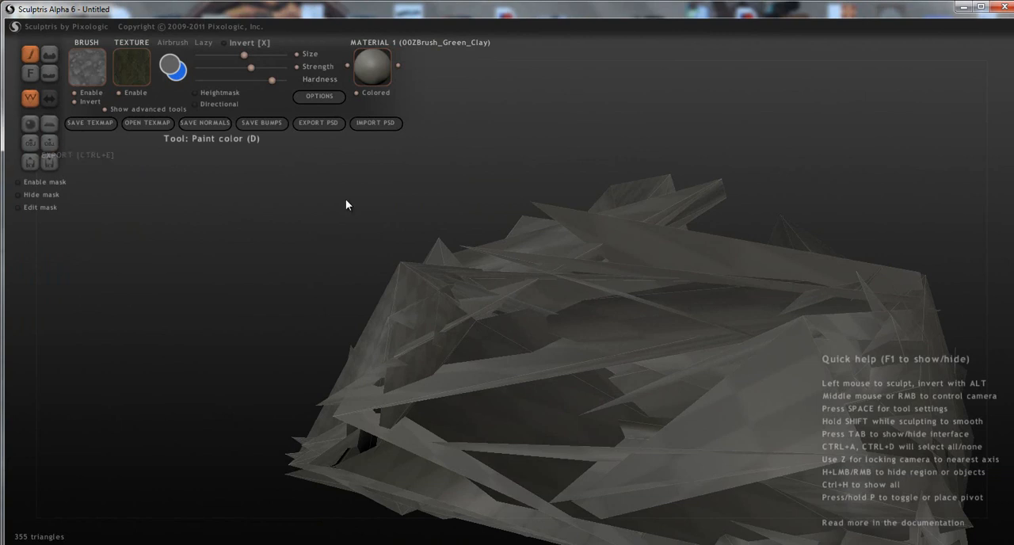
Repeat the 1.obj import as a new scene with paint mode accepted, rebuilding the tight mapping at resolution 1024.
click(36, 148)
double_click(139, 111)
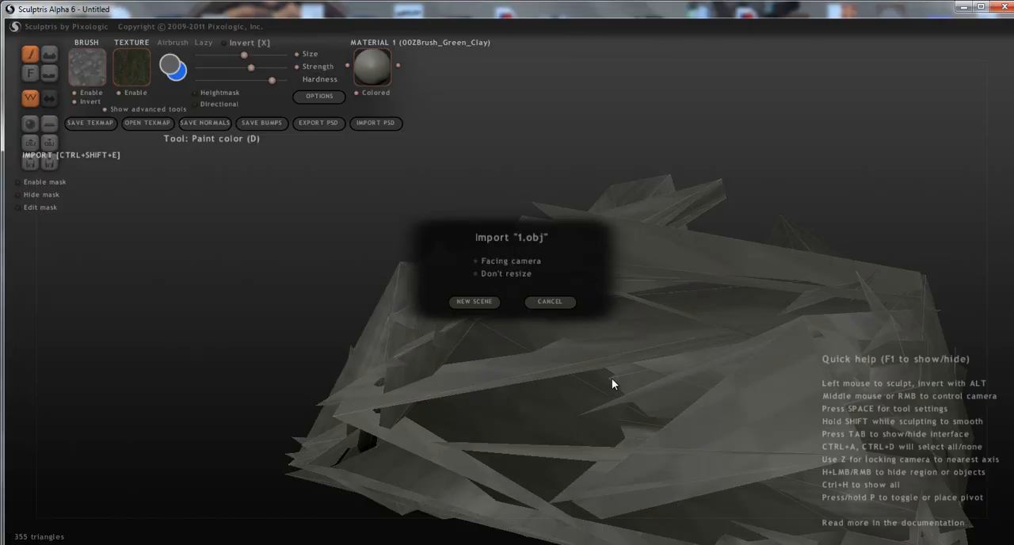
click(485, 303)
click(487, 316)
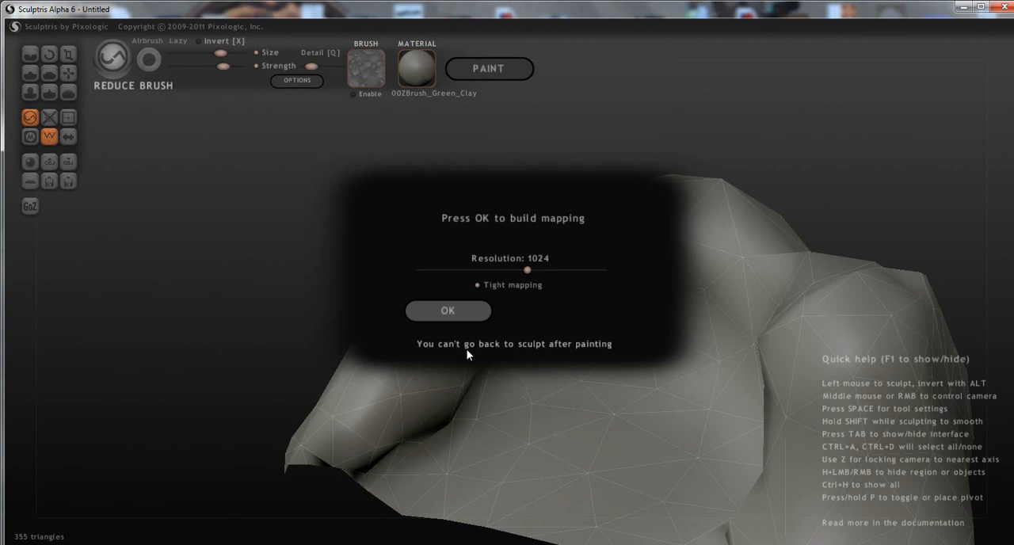
click(448, 311)
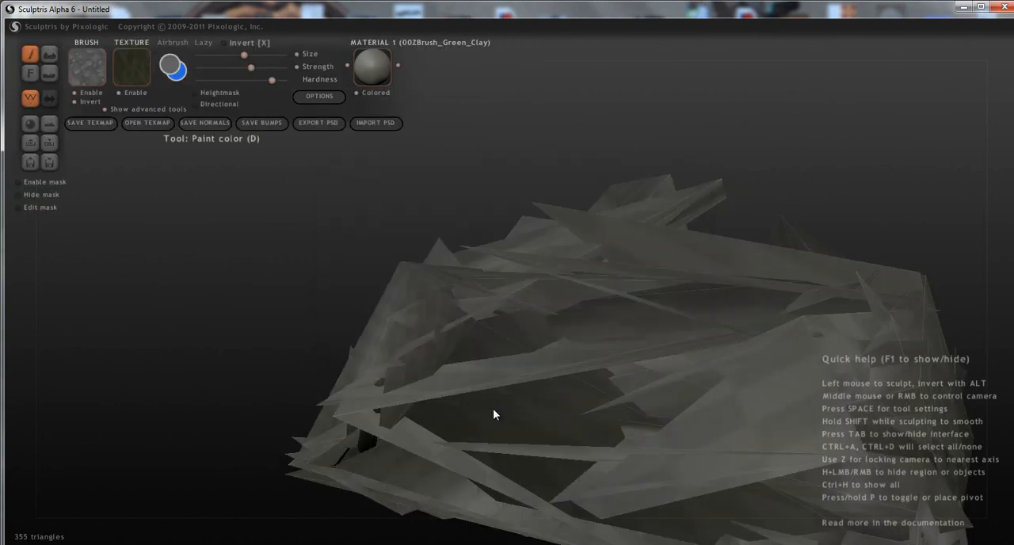
Import 1.obj once more as a new scene, declining to go to paint mode.
click(33, 141)
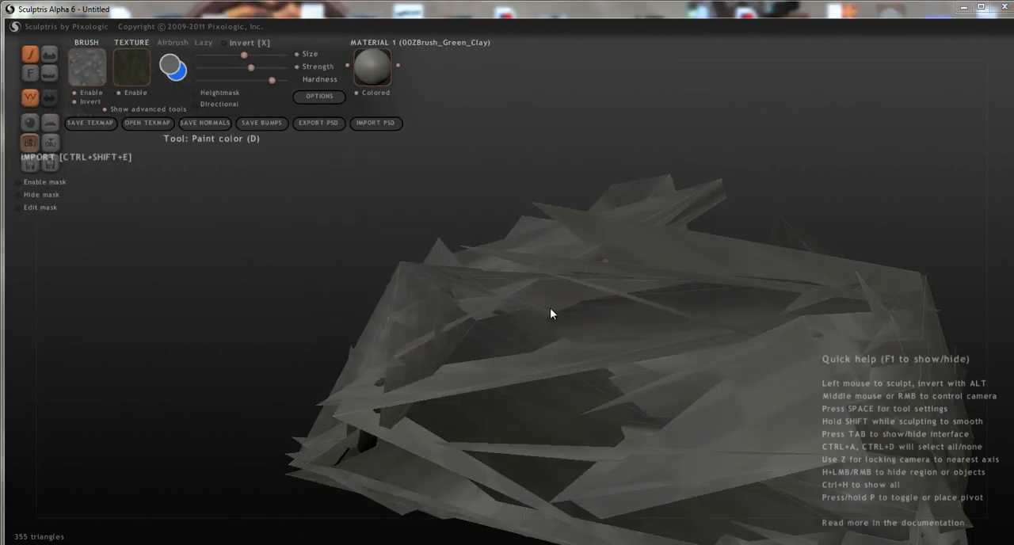
click(150, 113)
double_click(149, 114)
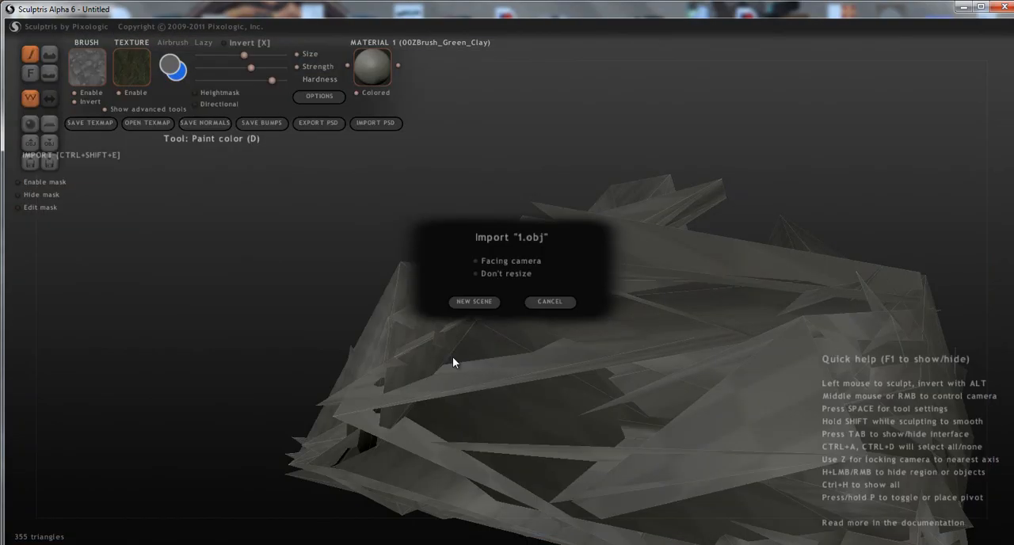
click(480, 307)
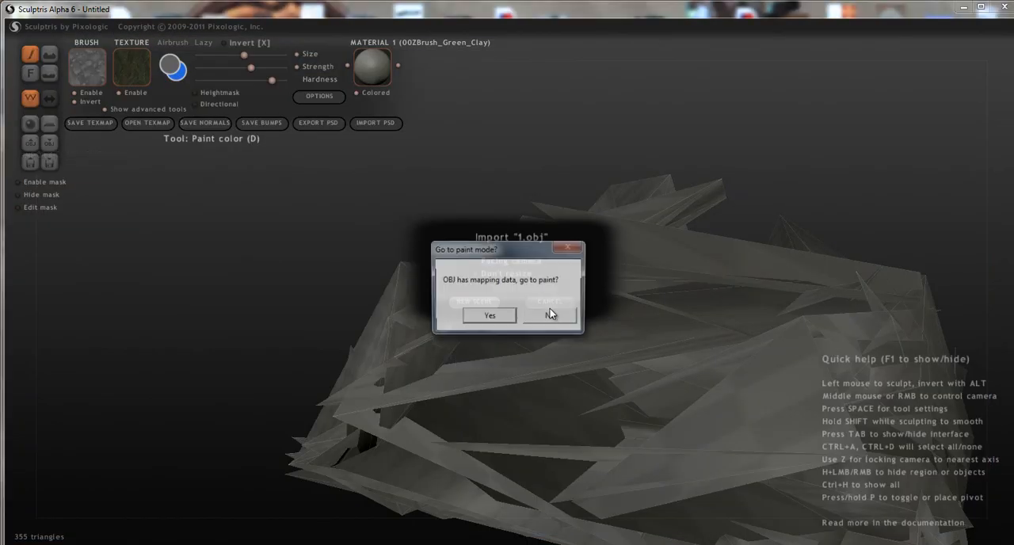
click(546, 315)
mouse_move(493, 339)
middle_down()
mouse_move(597, 381)
mouse_move(713, 390)
mouse_move(765, 381)
middle_up()
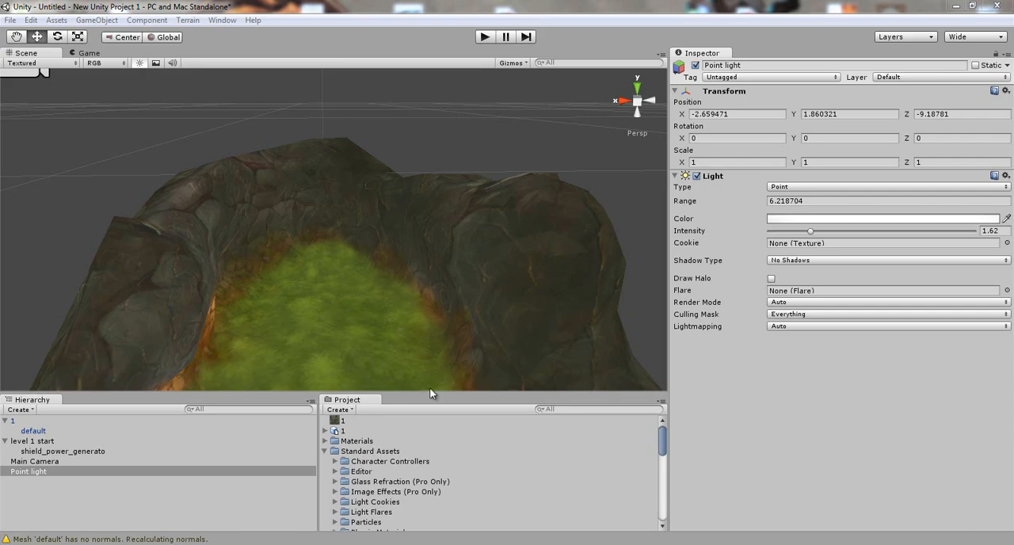
In Unity, select the terrain's default mesh and examine its textured rock walls and grass floor from several angles.
middle_drag(347, 249, 397, 204)
scroll(322, 184, down, 3)
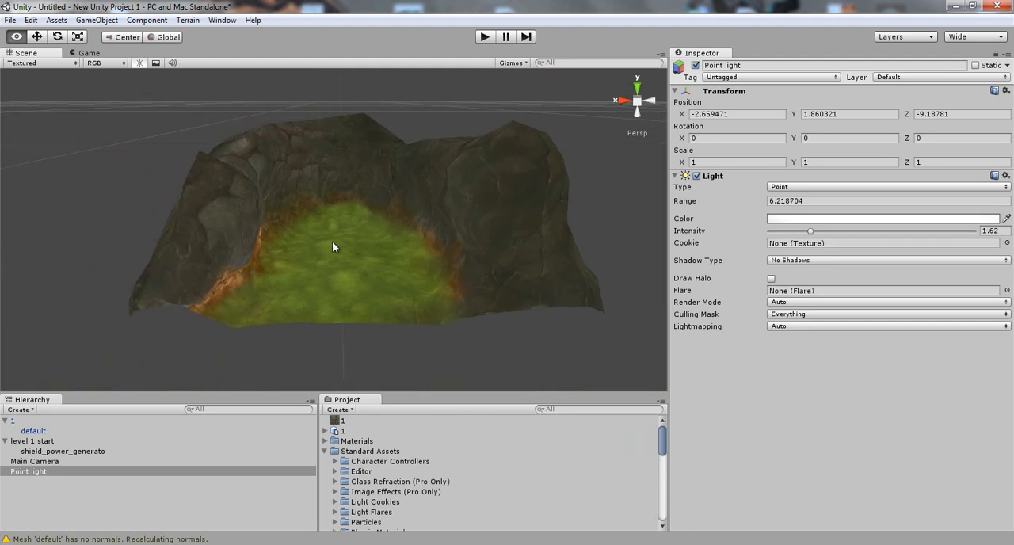
right_drag(340, 242, 301, 236)
middle_drag(420, 224, 207, 230)
click(408, 247)
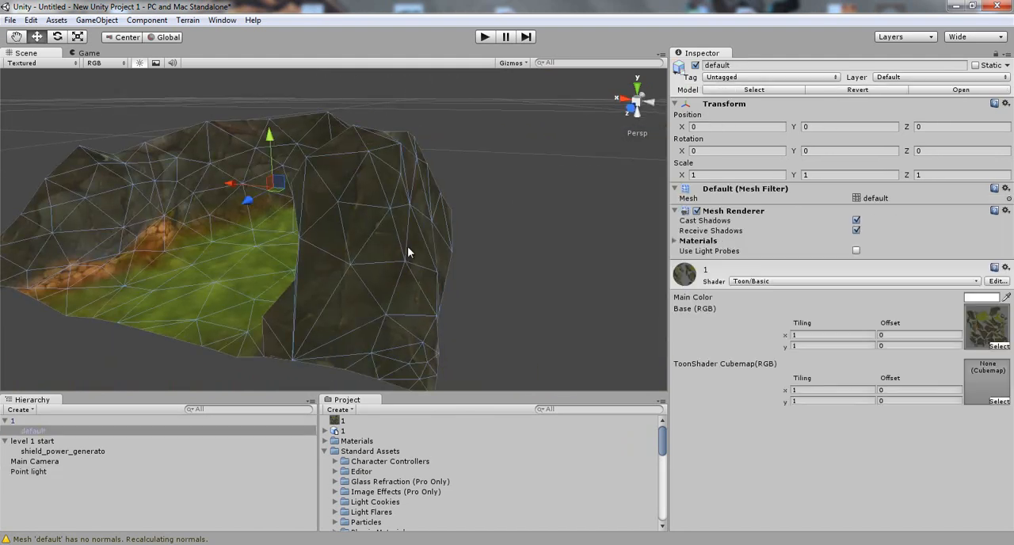
alt+drag(429, 242, 95, 364)
double_click(34, 430)
scroll(286, 304, up, 5)
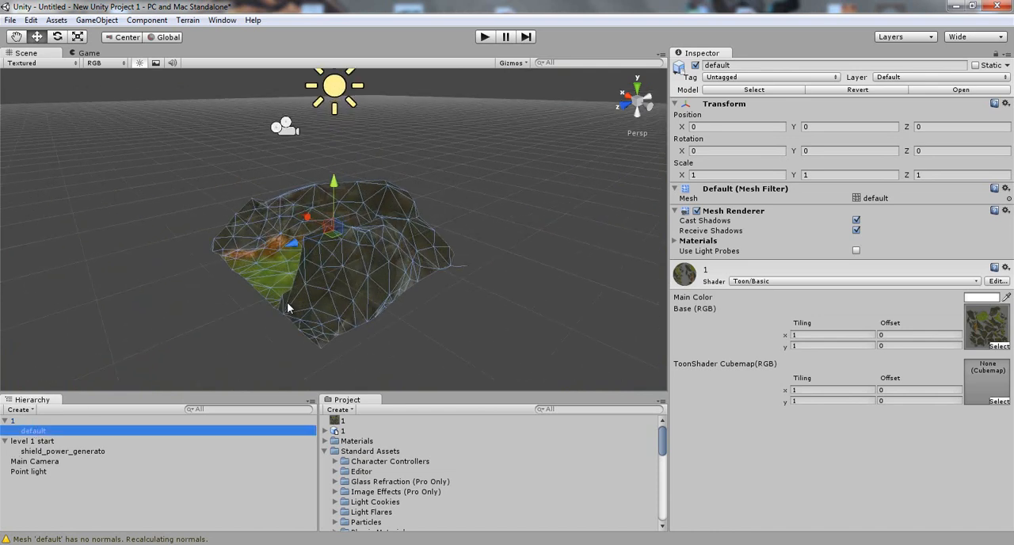
right_drag(276, 299, 374, 292)
middle_drag(388, 290, 278, 289)
alt+drag(278, 289, 430, 253)
scroll(428, 251, up, 3)
middle_drag(429, 251, 382, 230)
scroll(382, 230, up, 3)
middle_drag(484, 238, 383, 233)
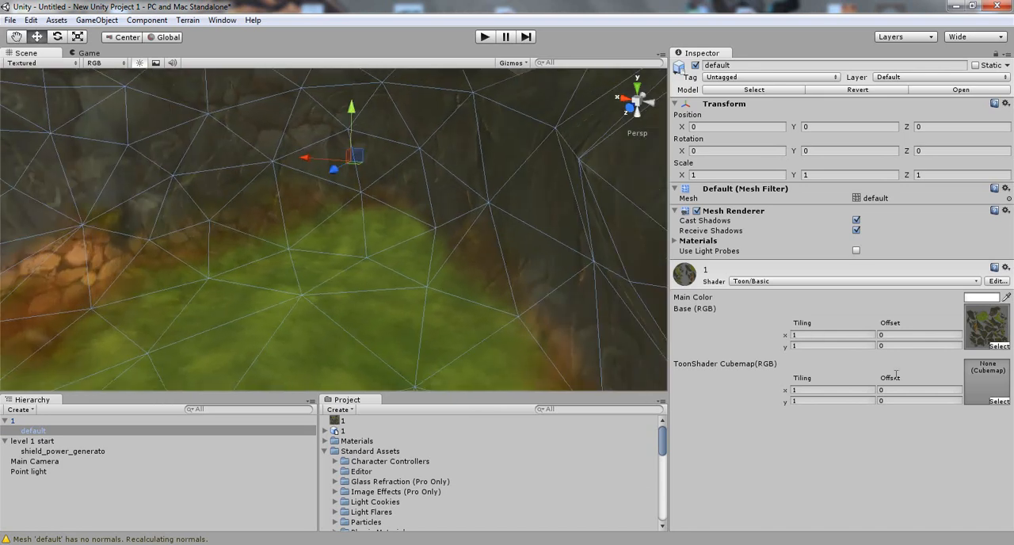
Try the nightgradient and oceangradientcube cubemaps on the terrain's Toon/Basic material, then assign the toony lighting cubemap.
click(998, 401)
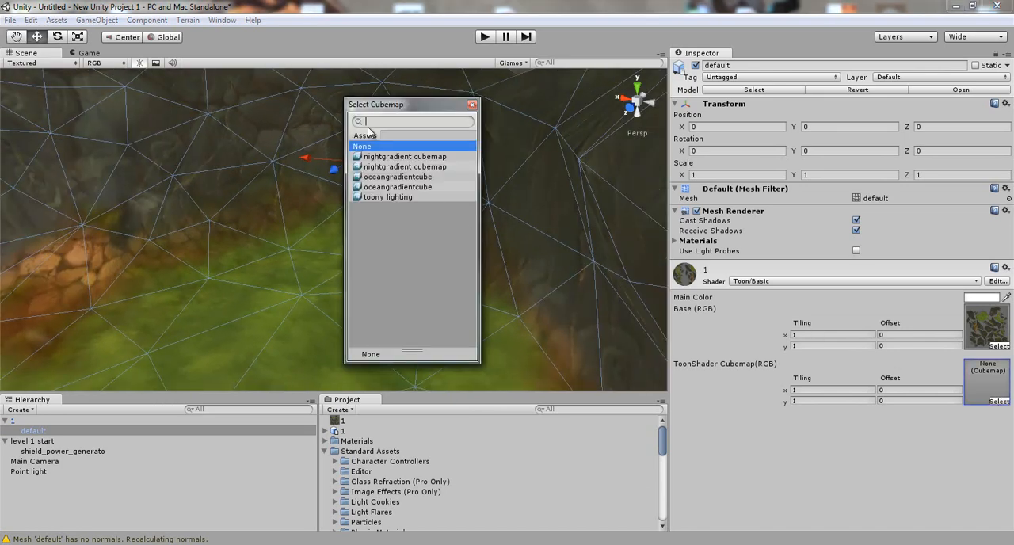
click(373, 156)
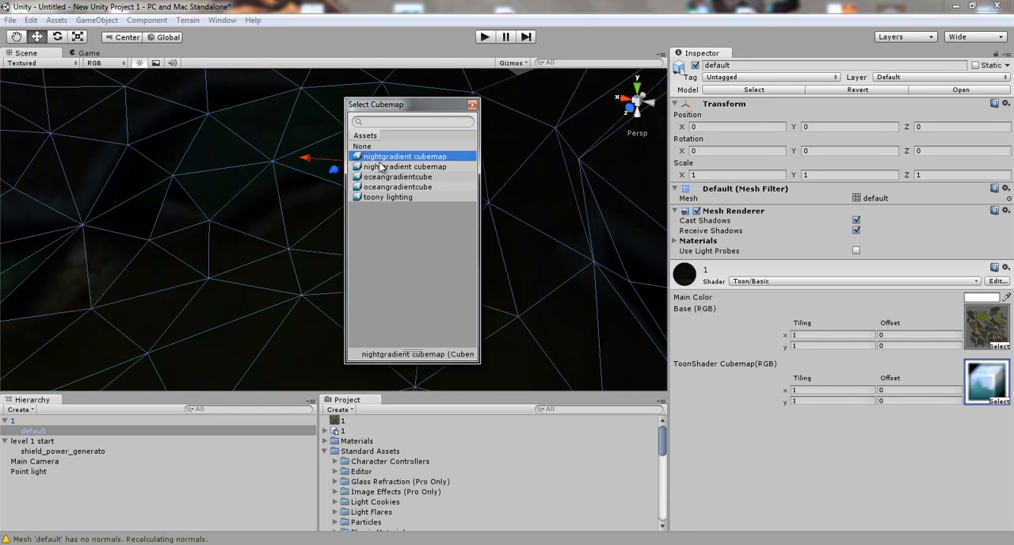
click(380, 167)
click(381, 178)
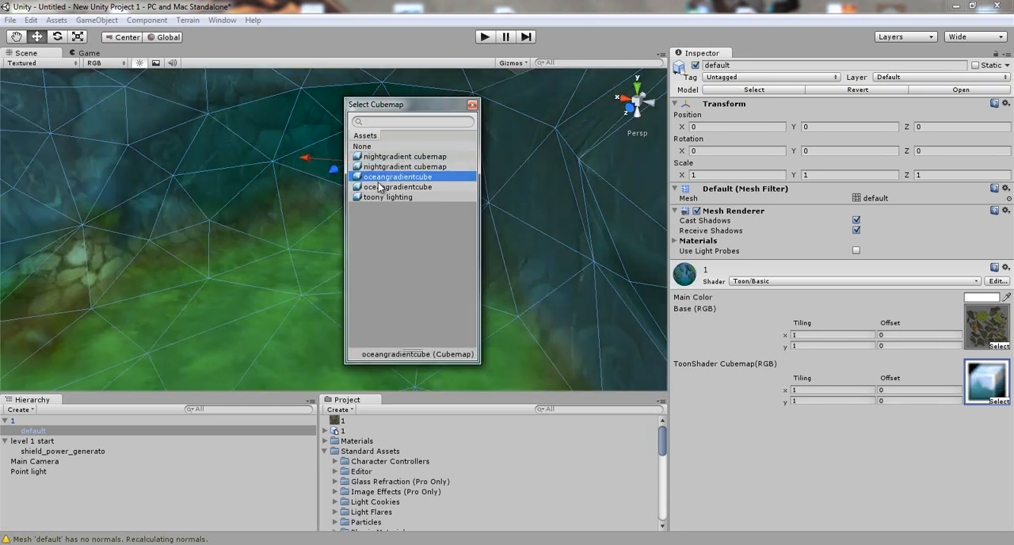
click(380, 187)
click(377, 198)
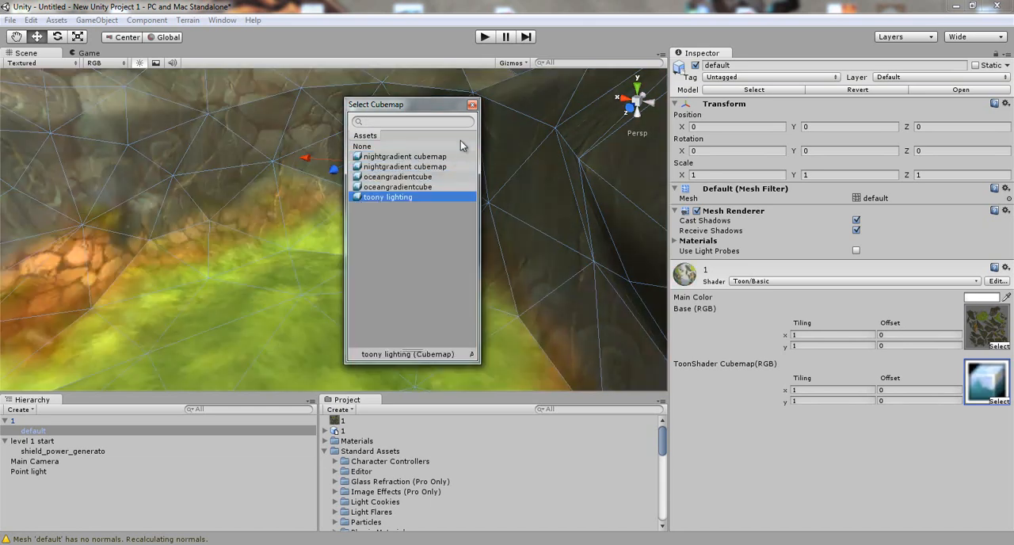
click(472, 105)
Examine the toon-shaded terrain up close and from a distance.
alt+drag(383, 176, 523, 235)
alt+drag(478, 294, 333, 336)
scroll(333, 340, down, 10)
alt+drag(282, 291, 263, 279)
scroll(296, 238, up, 6)
scroll(293, 331, up, 4)
scroll(293, 326, down, 4)
scroll(317, 277, down, 4)
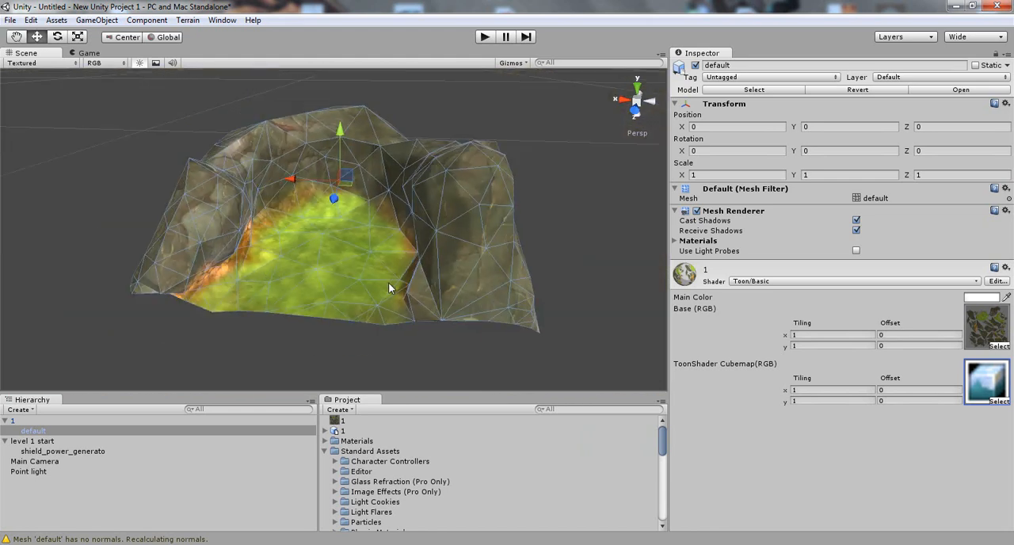
Collapse the terrain object's hierarchy and move the main camera close to the terrain, to about X -2.29, Z -5.93.
click(7, 421)
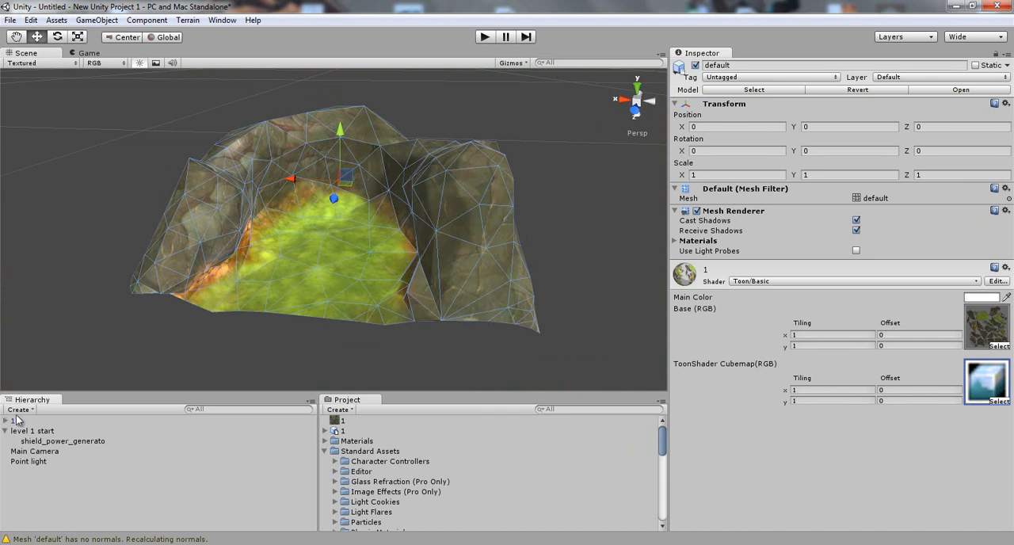
double_click(15, 420)
alt+drag(476, 253, 362, 195)
click(312, 163)
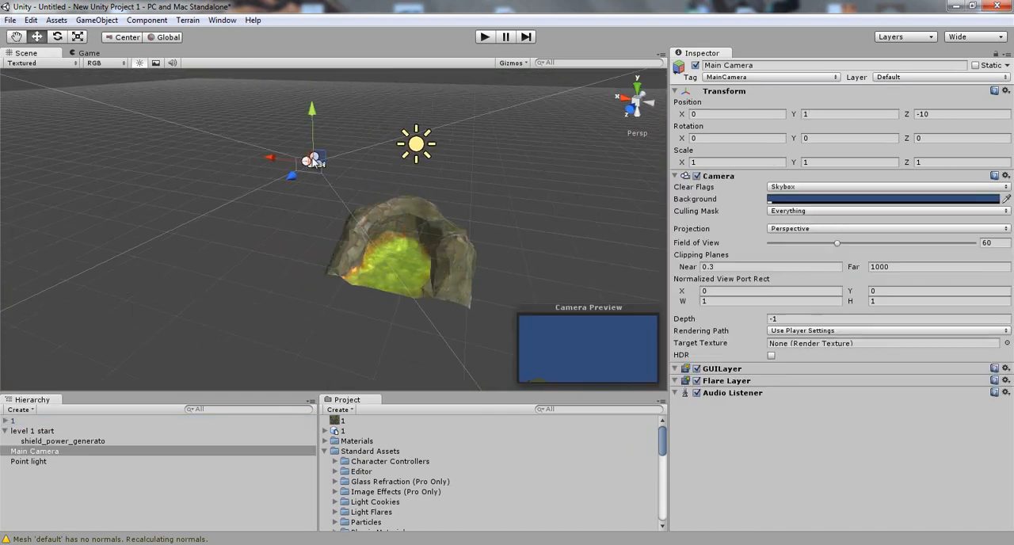
drag(312, 163, 479, 252)
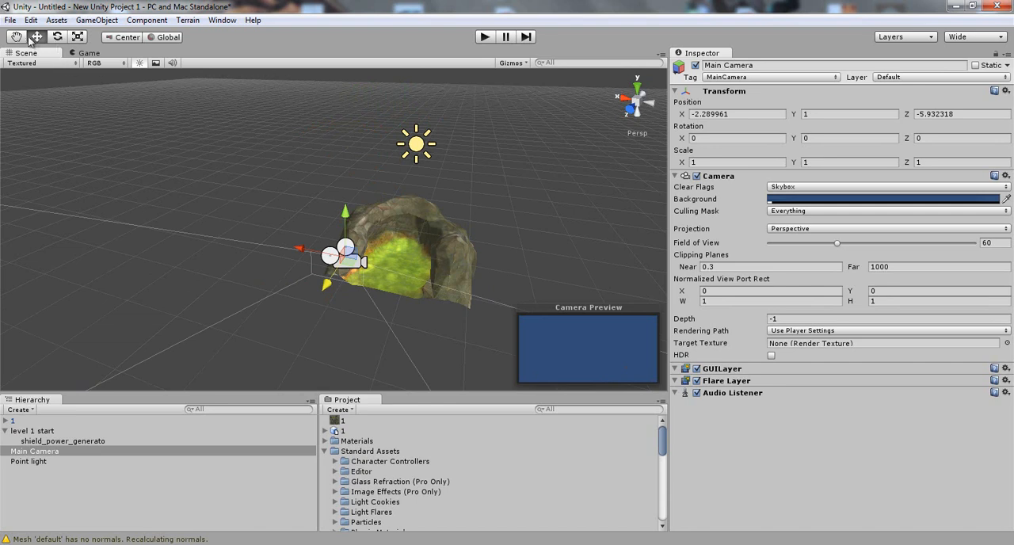
Scale the main camera along its Z axis to about -2.43.
click(77, 36)
drag(324, 286, 403, 236)
middle_drag(398, 268, 330, 275)
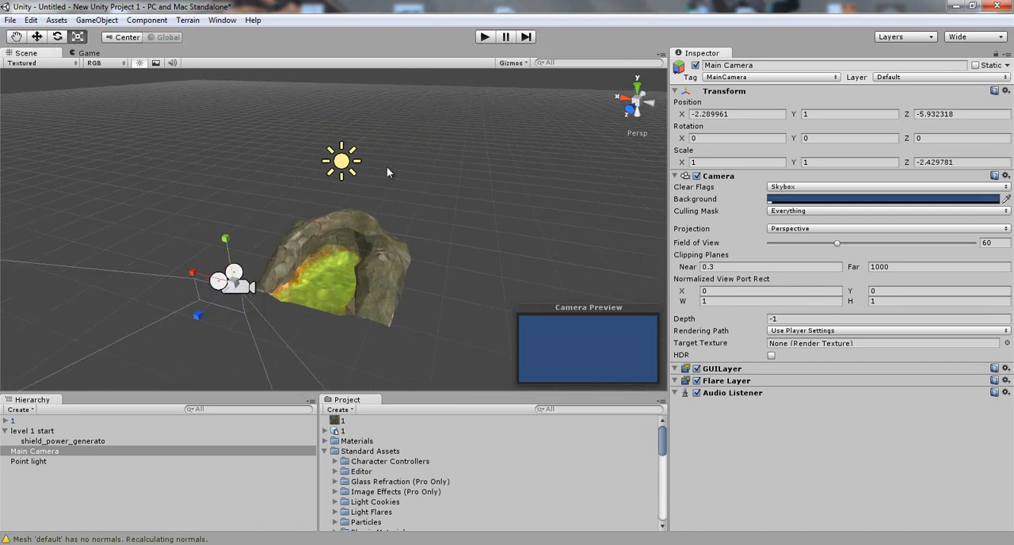
Rotate the main camera in the top view to about -182.85 degrees around Y, facing the terrain's open side.
click(638, 86)
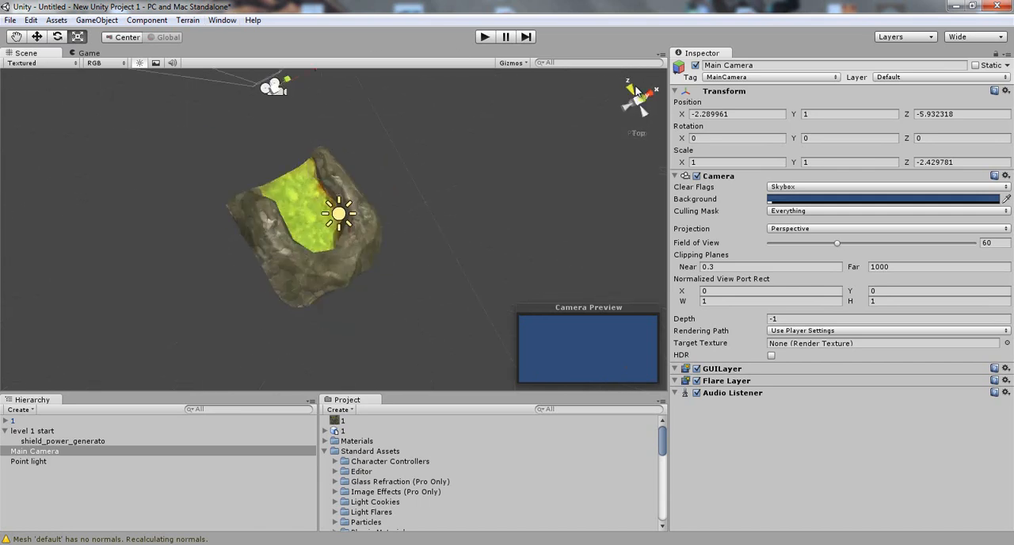
middle_drag(364, 256, 359, 347)
middle_drag(385, 156, 369, 246)
key(w)
key(e)
drag(373, 250, 352, 149)
drag(375, 265, 358, 219)
Position the main camera in front of the terrain at about X -2.51, Y -0.05, Z -5.92, framing the whole enclosure.
click(37, 38)
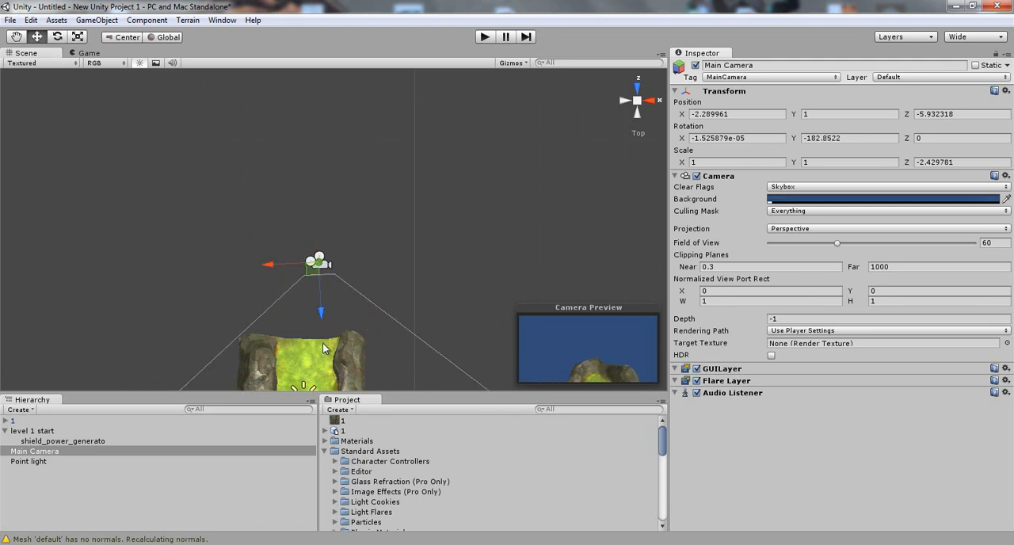
drag(321, 315, 227, 167)
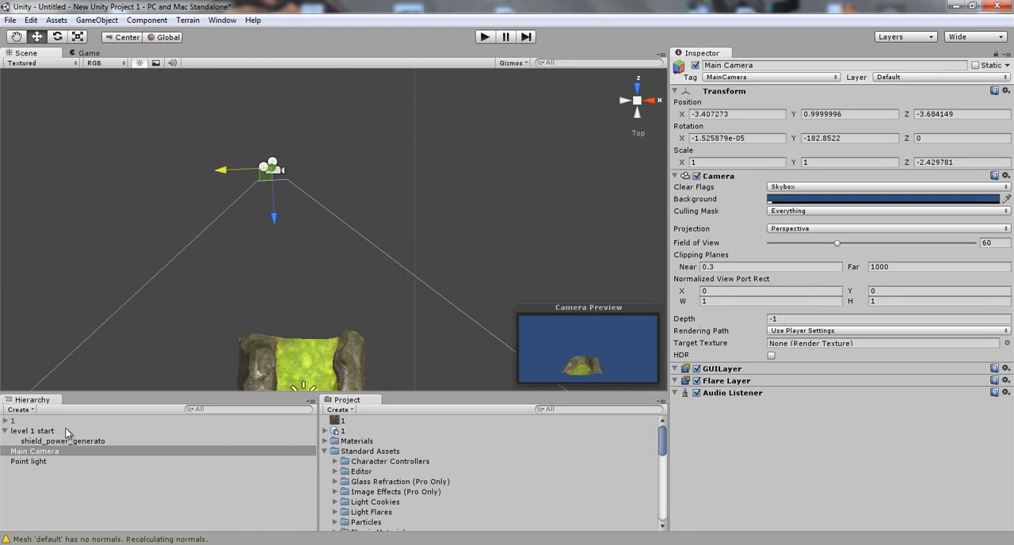
double_click(34, 451)
alt+drag(402, 315, 382, 269)
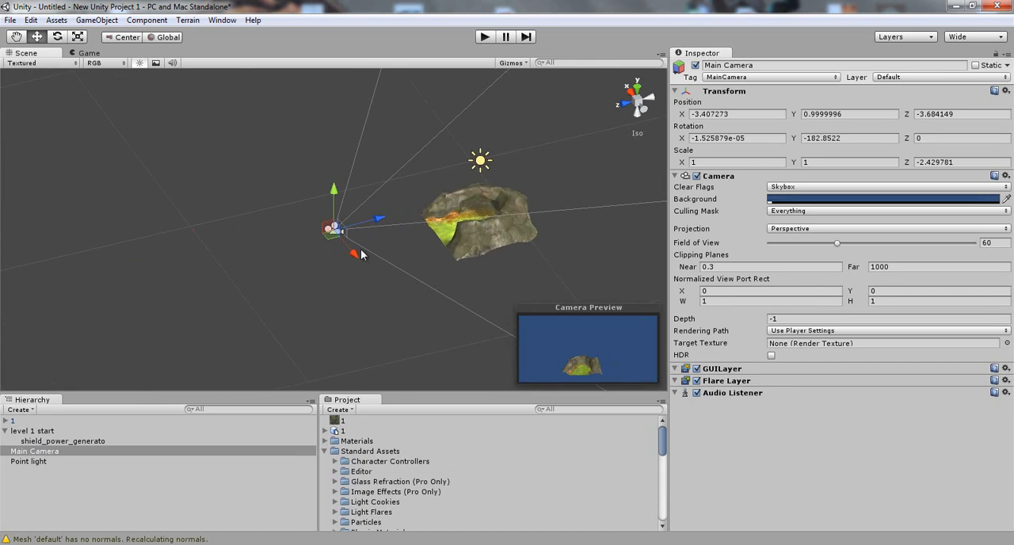
drag(379, 220, 446, 222)
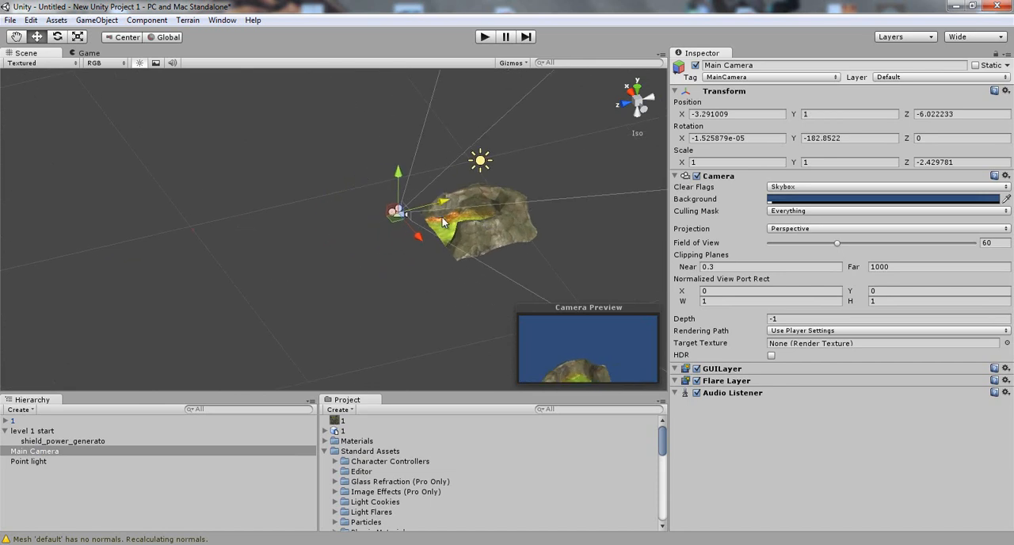
drag(398, 177, 394, 204)
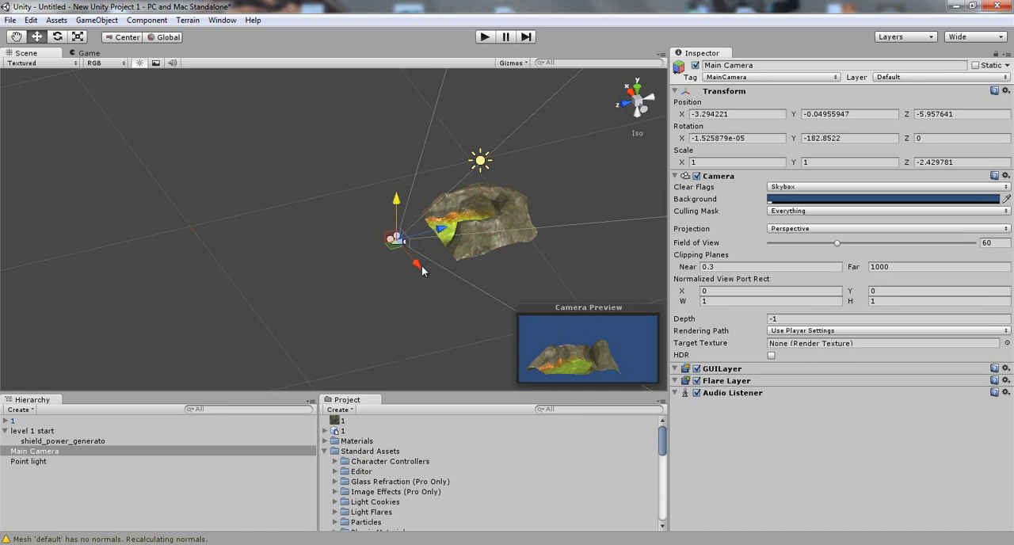
drag(417, 266, 405, 256)
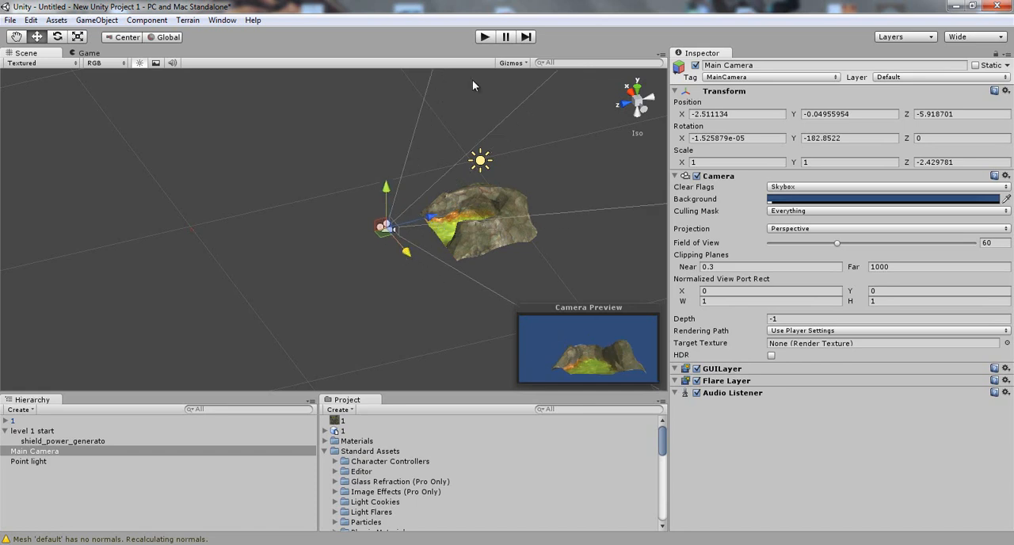
Run the scene in play mode to view the terrain through the main camera.
click(484, 37)
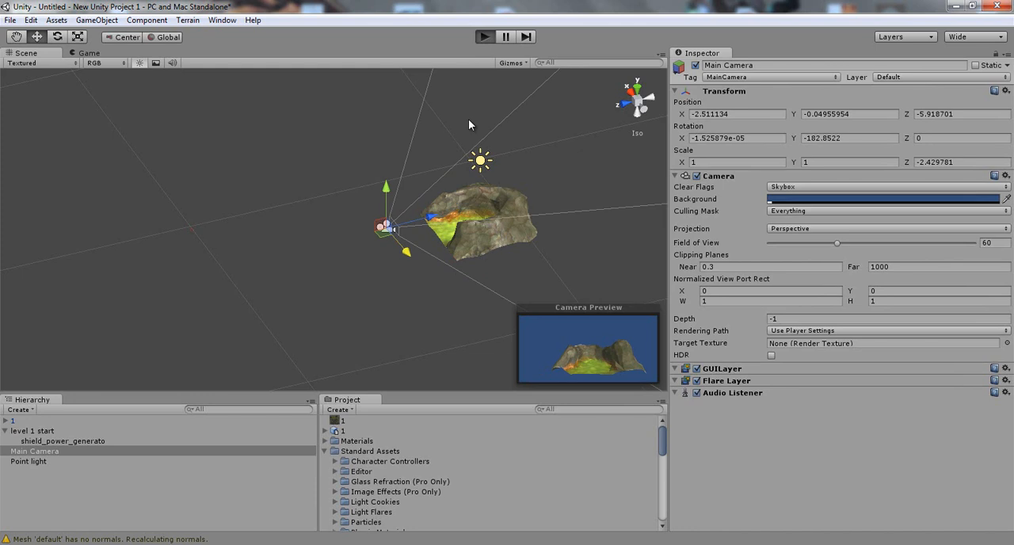
key(ctrl+p)
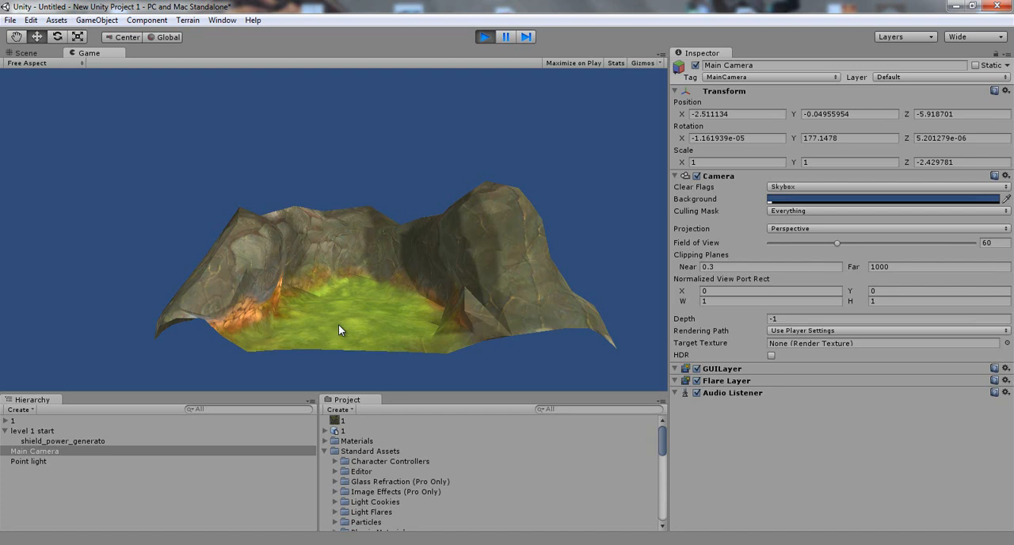
Stop play mode and select the terrain model in the scene.
click(482, 36)
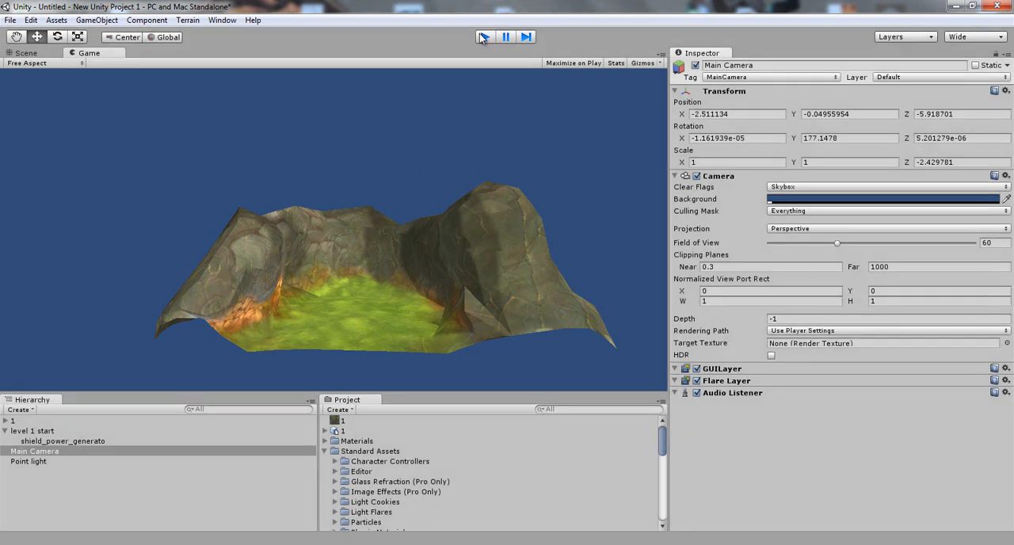
scroll(398, 247, up, 8)
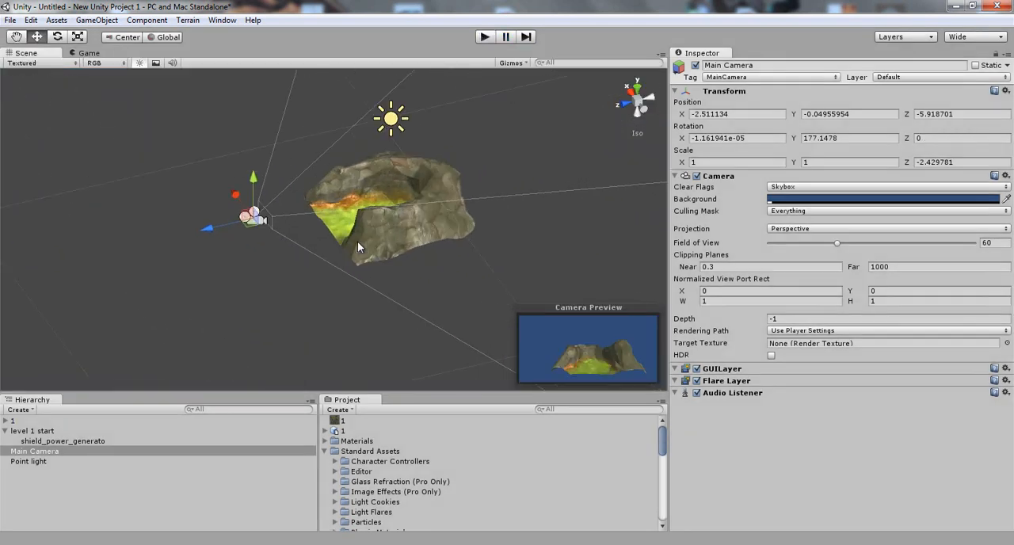
scroll(333, 310, up, 5)
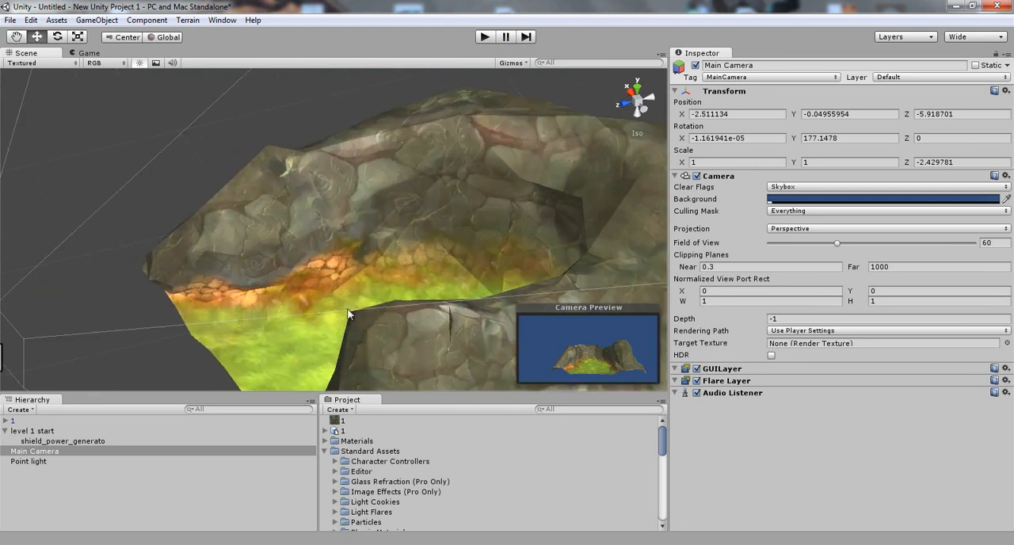
click(342, 219)
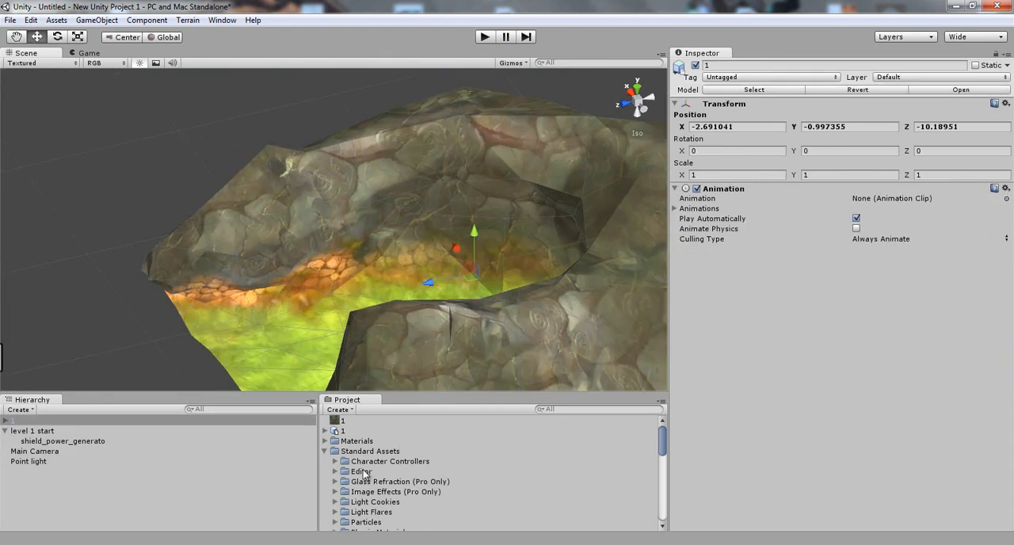
Enable the Standalone override in the terrain texture's import settings and apply a maximum size of 512.
click(337, 421)
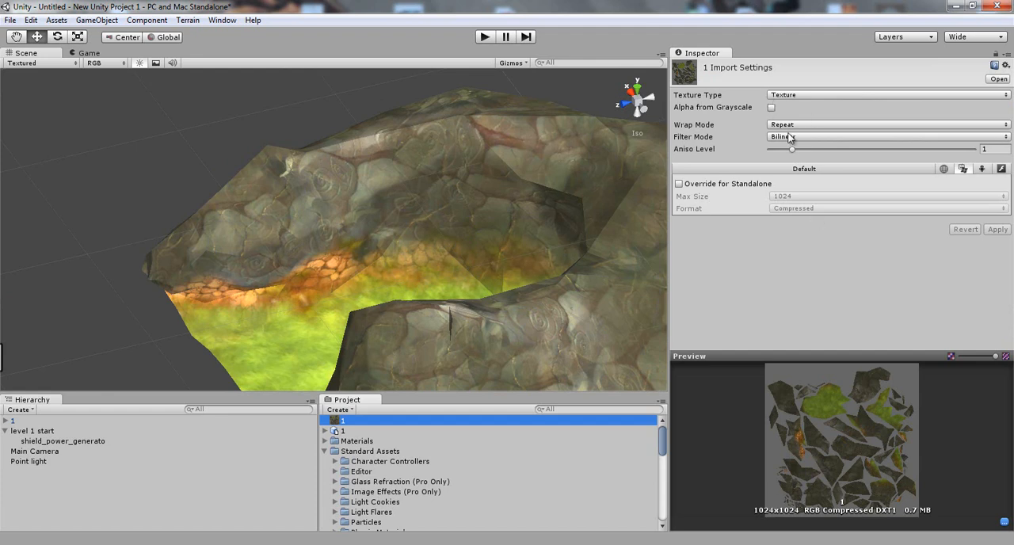
click(704, 186)
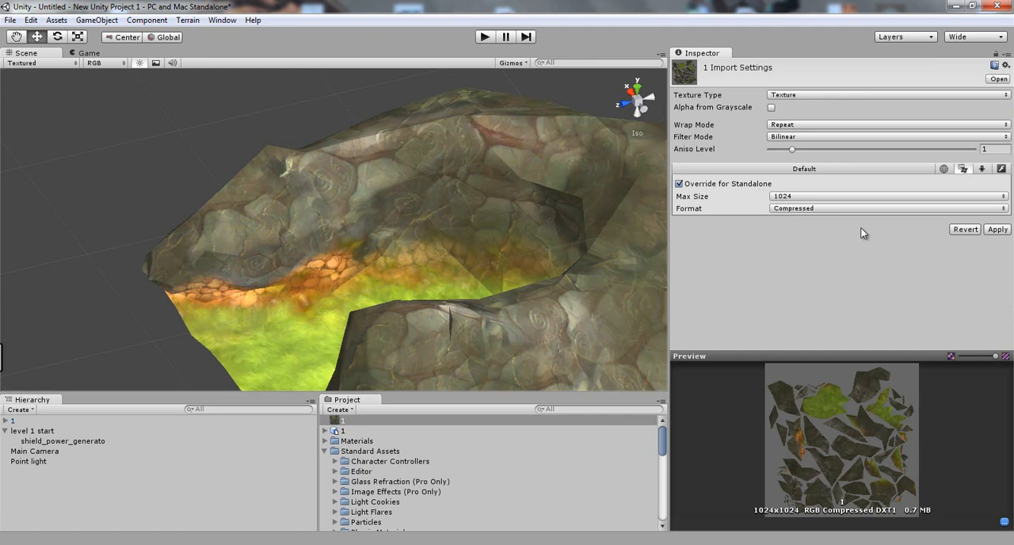
click(826, 196)
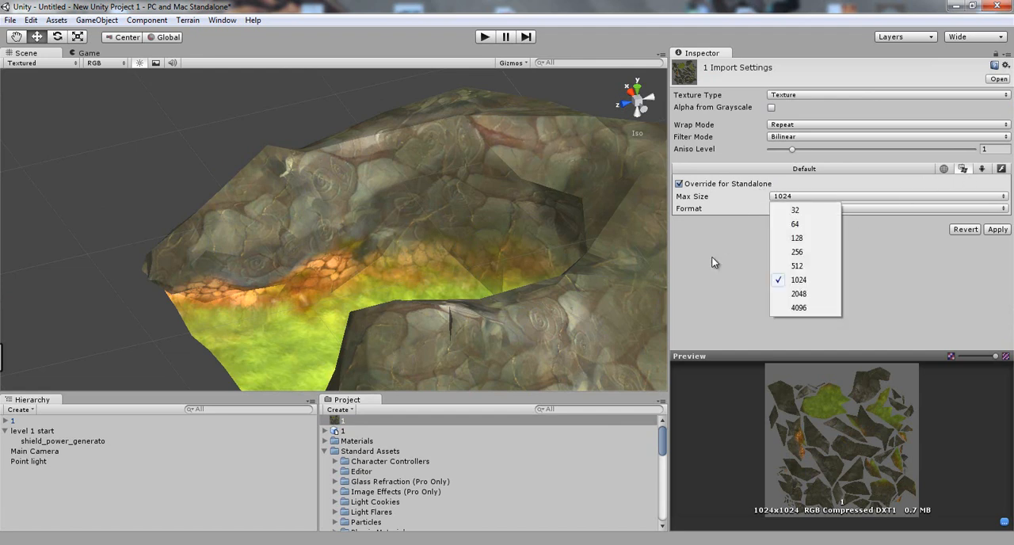
click(797, 266)
click(995, 229)
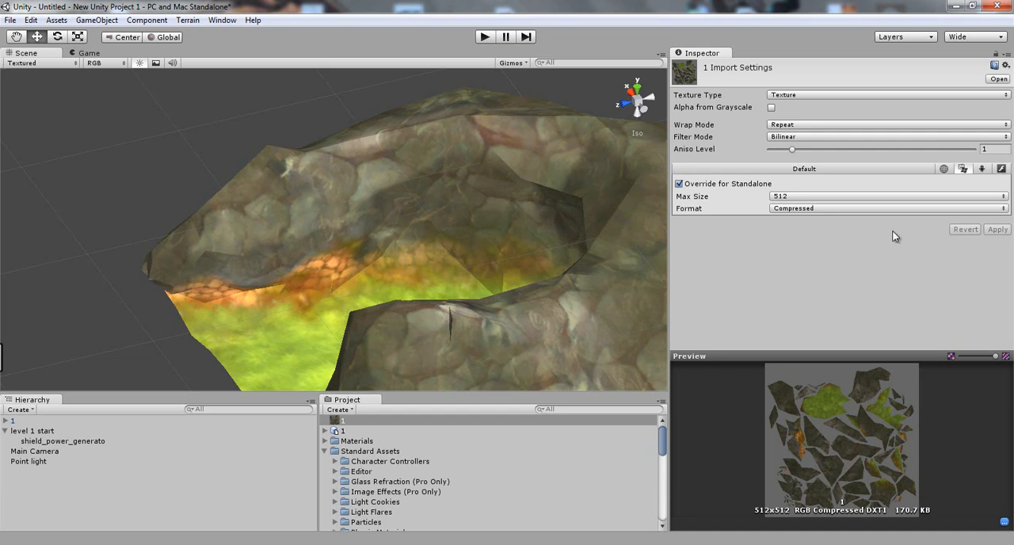
Set the terrain texture's maximum size back to 1024 and apply it.
click(902, 198)
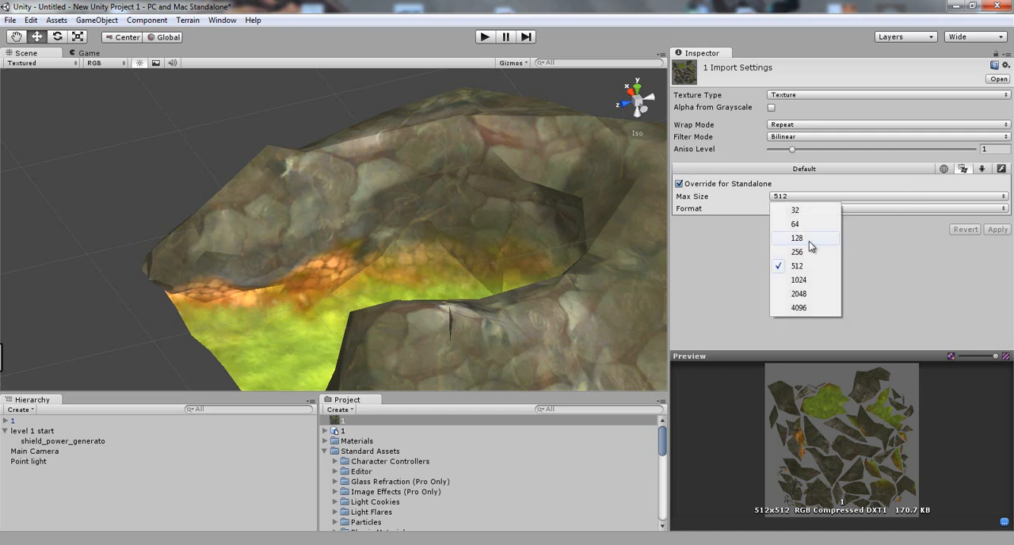
click(799, 280)
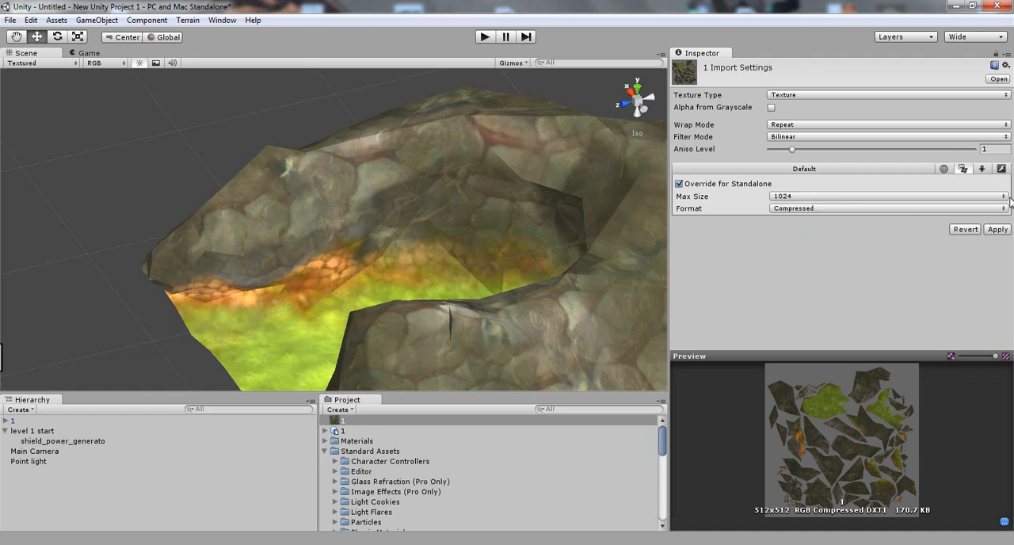
click(996, 229)
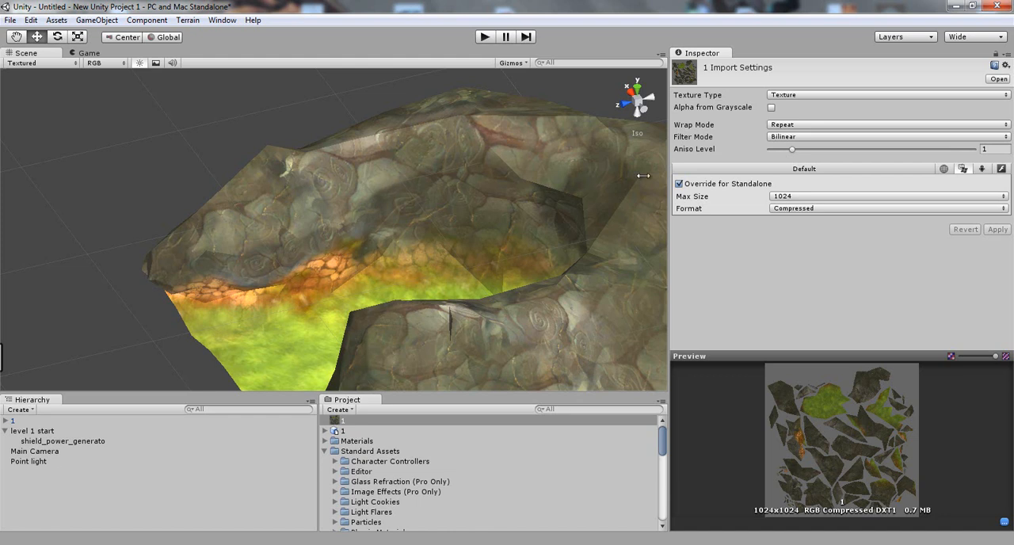
Reduce the terrain texture's maximum size to 256 and apply it to check the quality on the model.
click(831, 198)
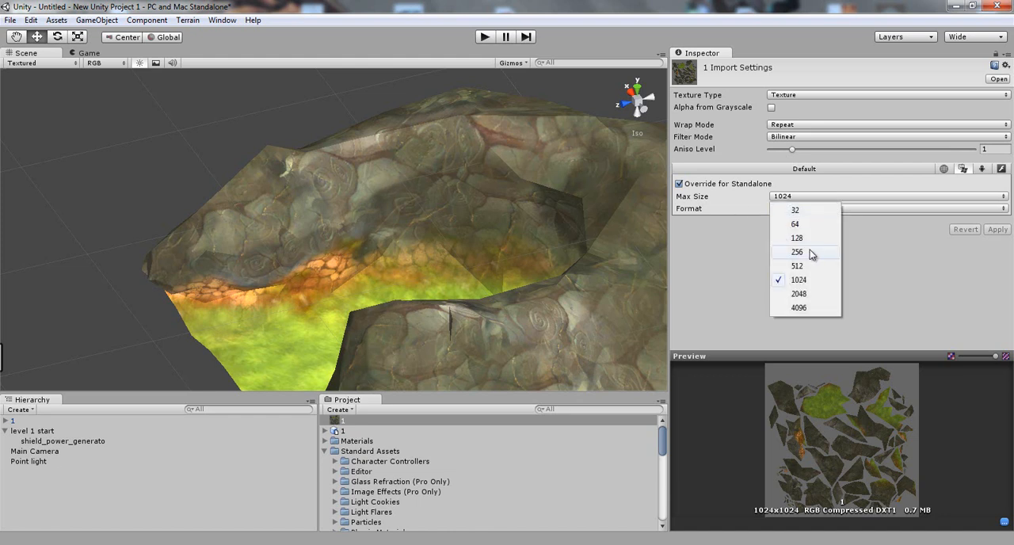
click(796, 252)
click(994, 229)
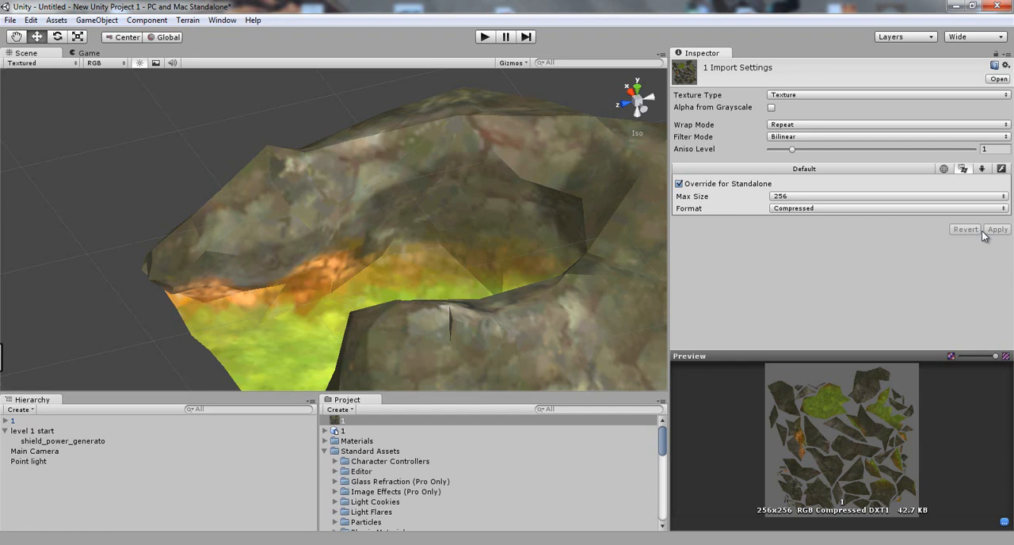
scroll(464, 246, up, 5)
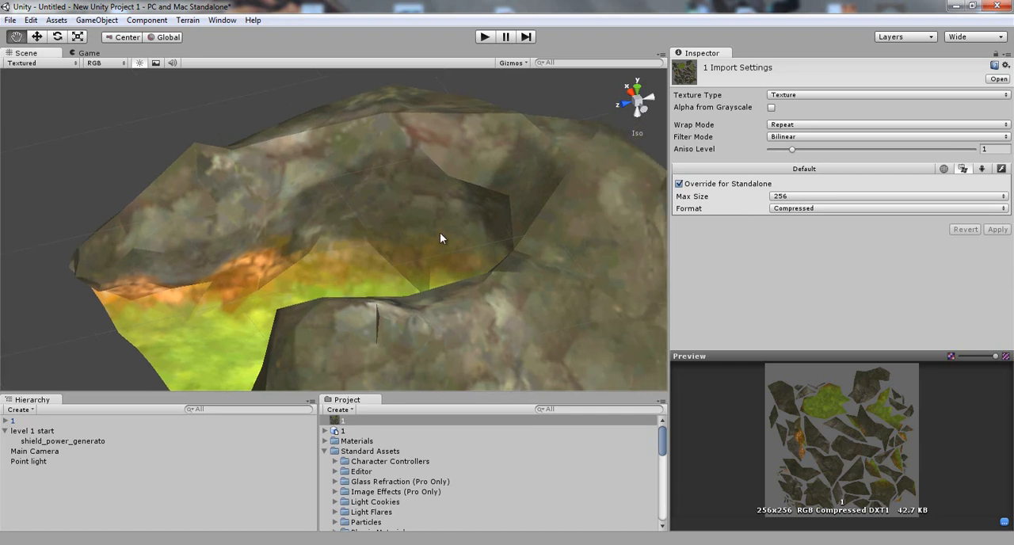
alt+drag(333, 290, 396, 312)
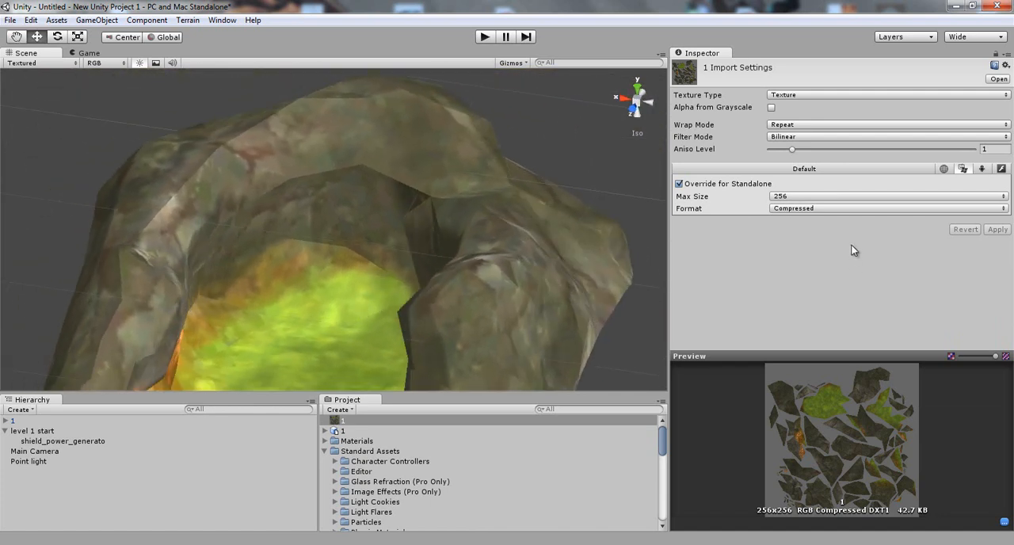
Lower the terrain texture's maximum size to 128 and apply it to compare the quality.
click(808, 197)
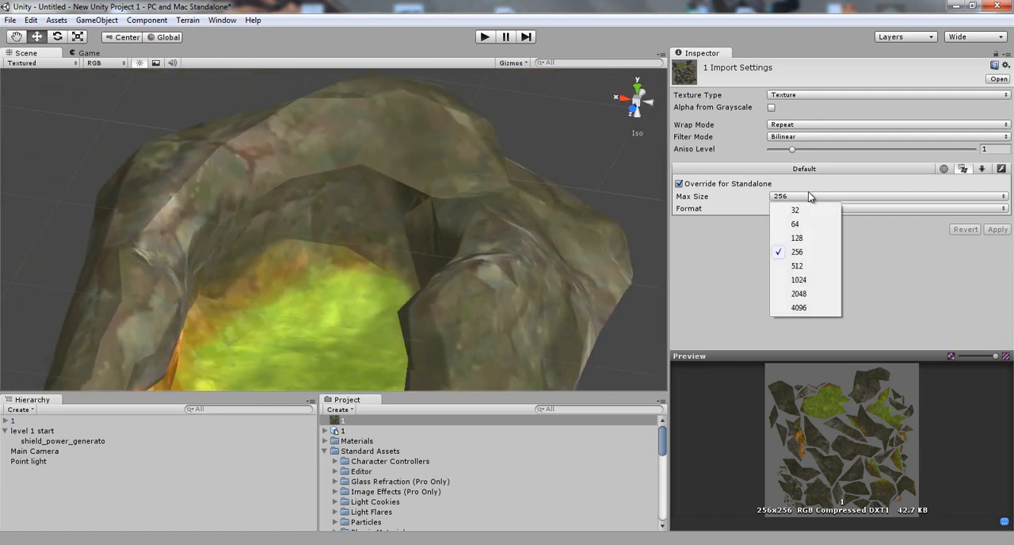
click(797, 239)
click(998, 230)
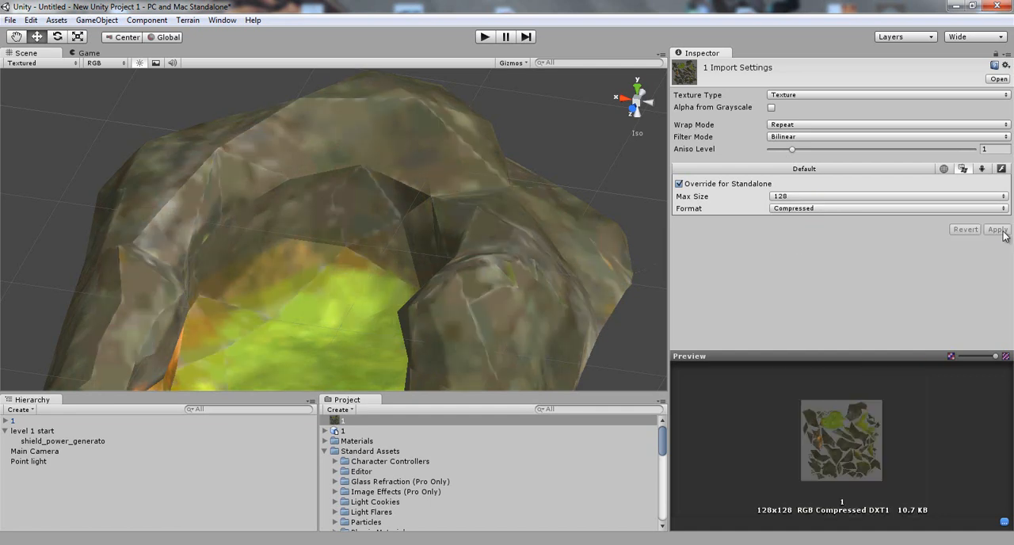
alt+drag(389, 358, 507, 225)
Raise the terrain texture's maximum size to 2048 and apply it to compare the detail up close.
click(798, 196)
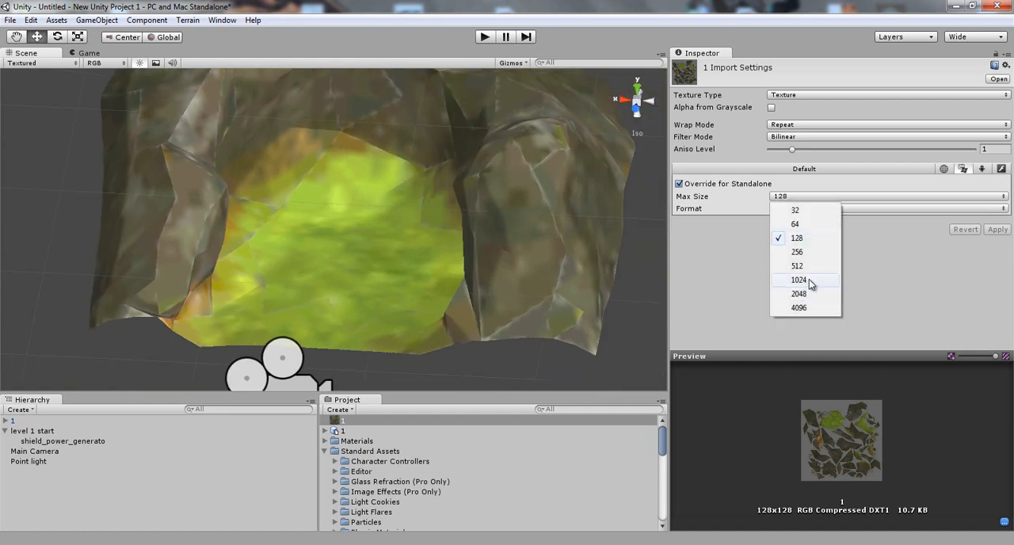
click(798, 294)
click(995, 230)
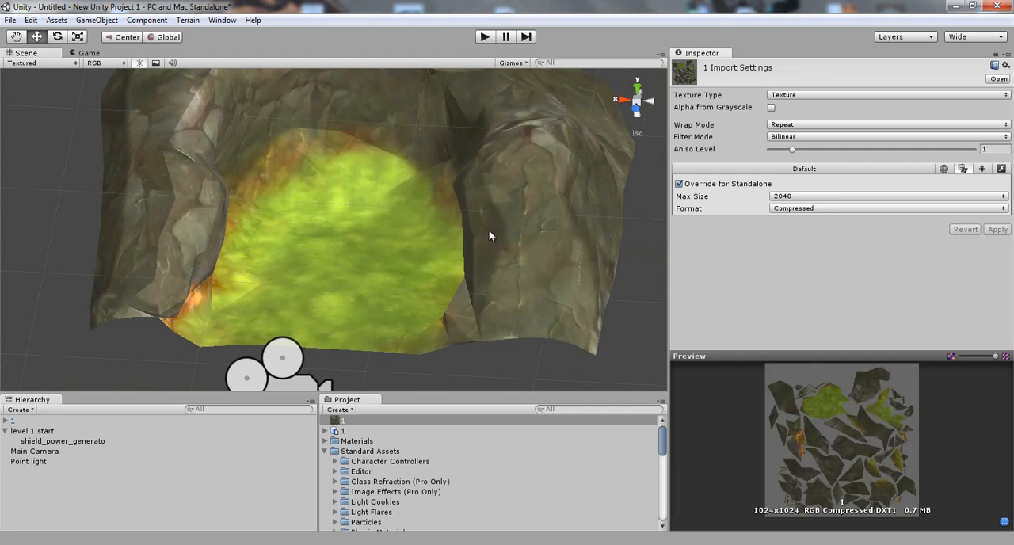
scroll(468, 237, up, 5)
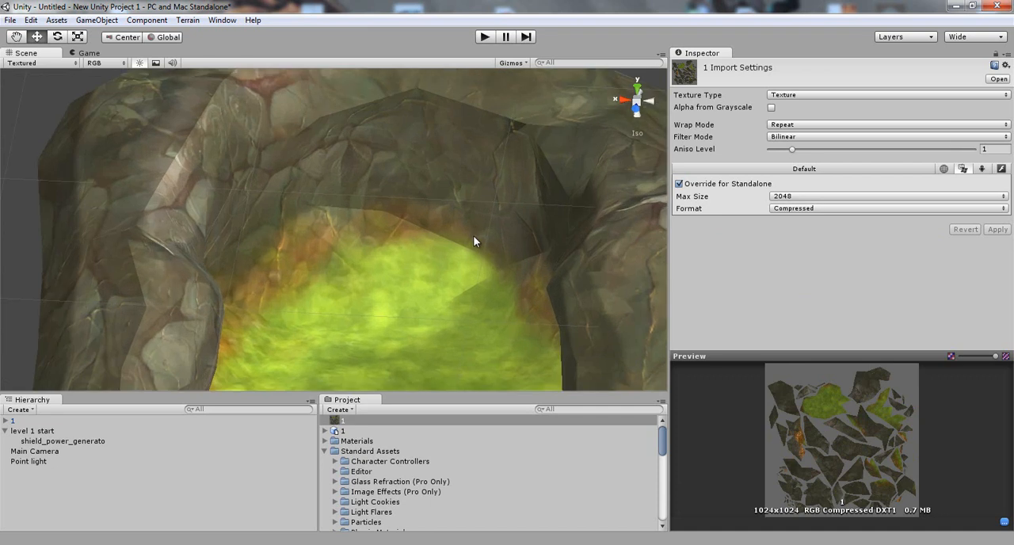
scroll(472, 235, up, 2)
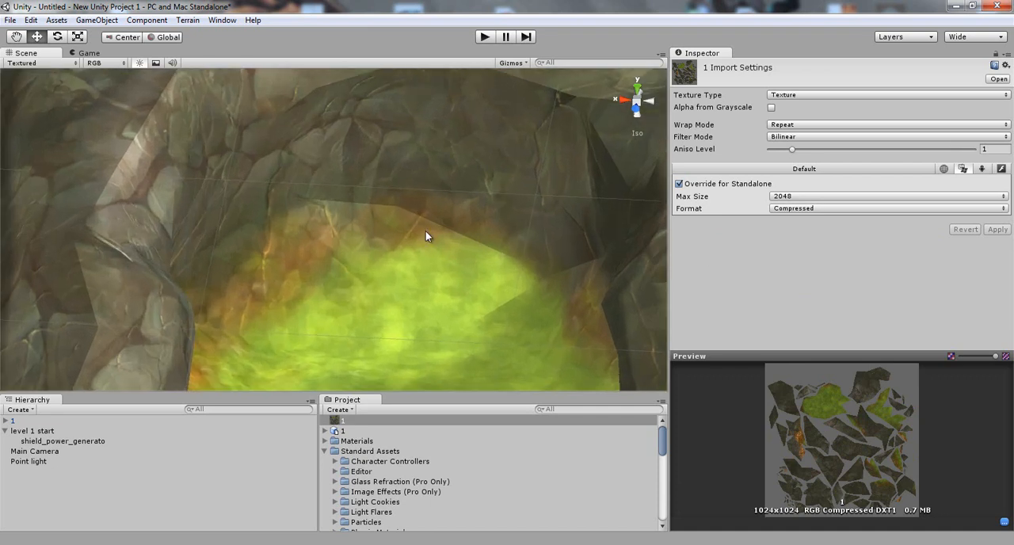
Change the terrain texture's maximum size to 512 and apply the import settings.
click(802, 197)
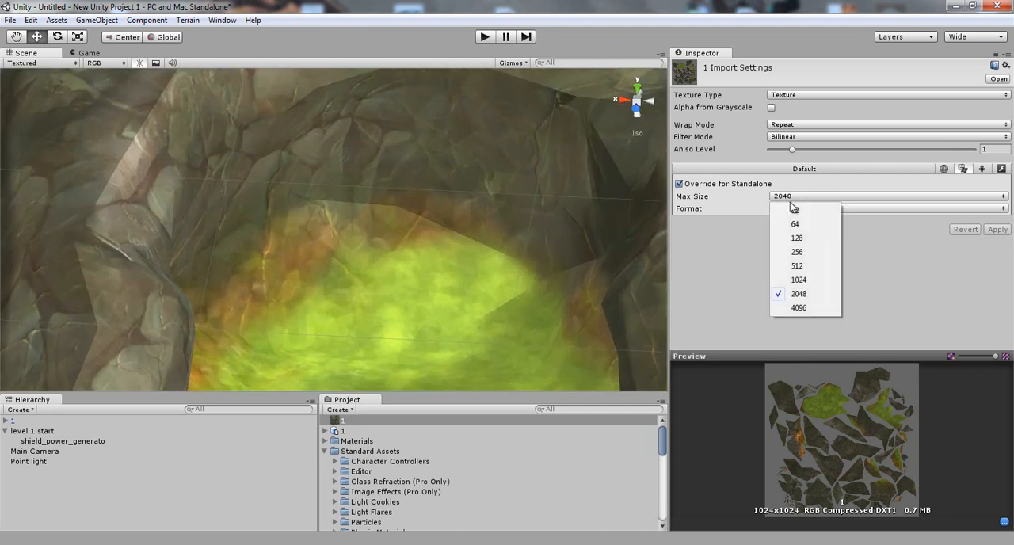
click(800, 280)
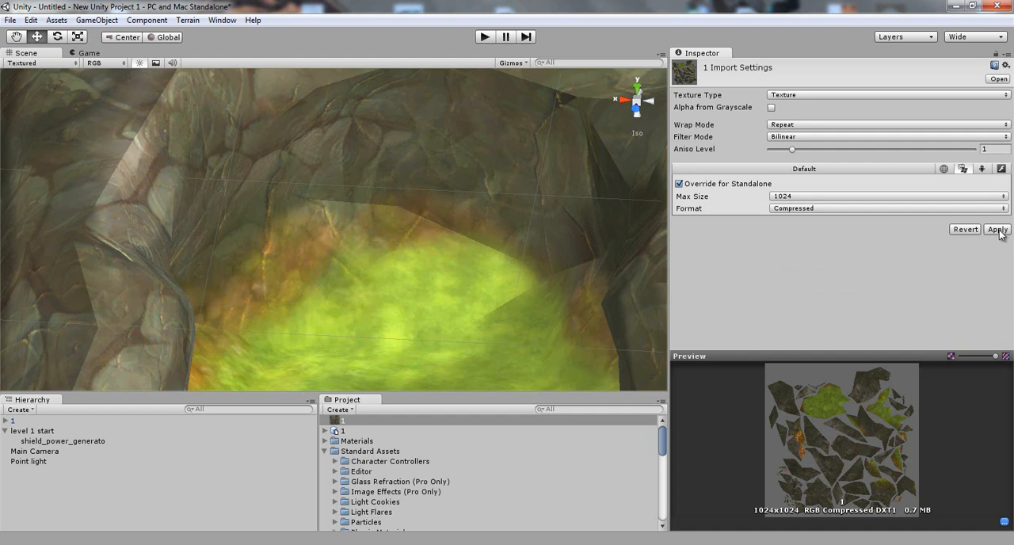
click(808, 197)
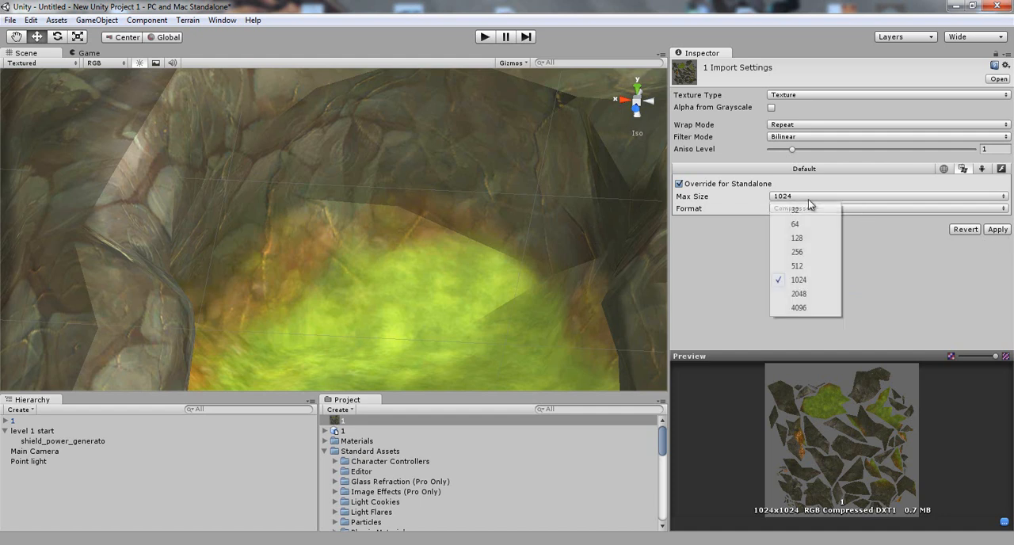
click(798, 266)
click(991, 229)
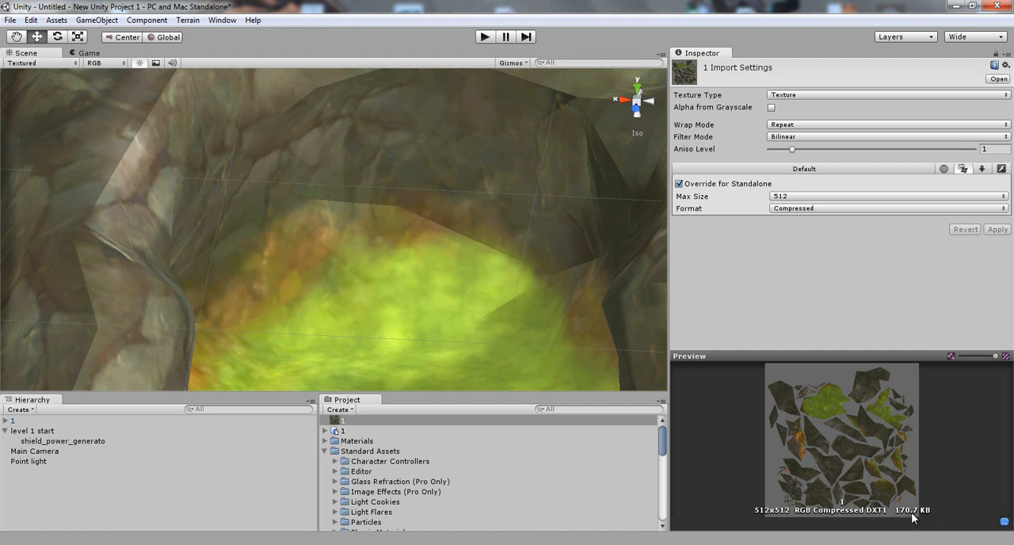
Set the terrain texture's Standalone maximum size to 1024 and apply it.
click(827, 196)
click(832, 281)
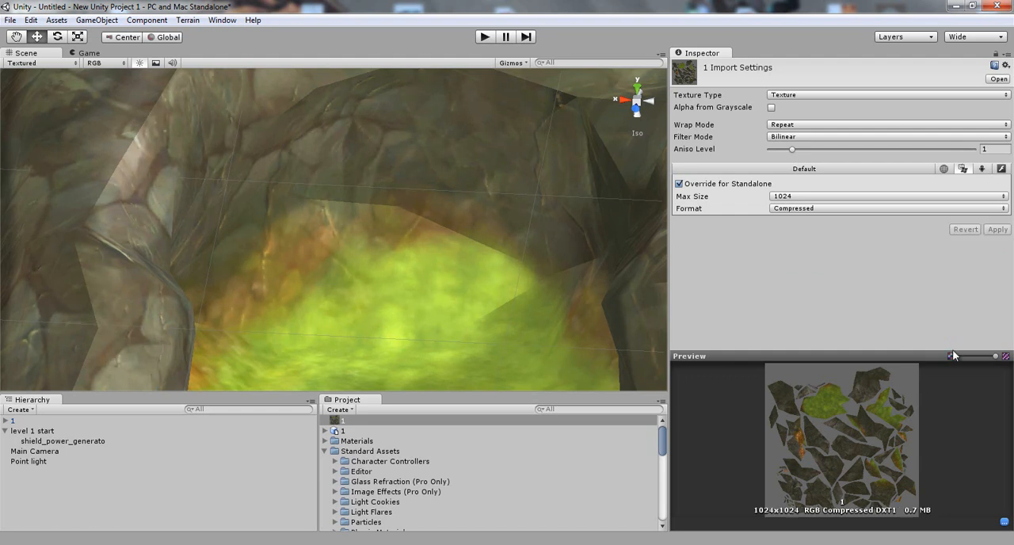
Examine the textured terrain from several angles, dismissing the Windows color scheme prompt.
middle_drag(536, 294, 335, 313)
scroll(317, 275, down, 4)
right_drag(313, 270, 402, 339)
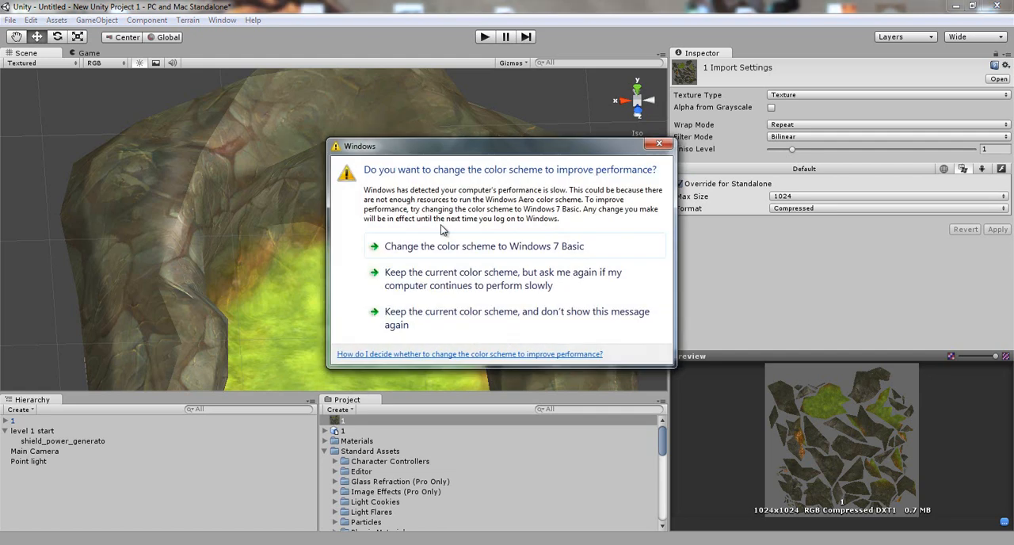
click(659, 146)
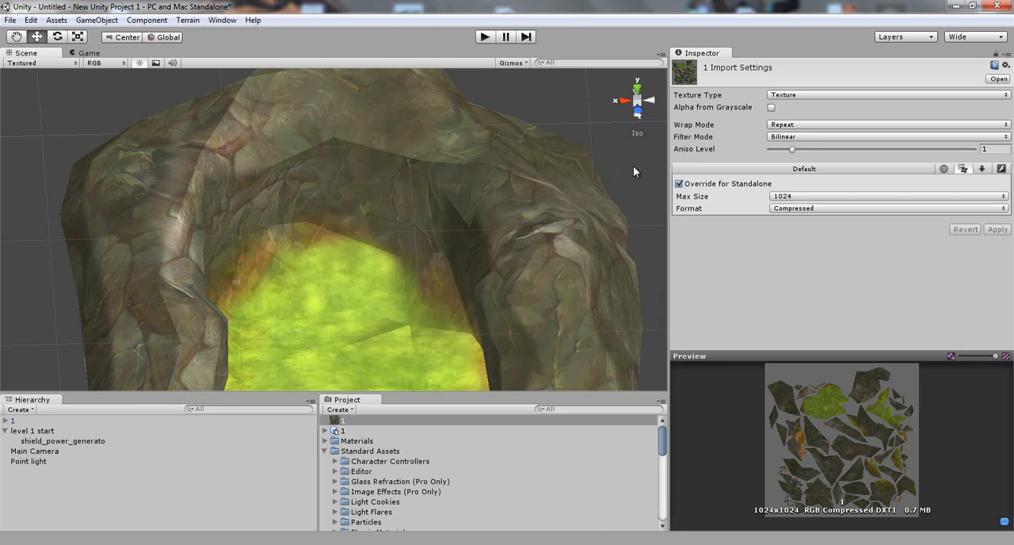
alt+drag(518, 212, 334, 154)
alt+drag(524, 231, 401, 174)
middle_drag(402, 174, 427, 164)
scroll(451, 177, up, 5)
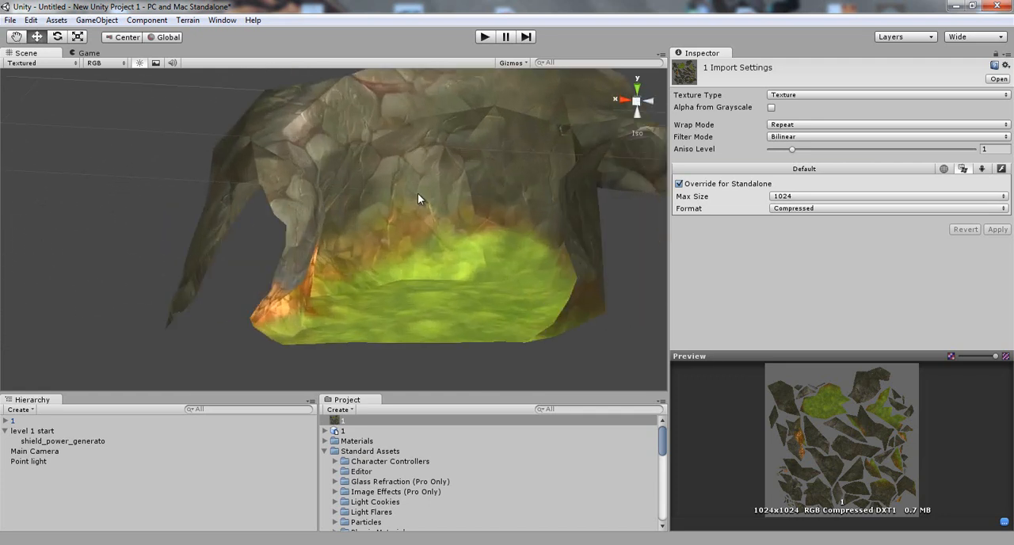
middle_drag(412, 203, 338, 245)
Select the terrain's default mesh object and examine its wireframe from all around.
click(435, 202)
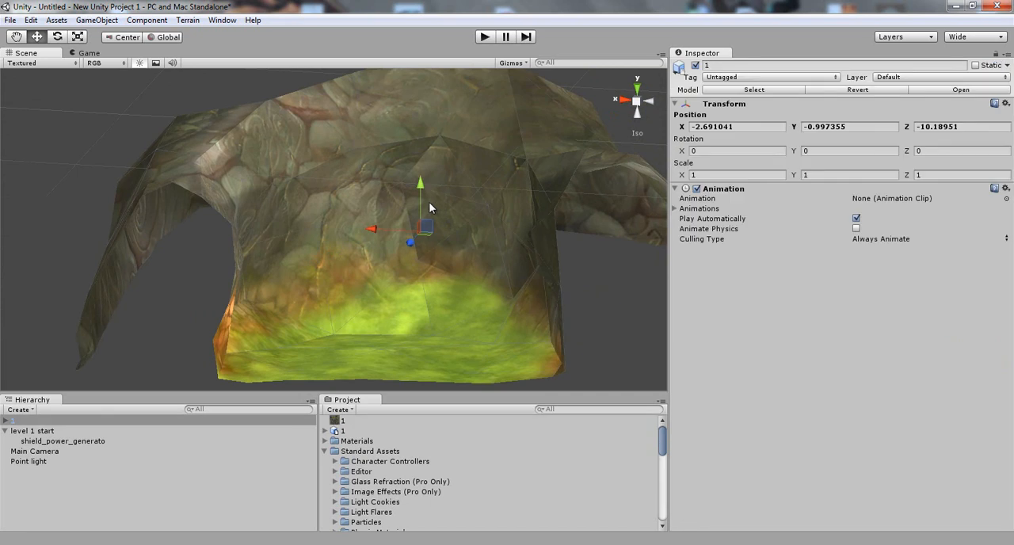
double_click(22, 430)
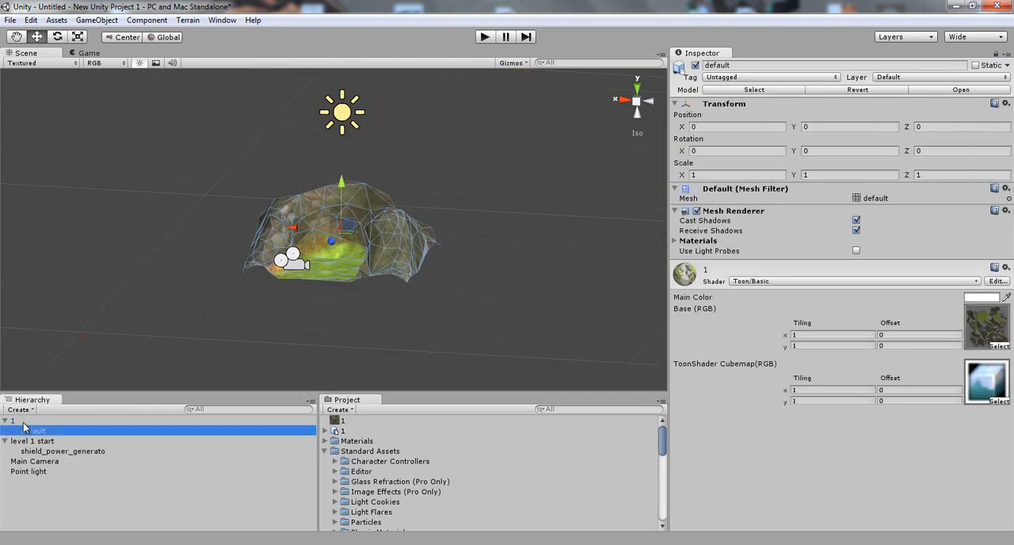
alt+drag(348, 243, 514, 273)
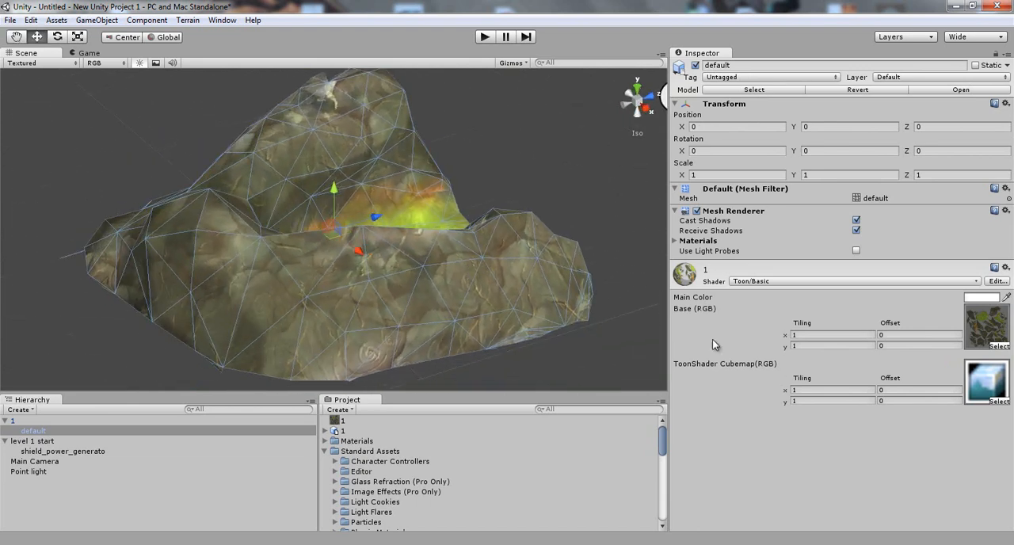
alt+drag(200, 294, 335, 314)
alt+drag(210, 300, 415, 283)
alt+drag(258, 255, 480, 279)
alt+drag(399, 286, 374, 286)
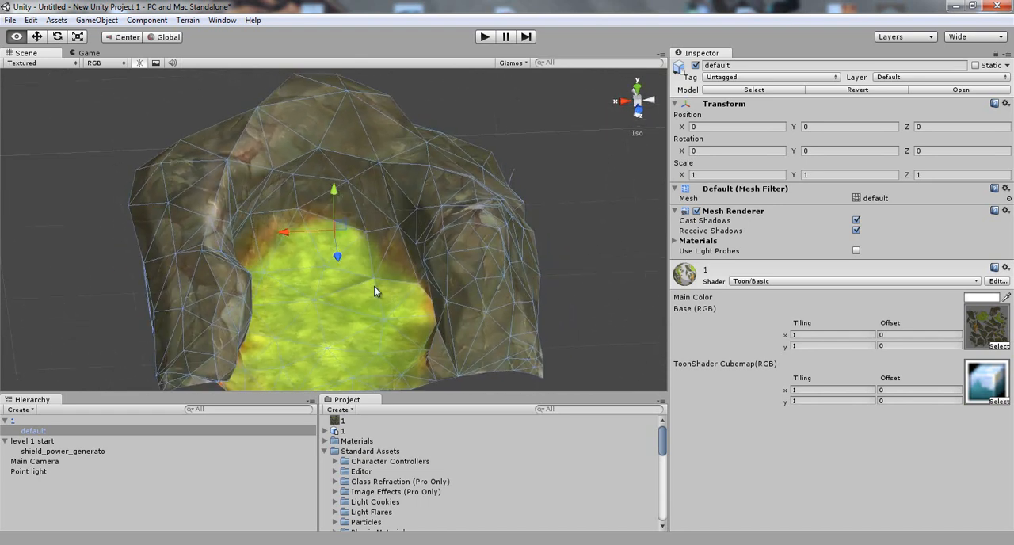